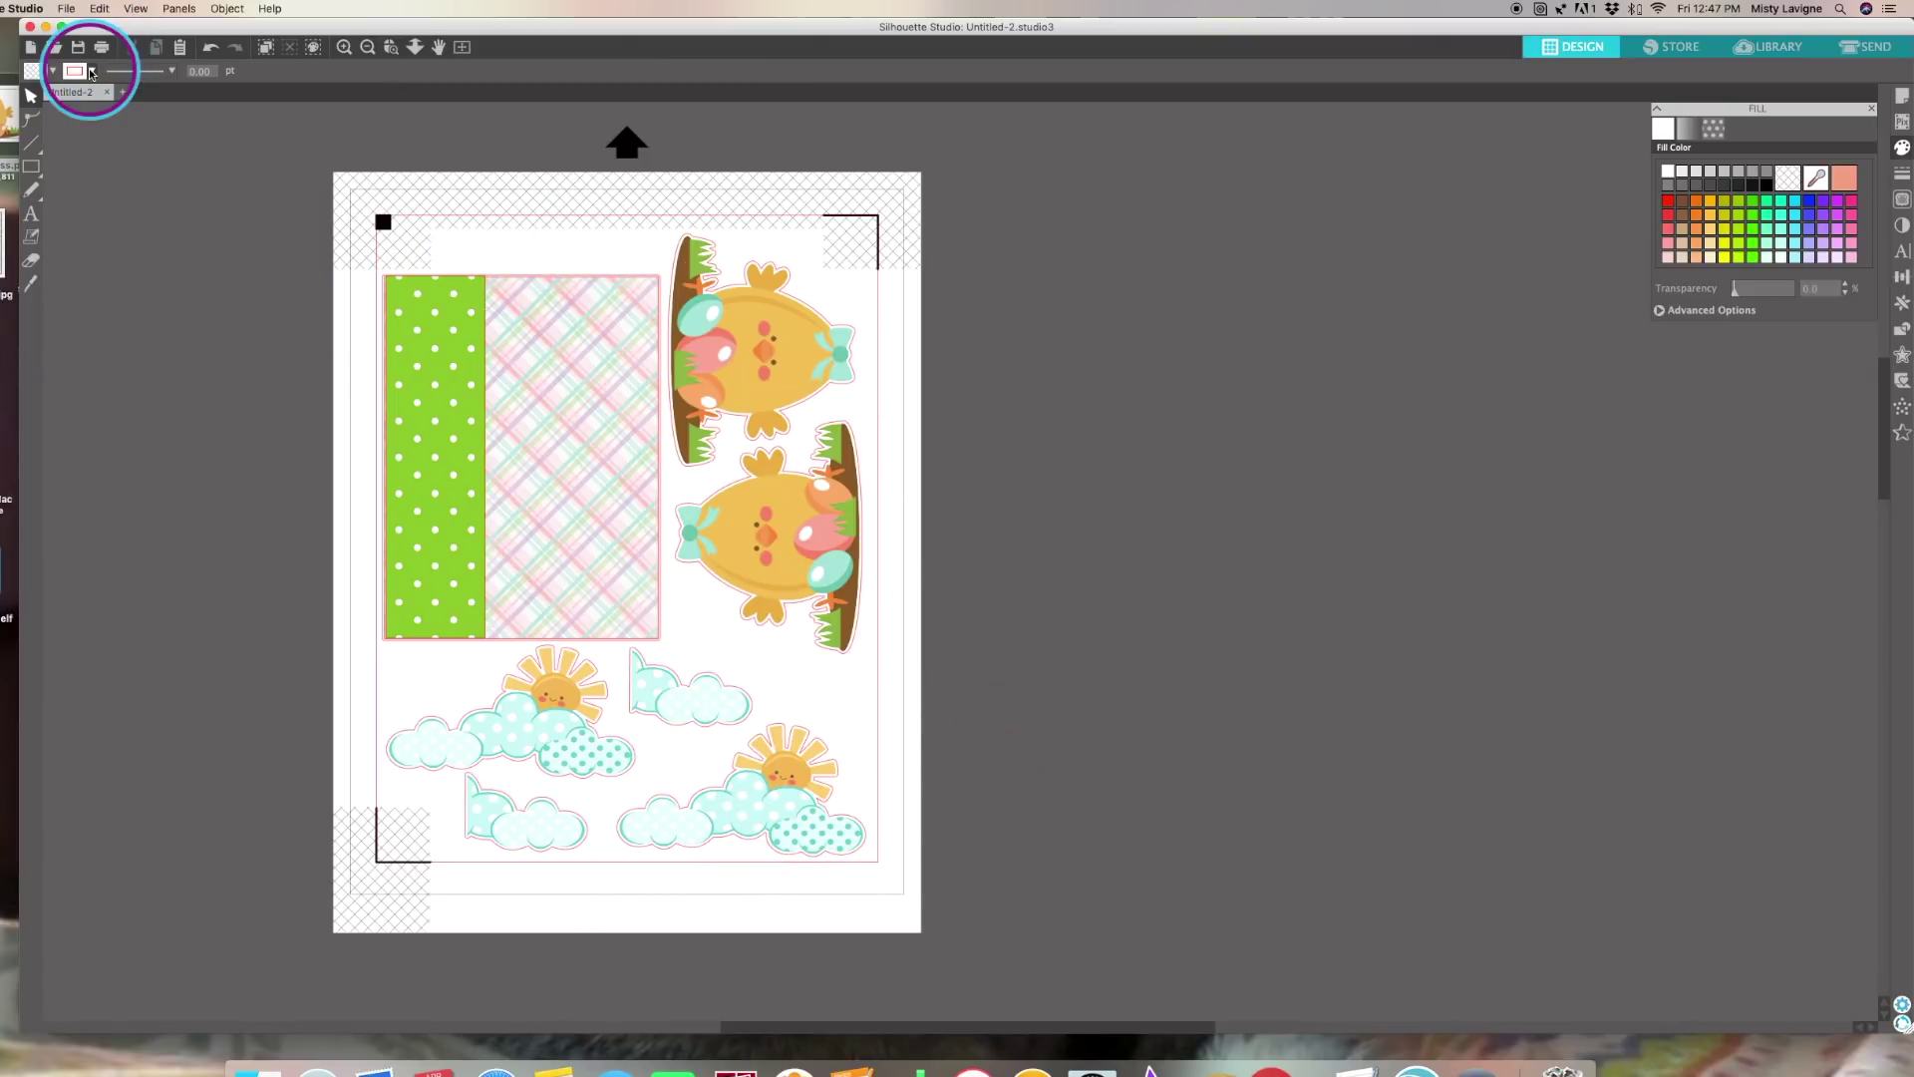
Create a new blank document, and switch the cut border's display off and back on
click(31, 47)
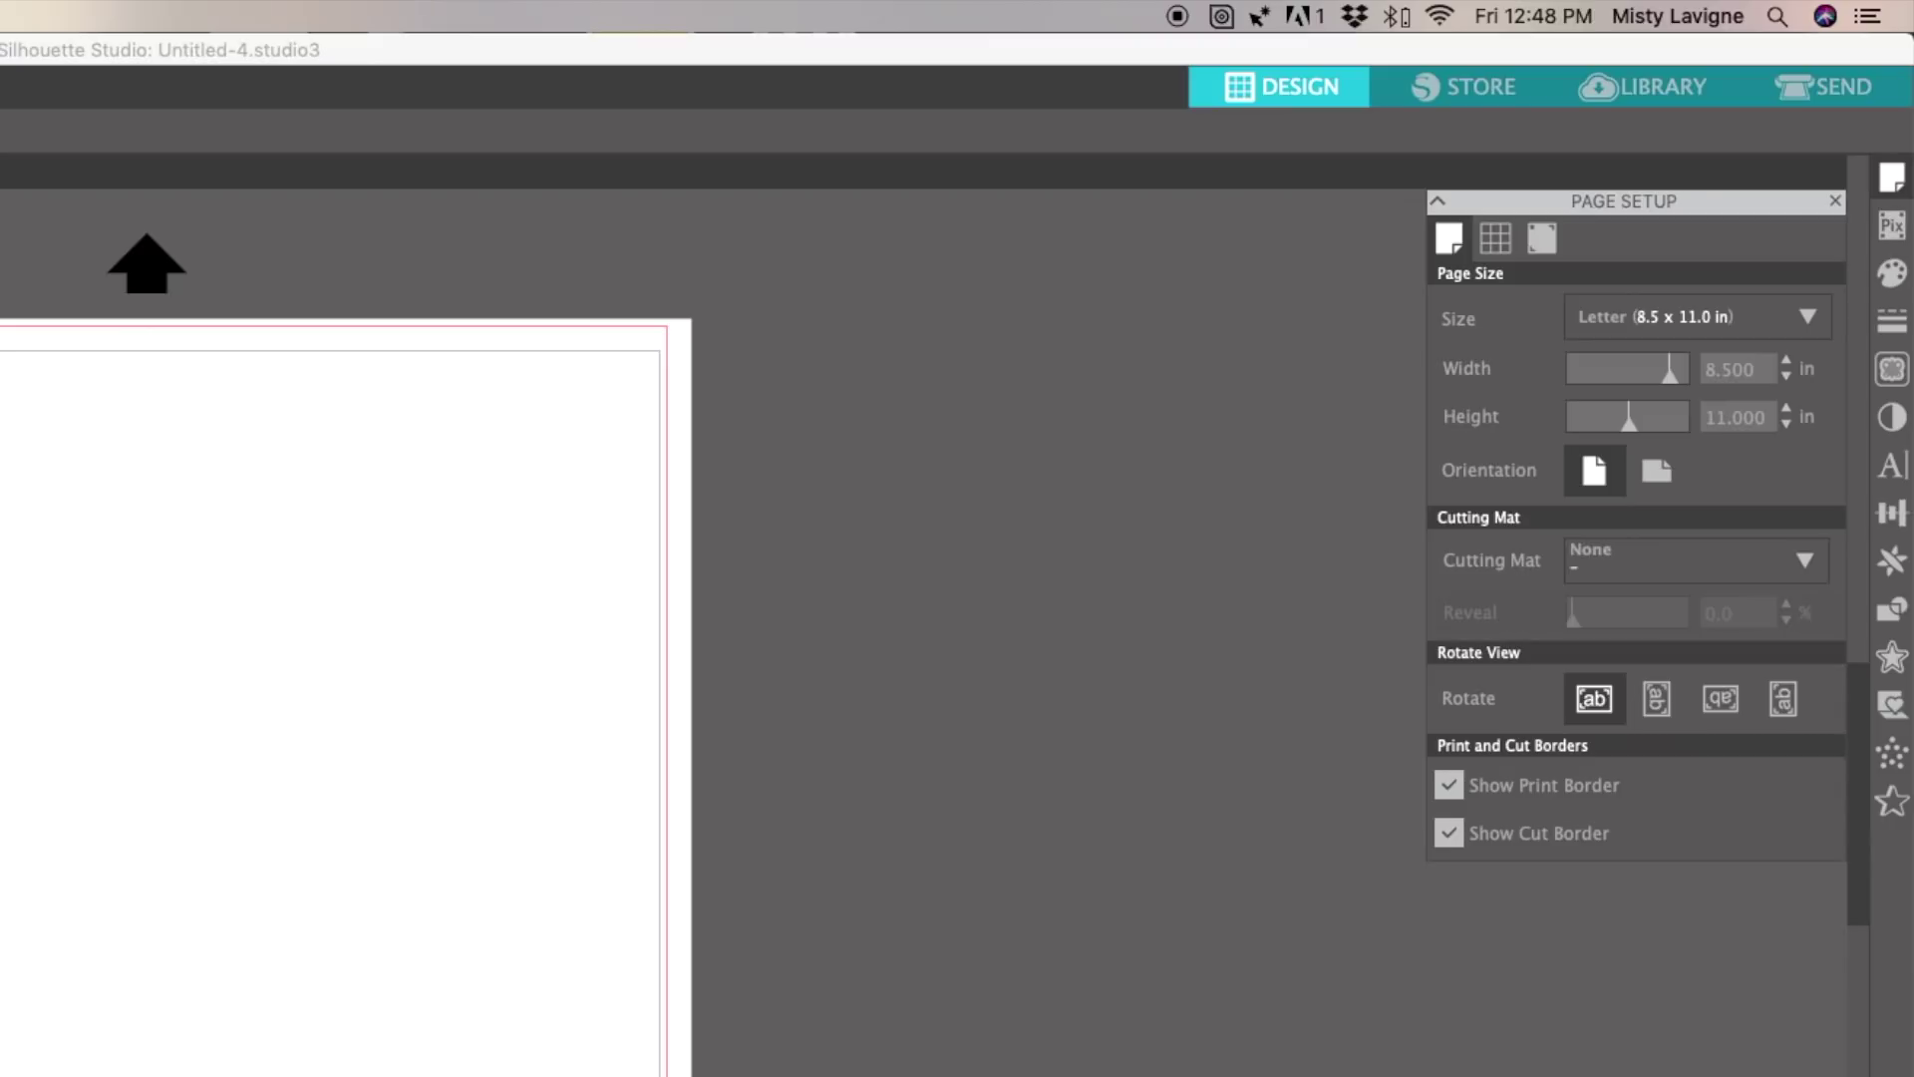
drag(5, 813, 957, 744)
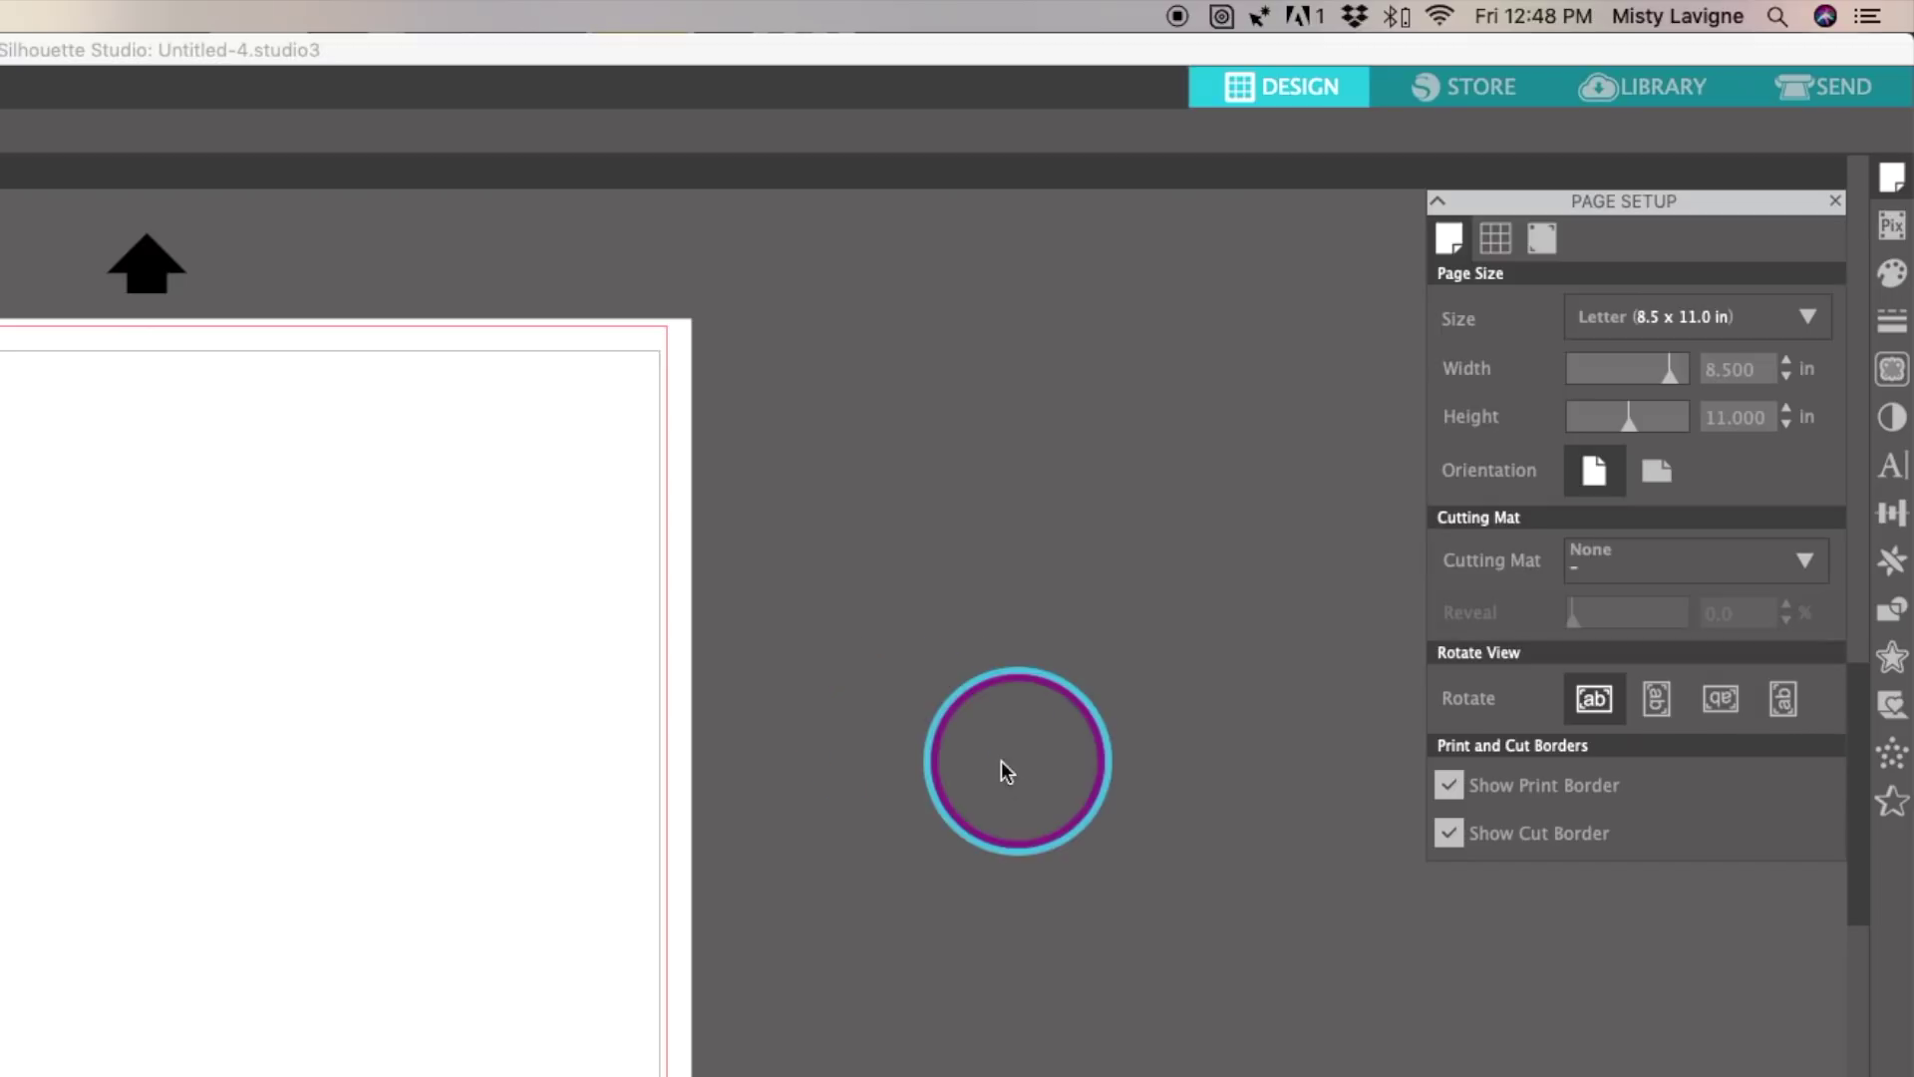
click(1450, 831)
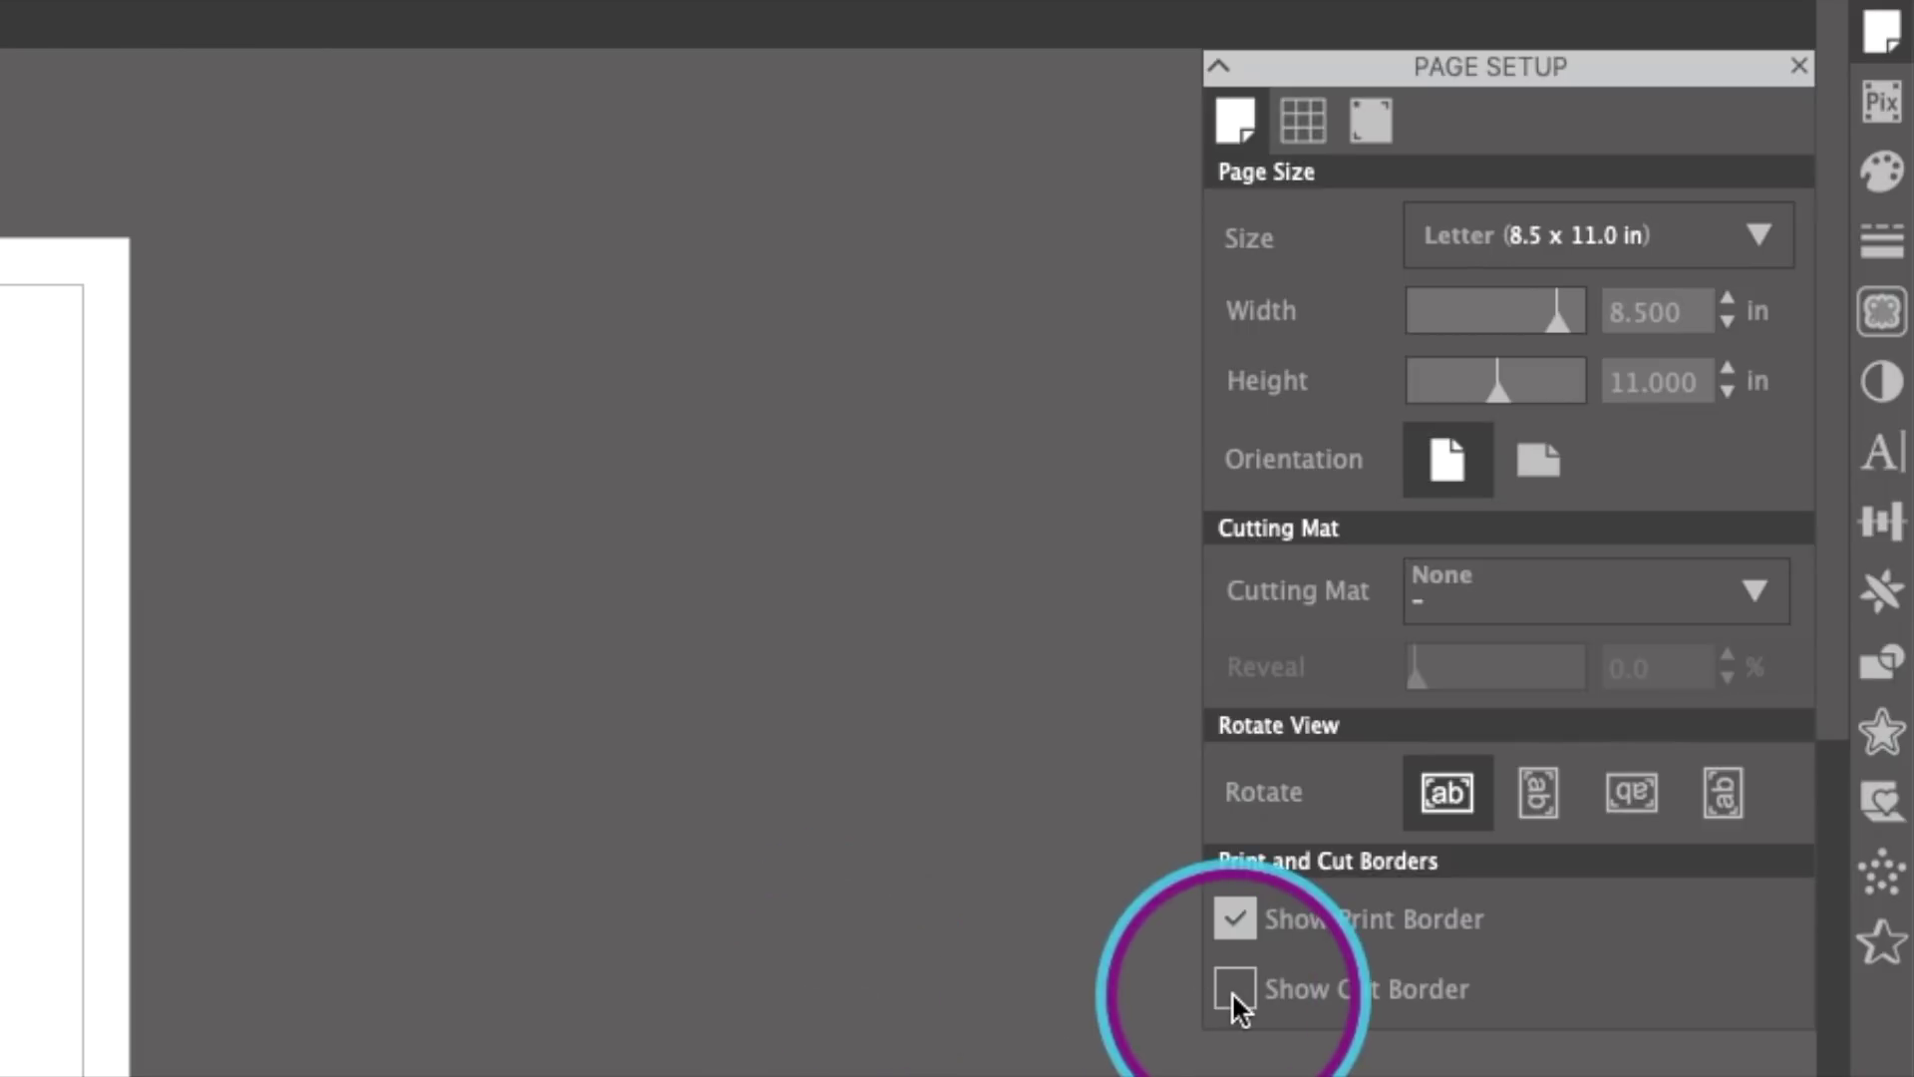
click(1235, 990)
Turn on Type 1 registration marks (CAMEO, Portrait, Curio) for the page
click(1374, 125)
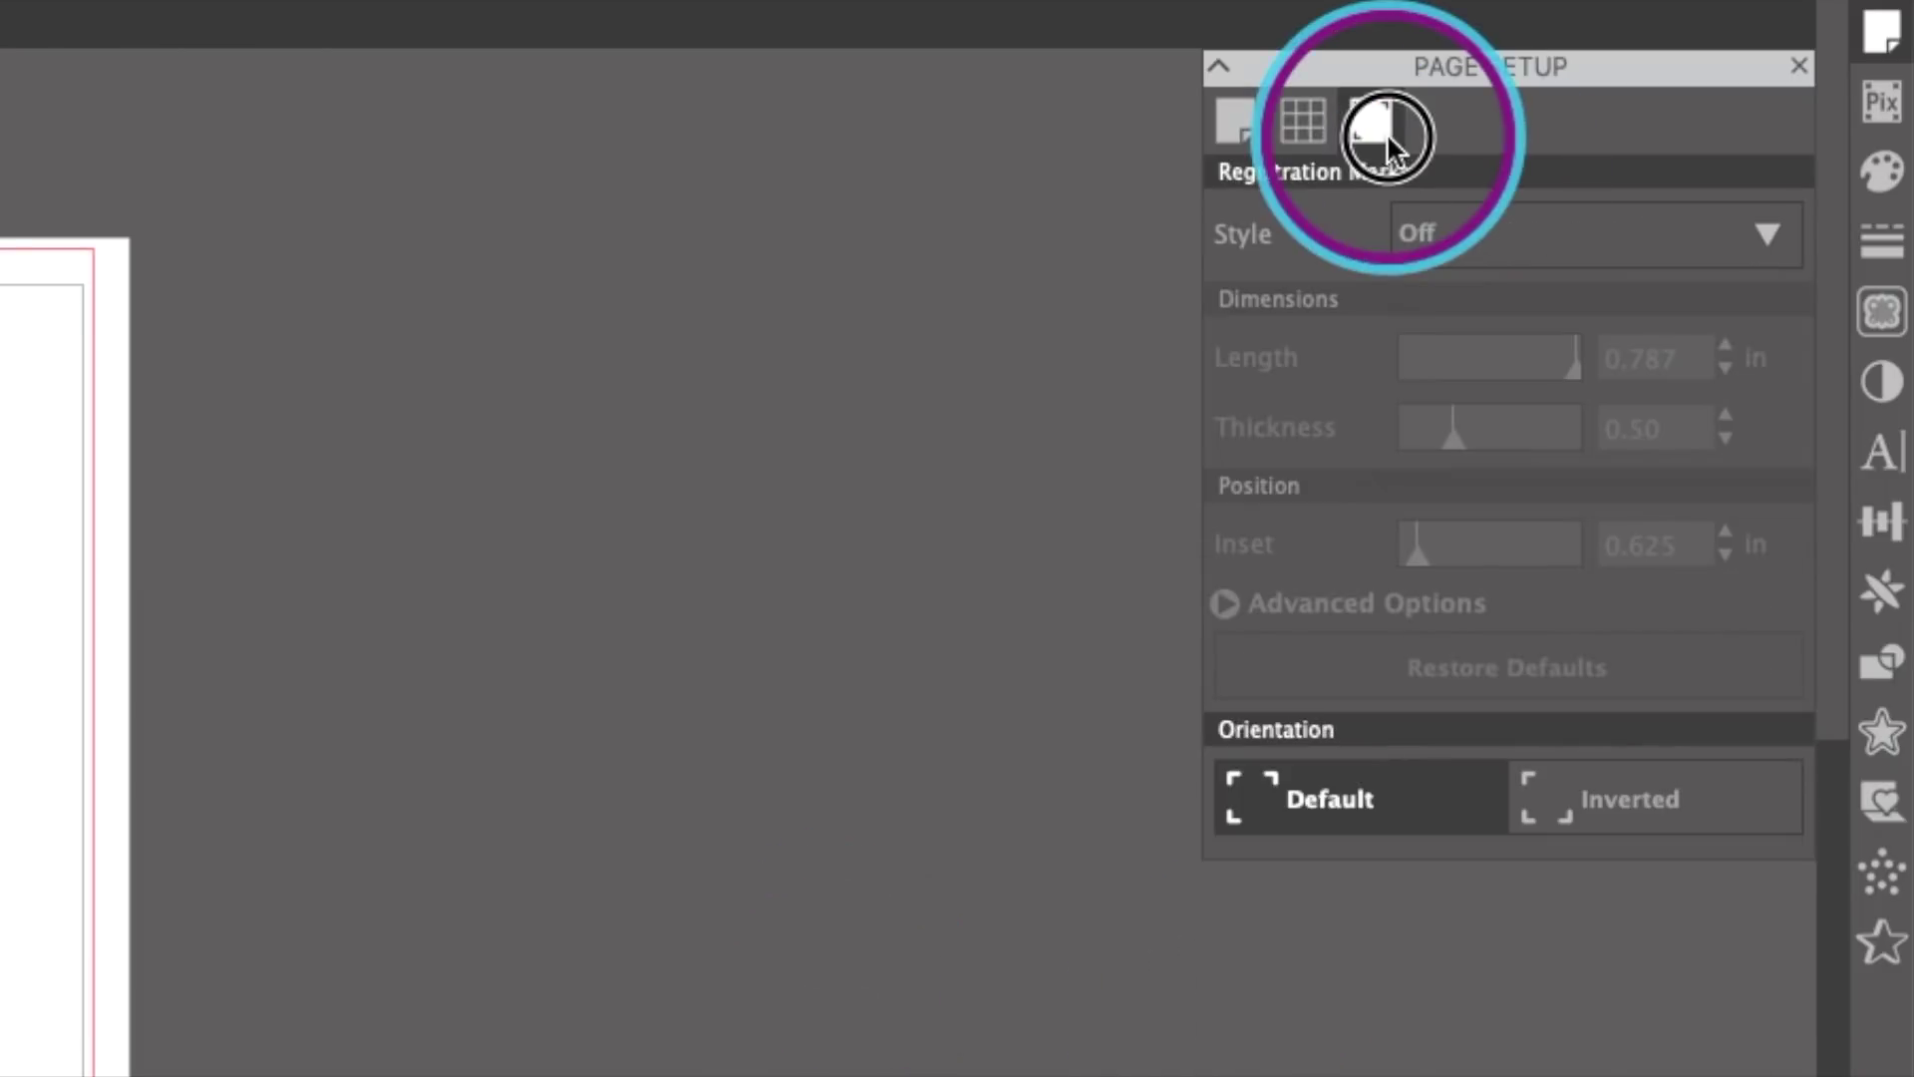
click(1495, 239)
click(1491, 332)
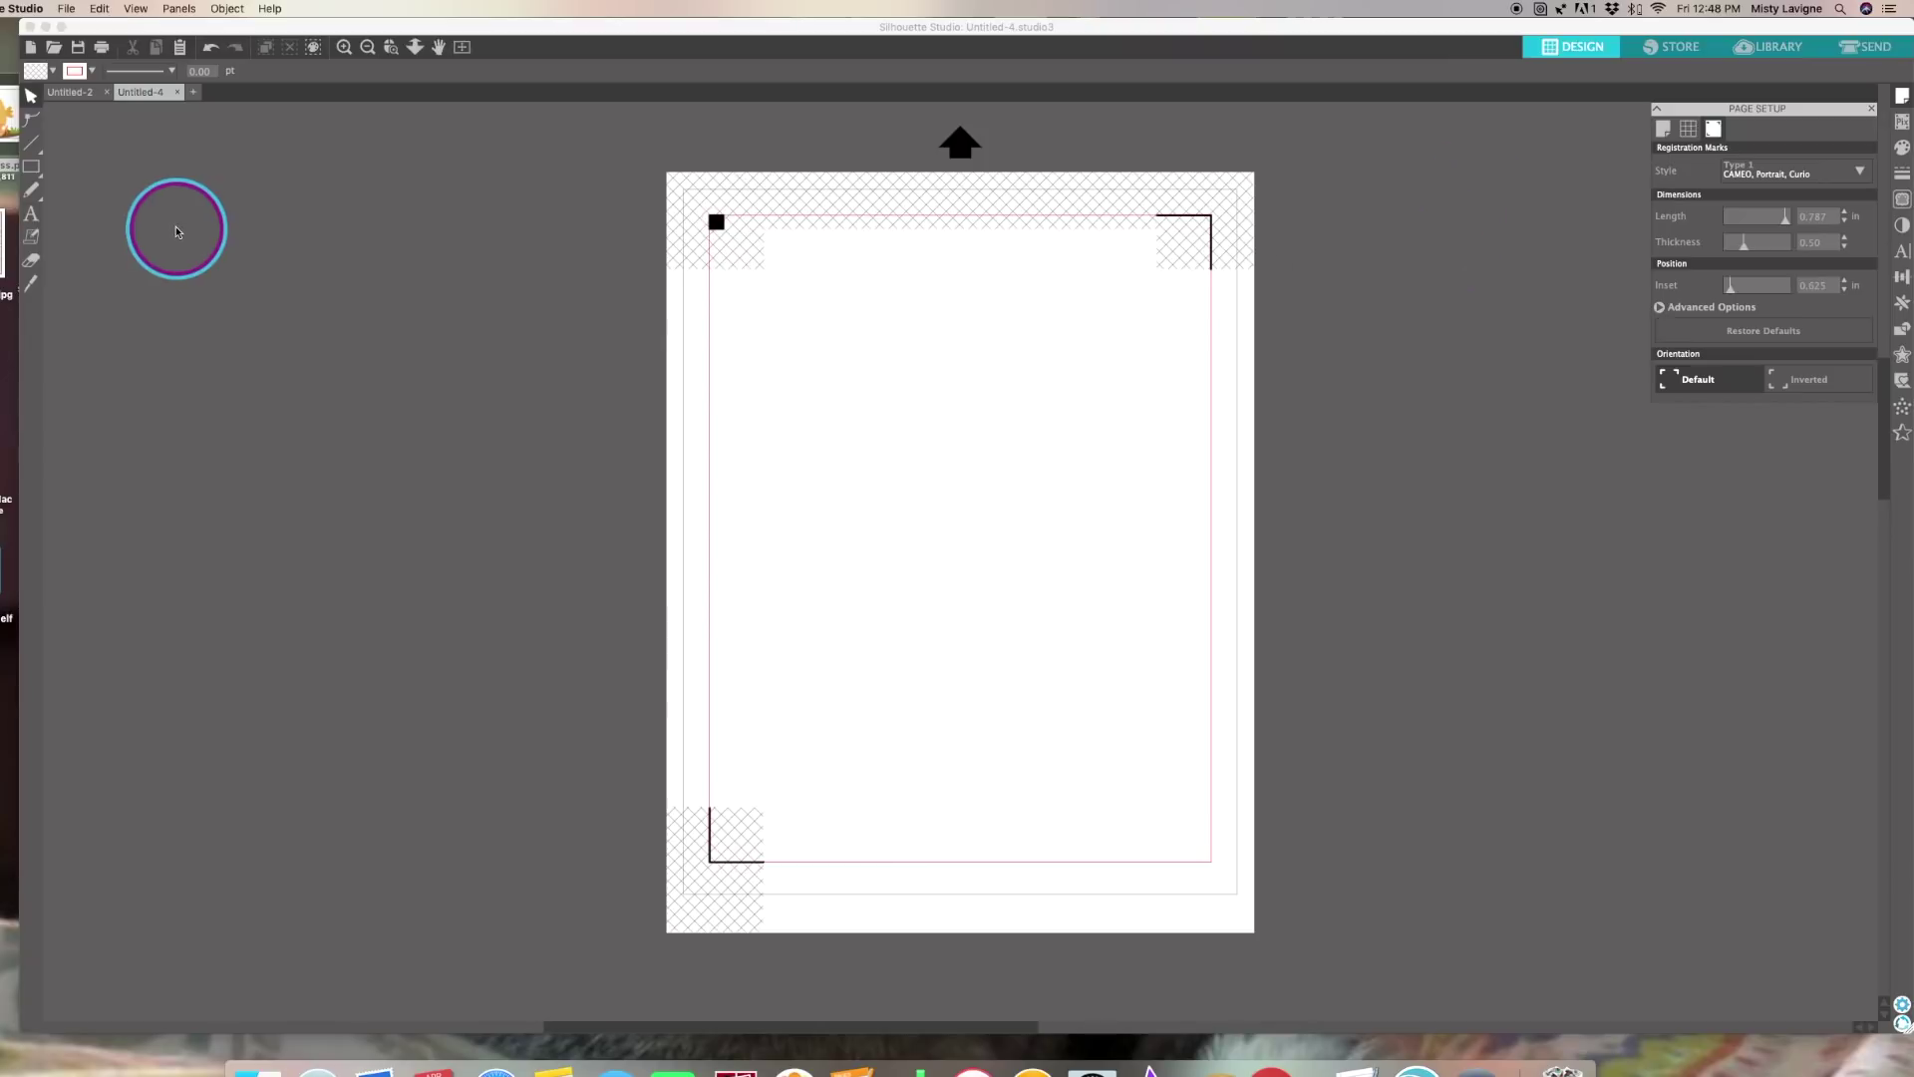
Draw a rectangle about 5.79 in wide and 3.07 in high in the upper part of the page
click(33, 167)
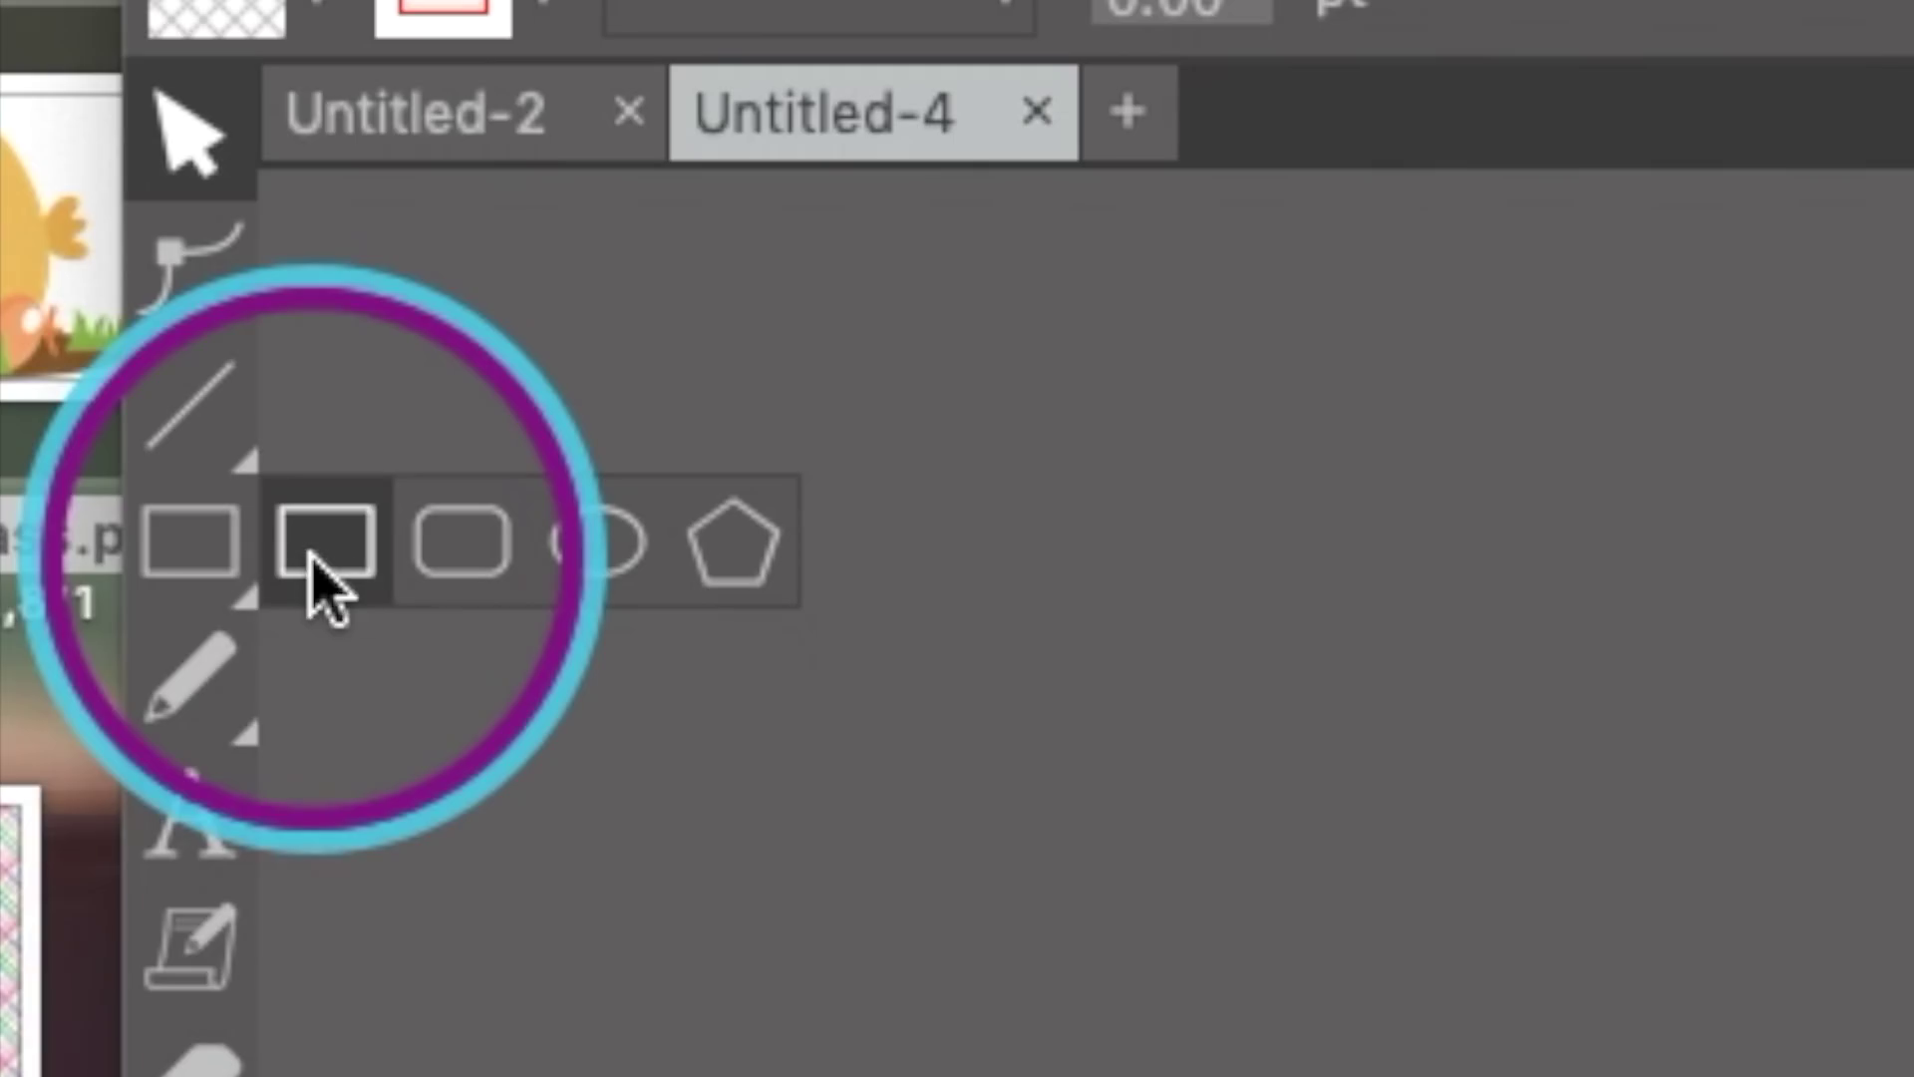
click(356, 560)
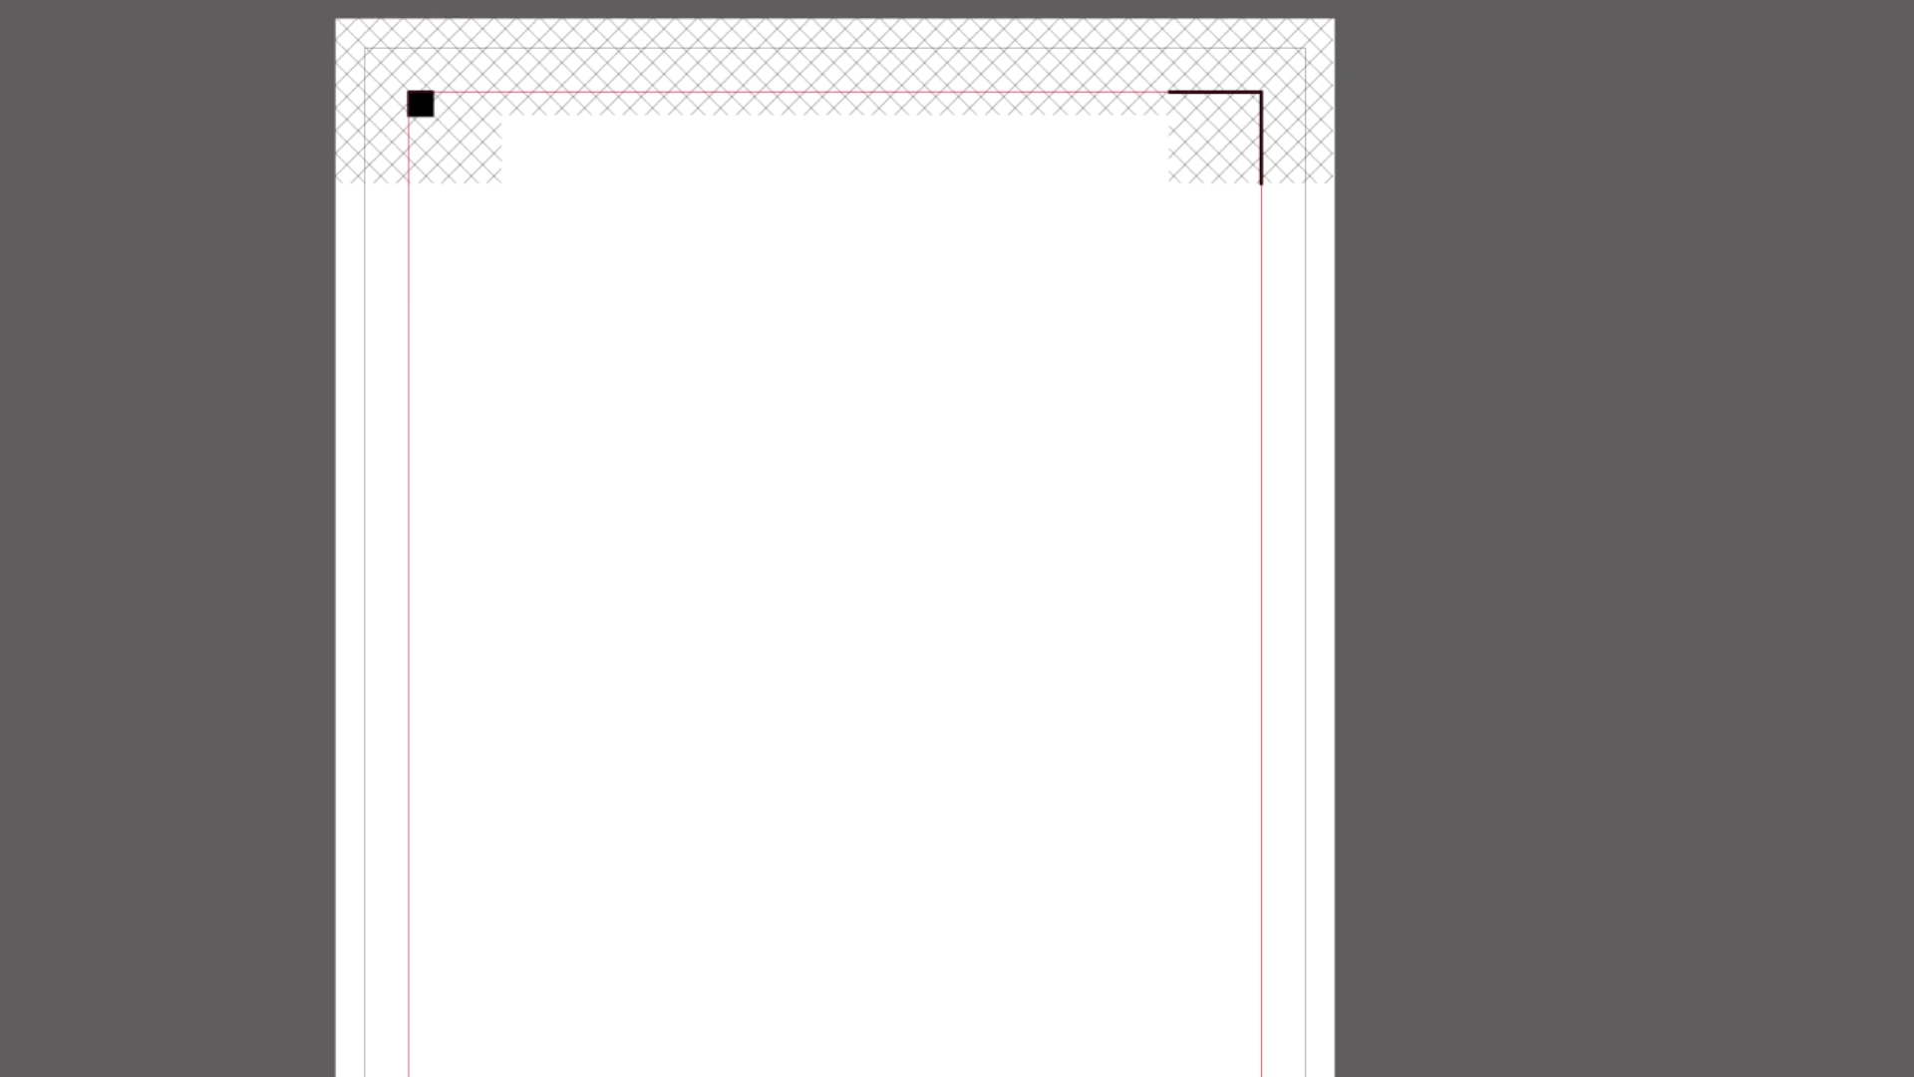
drag(480, 257, 731, 577)
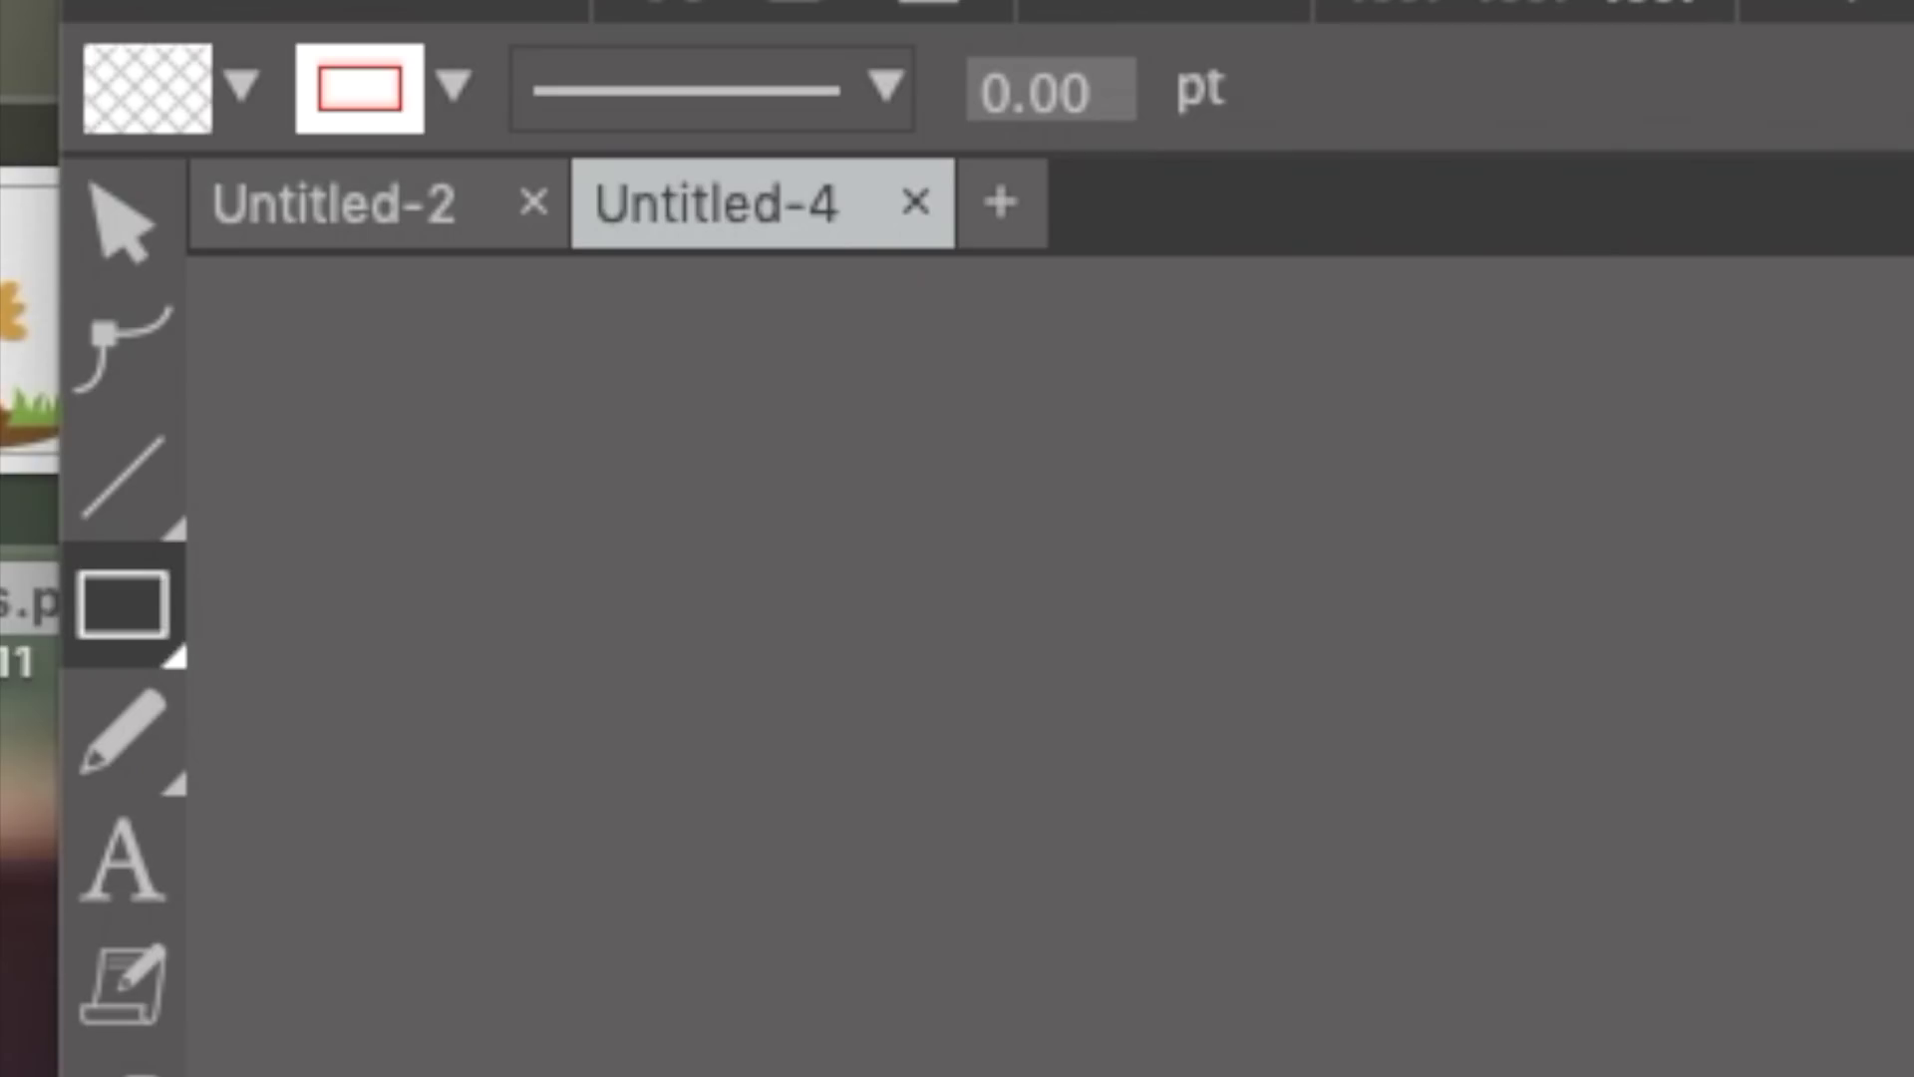
Set the rectangle's size to 5.25 in wide and 4 in high
click(152, 242)
click(599, 141)
click(713, 329)
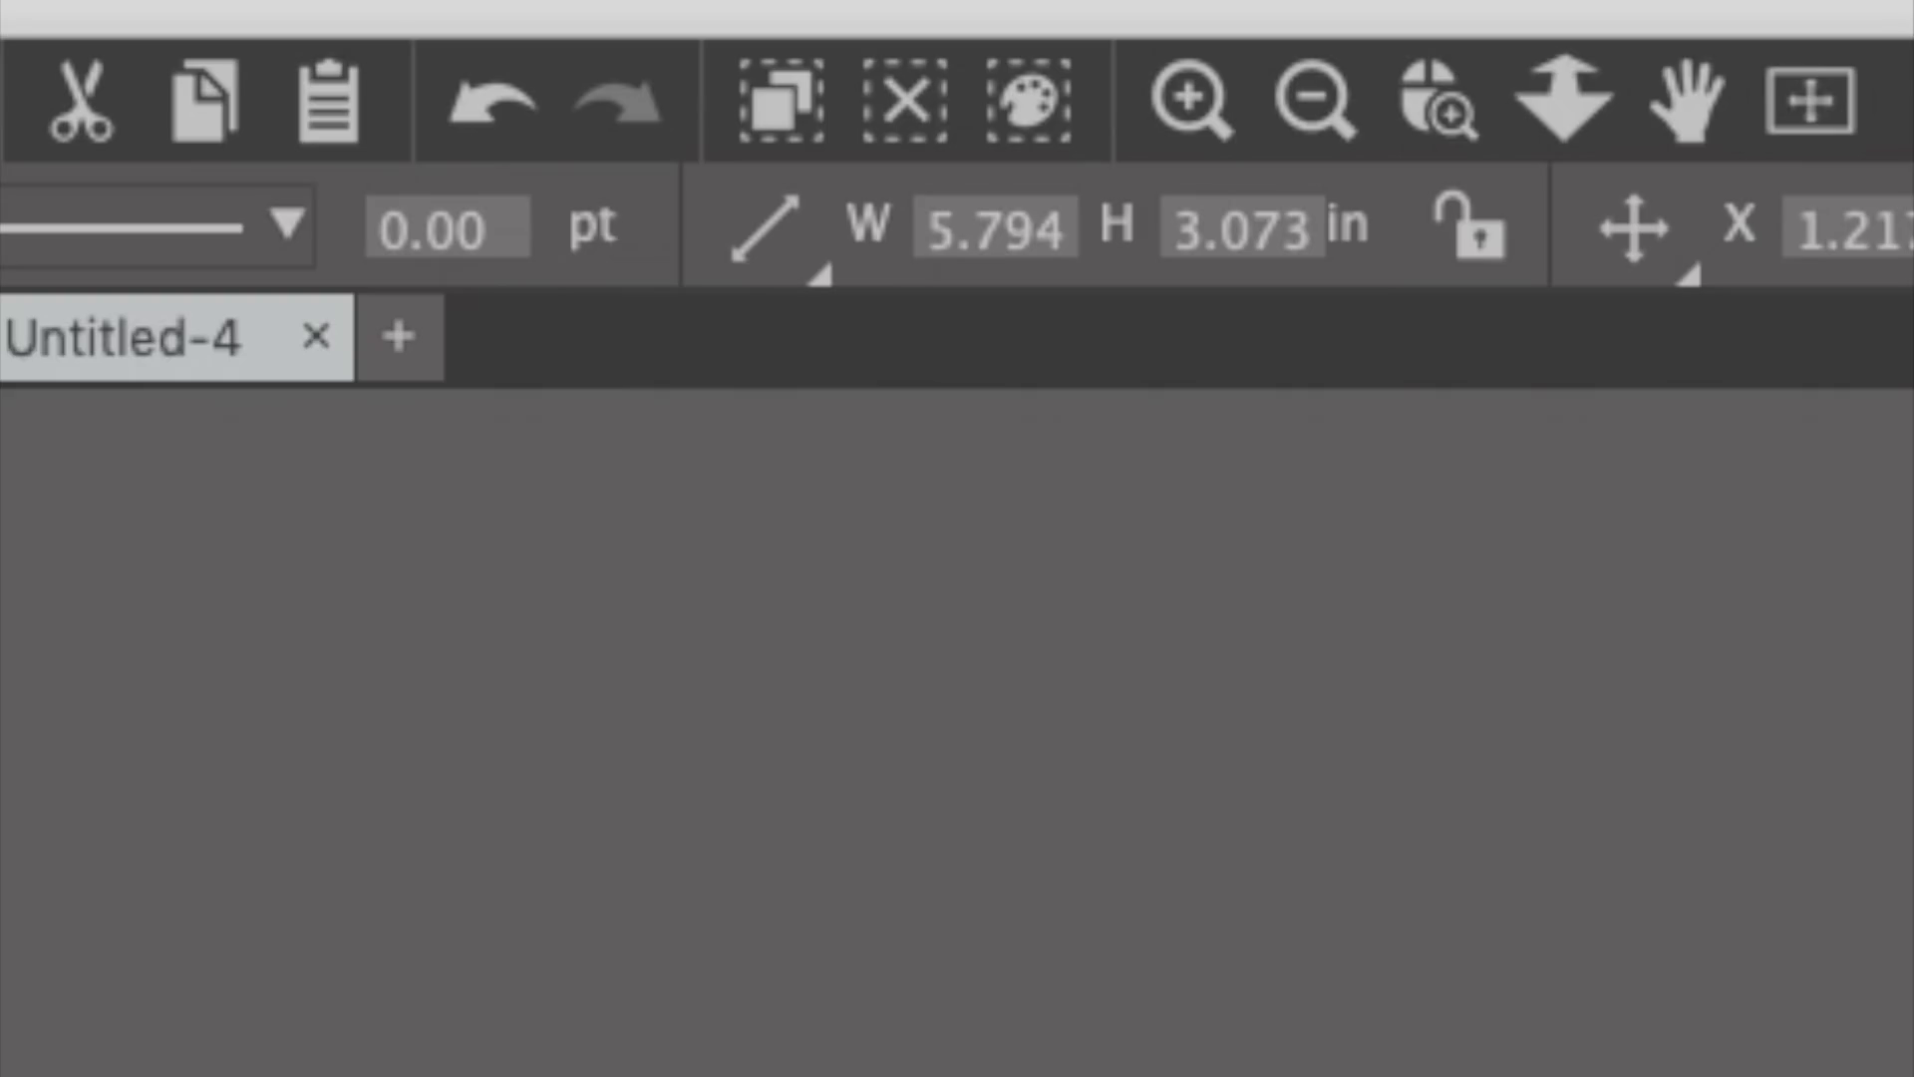
drag(1060, 235, 872, 221)
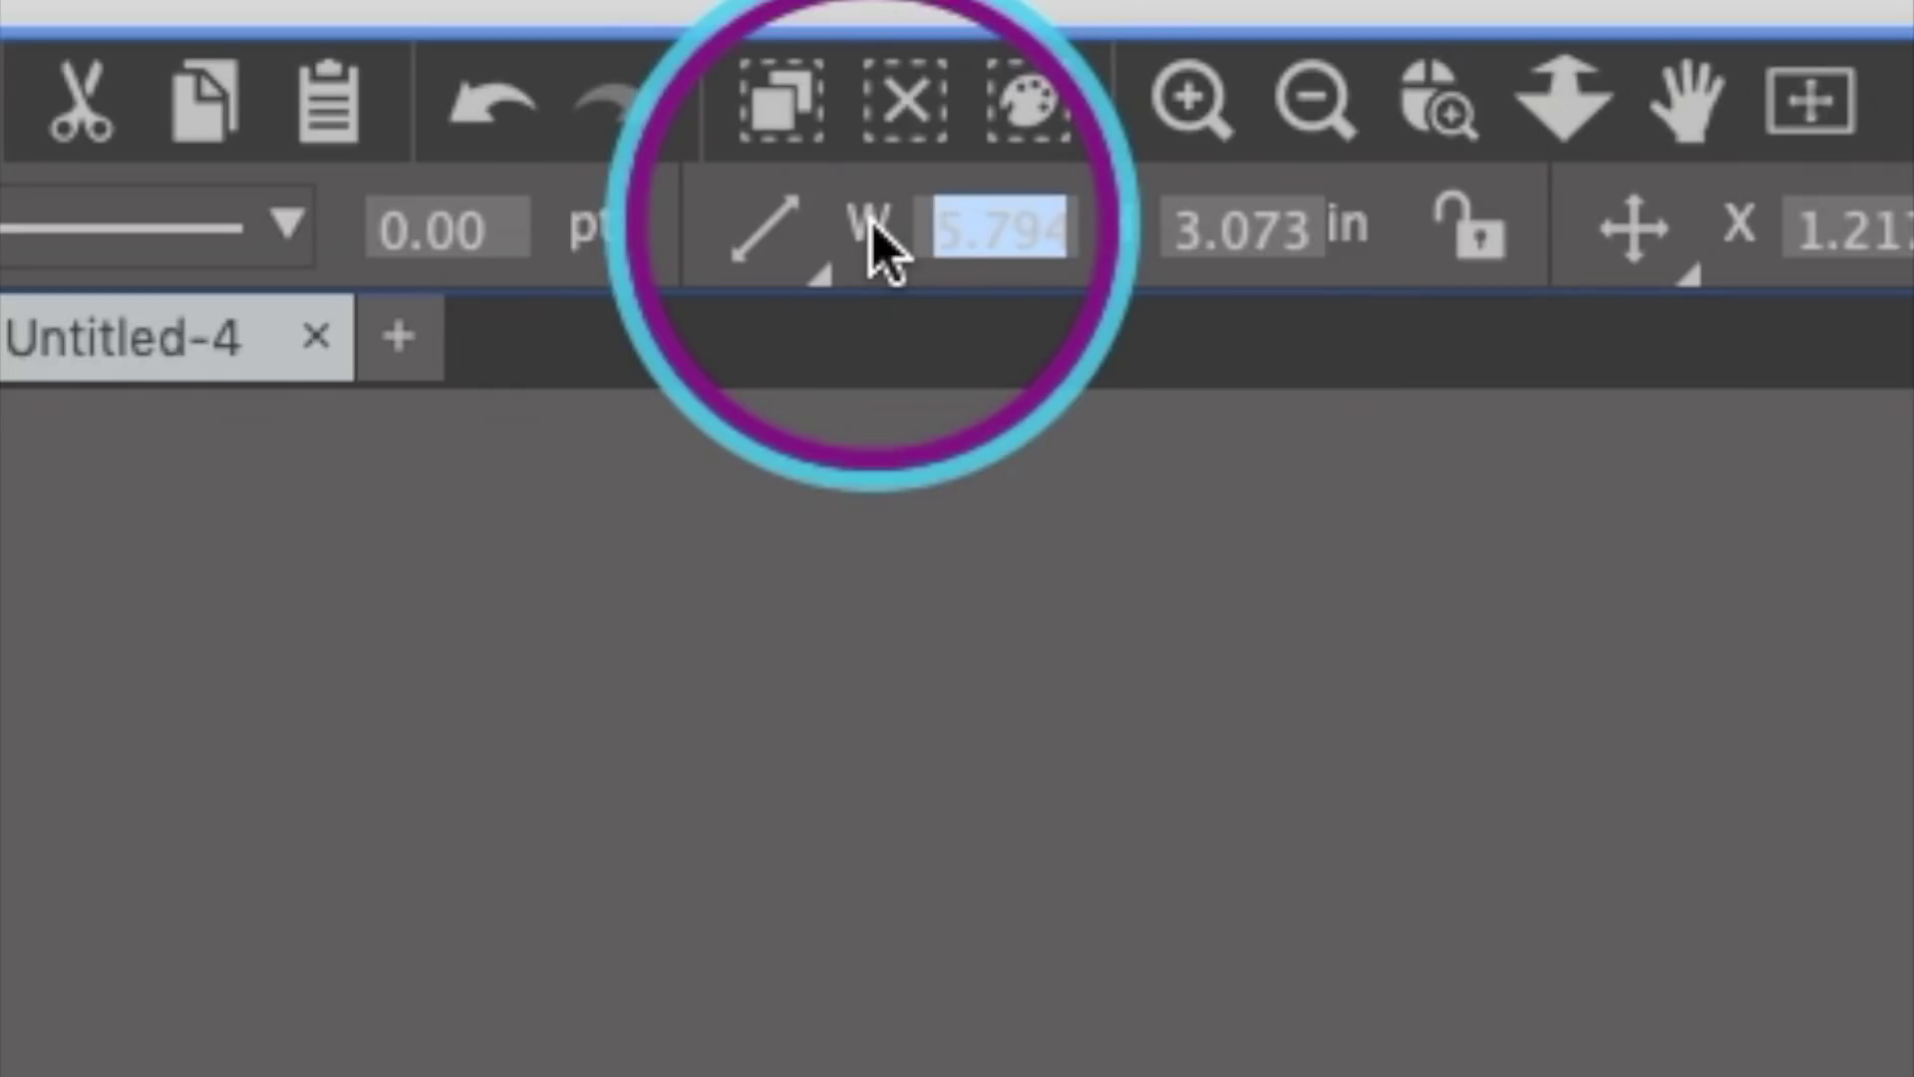
text(5.25)
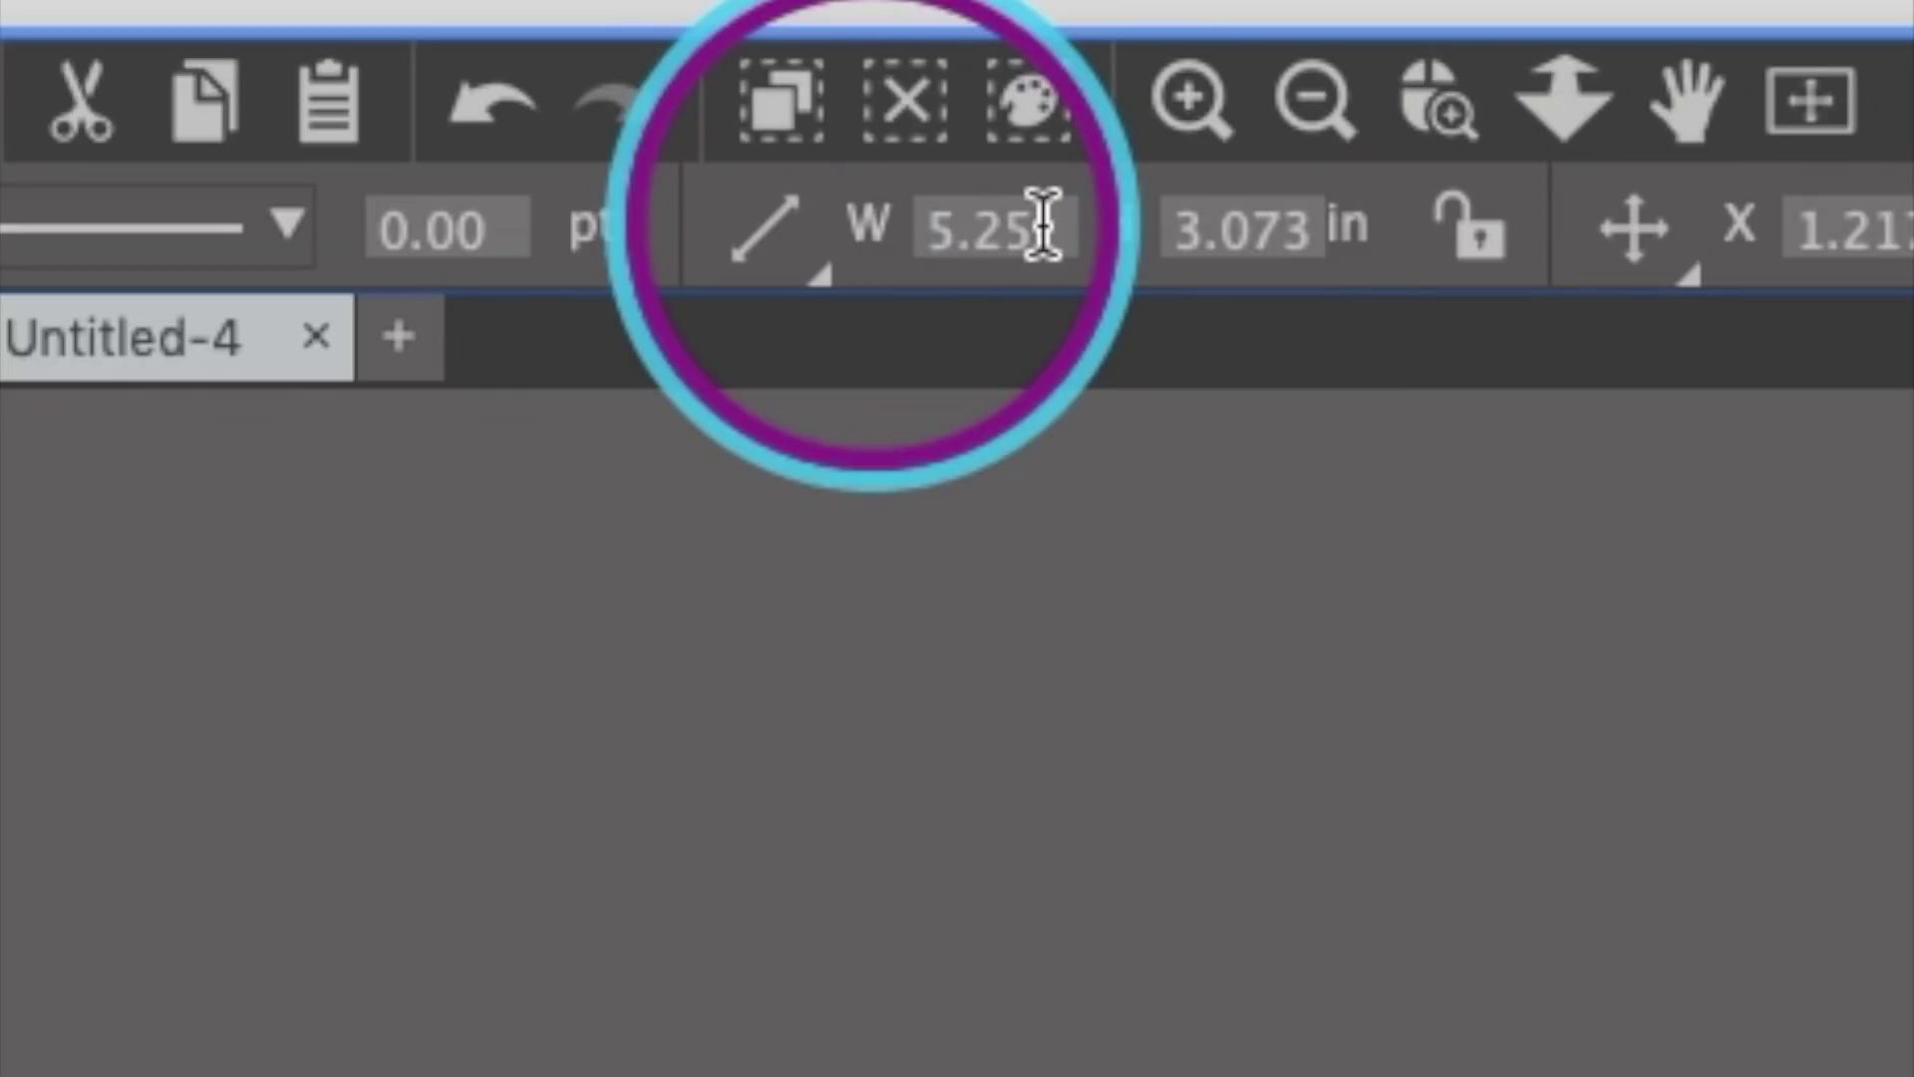
drag(1188, 226, 1431, 239)
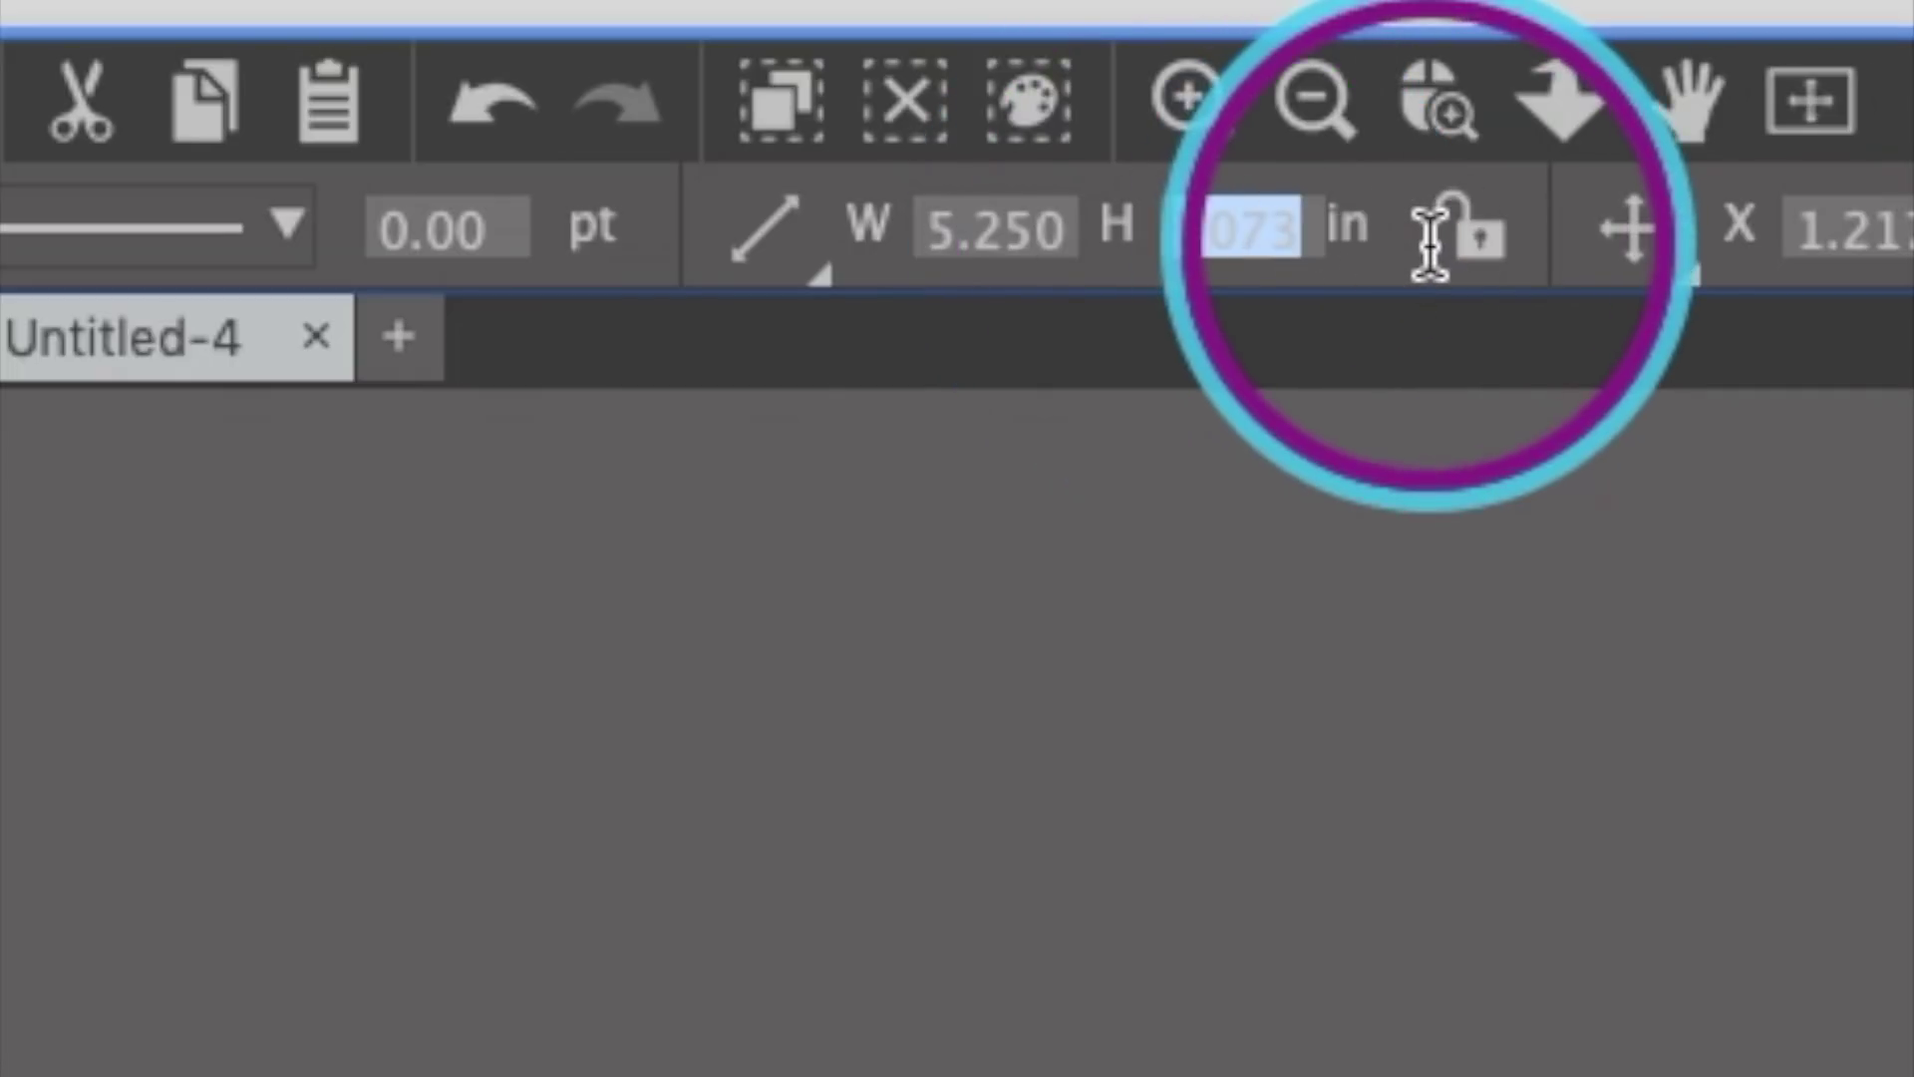
key(BackSpace)
text(4)
key(Return)
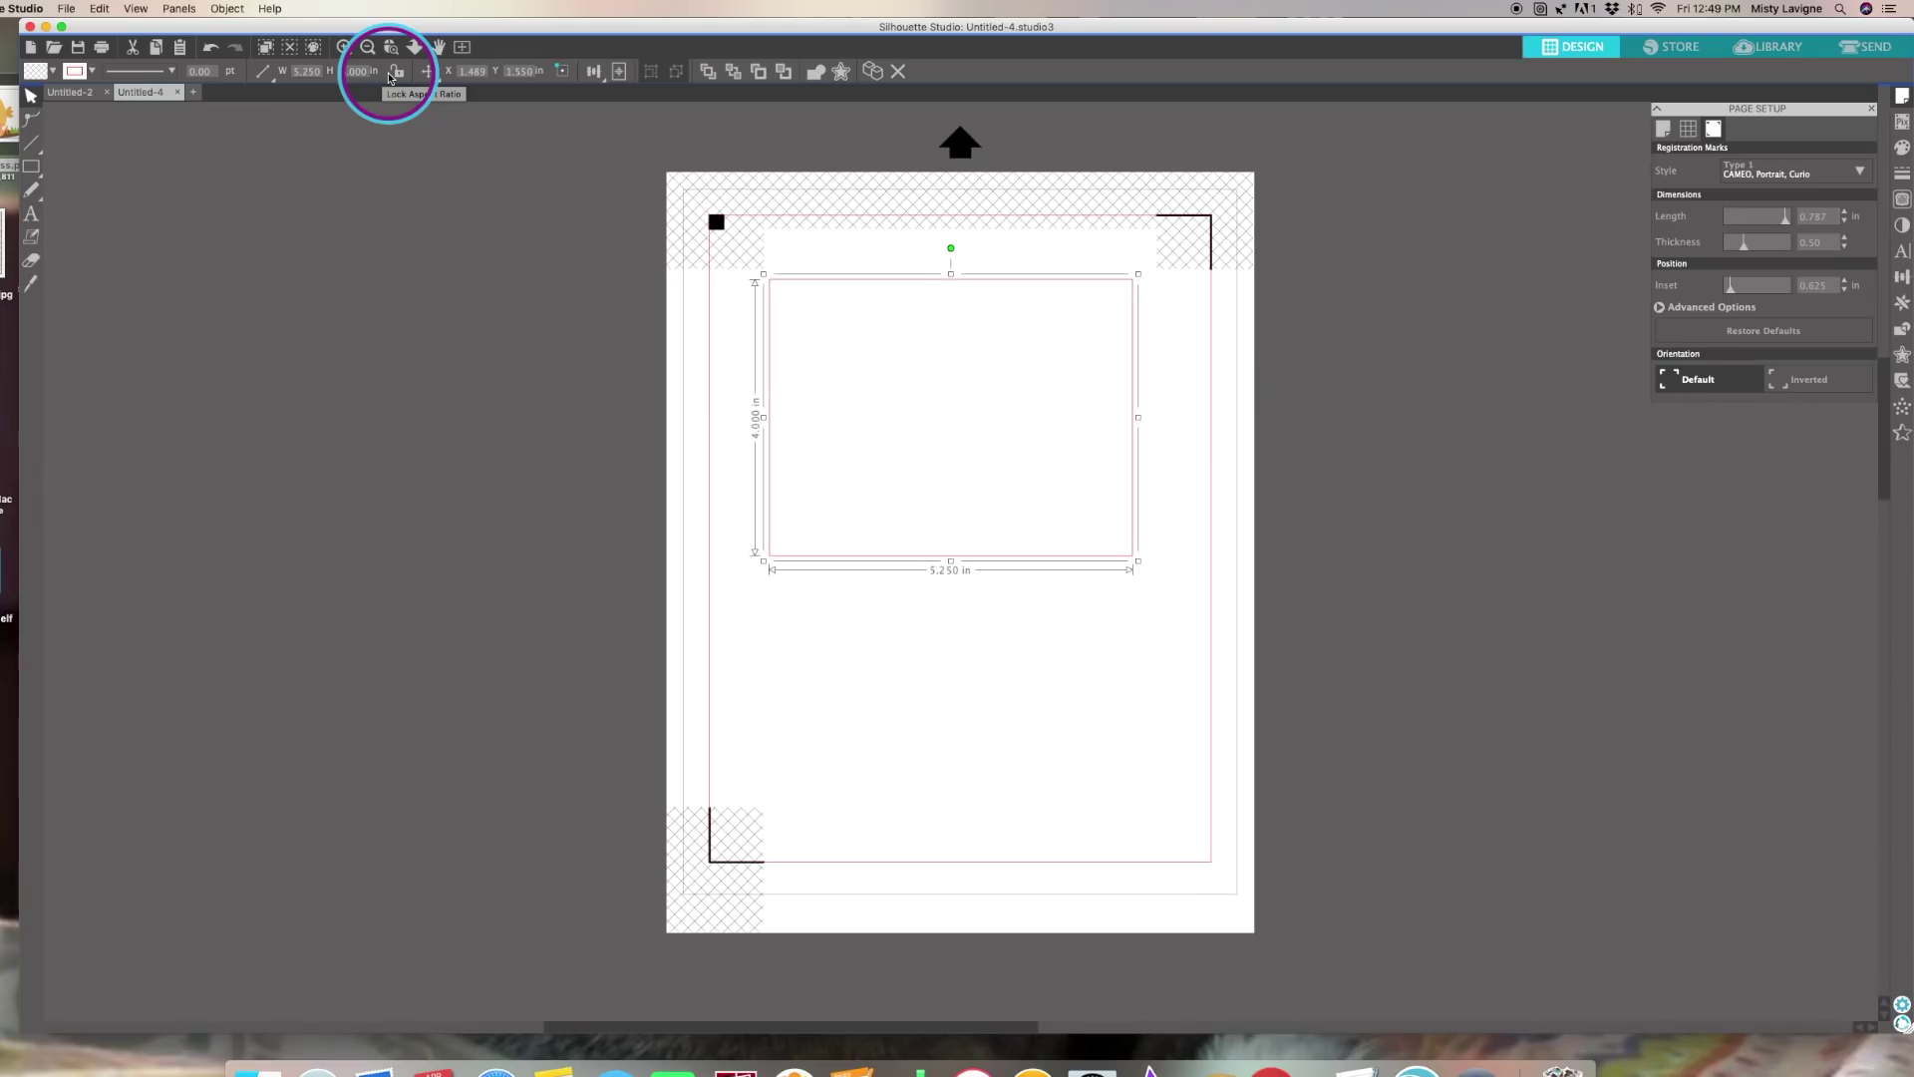
Add an outer offset outline around the rectangle at a distance of 0.02 in
click(711, 307)
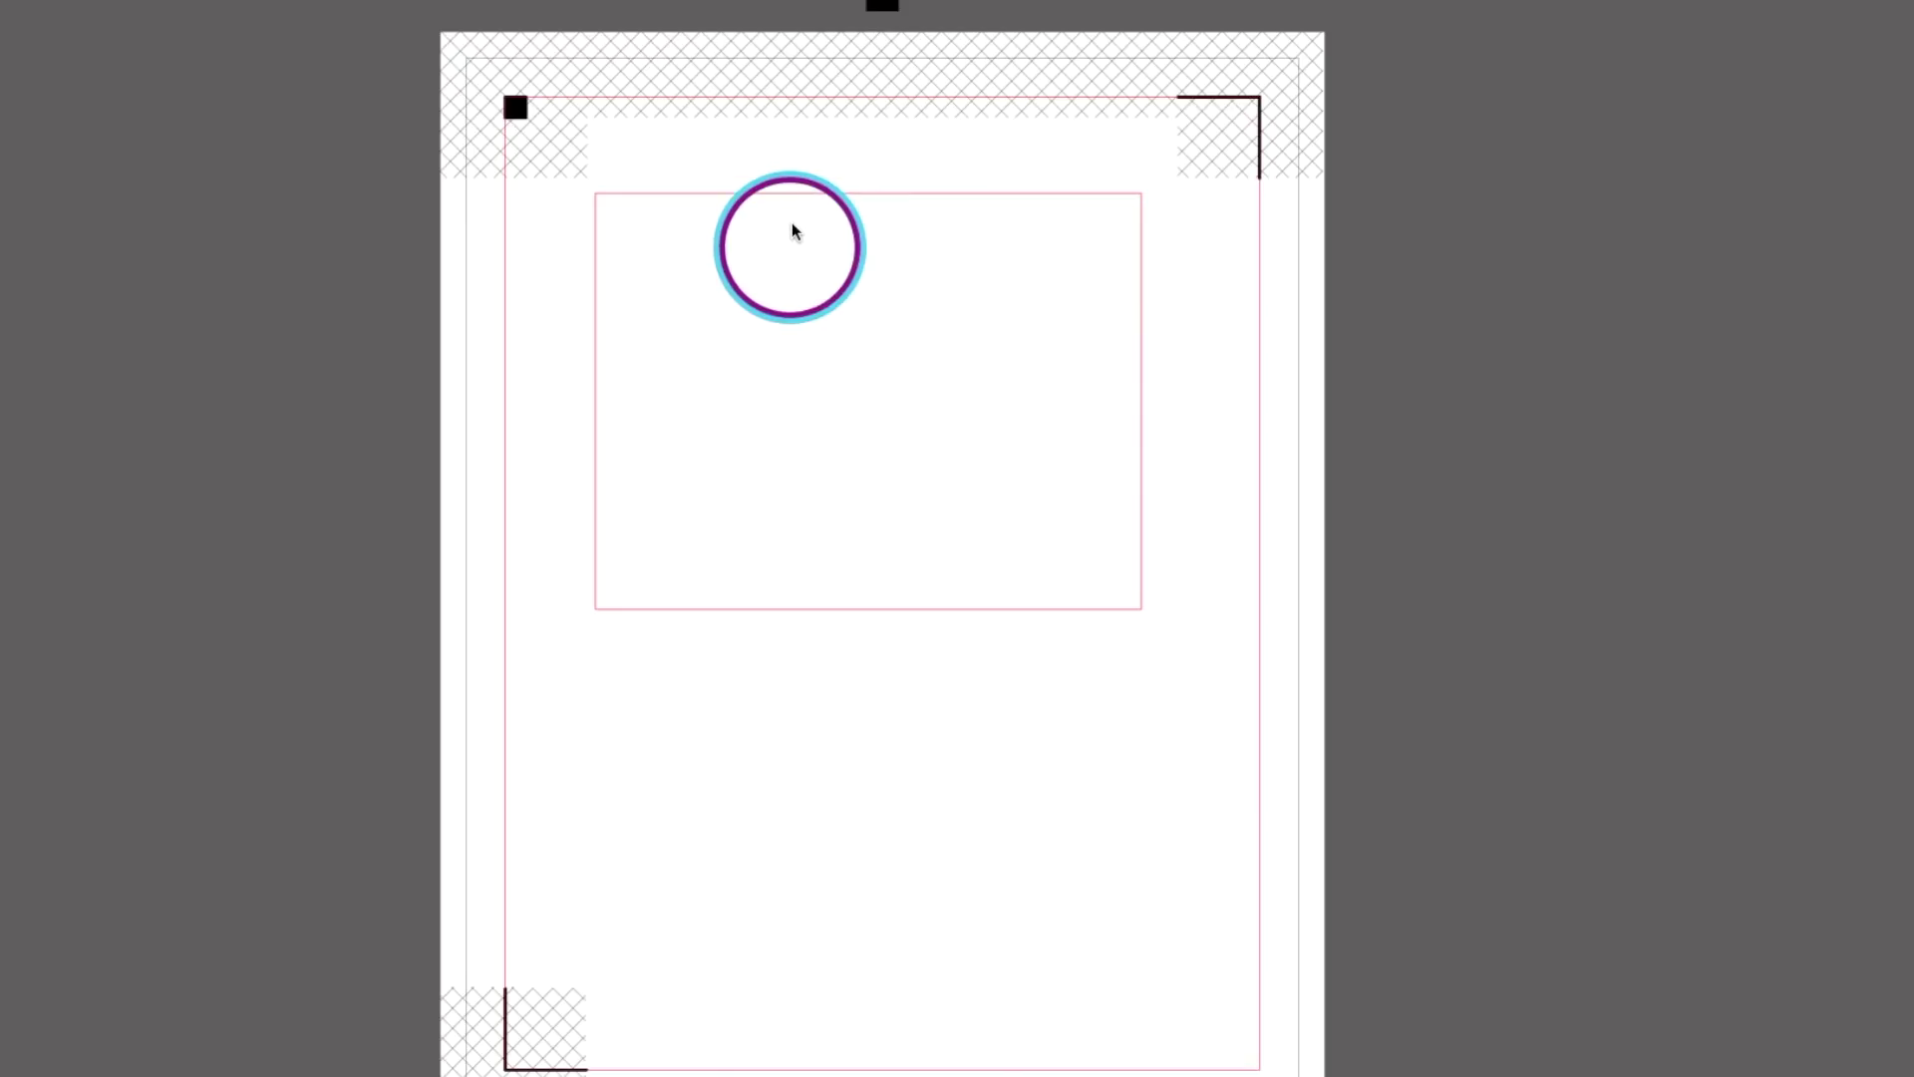
click(797, 200)
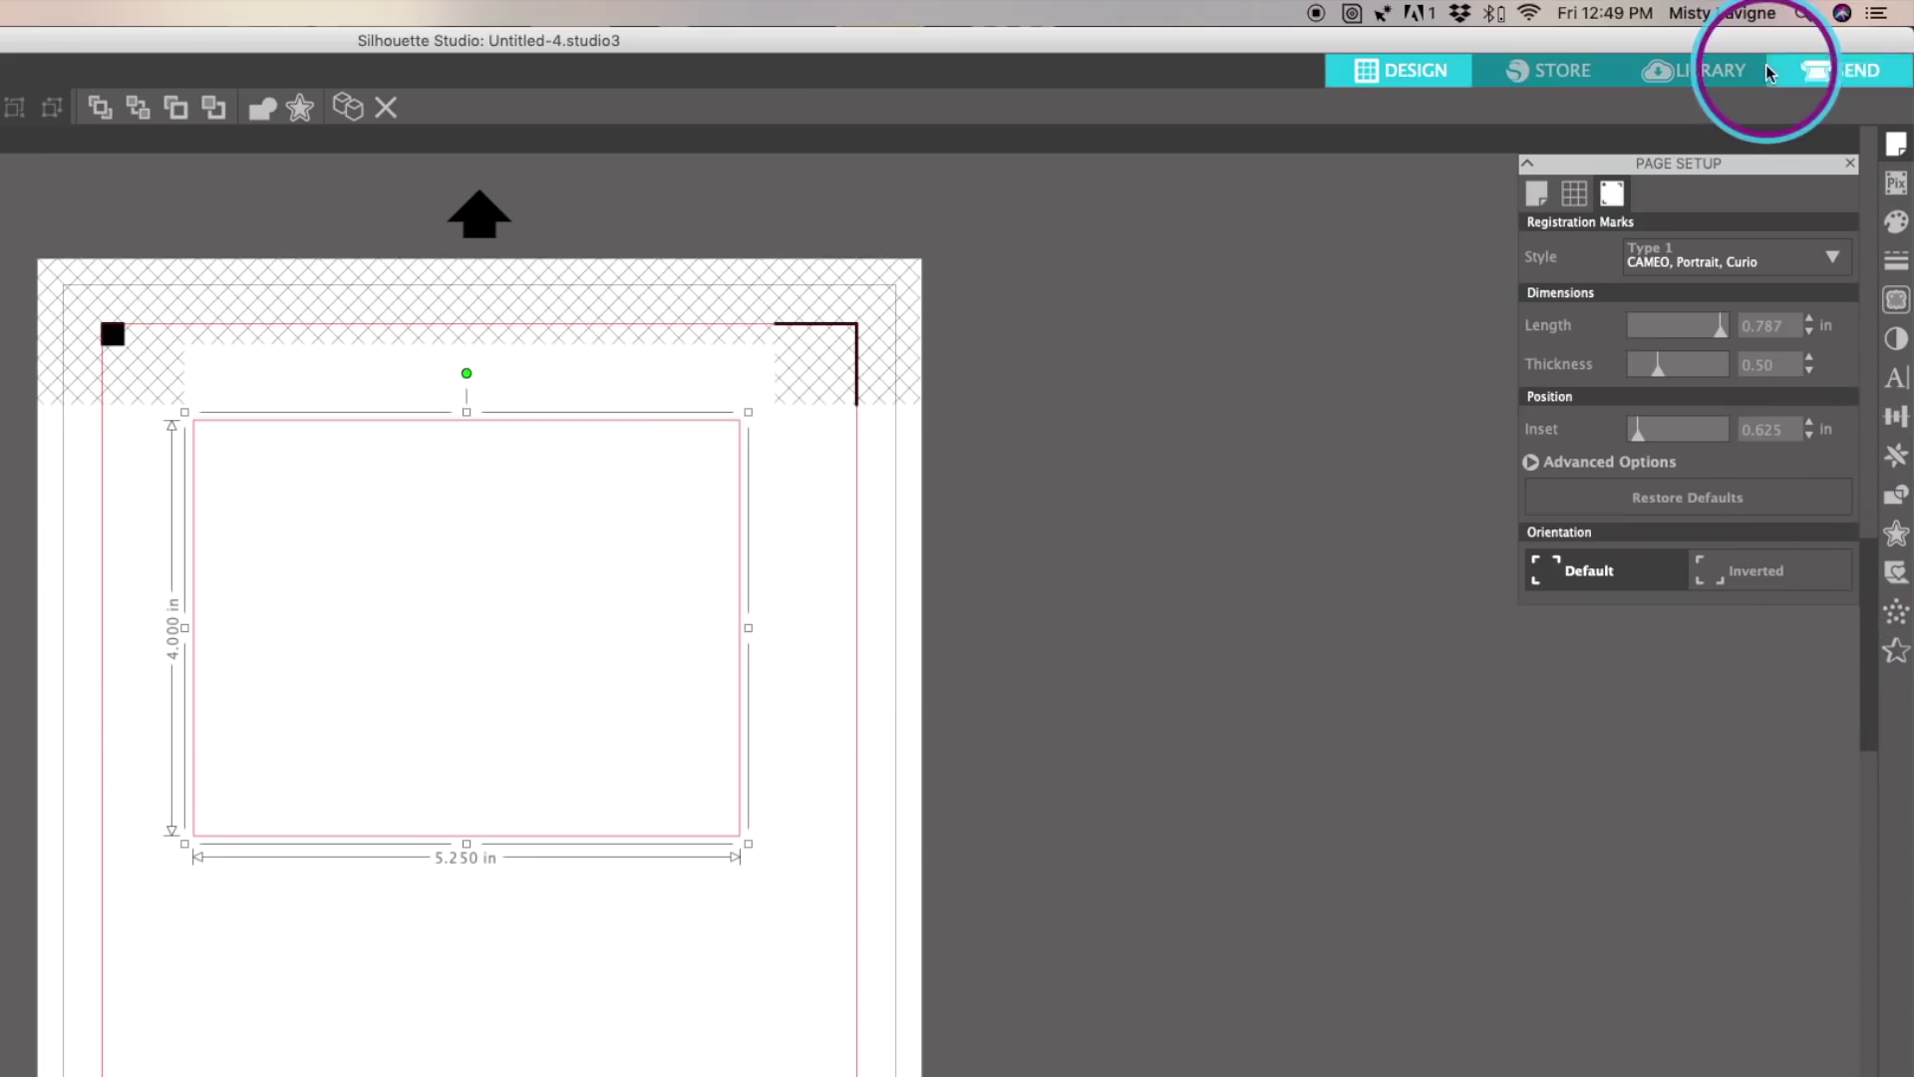
drag(1750, 42, 1697, 42)
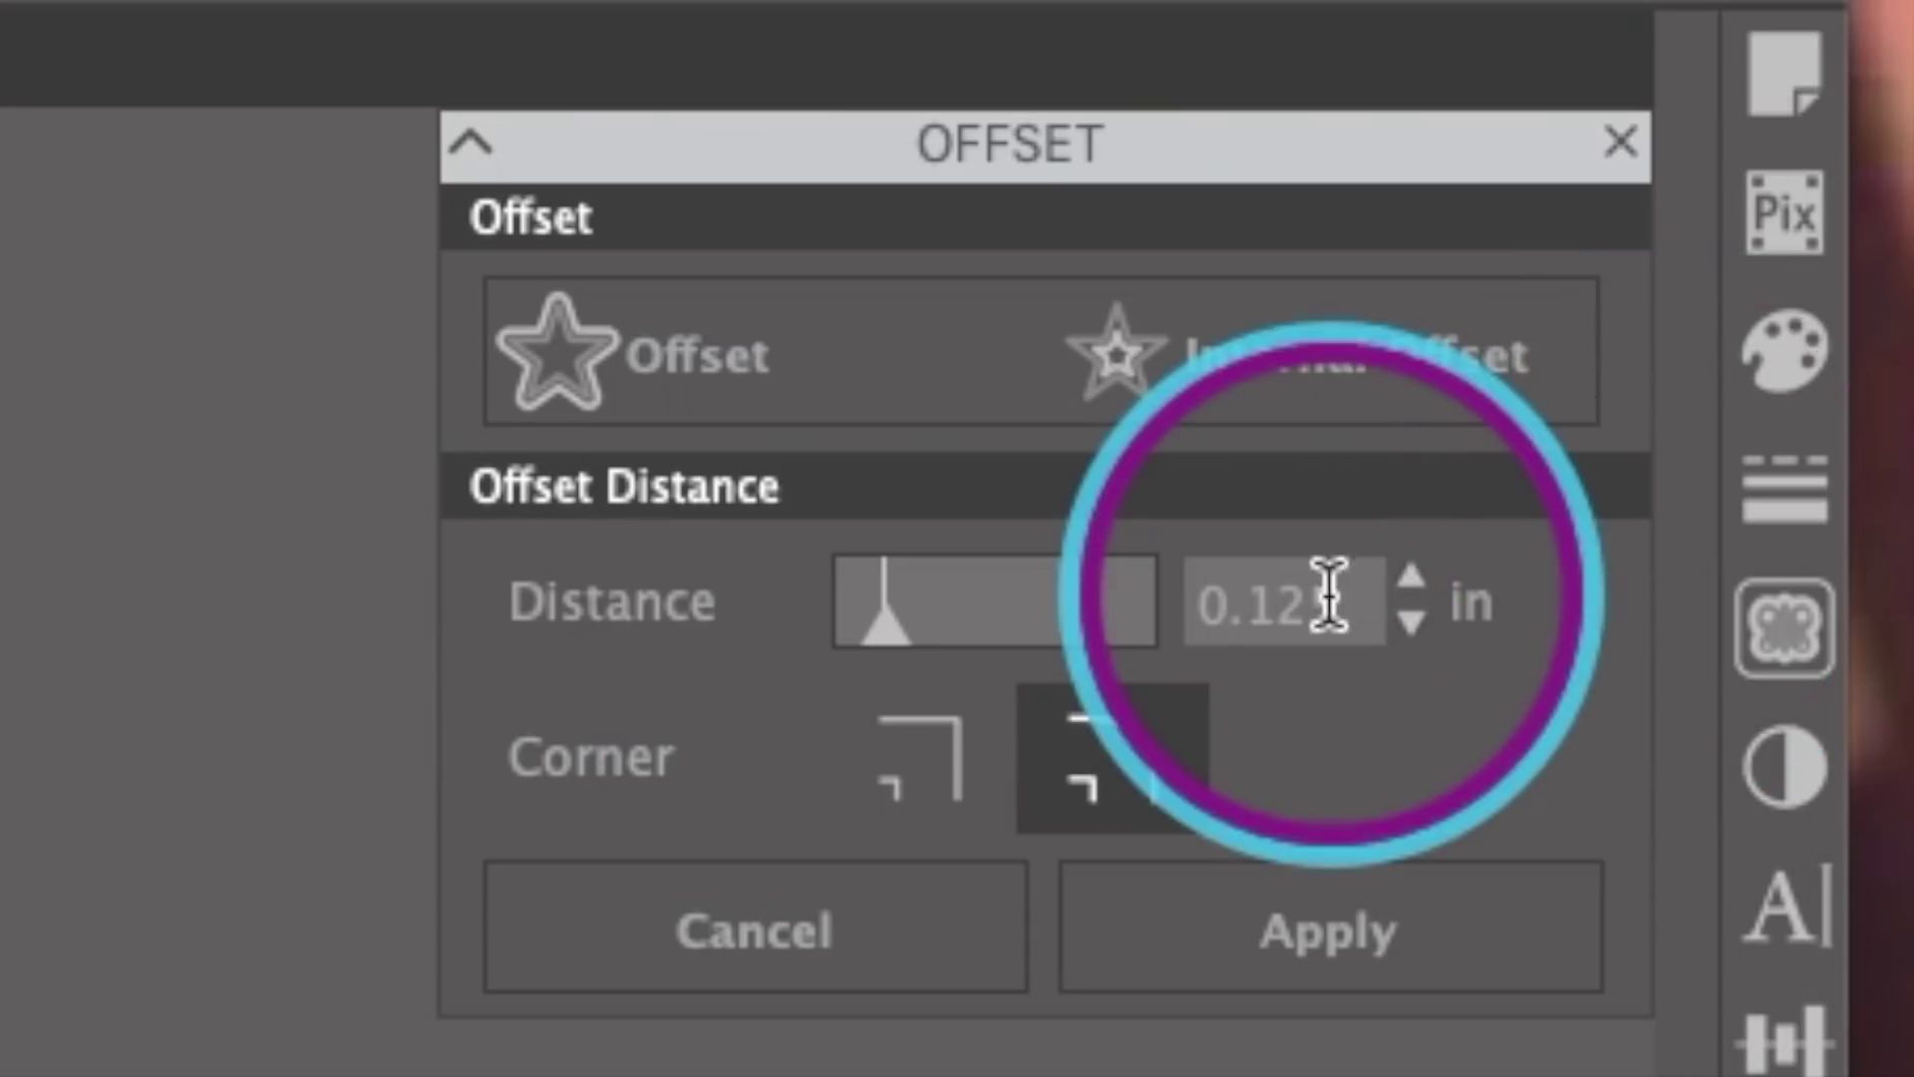
drag(1356, 598, 1180, 587)
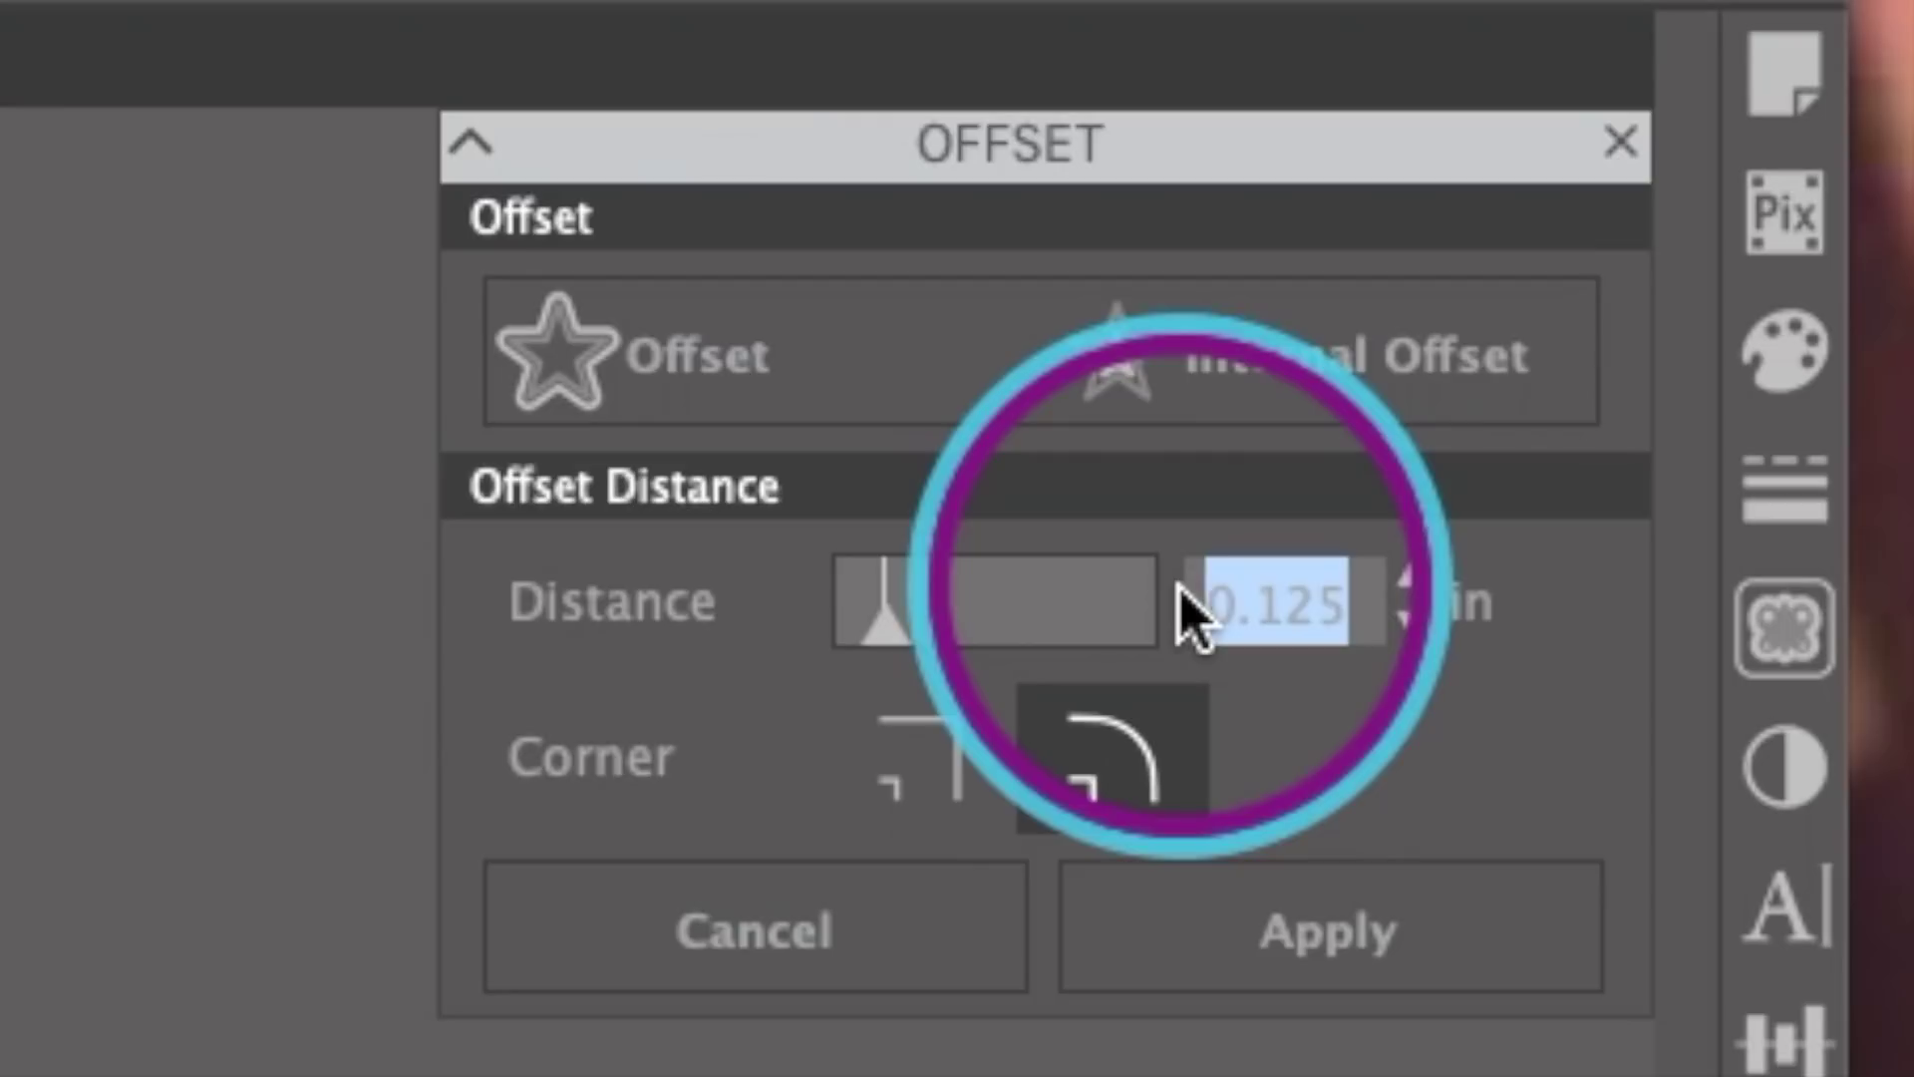
key(BackSpace)
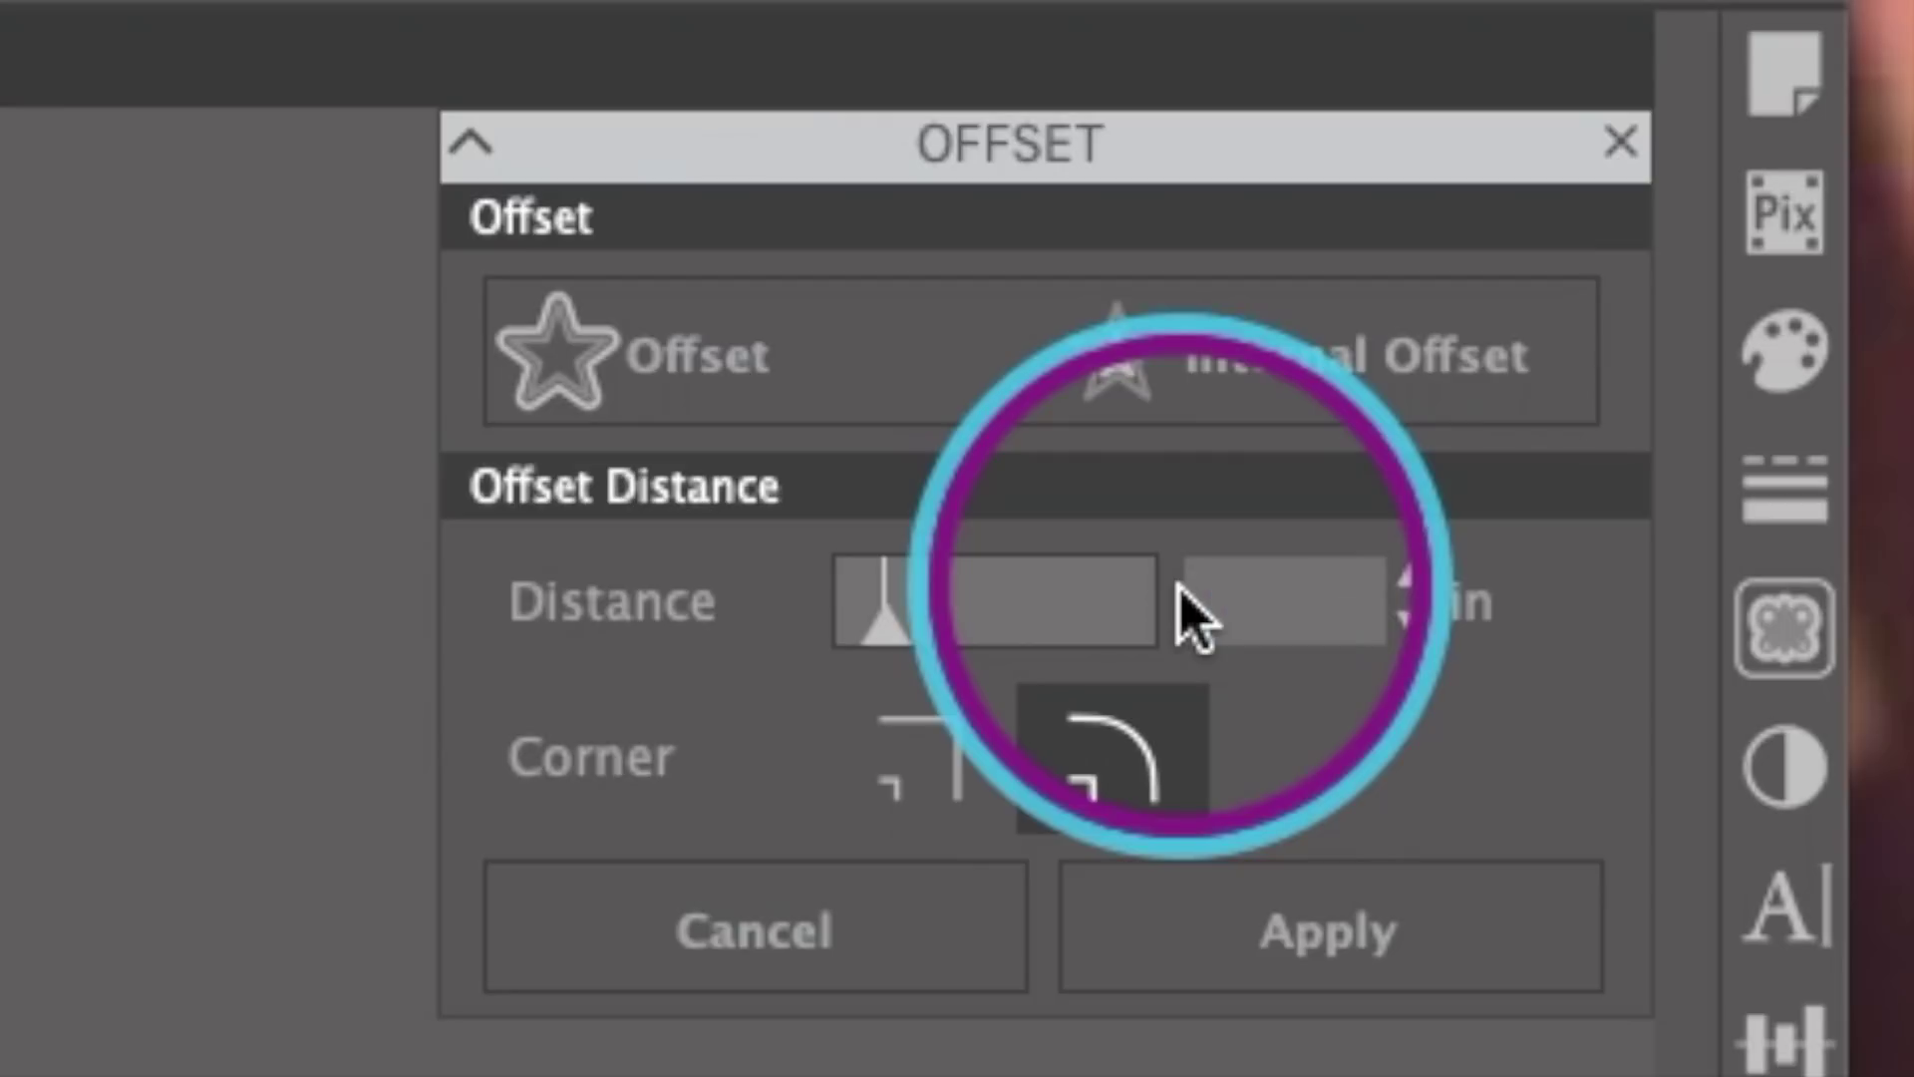
text(0.02)
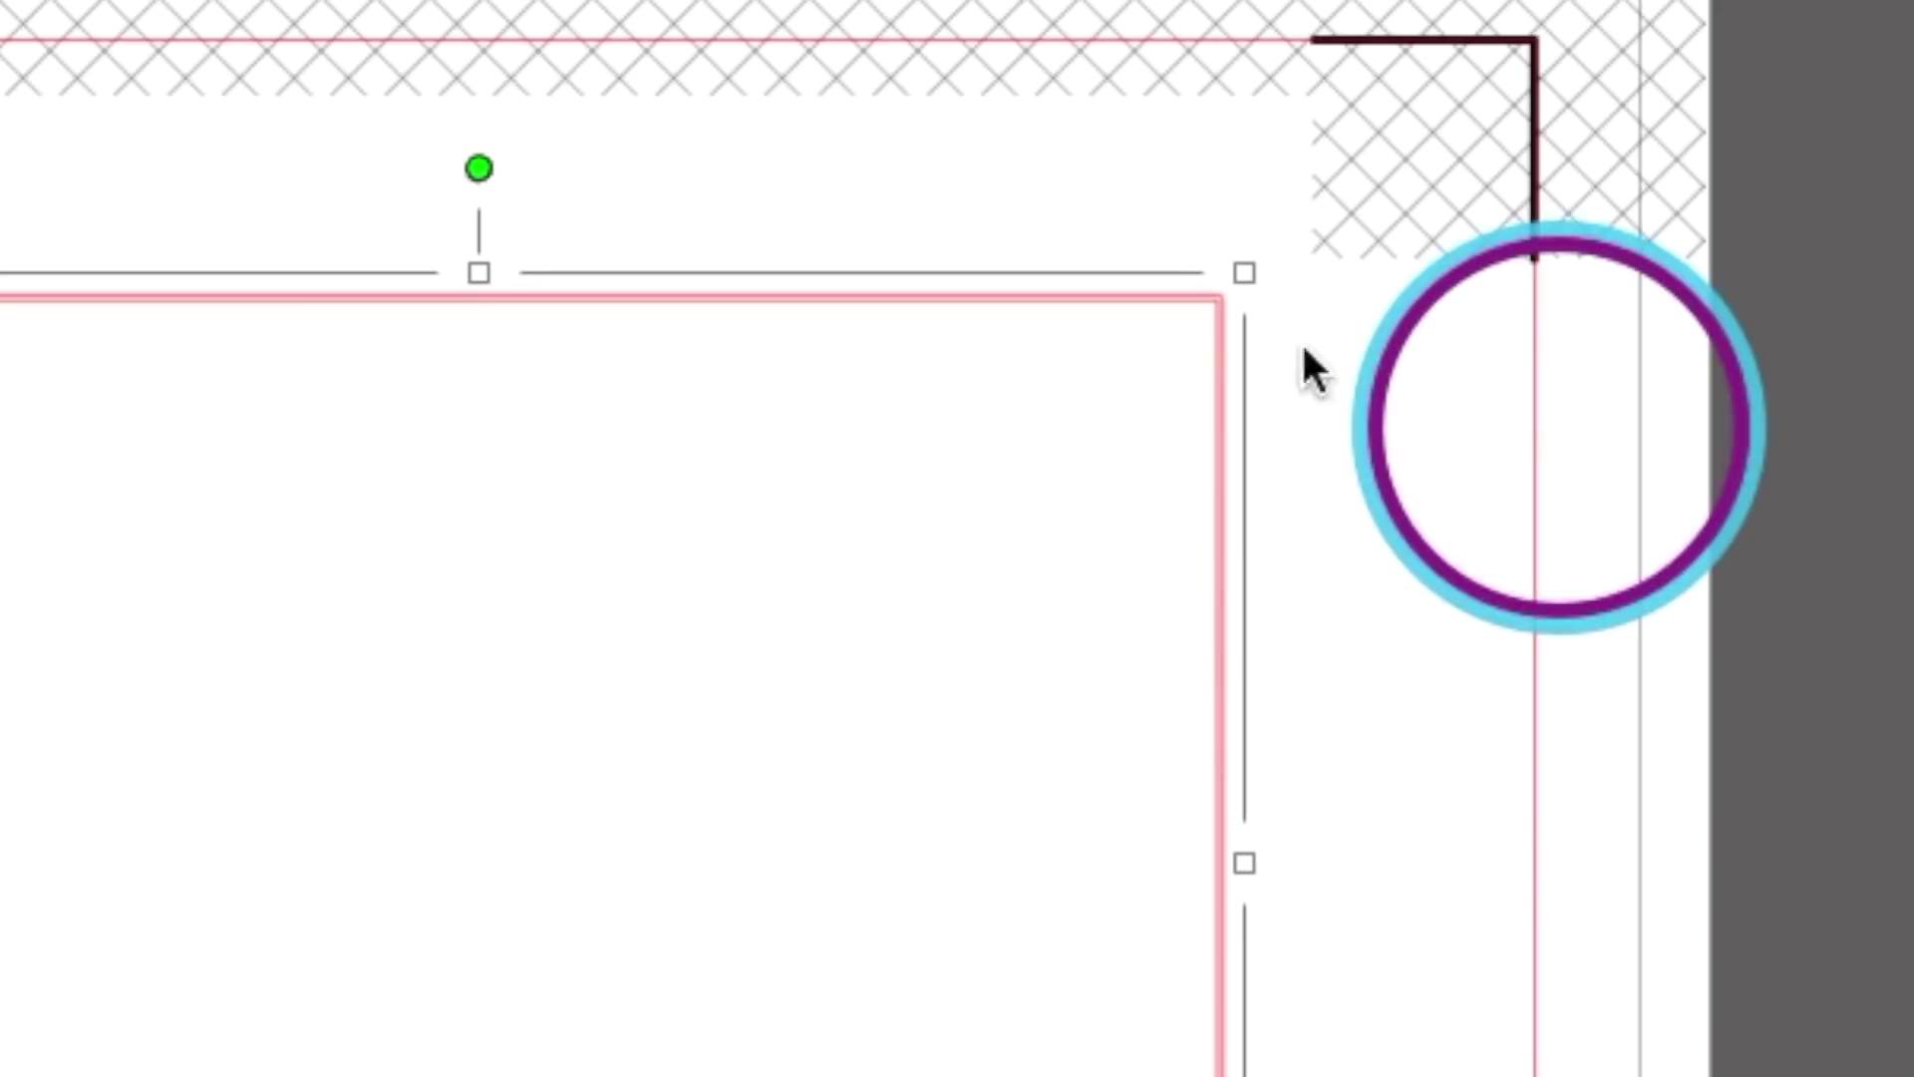
Move the inner rectangle away from the offset outline and back, and leave it shifted slightly below the outline
drag(1014, 298, 1085, 471)
drag(1141, 376, 1688, 491)
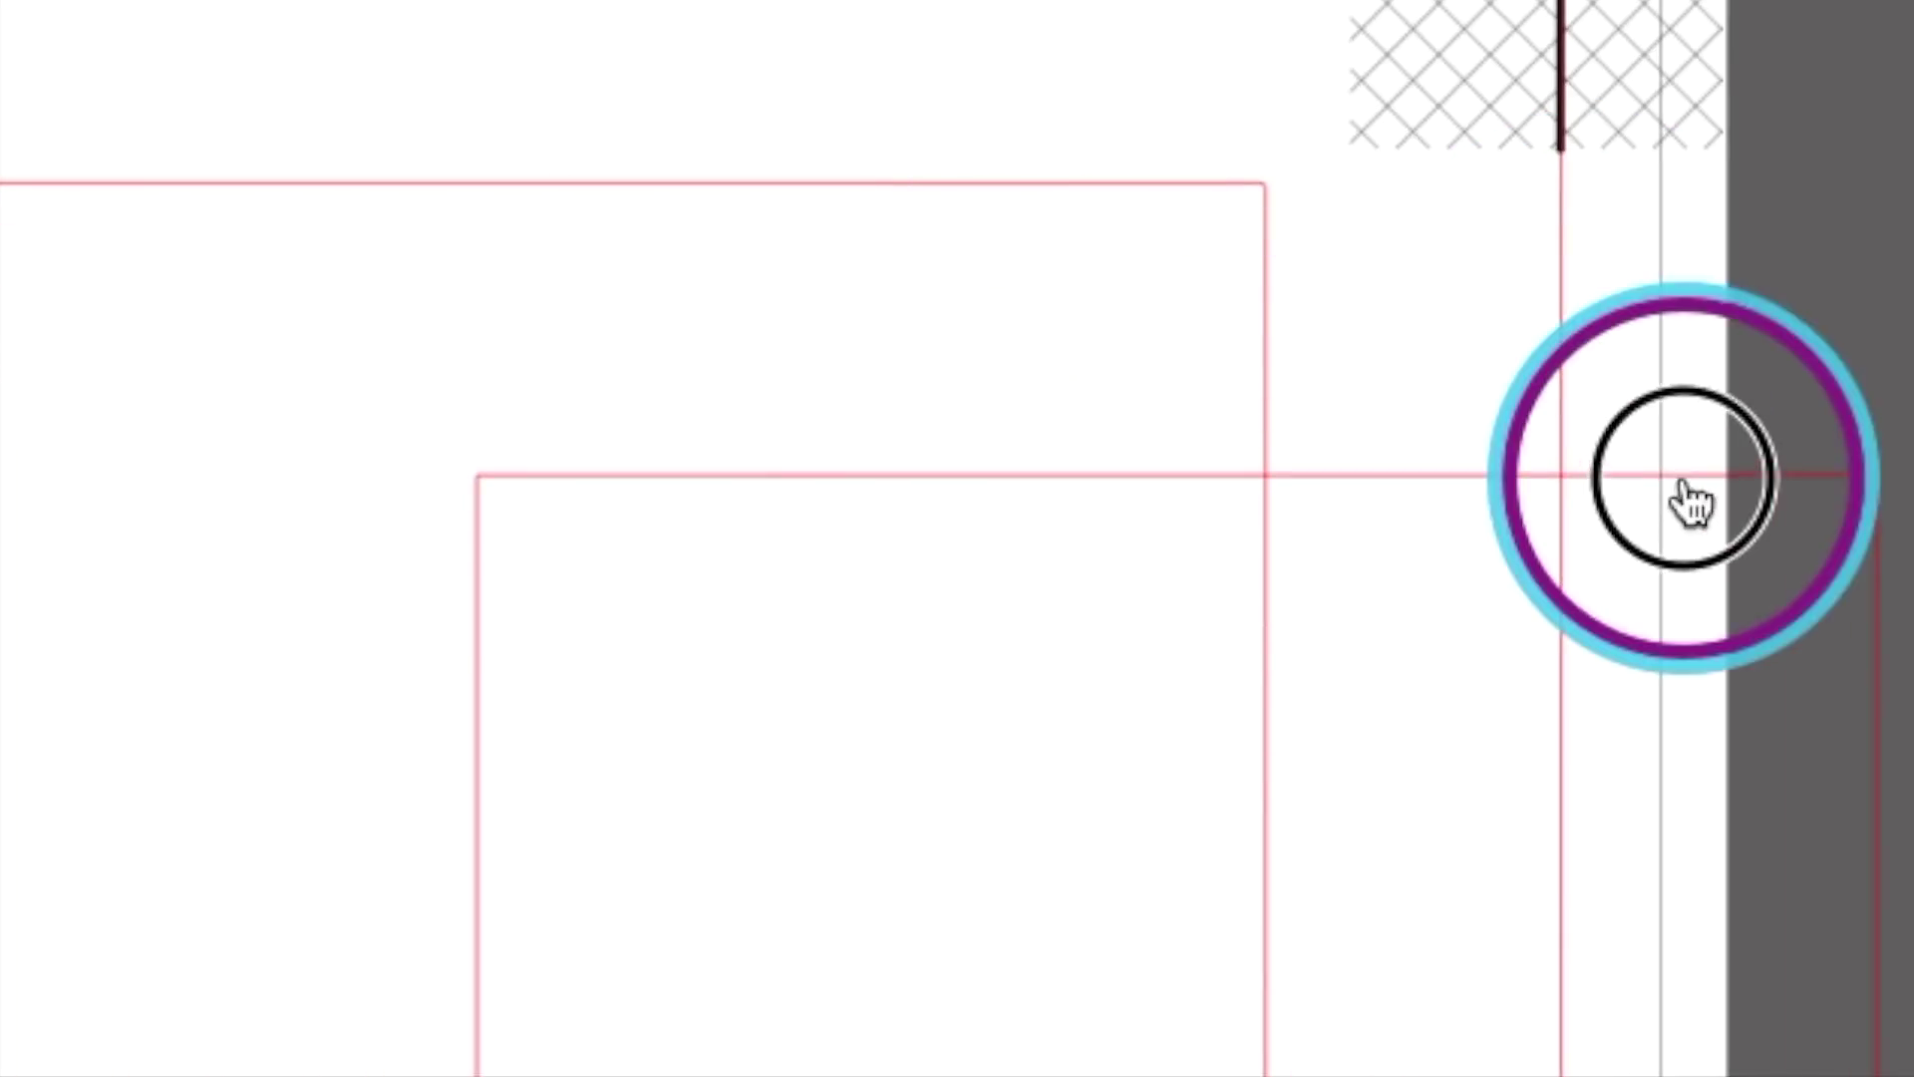
drag(1077, 489, 450, 201)
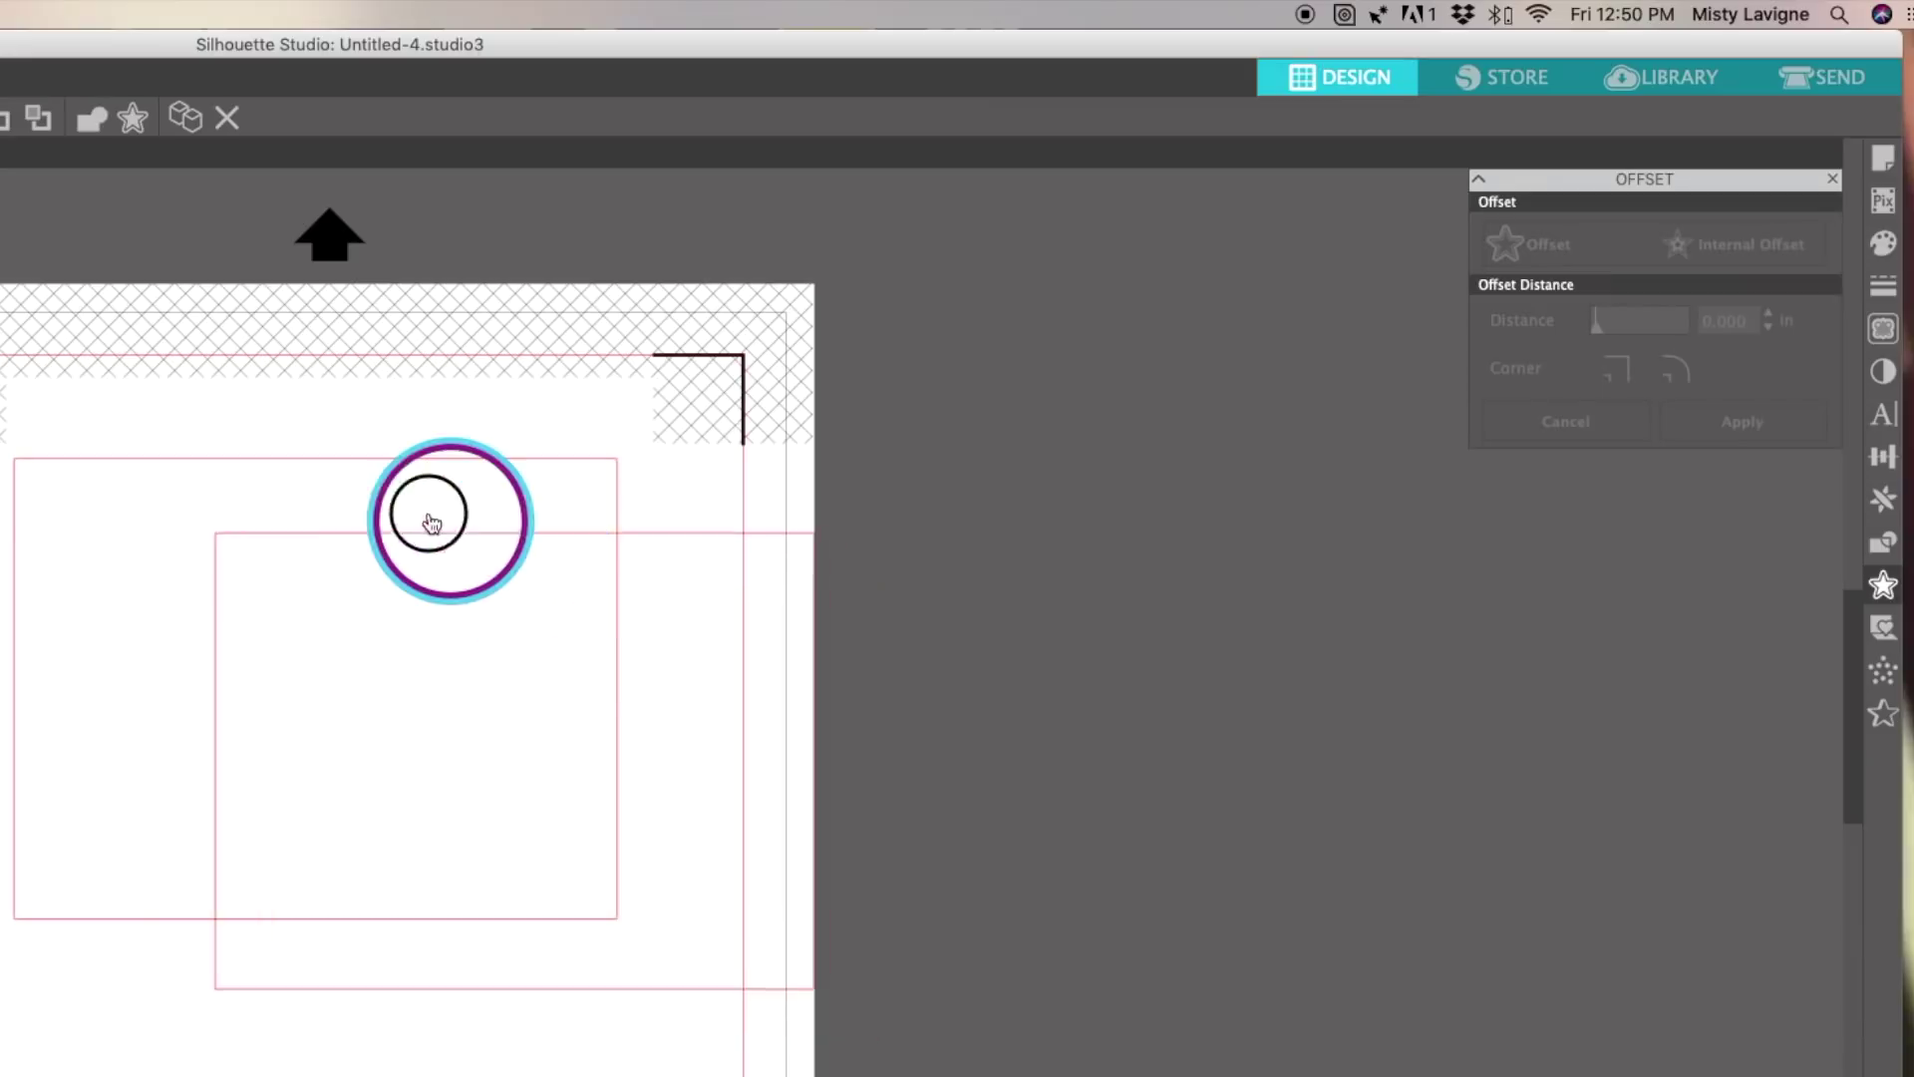
drag(271, 465, 271, 464)
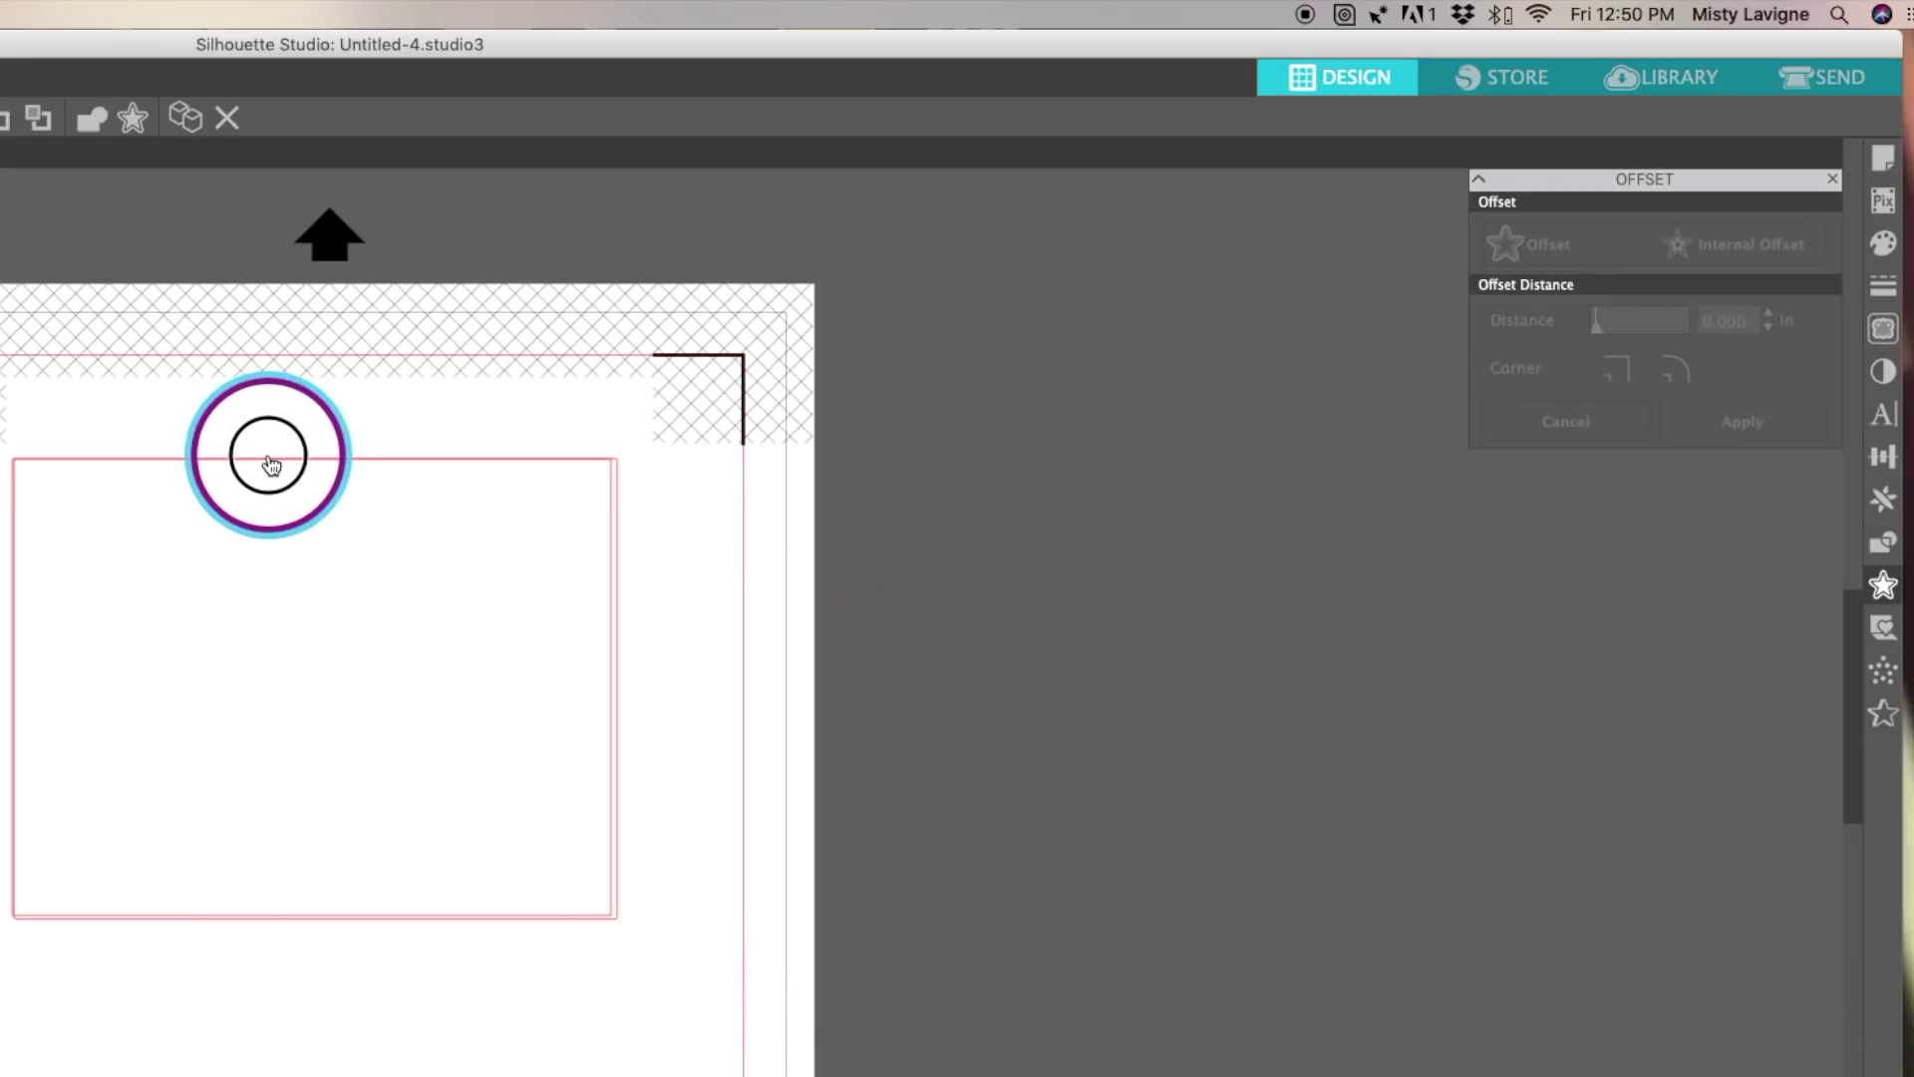
drag(270, 464, 299, 578)
Set the inner rectangle to No Cut in the send settings, leave the offset outline as a cut line, and return to the design view
click(1856, 80)
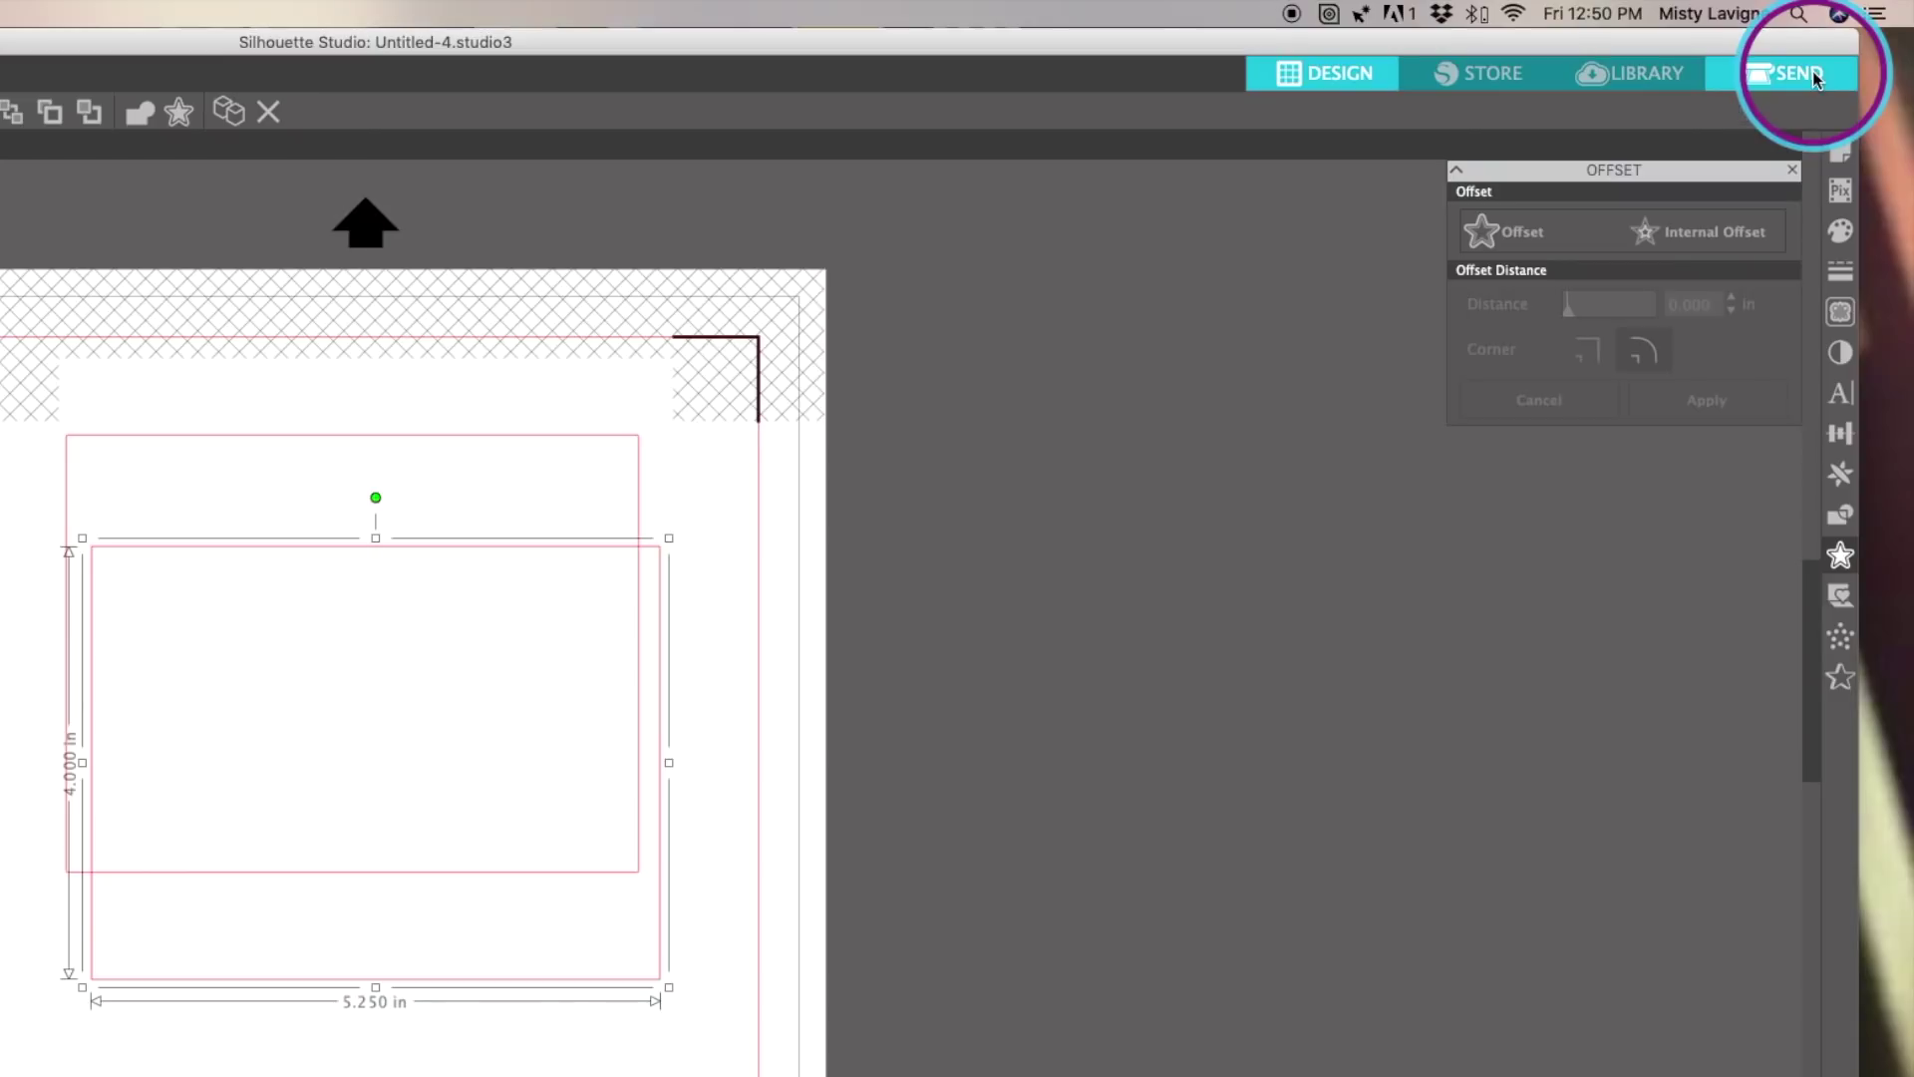
click(1817, 79)
click(1427, 357)
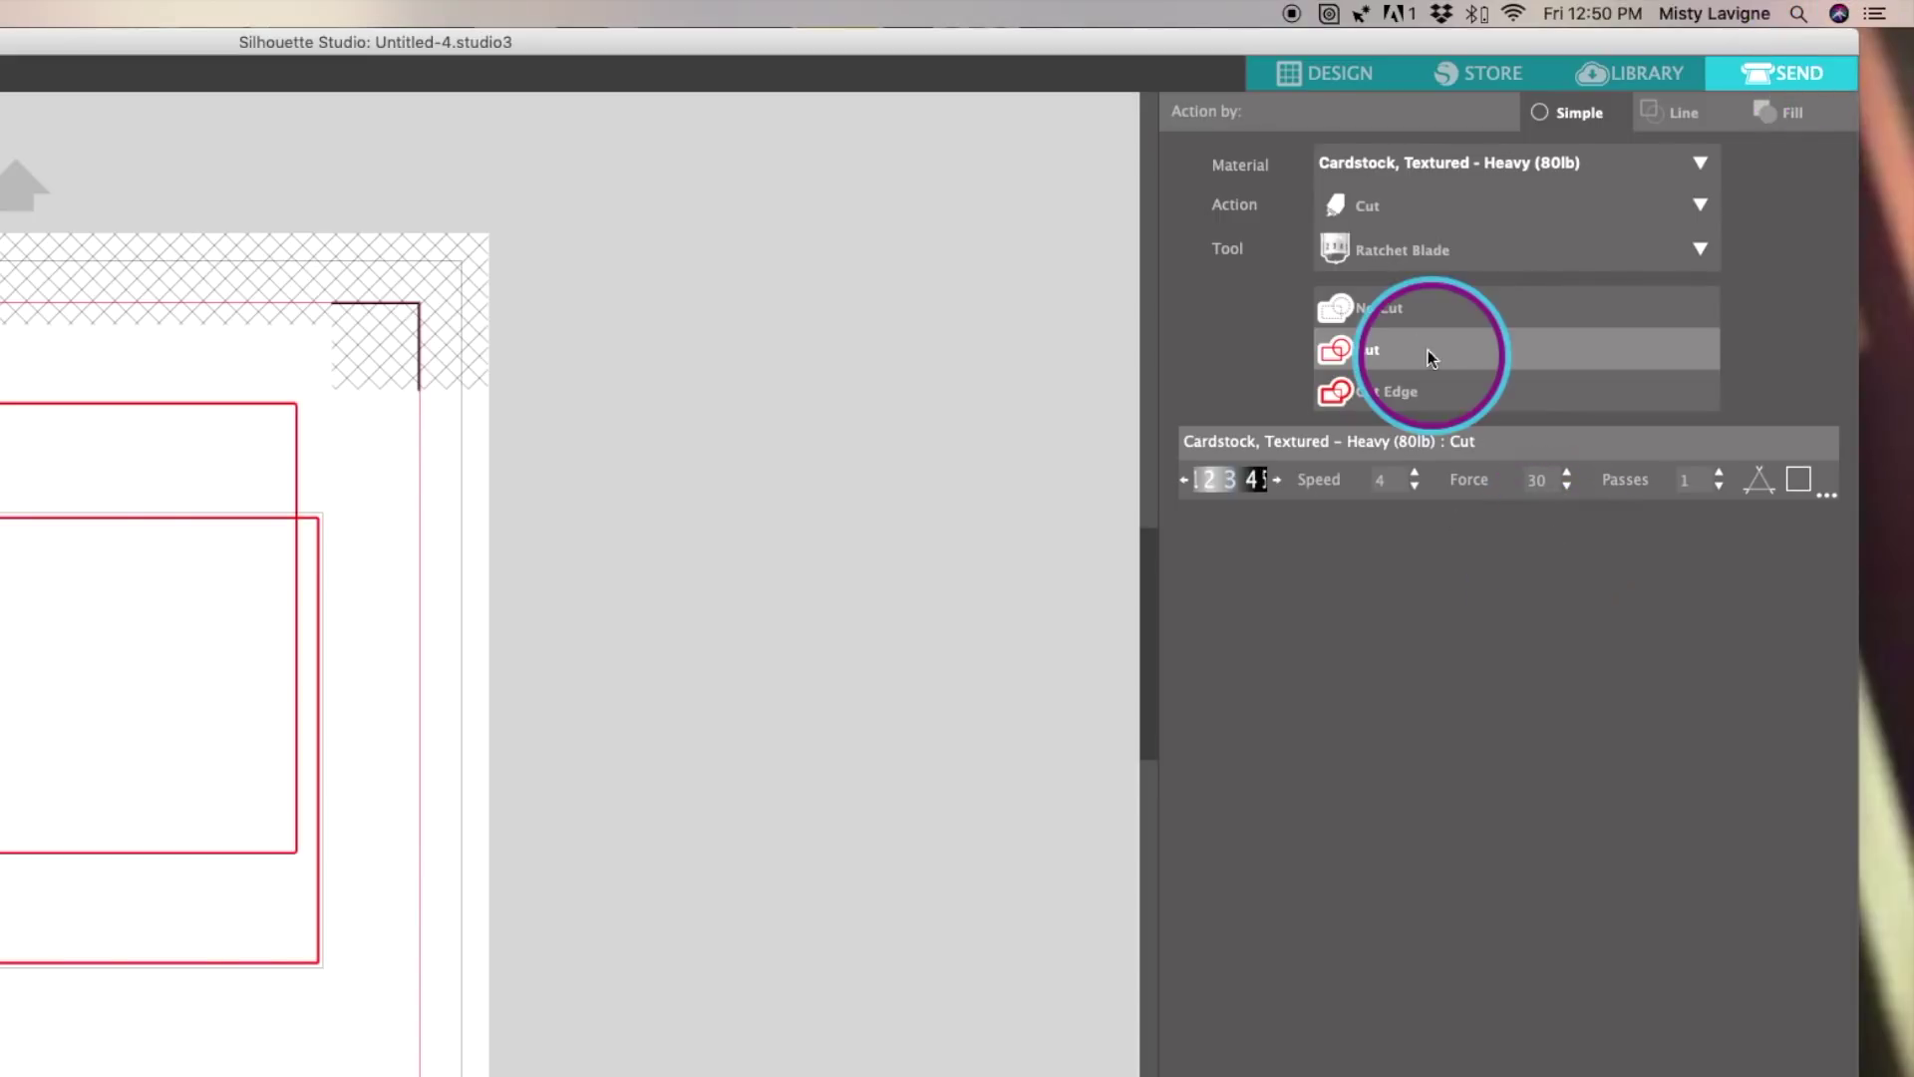
click(1410, 309)
click(269, 519)
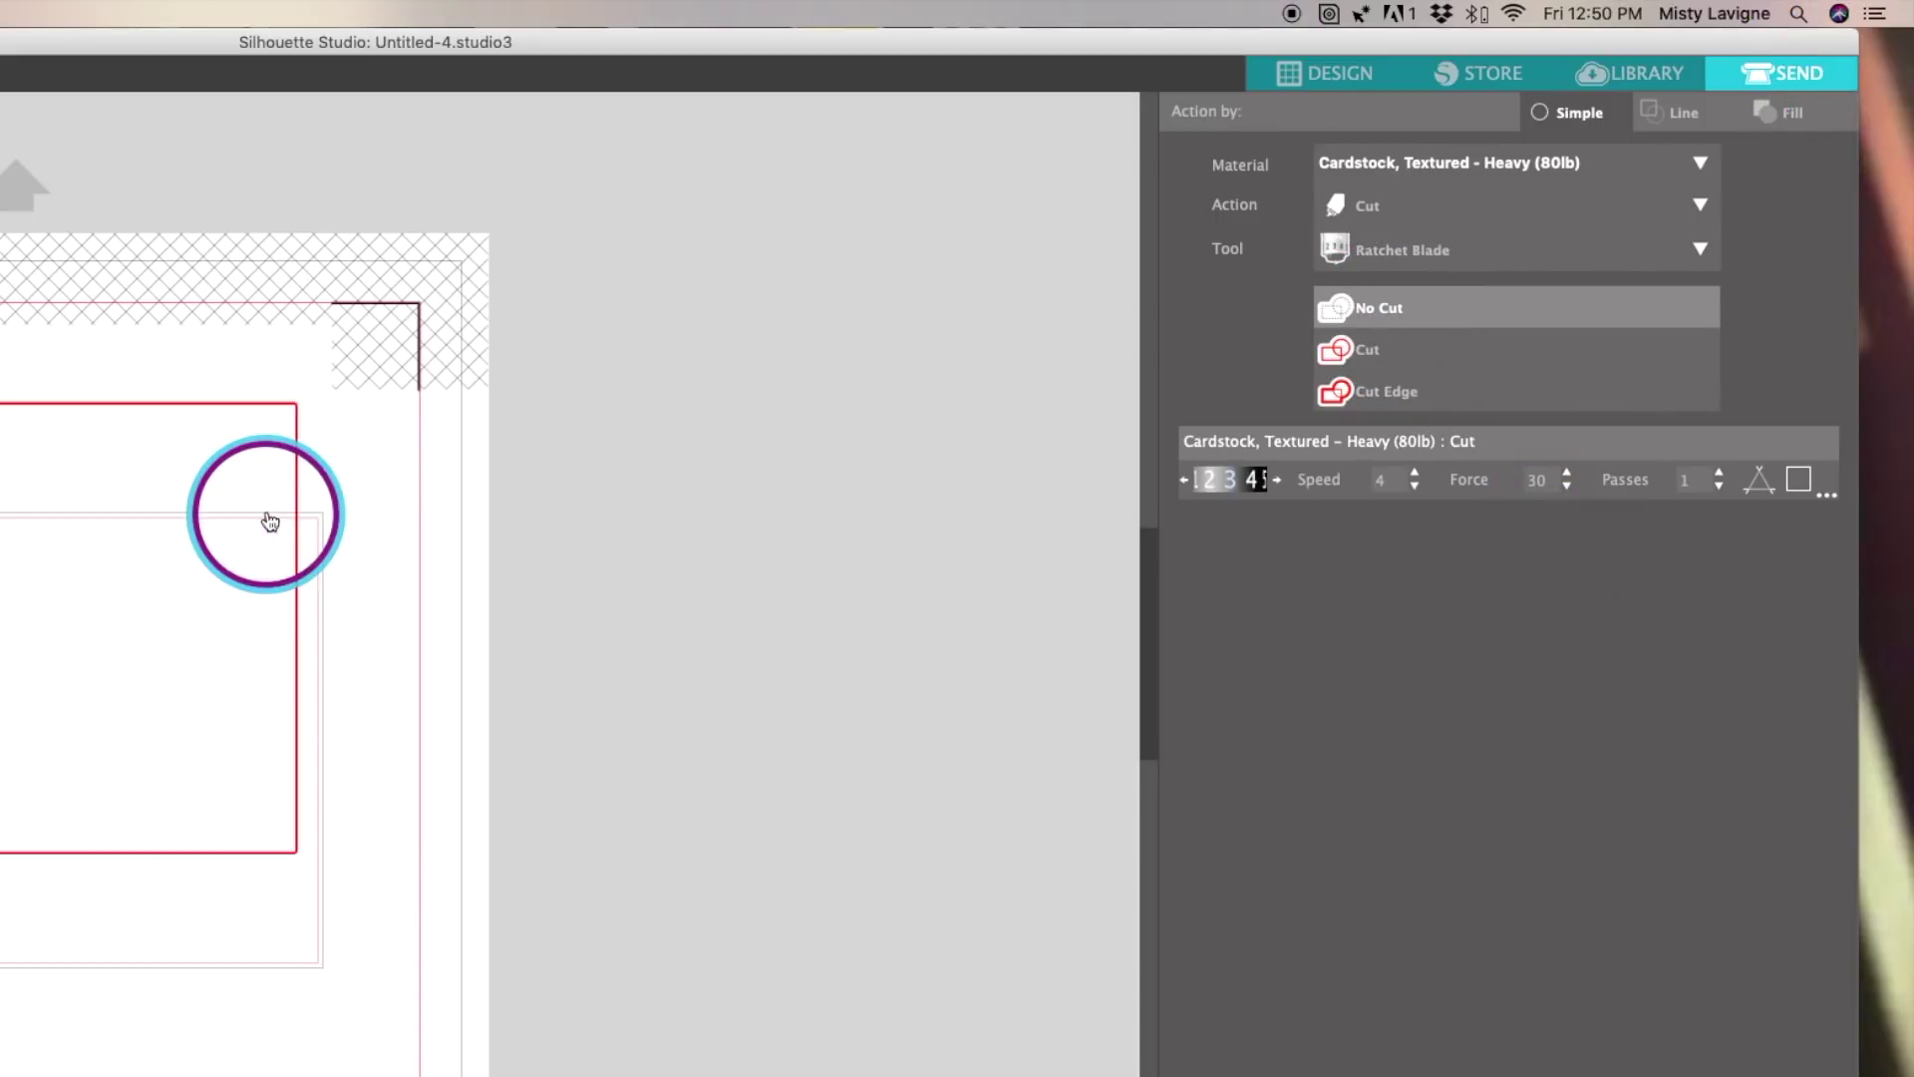
click(262, 403)
click(1398, 76)
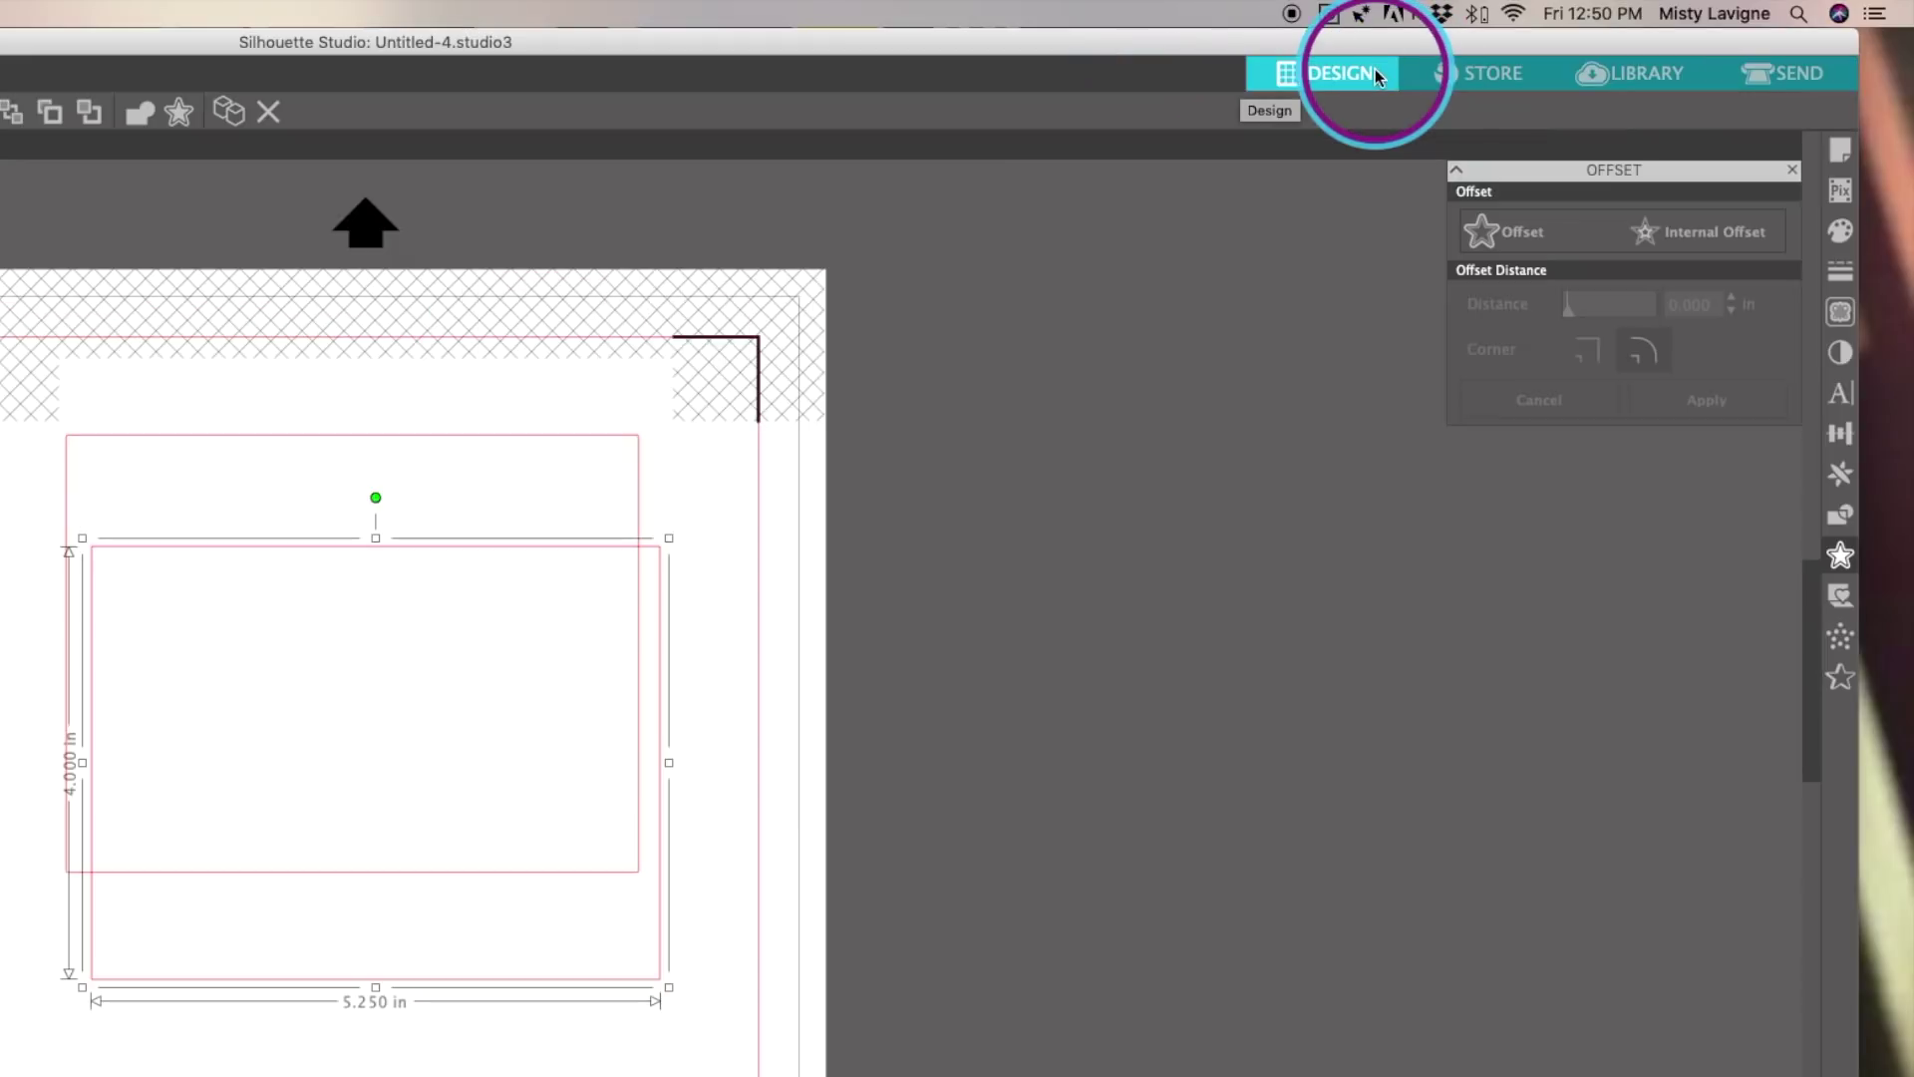
Select the inner rectangle together with the offset outline and align their centers
click(724, 733)
click(444, 1000)
drag(446, 997, 438, 872)
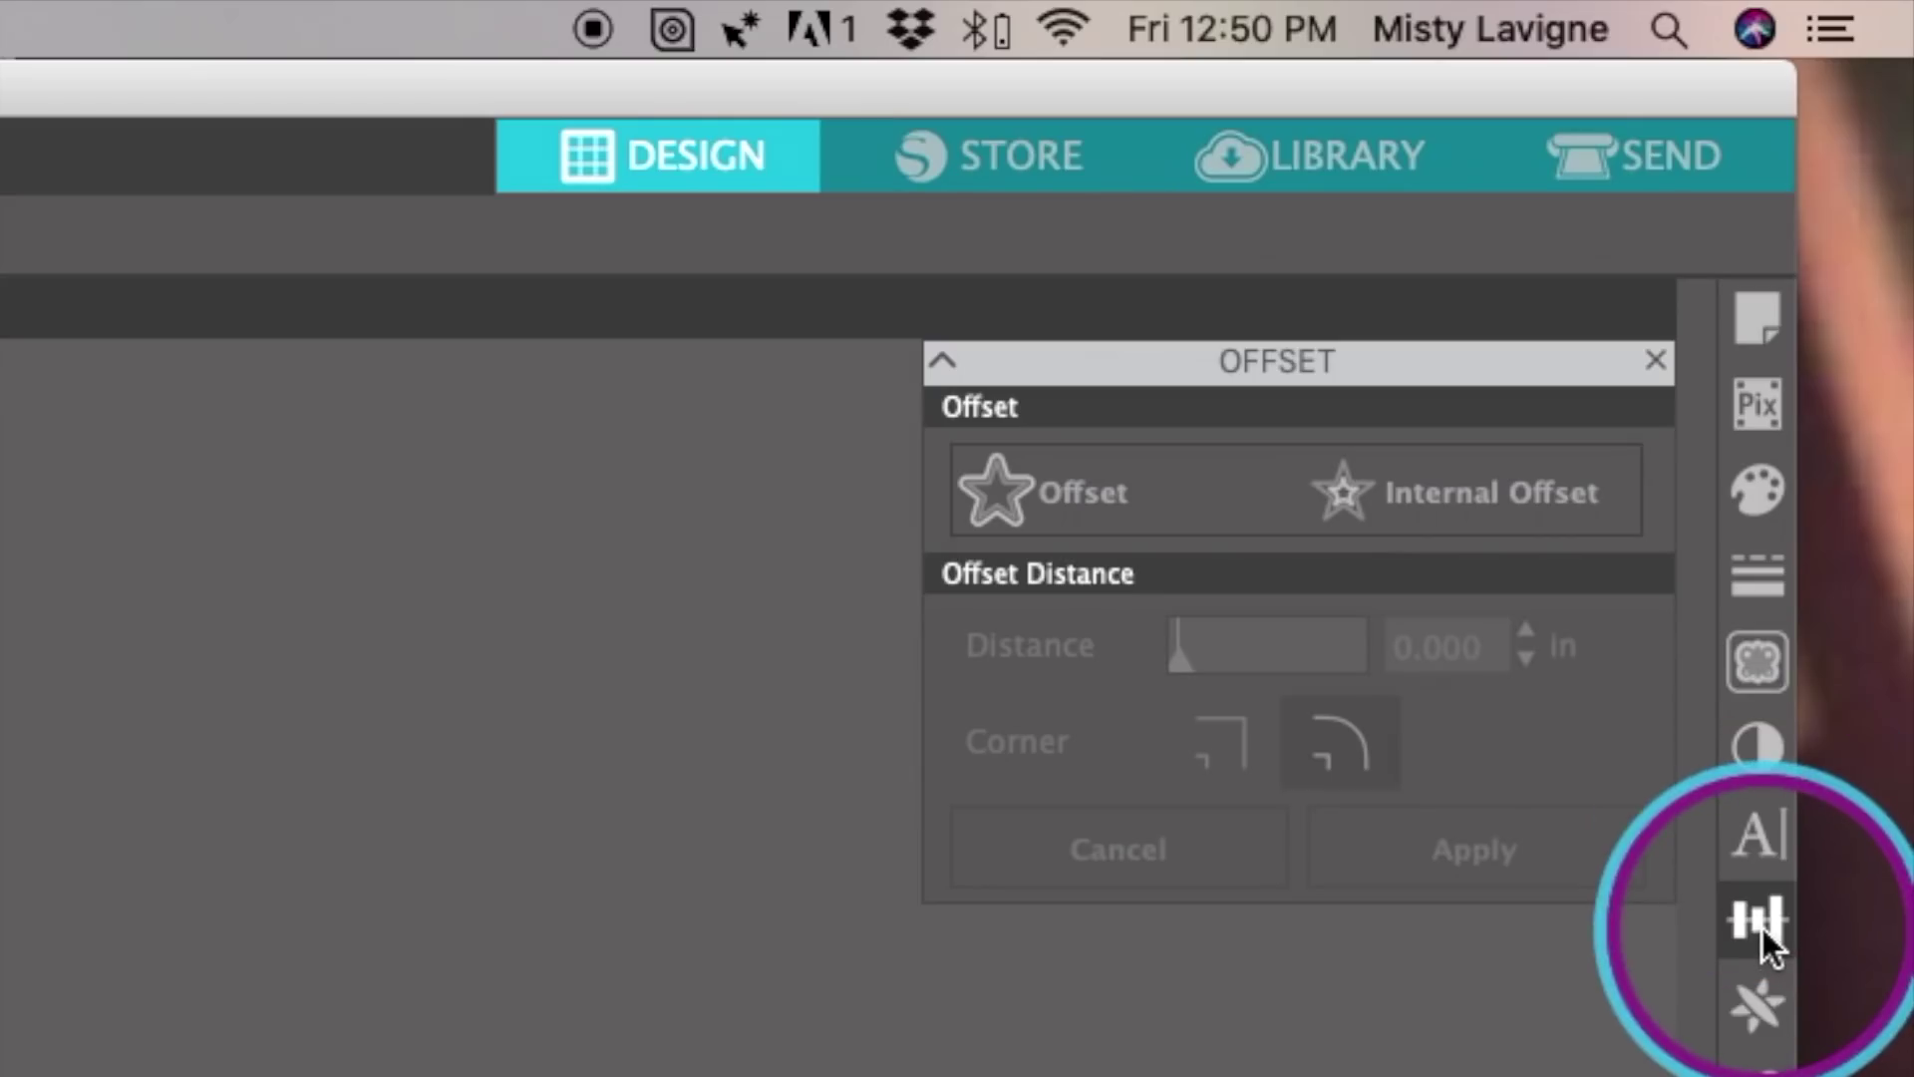
click(1841, 433)
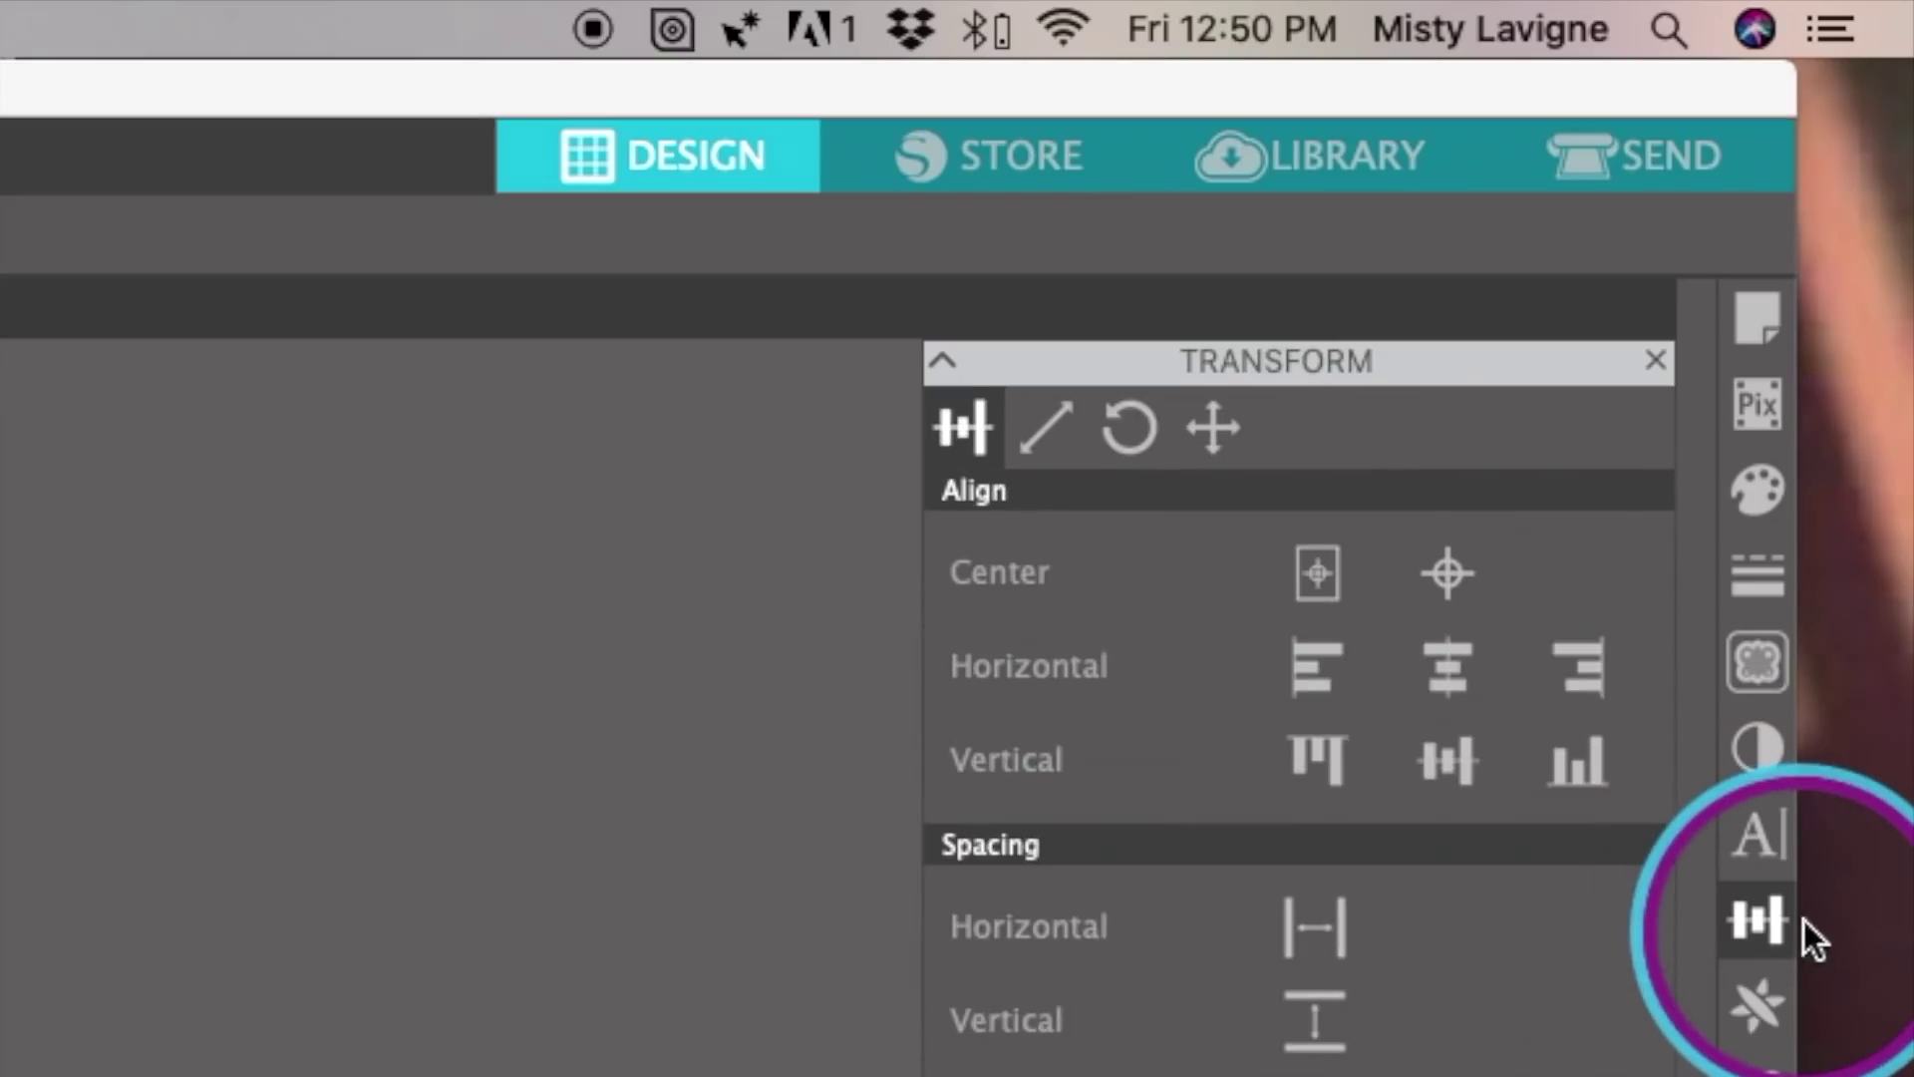
click(1447, 576)
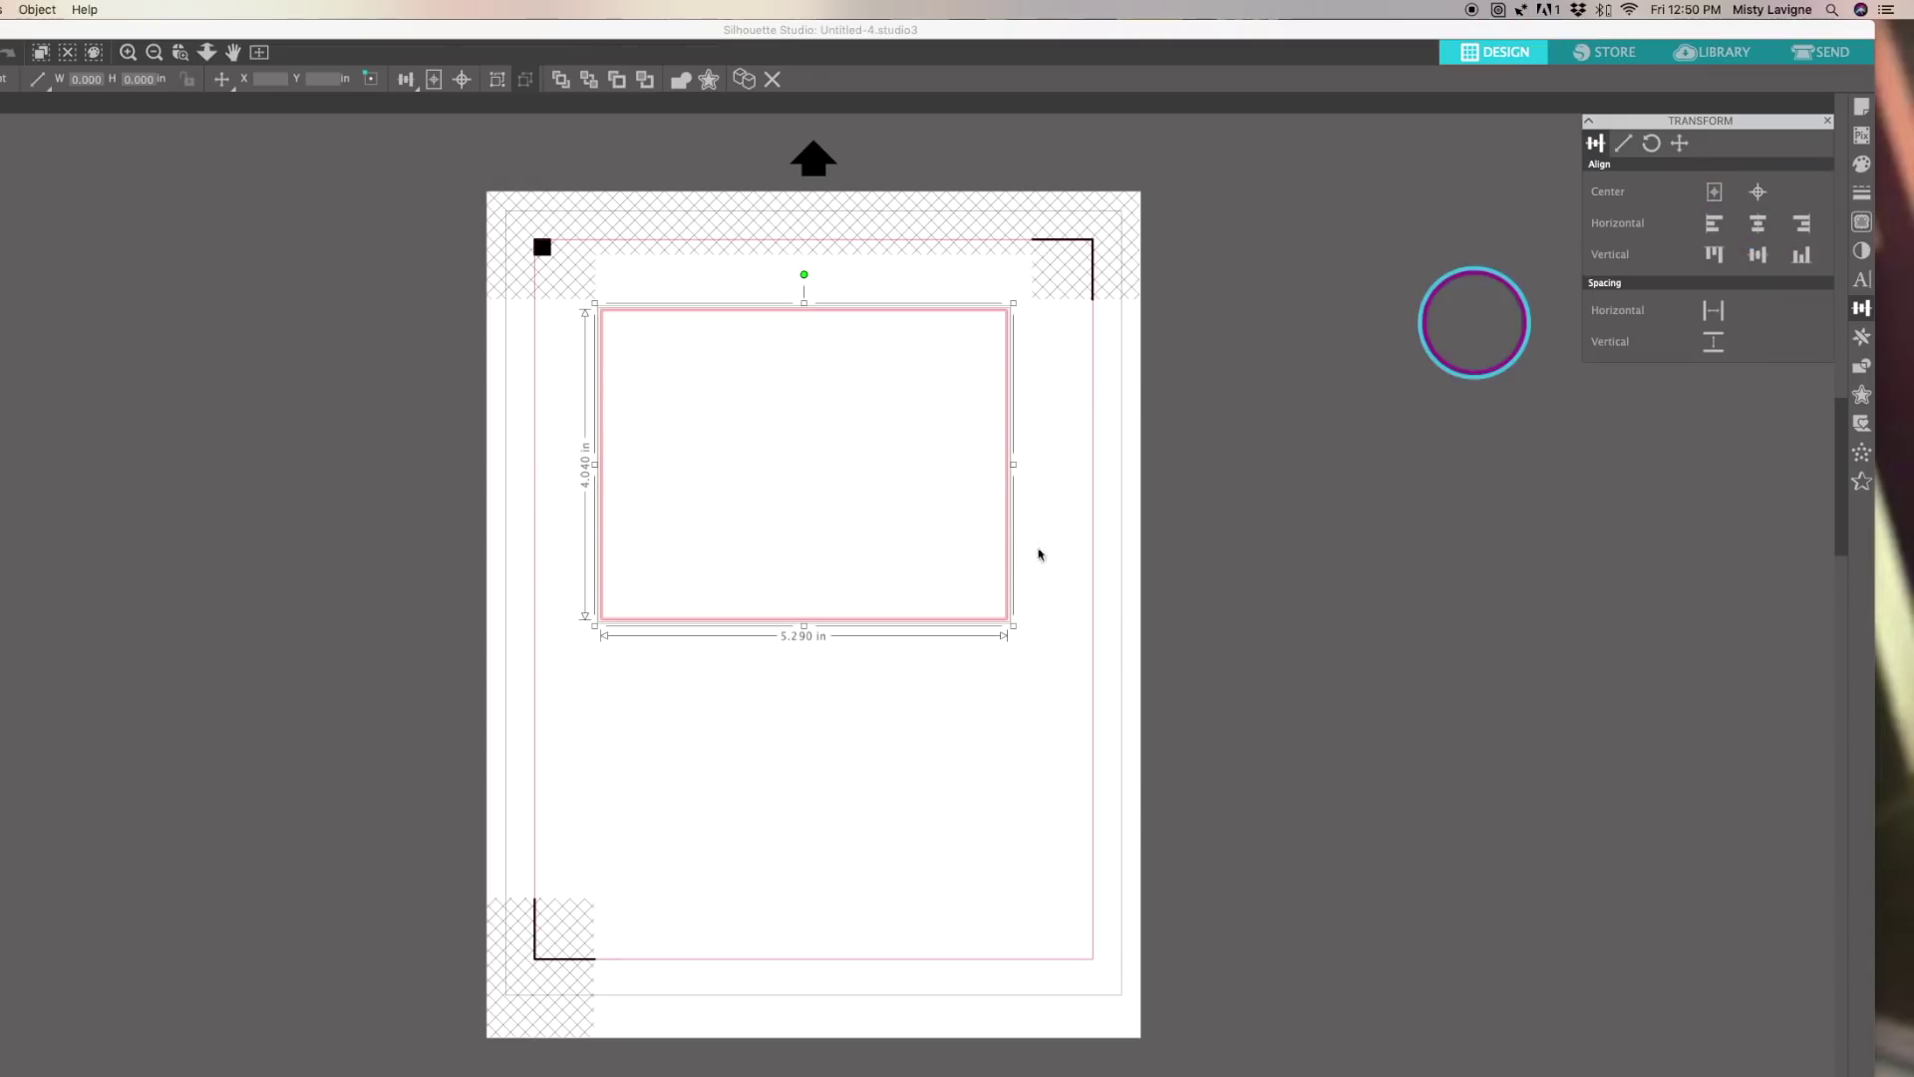
Group the centered rectangle and its offset outline, and deselect them
right_click(993, 612)
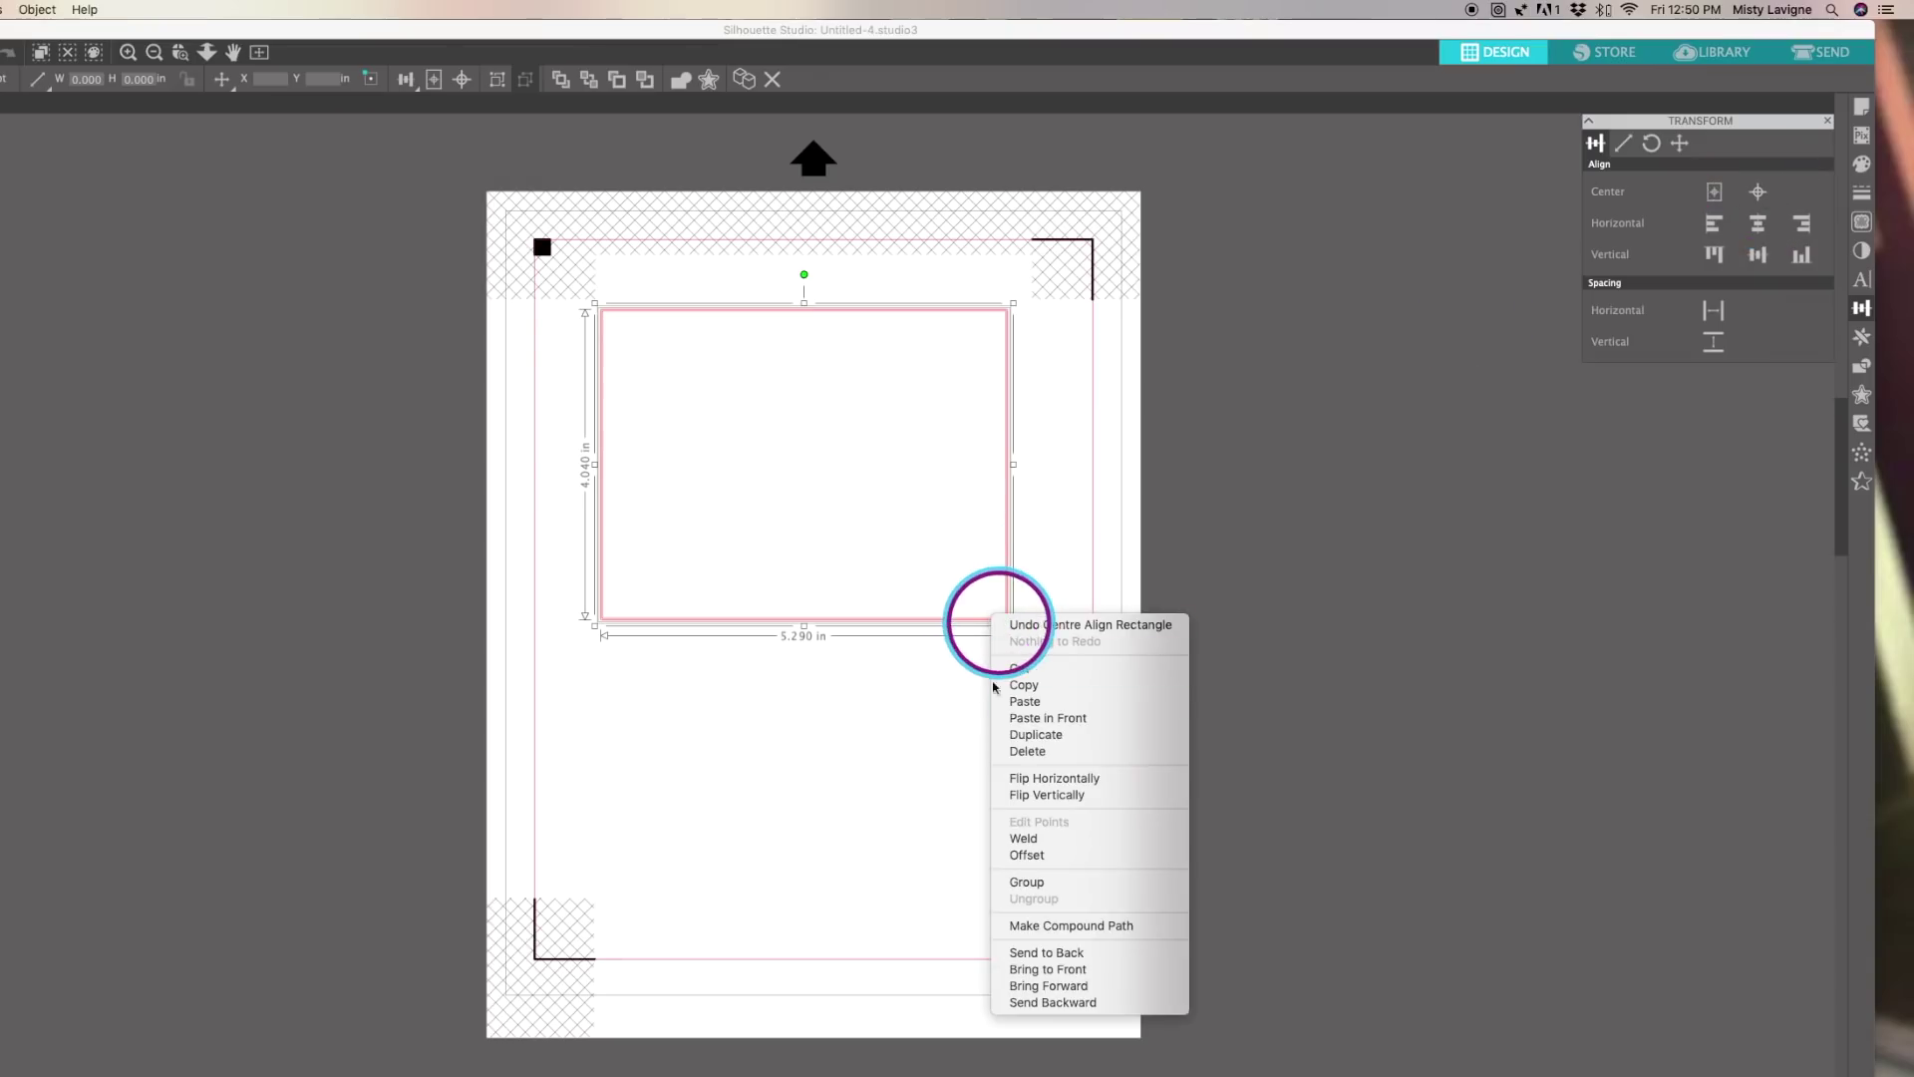
click(1028, 883)
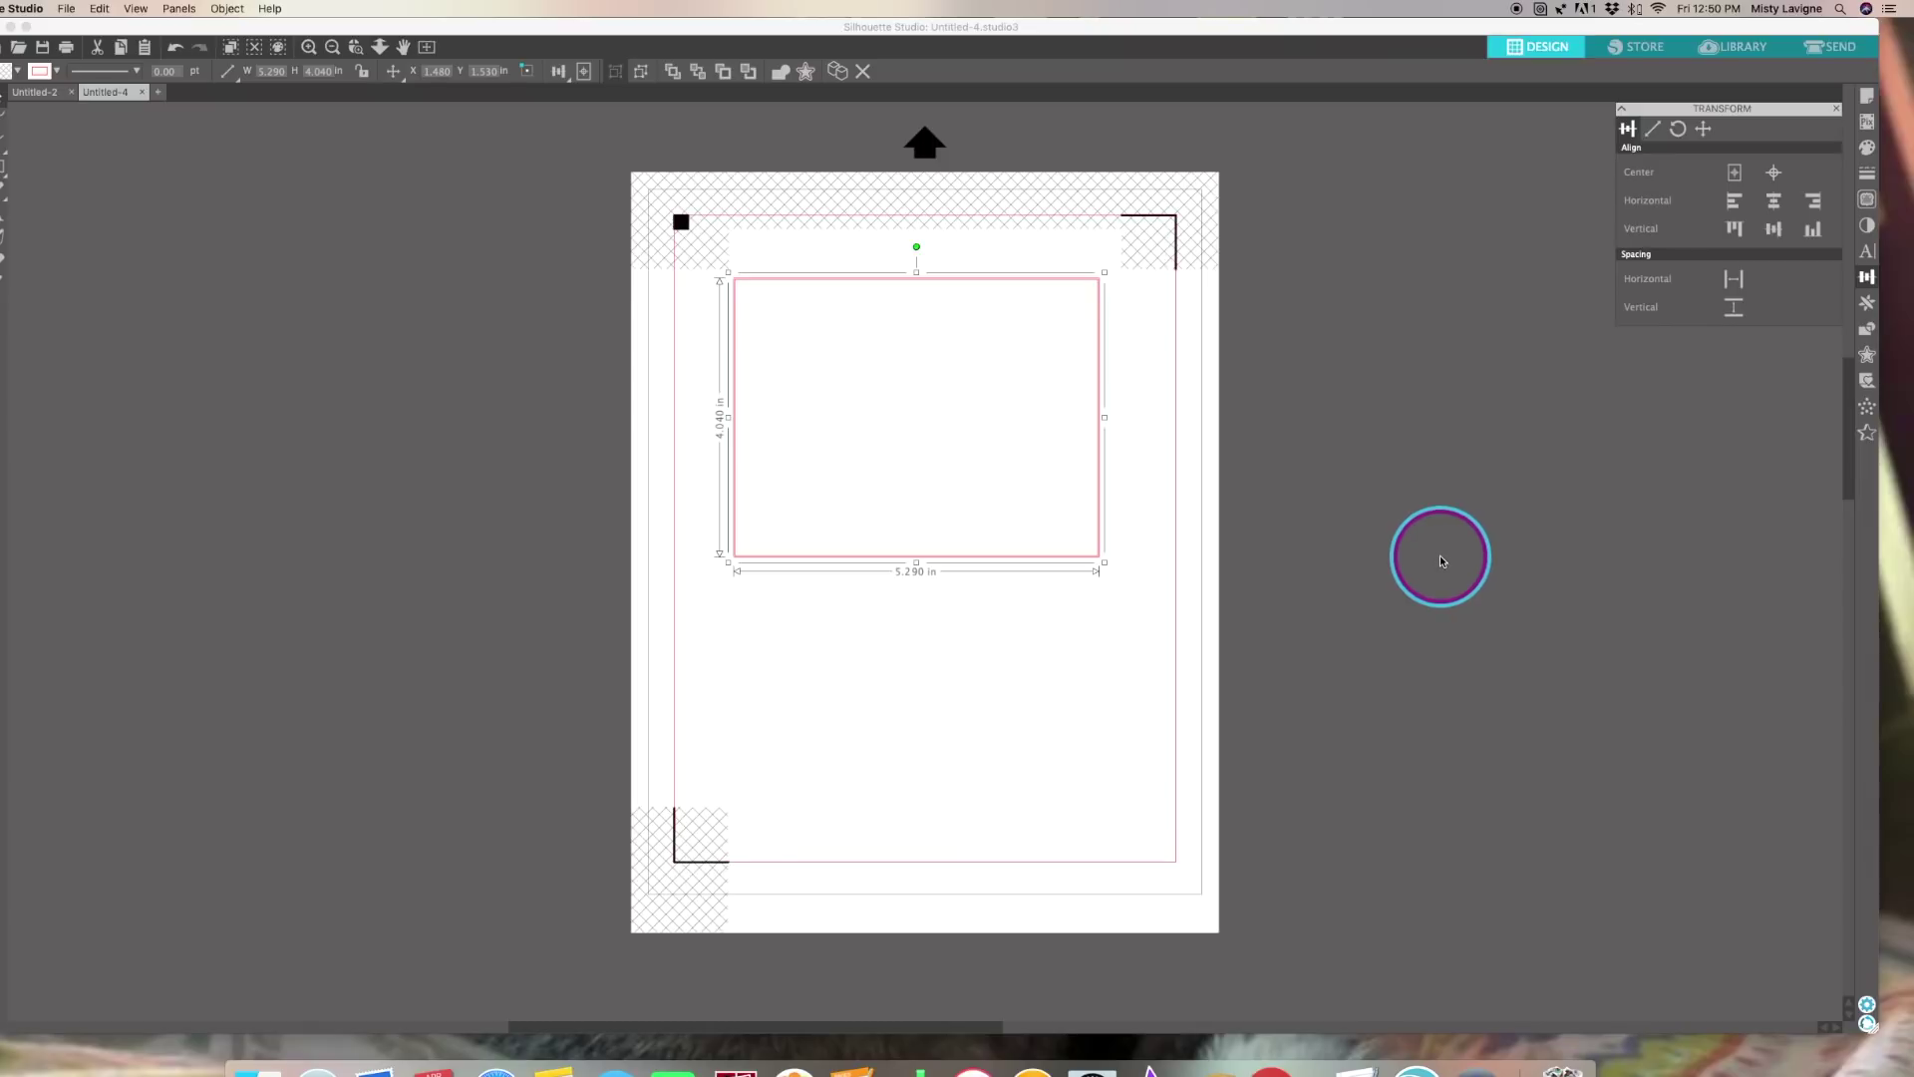
click(1441, 559)
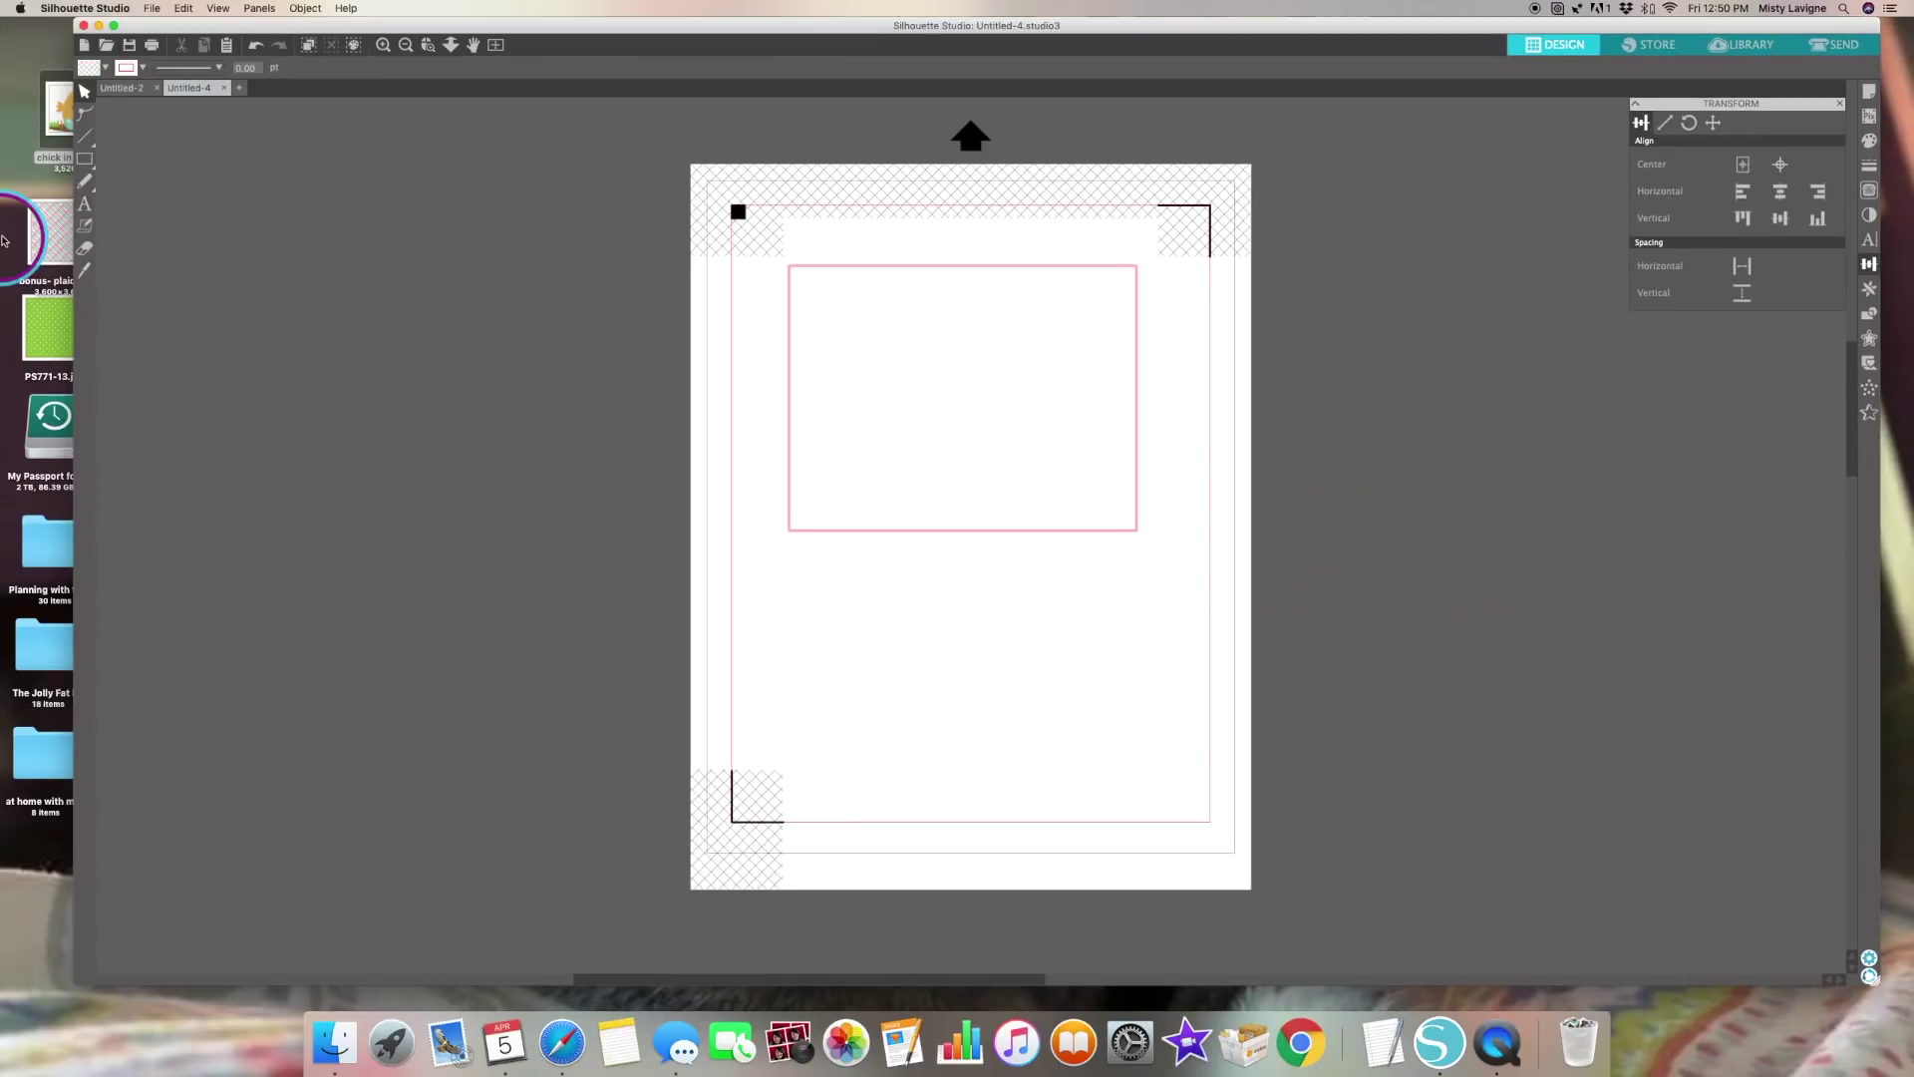
Fill the grouped rectangle with the pastel plaid pattern image from the desktop
click(51, 236)
drag(52, 235, 860, 357)
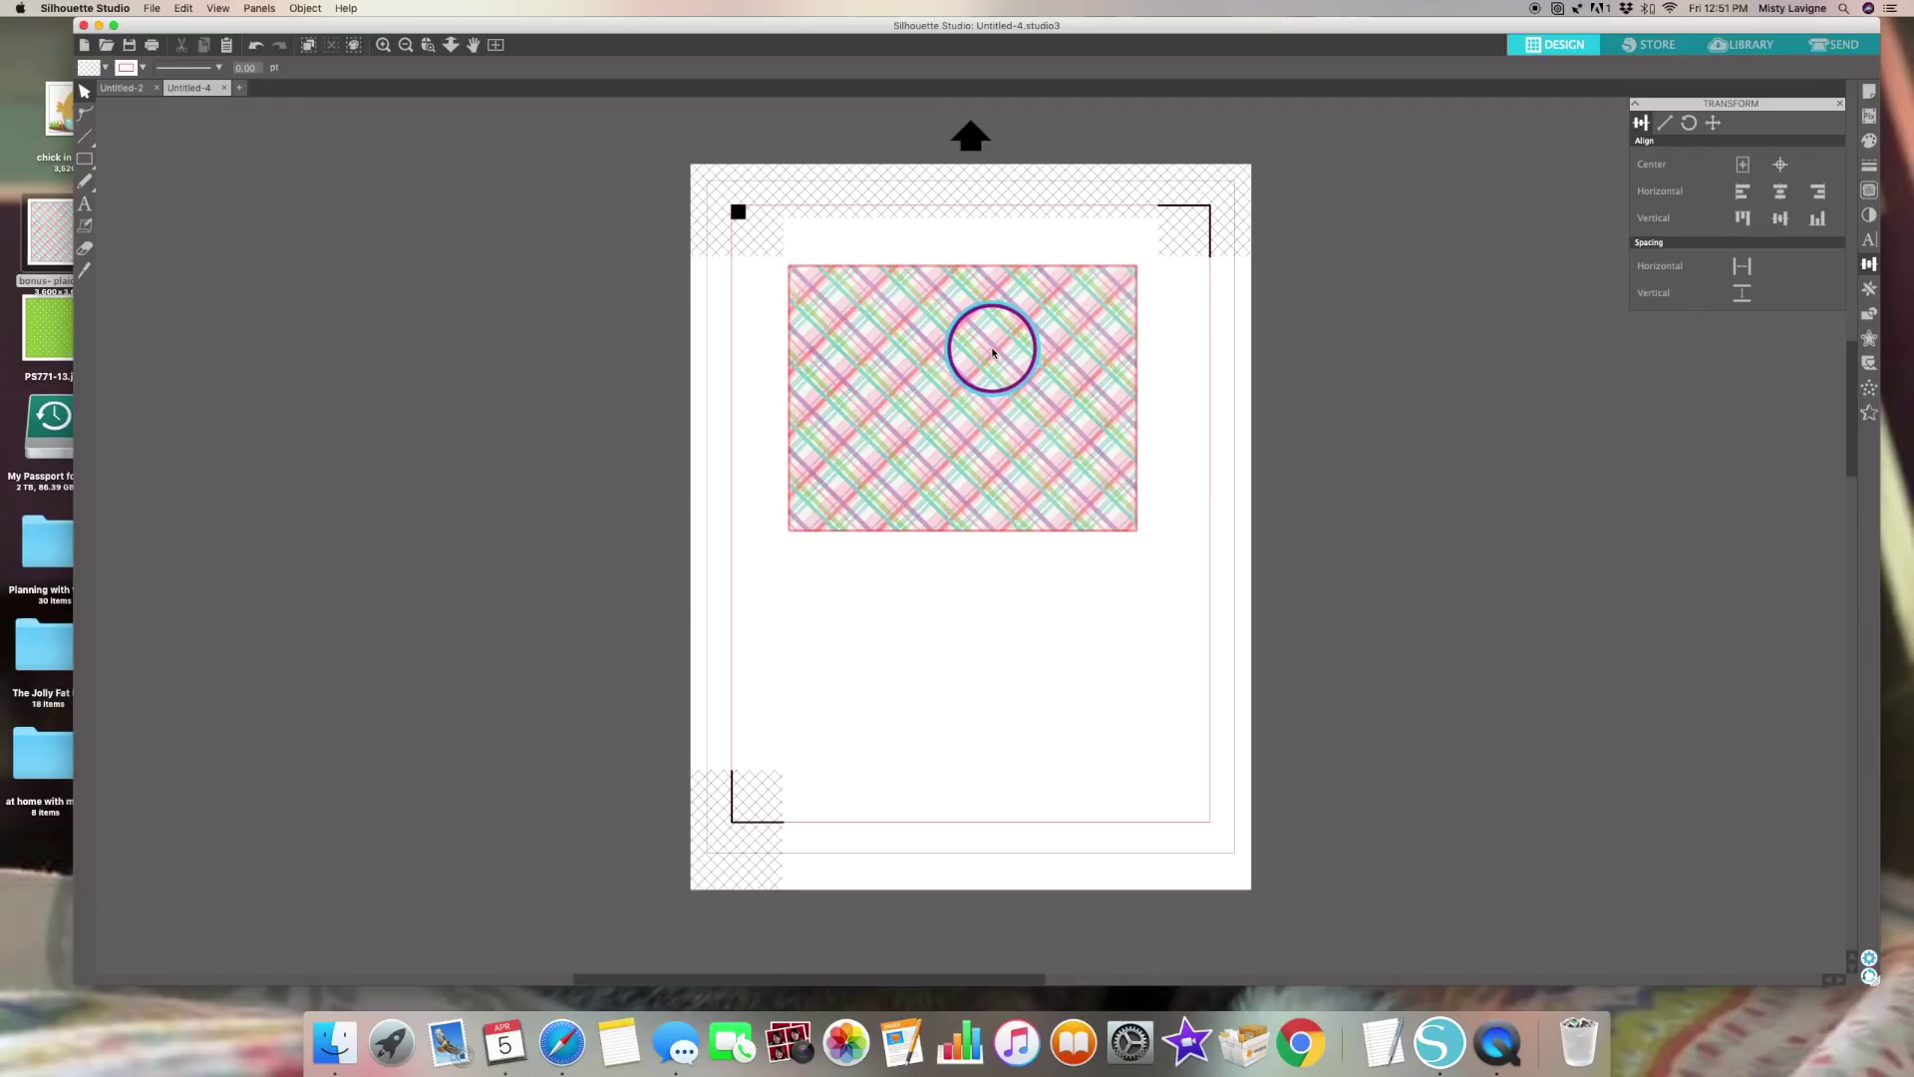
Try the solid salmon colour as the plaid card's fill, and undo that colour change
click(1061, 370)
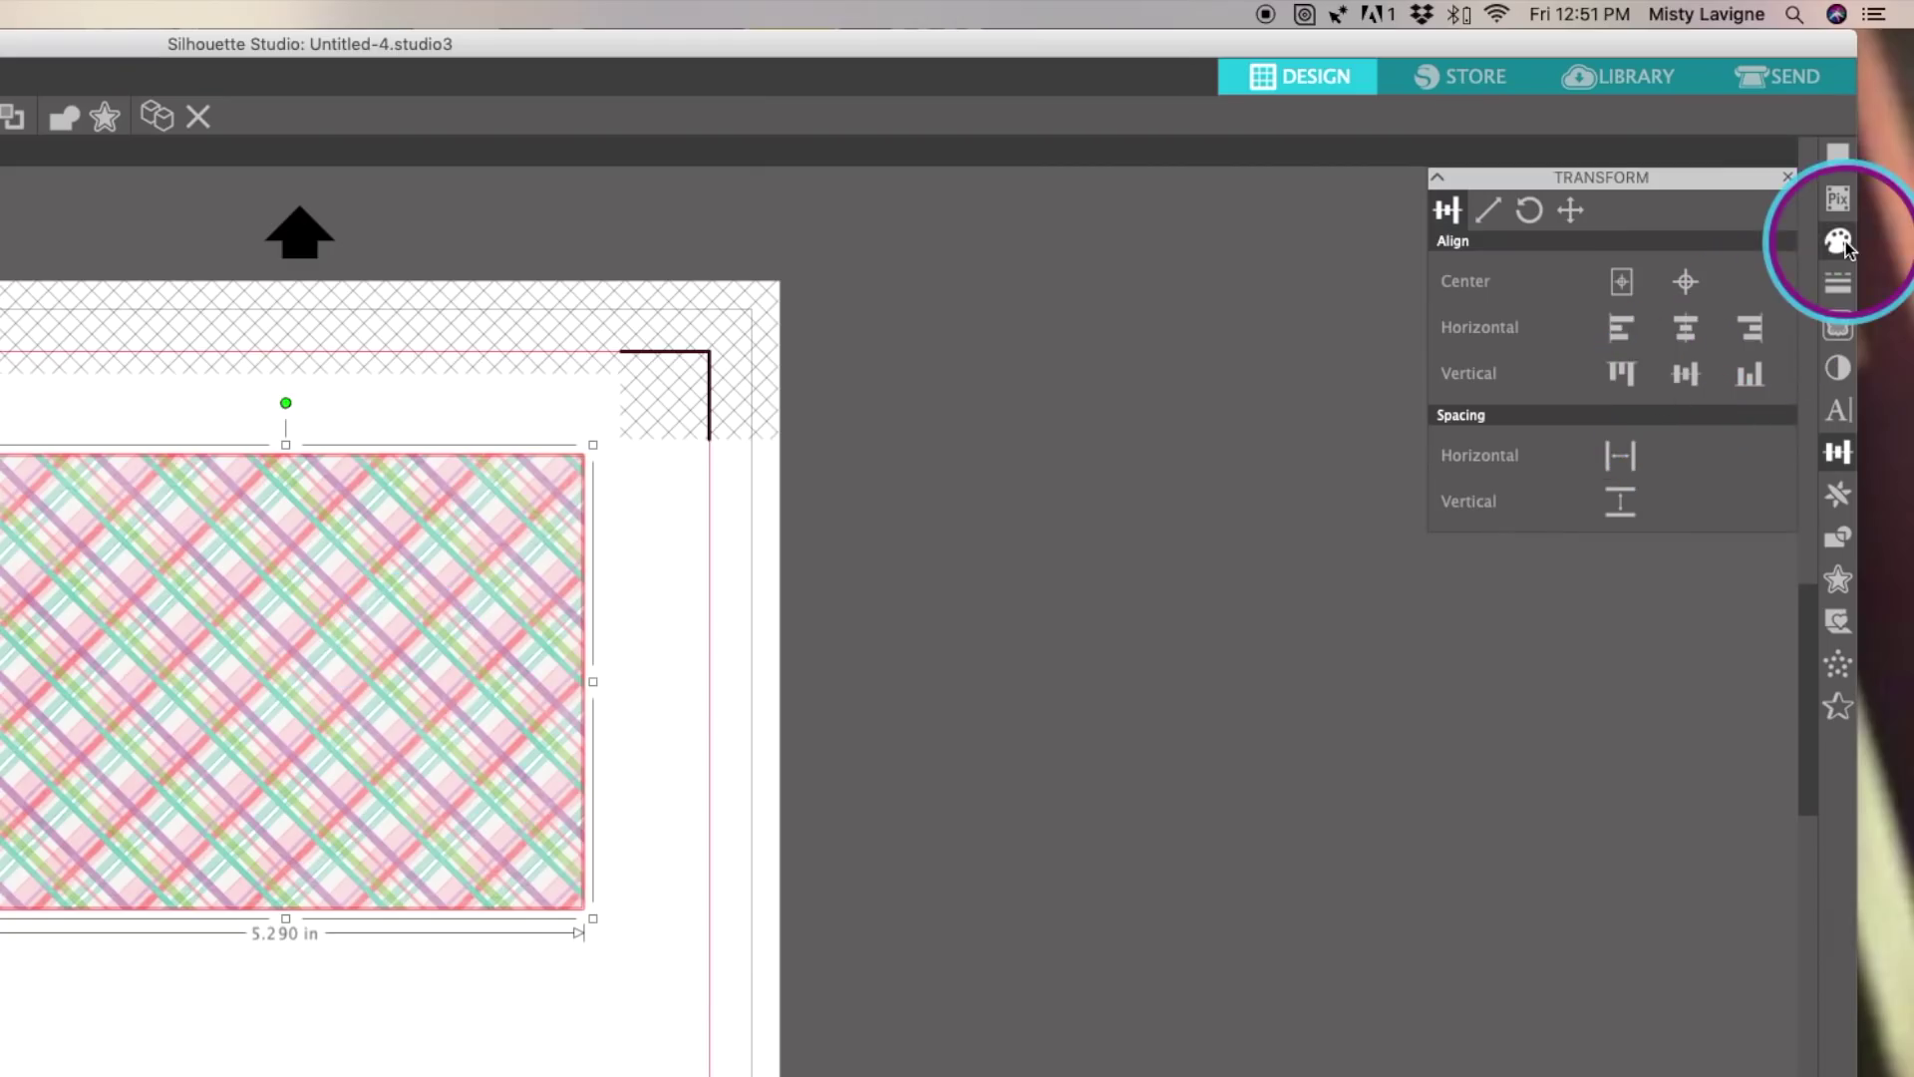
click(1840, 243)
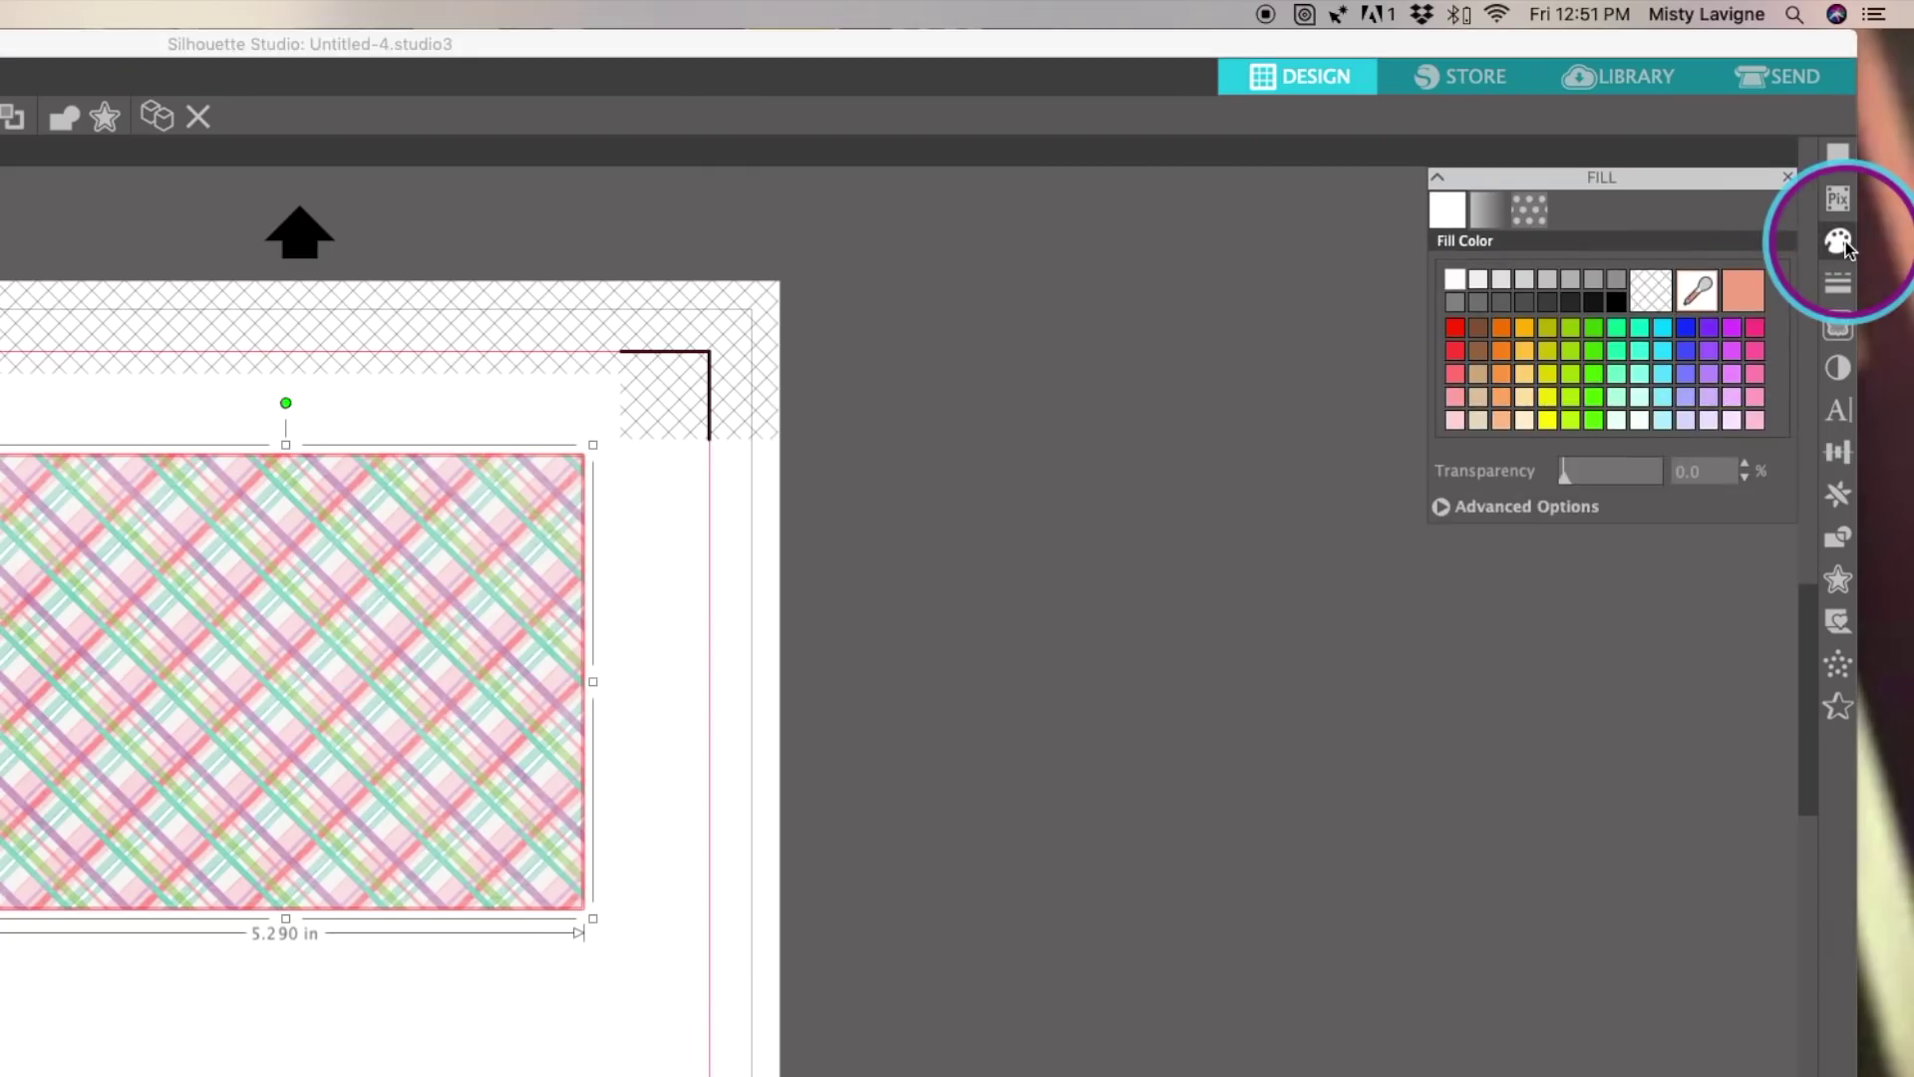
click(1736, 299)
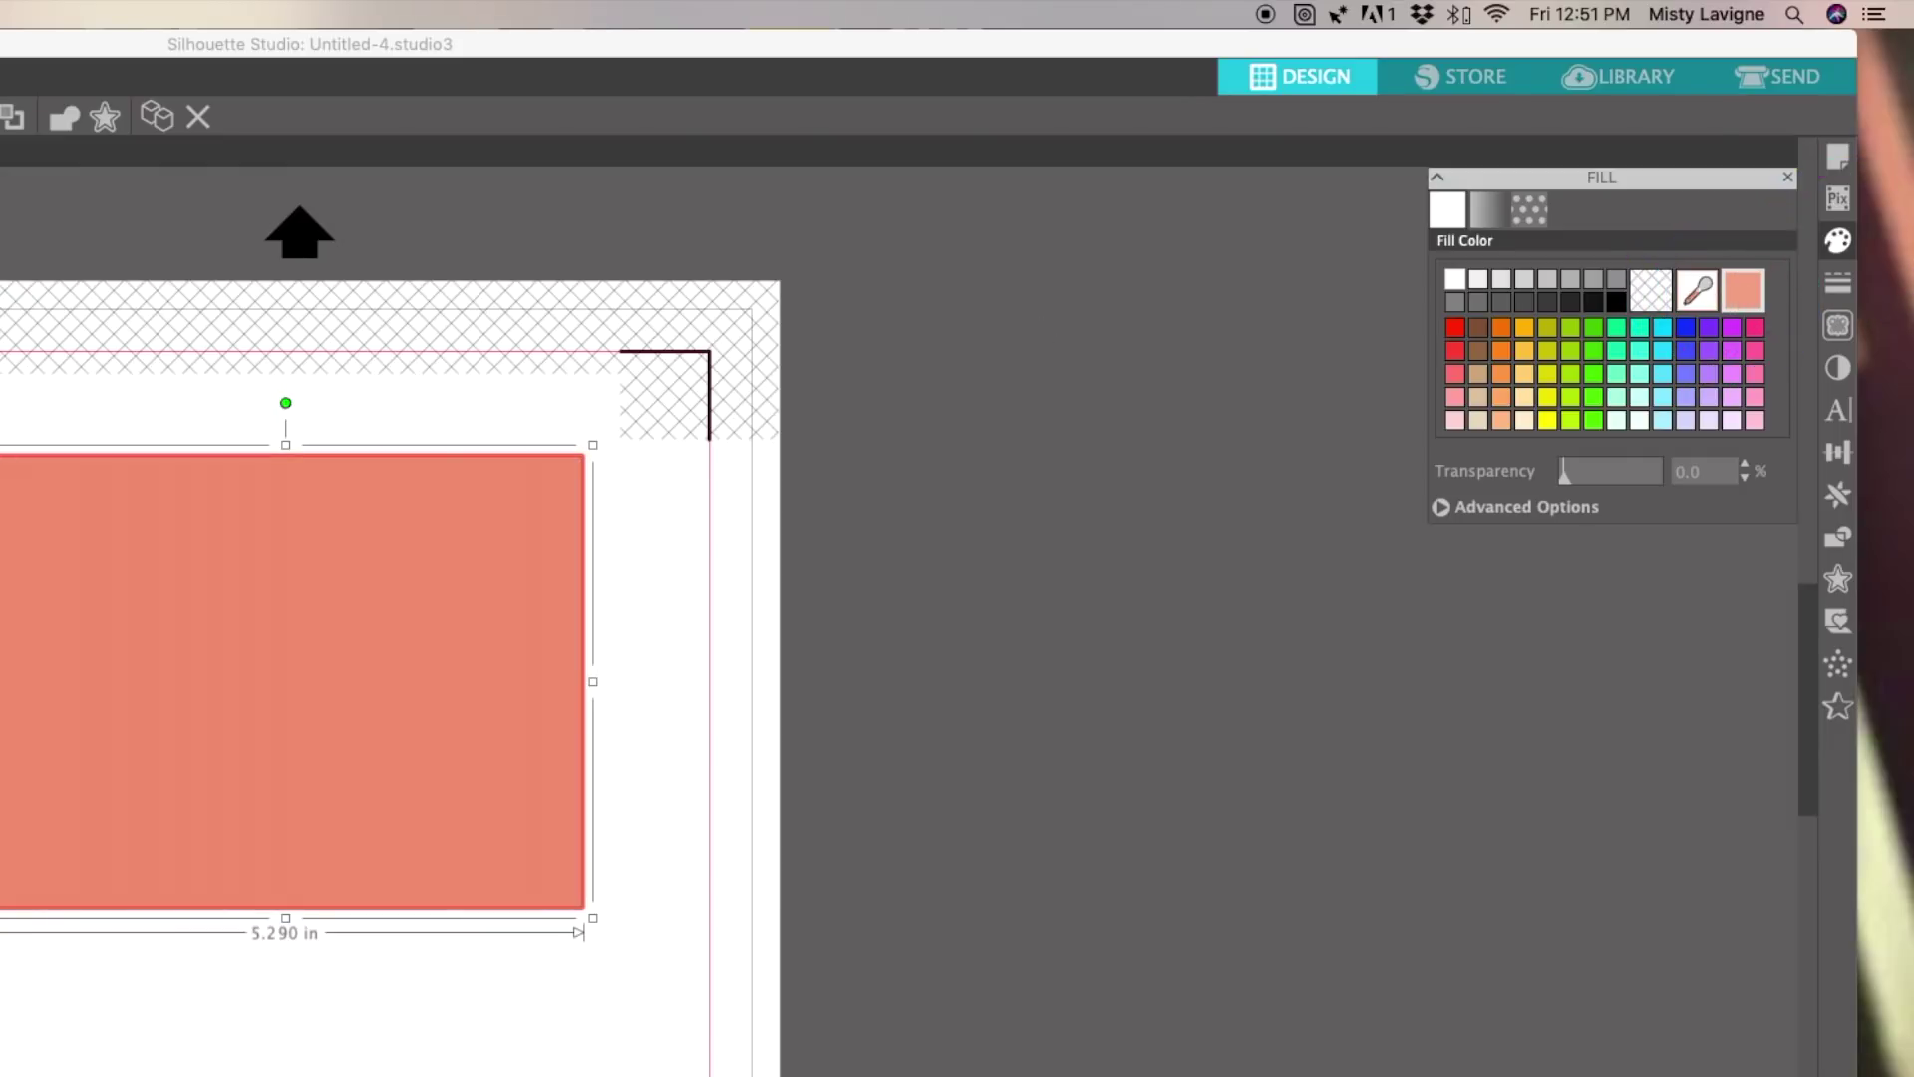
key(super+z)
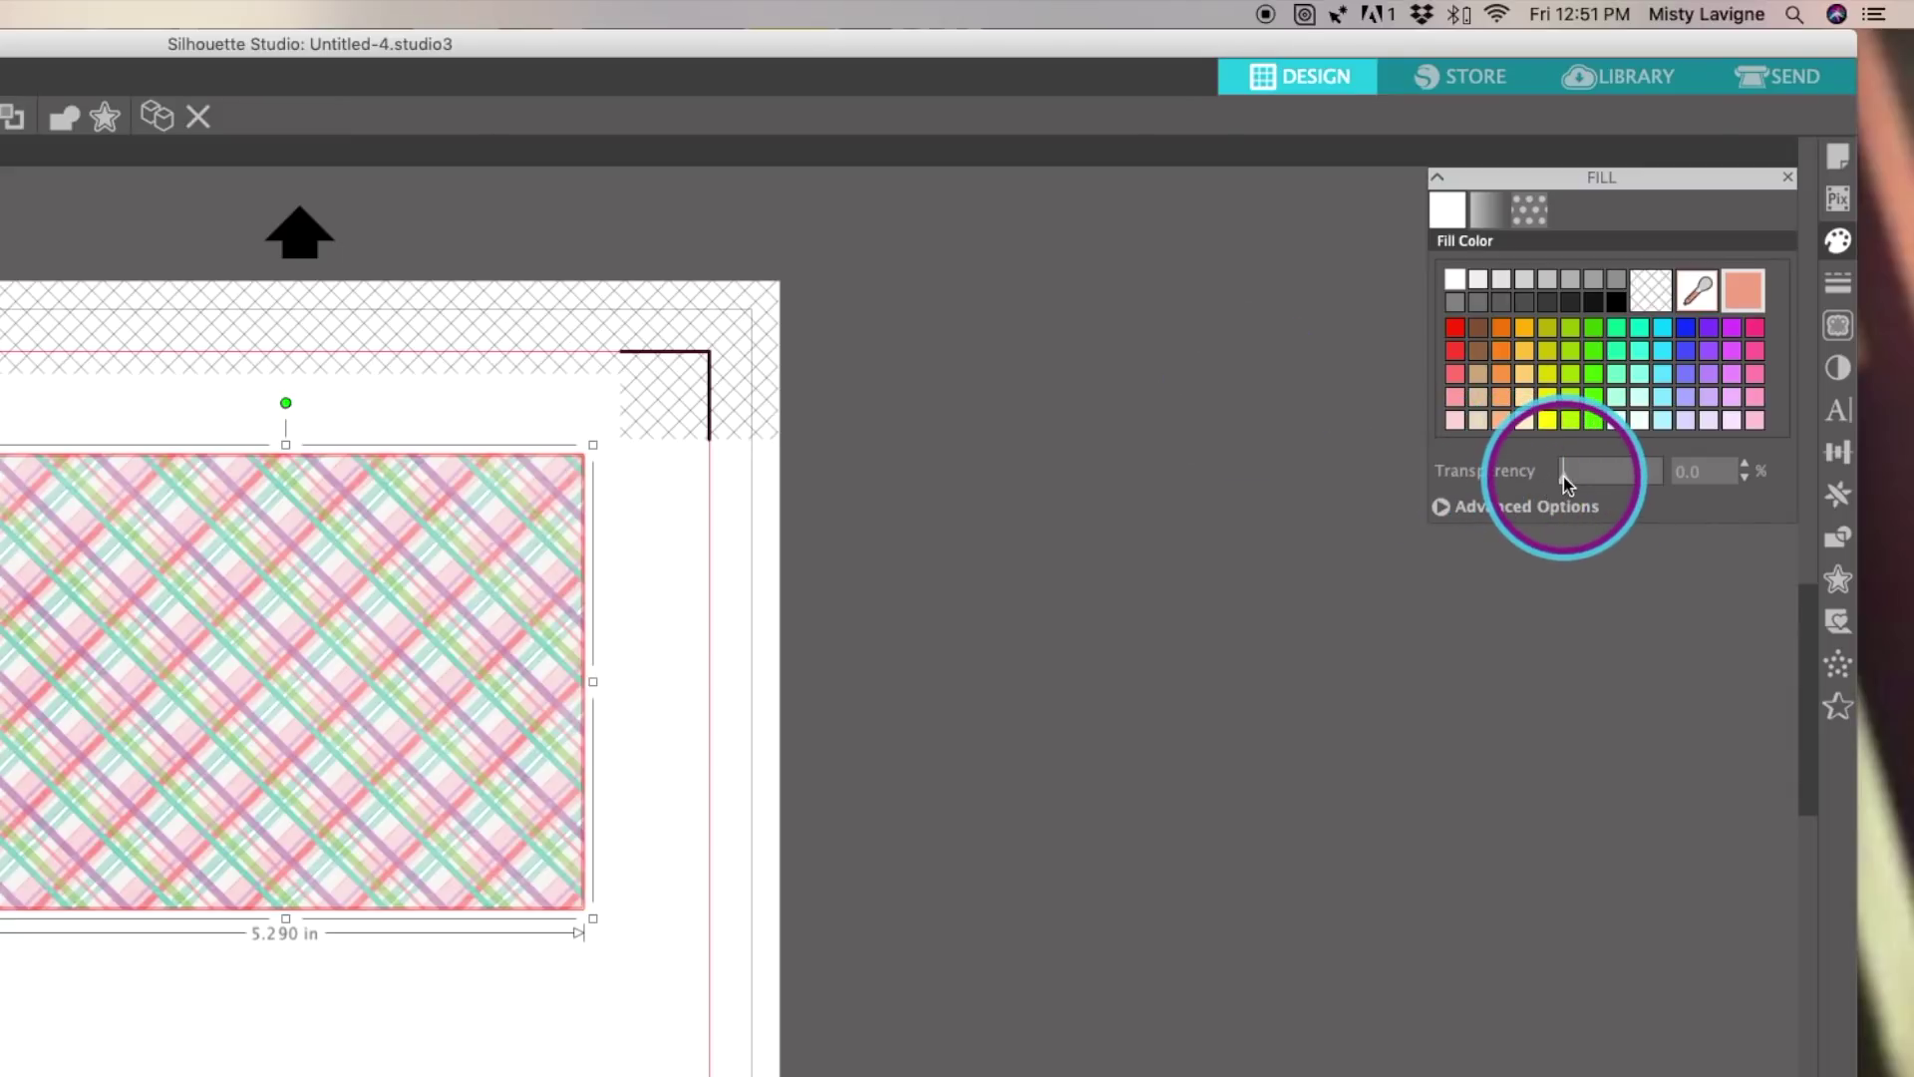
Raise the plaid pattern fill's transparency to about 50% and deselect the card
drag(1563, 477, 1626, 485)
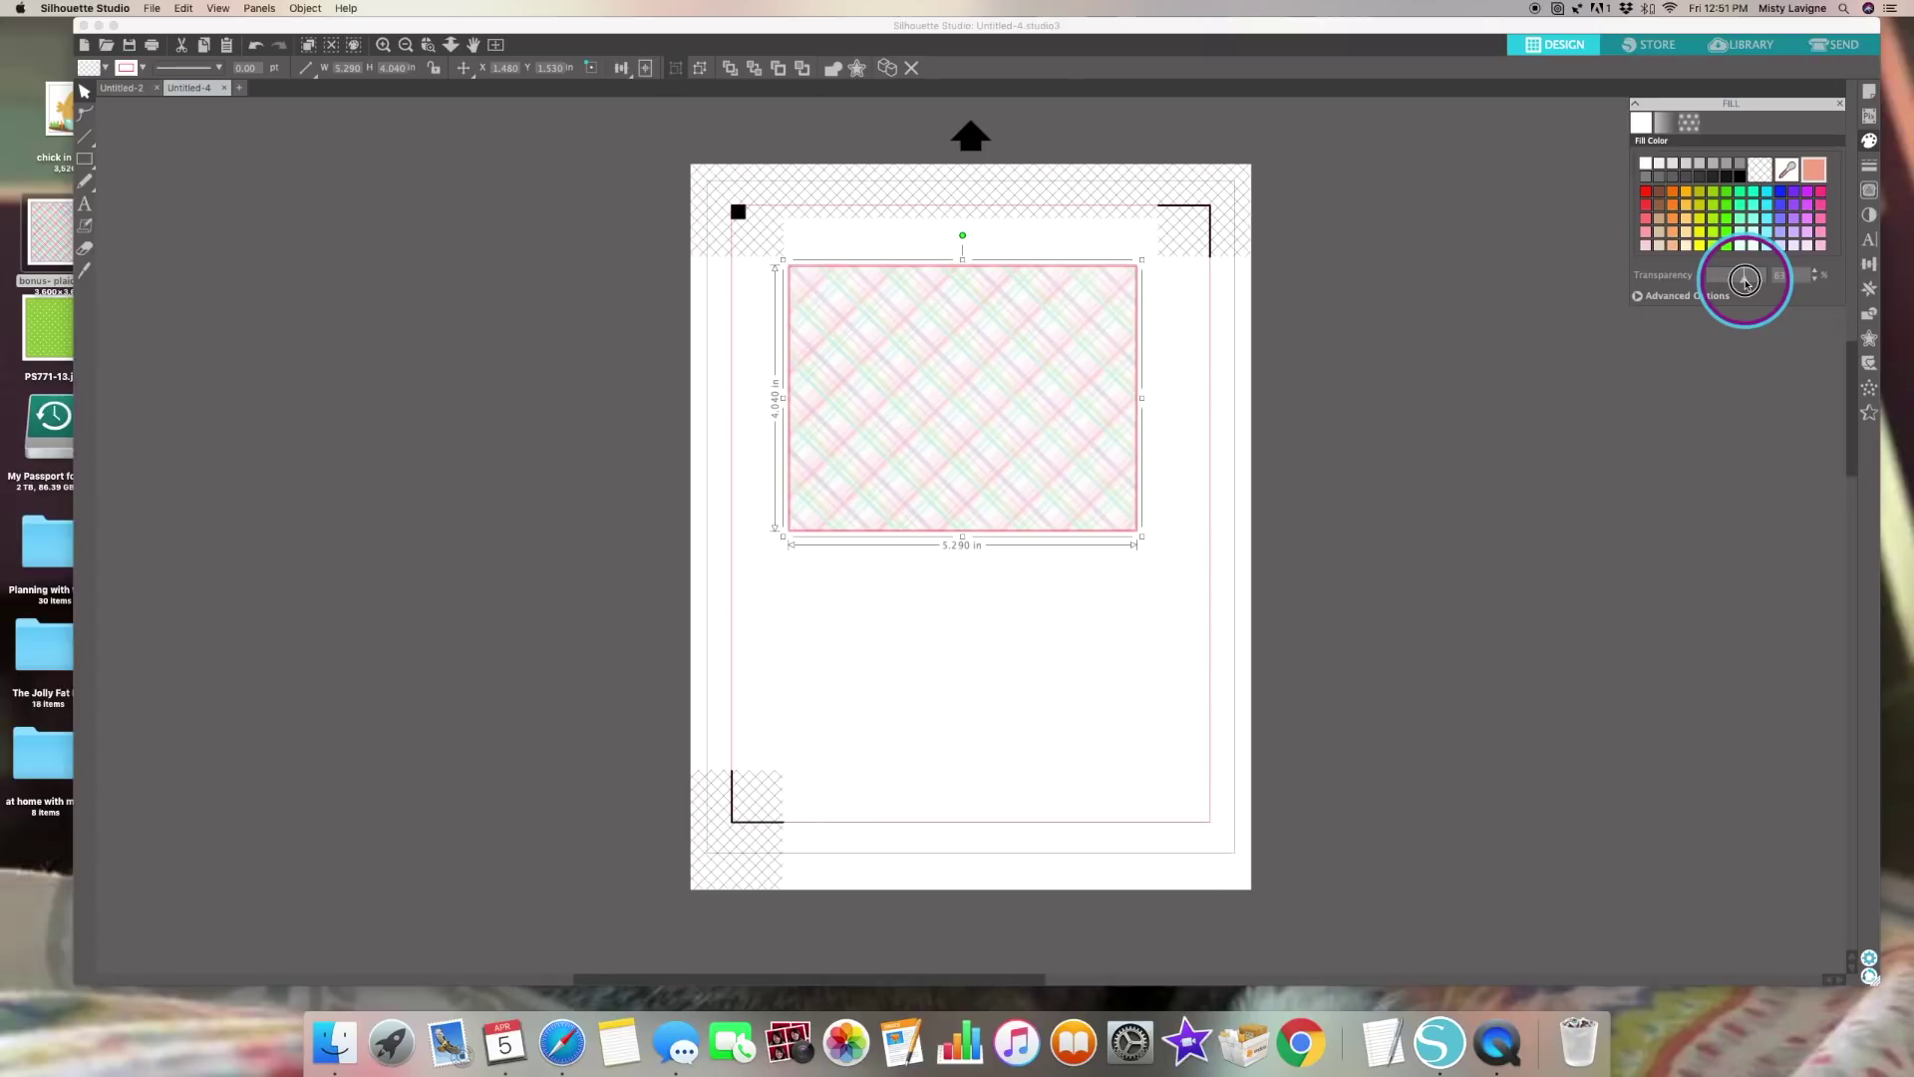
drag(1746, 282, 1741, 281)
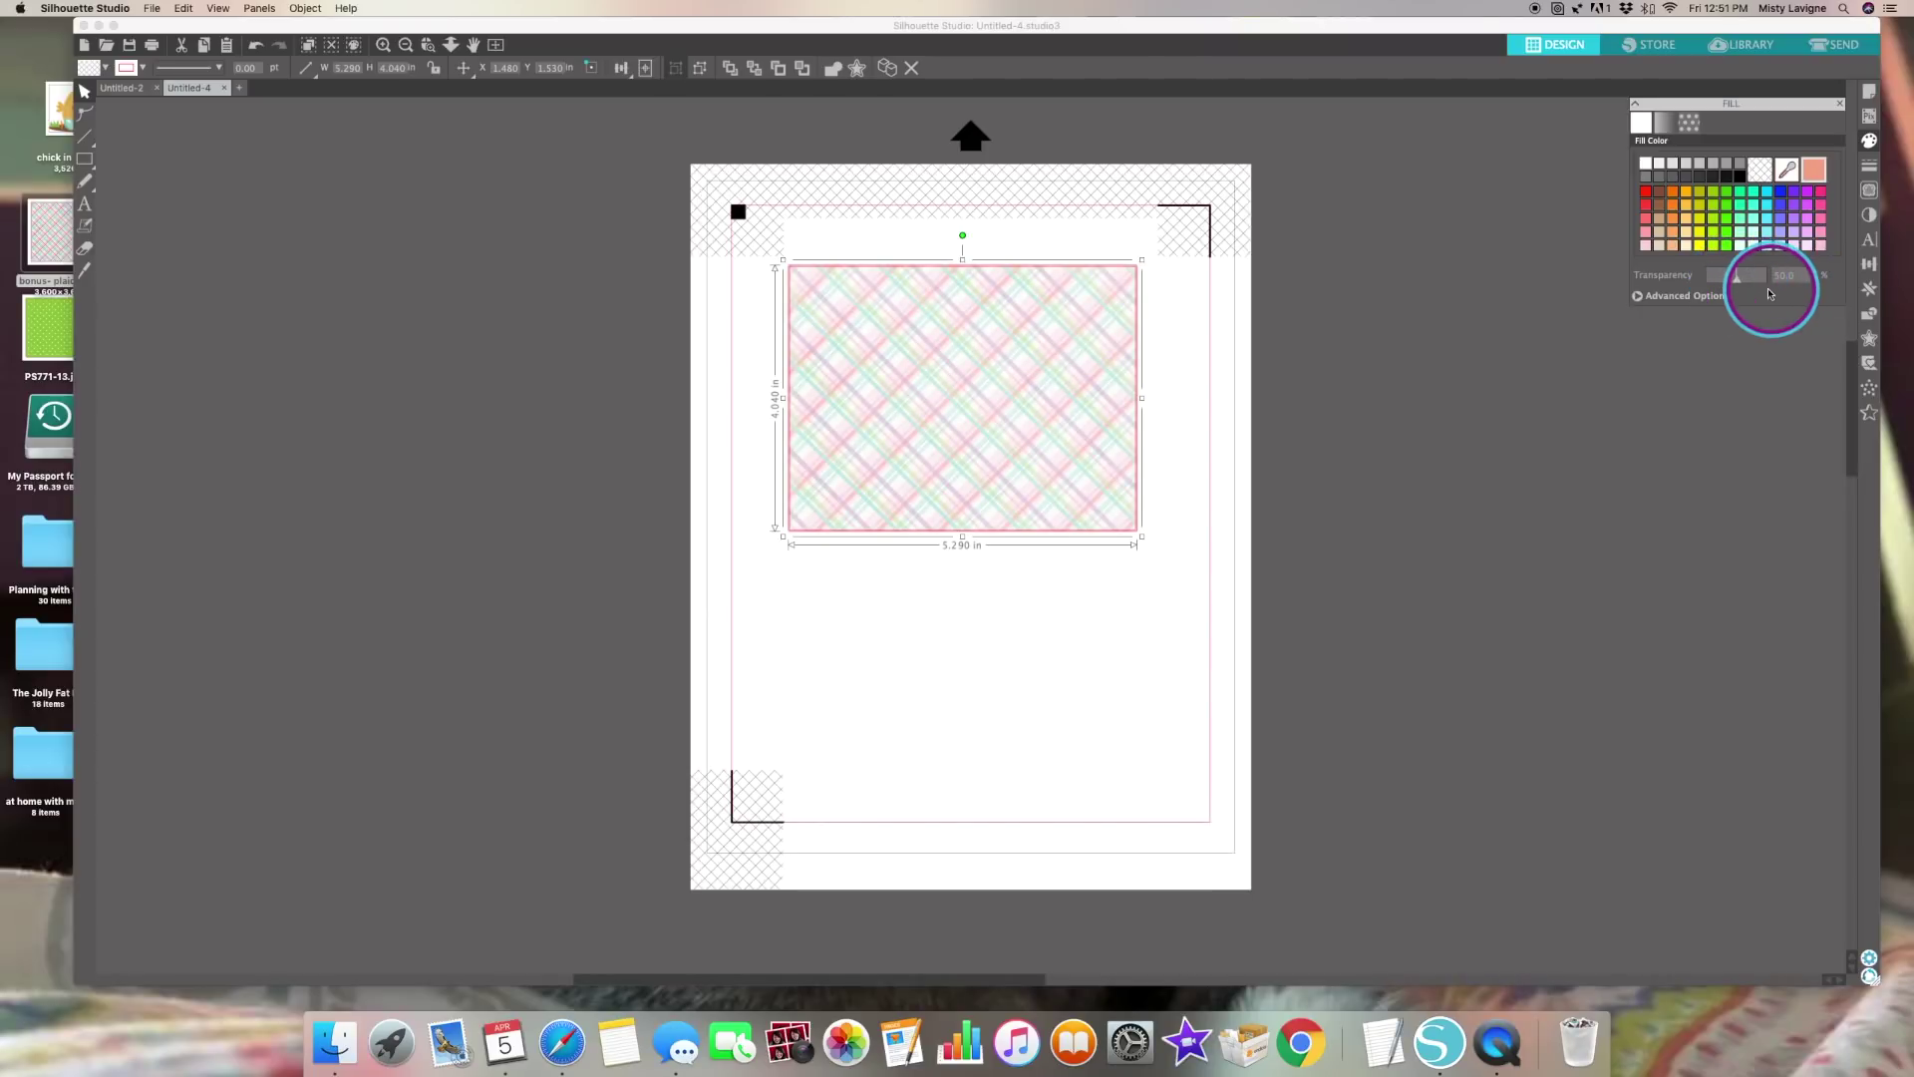
click(1254, 291)
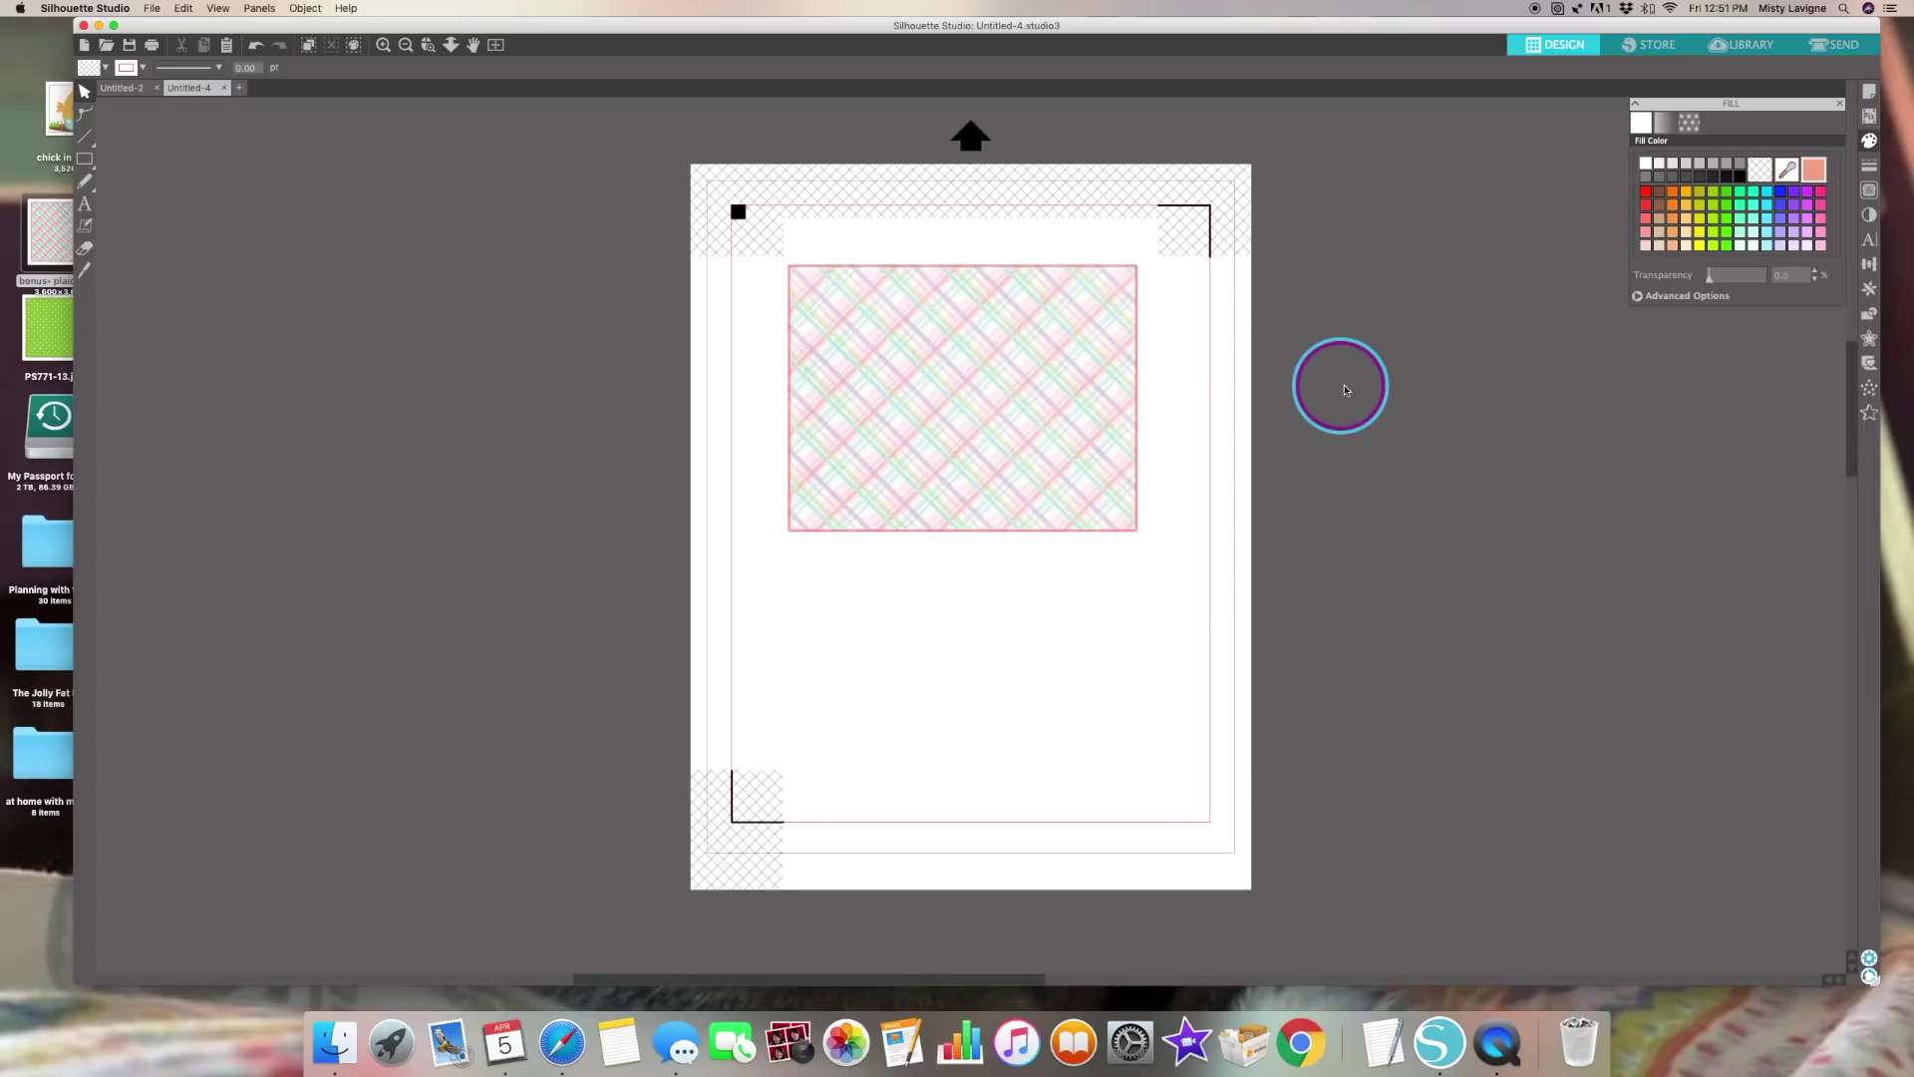
Add the chick image from the desktop, scale it down to about 2.96 in wide, and place it on the plaid card
click(55, 105)
drag(55, 104, 243, 235)
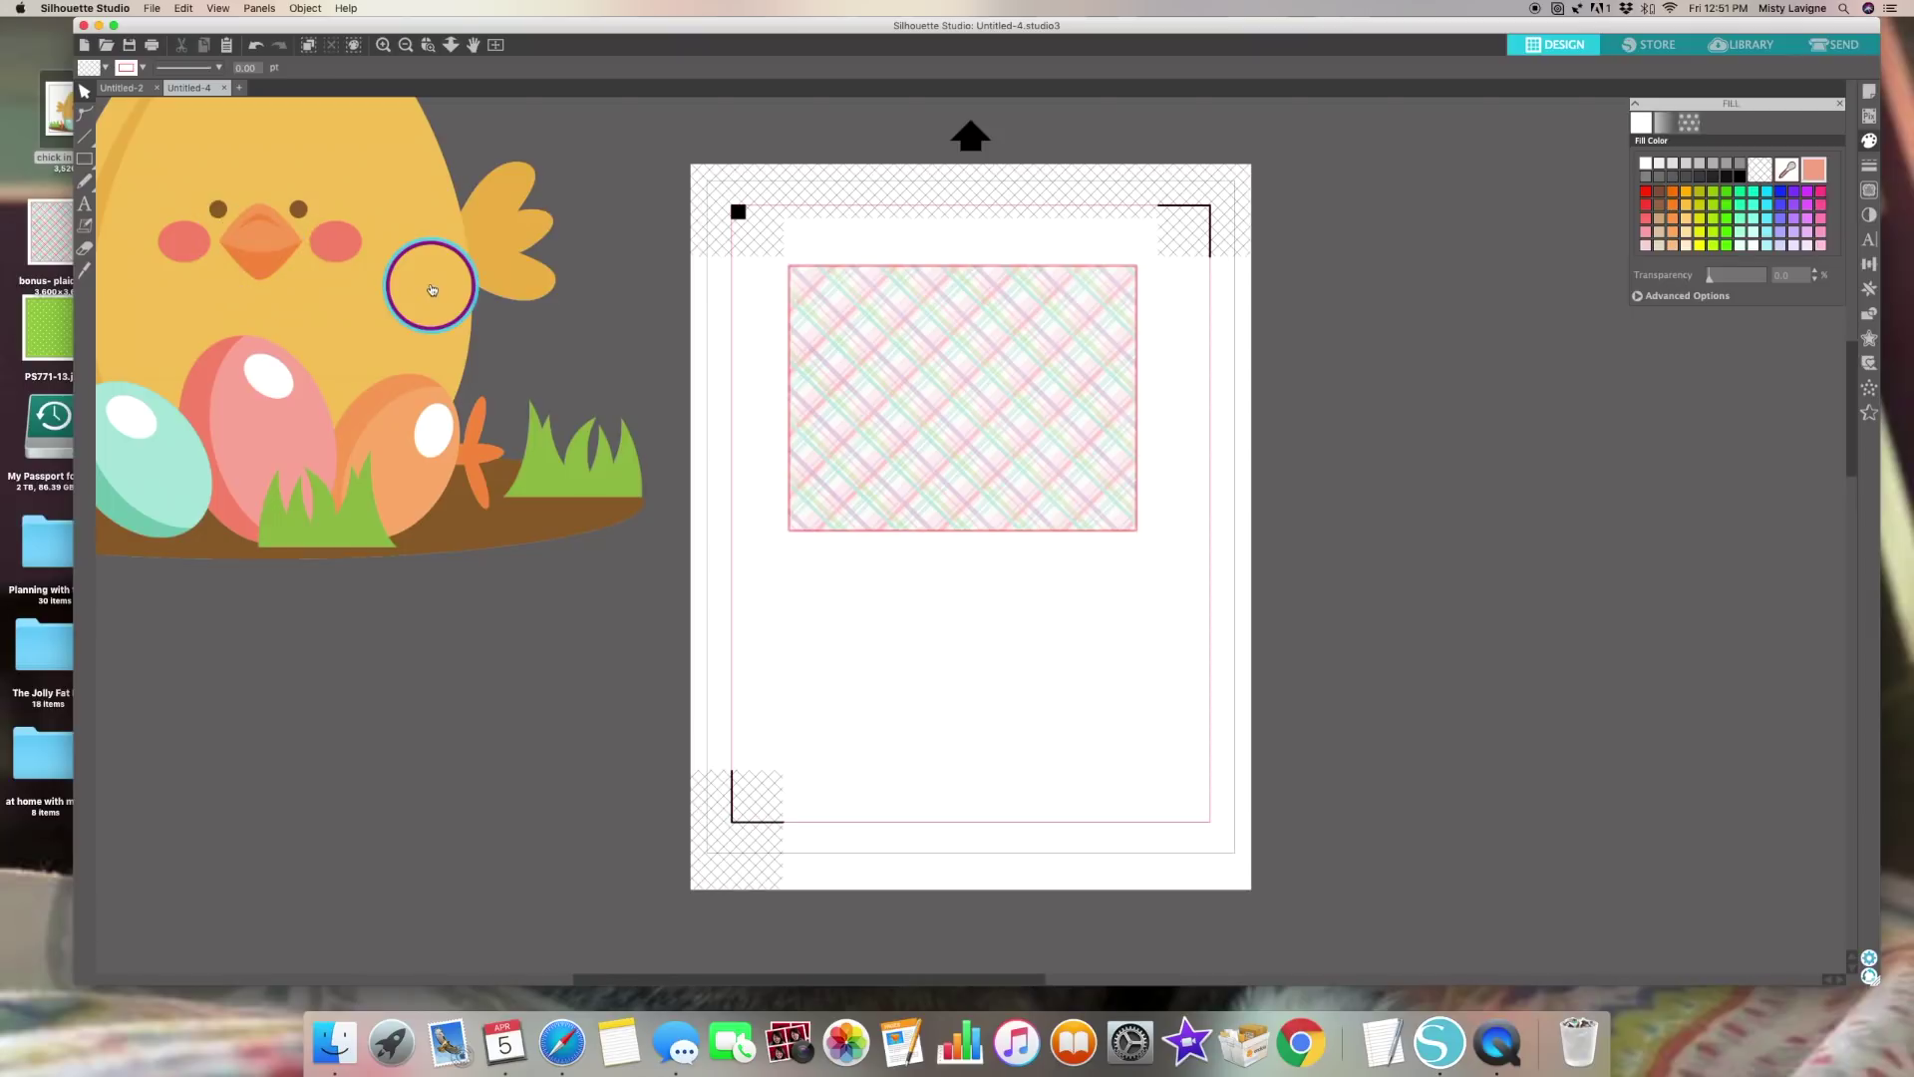
drag(649, 564, 945, 542)
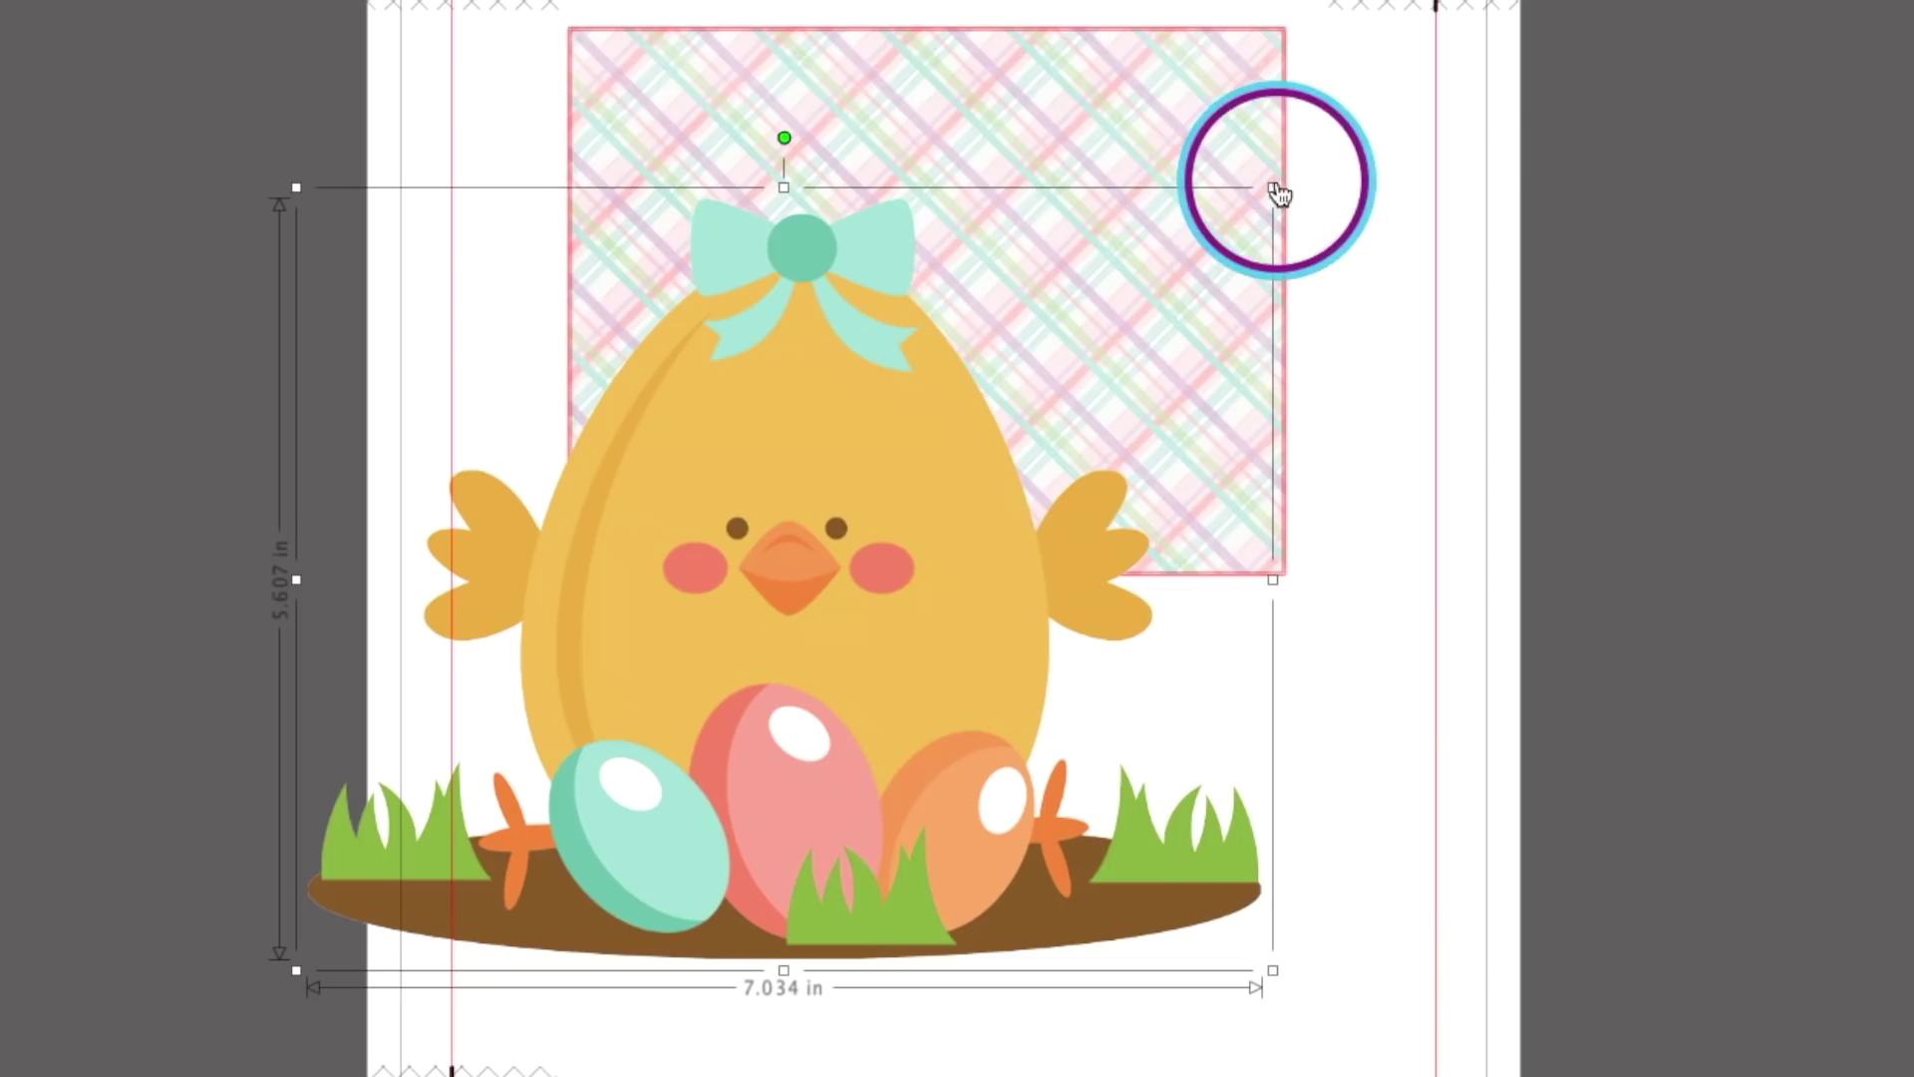
drag(1131, 343, 720, 626)
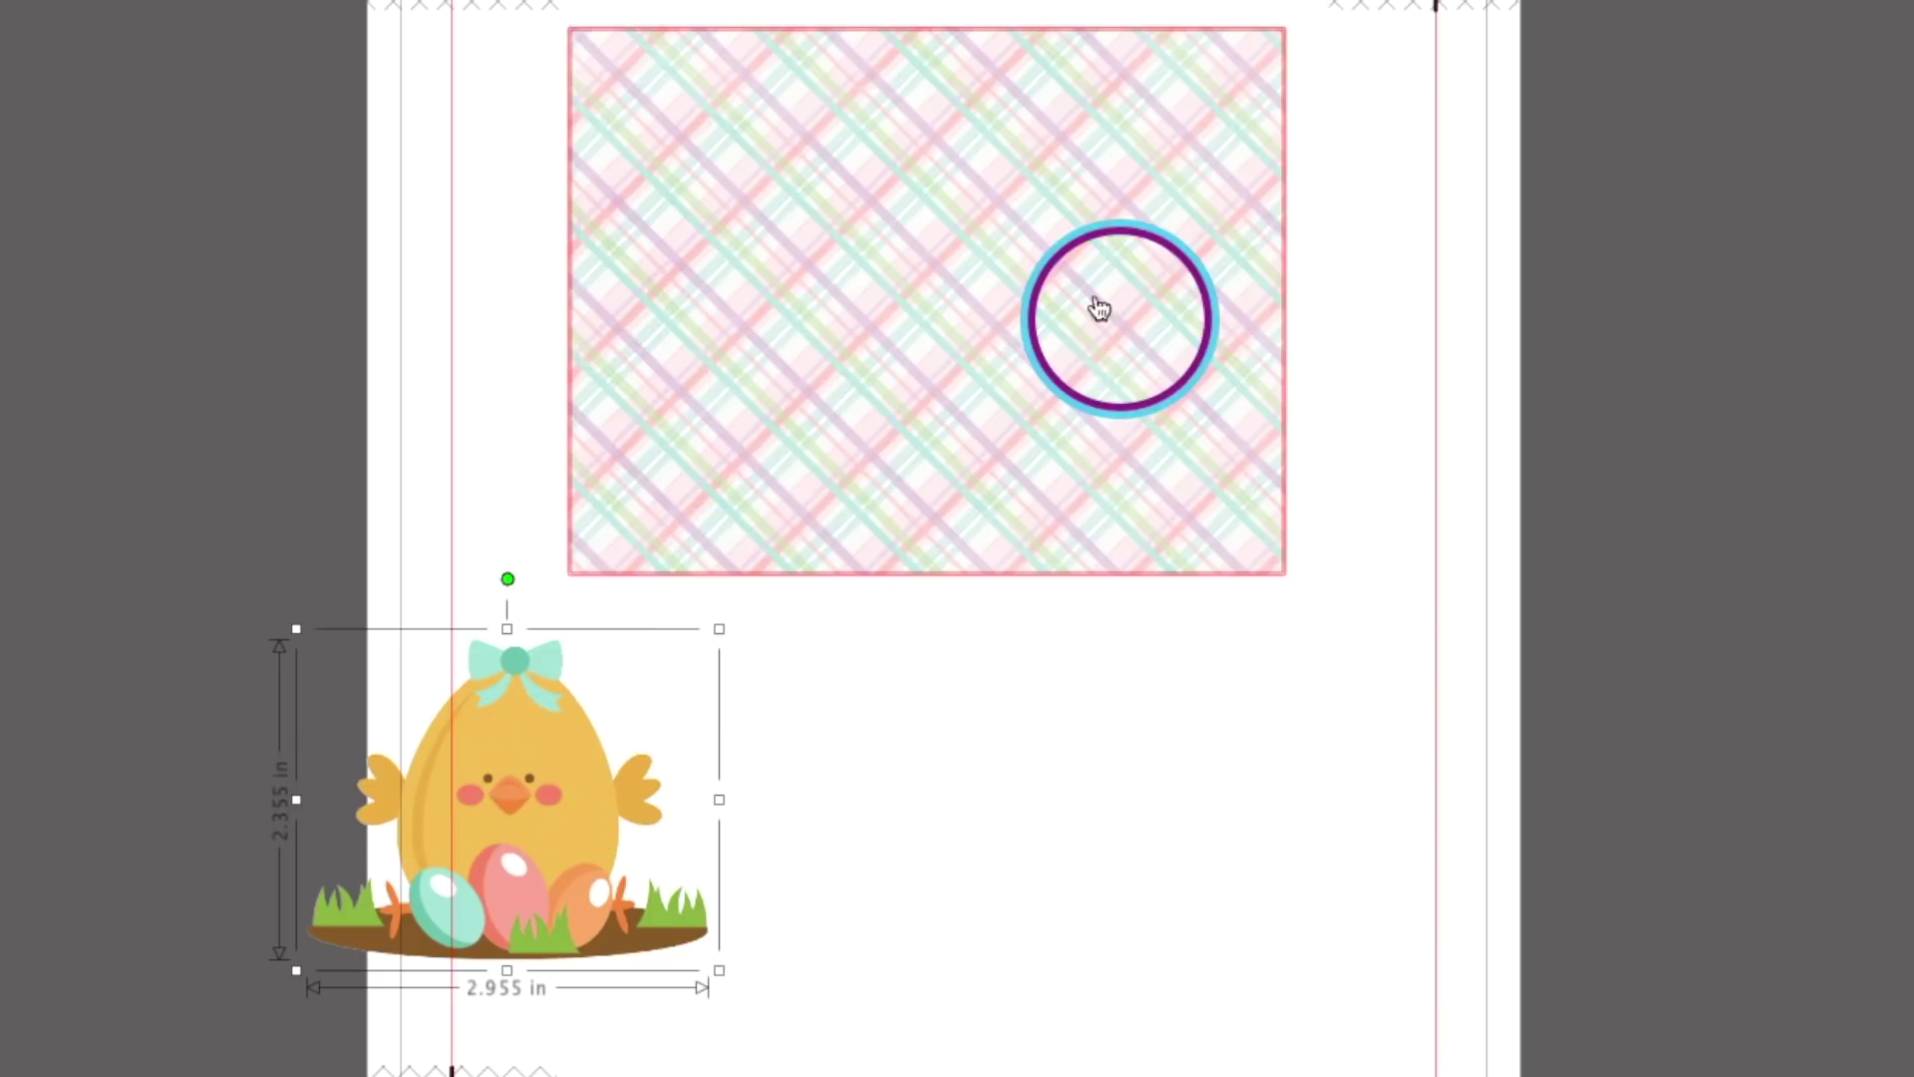
drag(548, 782, 968, 403)
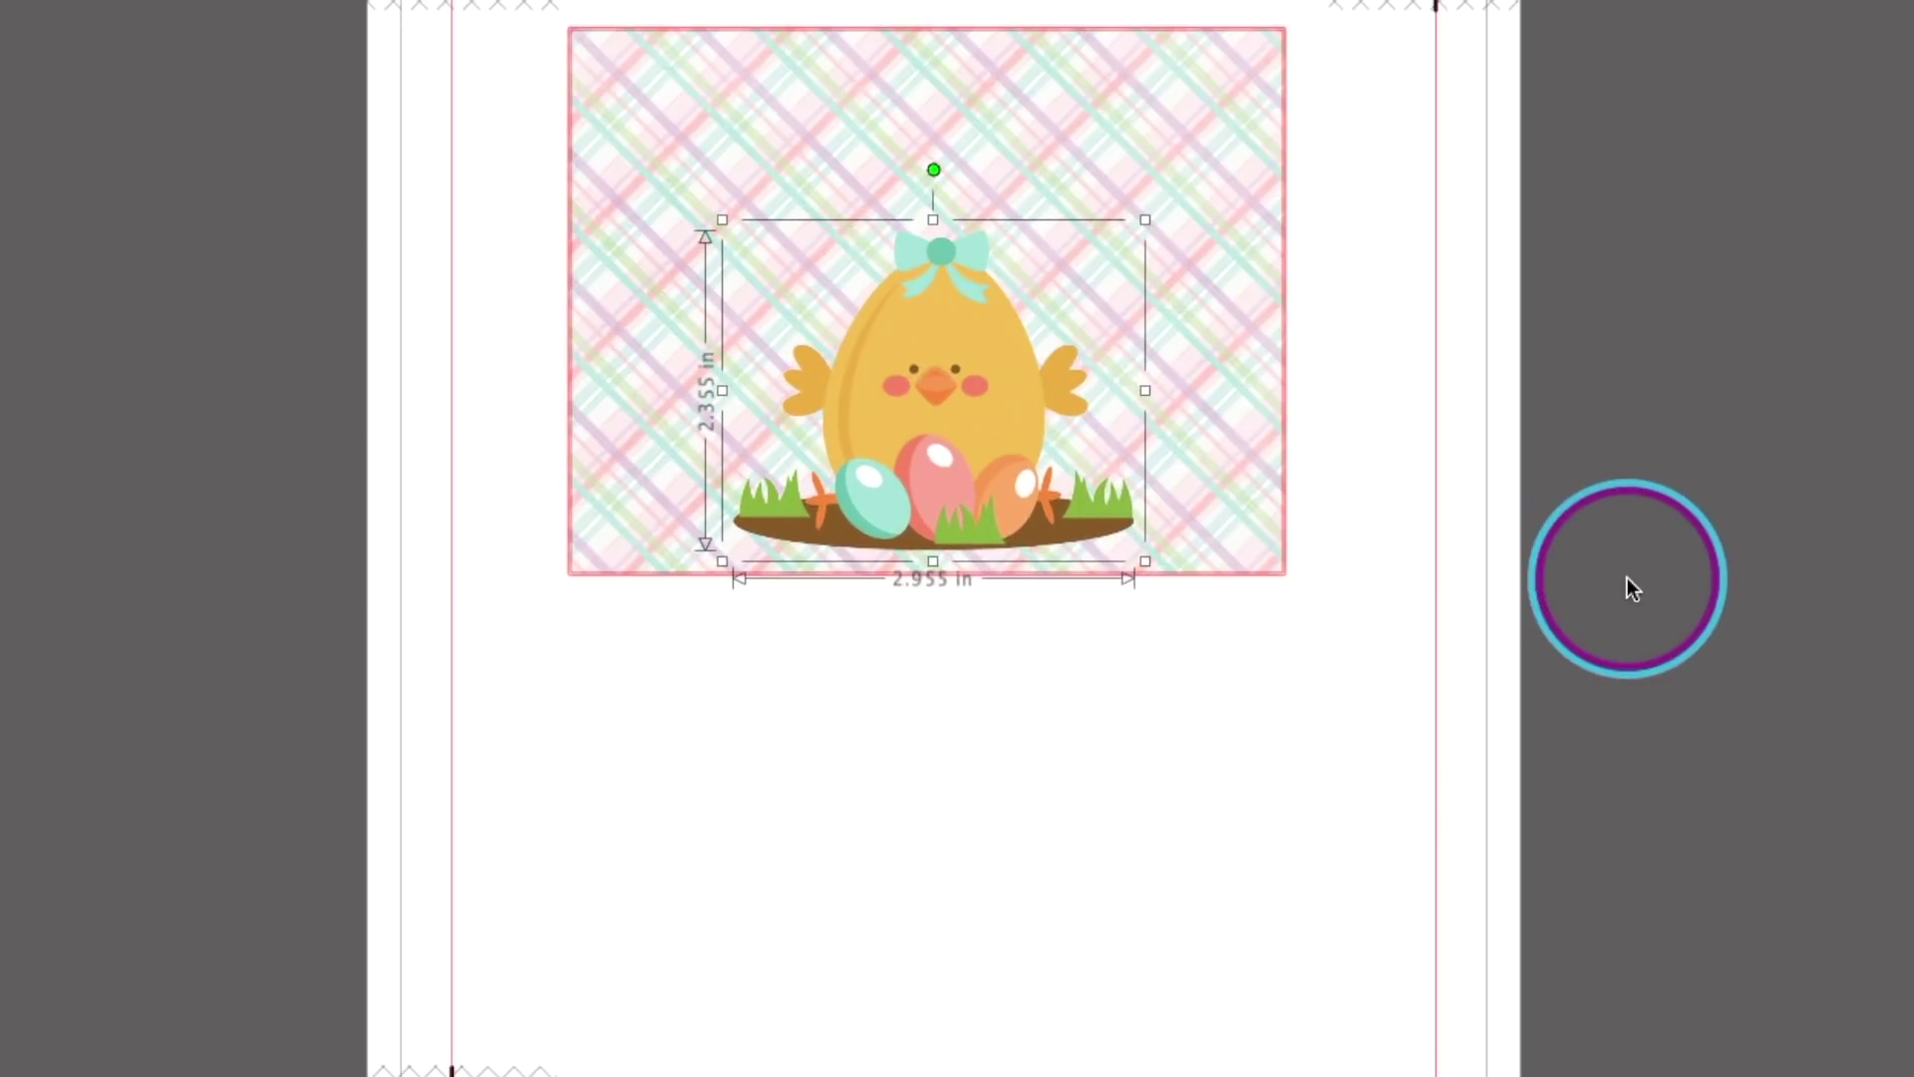
Move the chick image off the card into the empty area beside the page
drag(838, 348, 0, 147)
drag(15, 302, 968, 375)
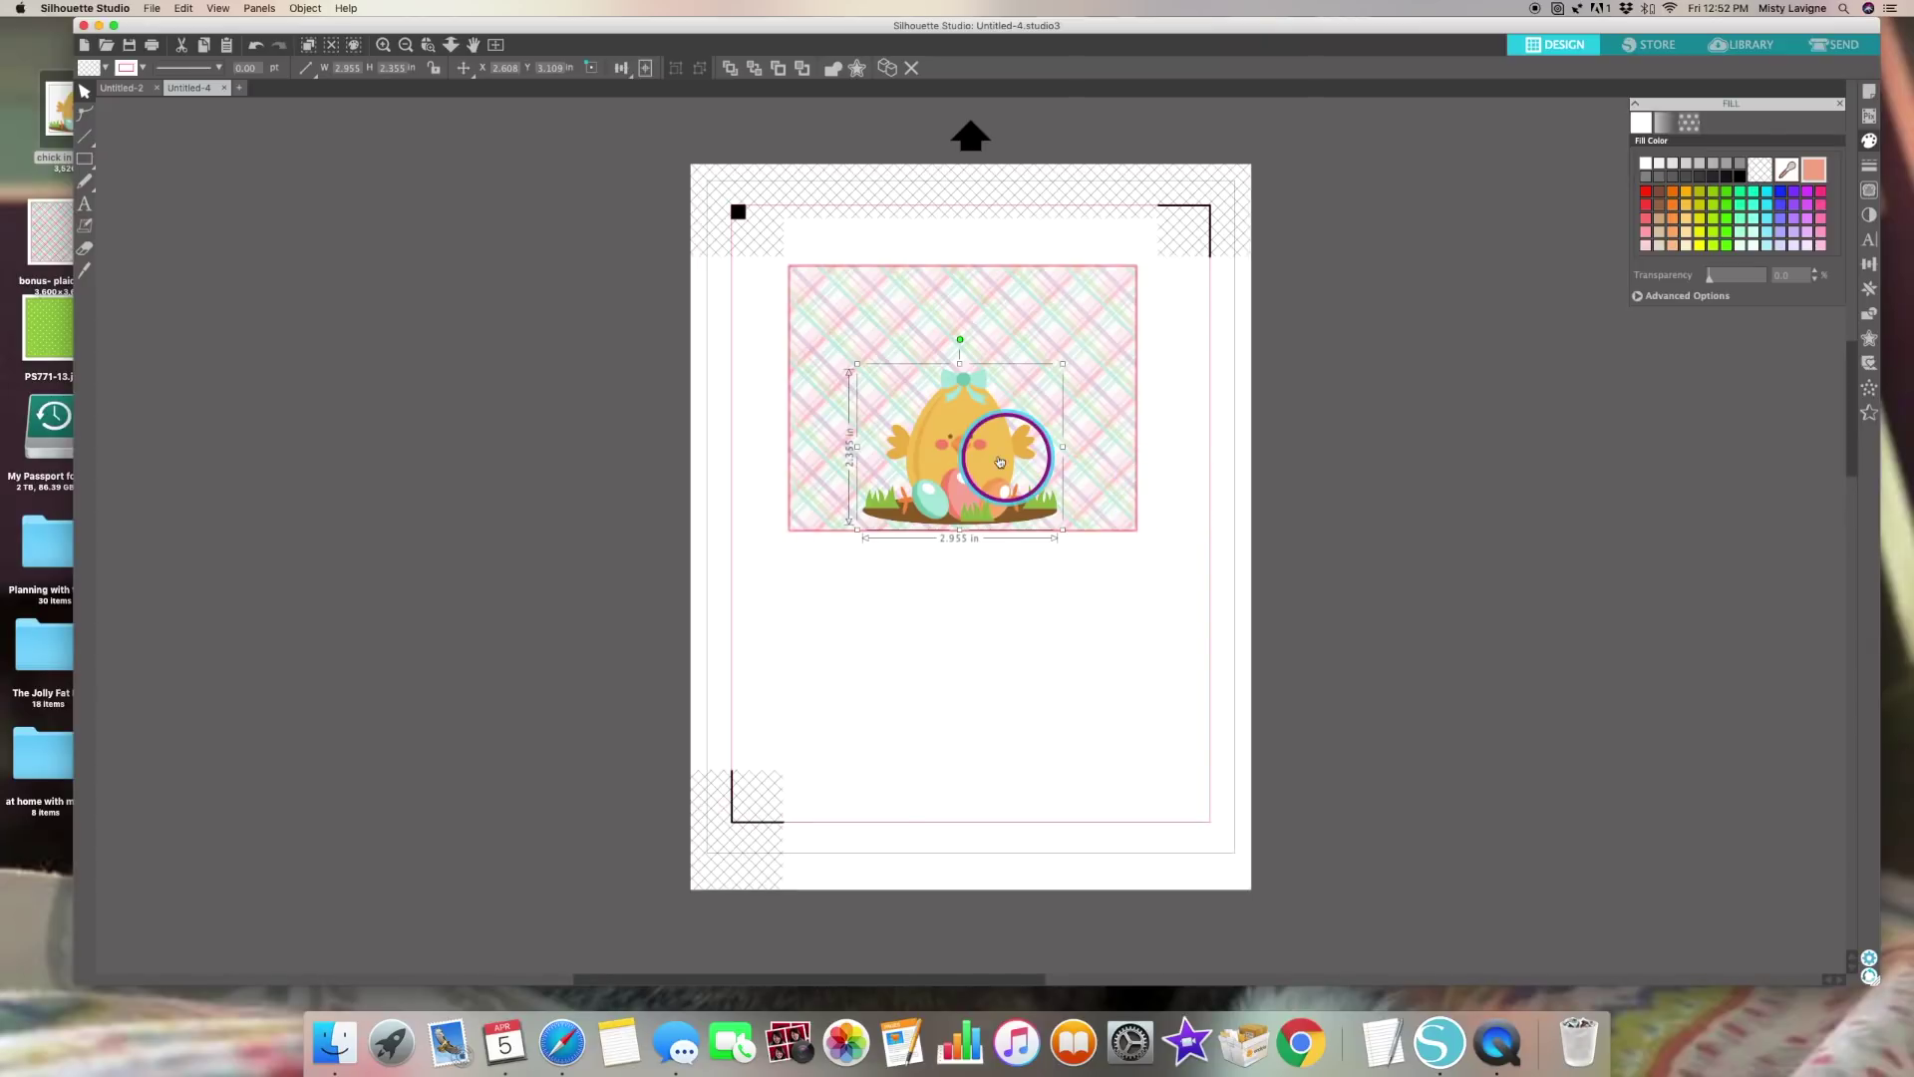
drag(974, 444, 588, 371)
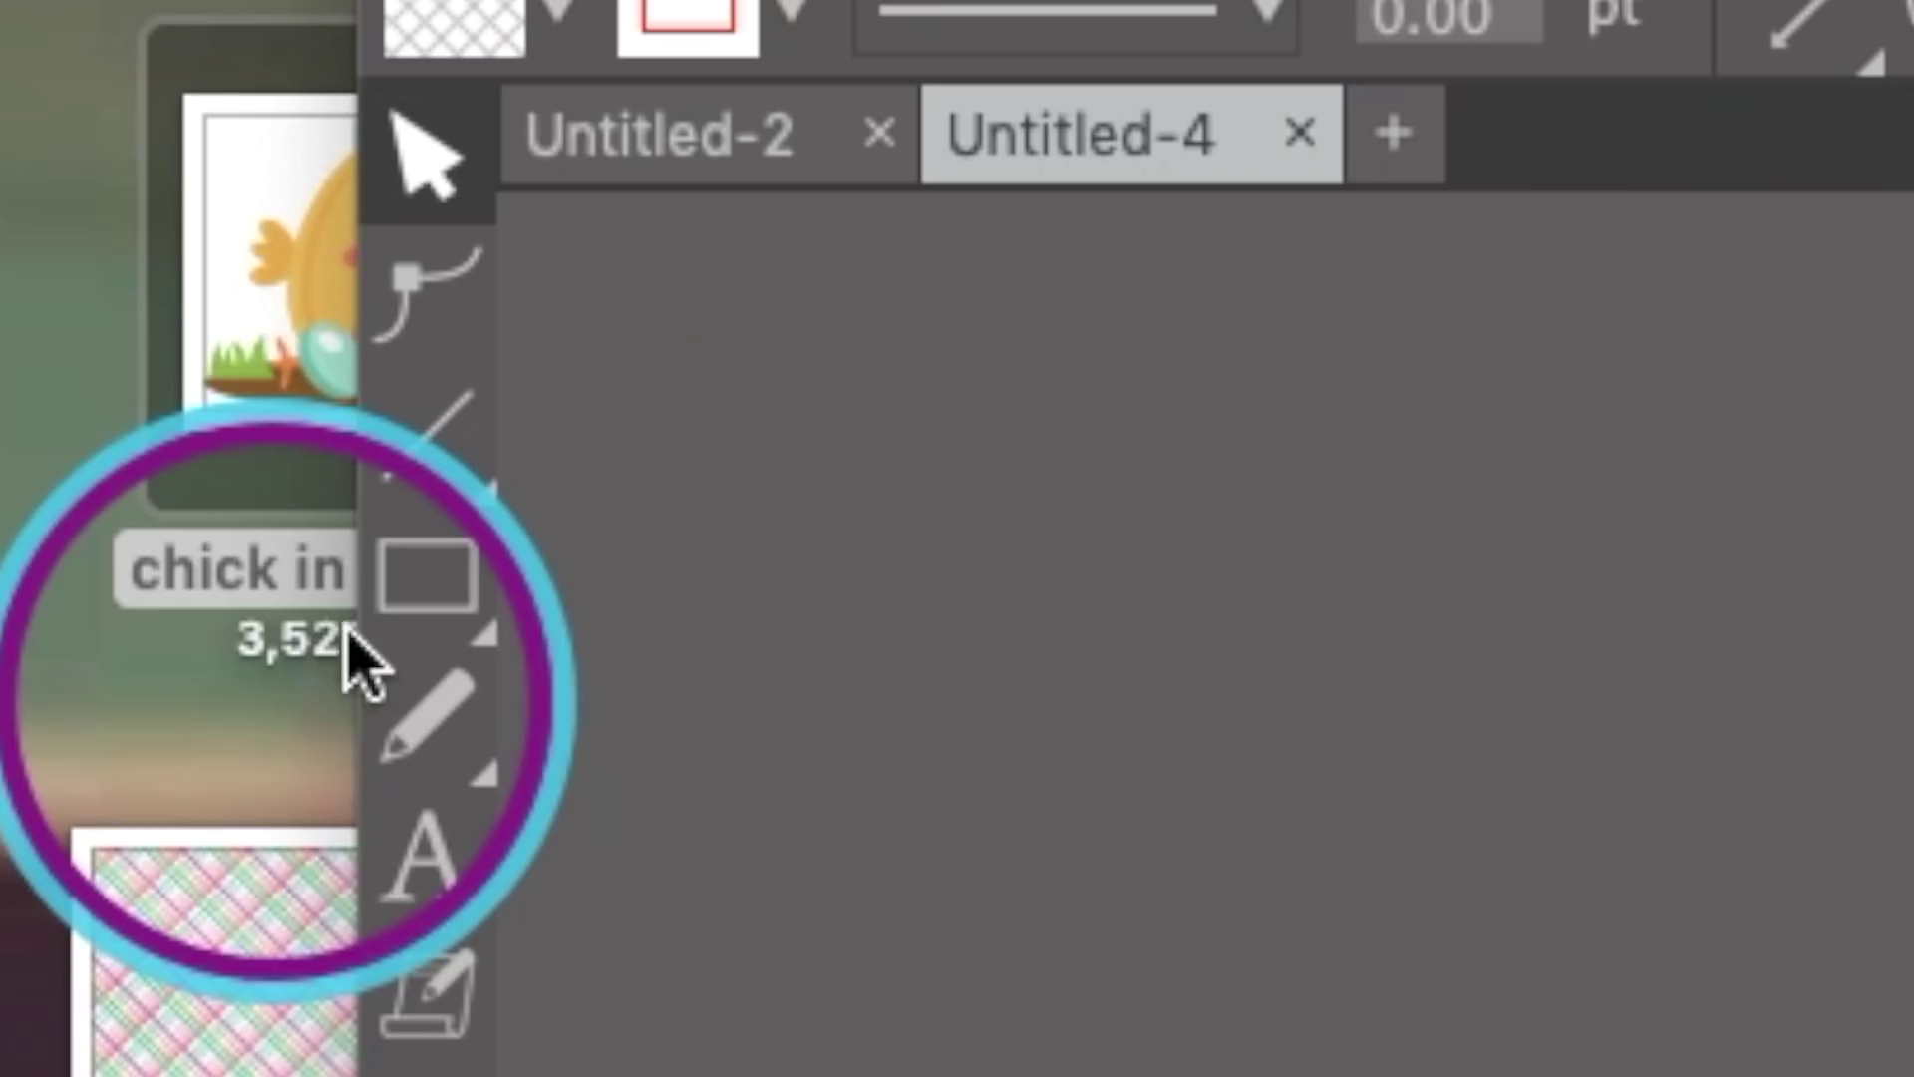
Draw a rectangle about 4.58 x 1.67 in below the plaid card and select it
click(84, 162)
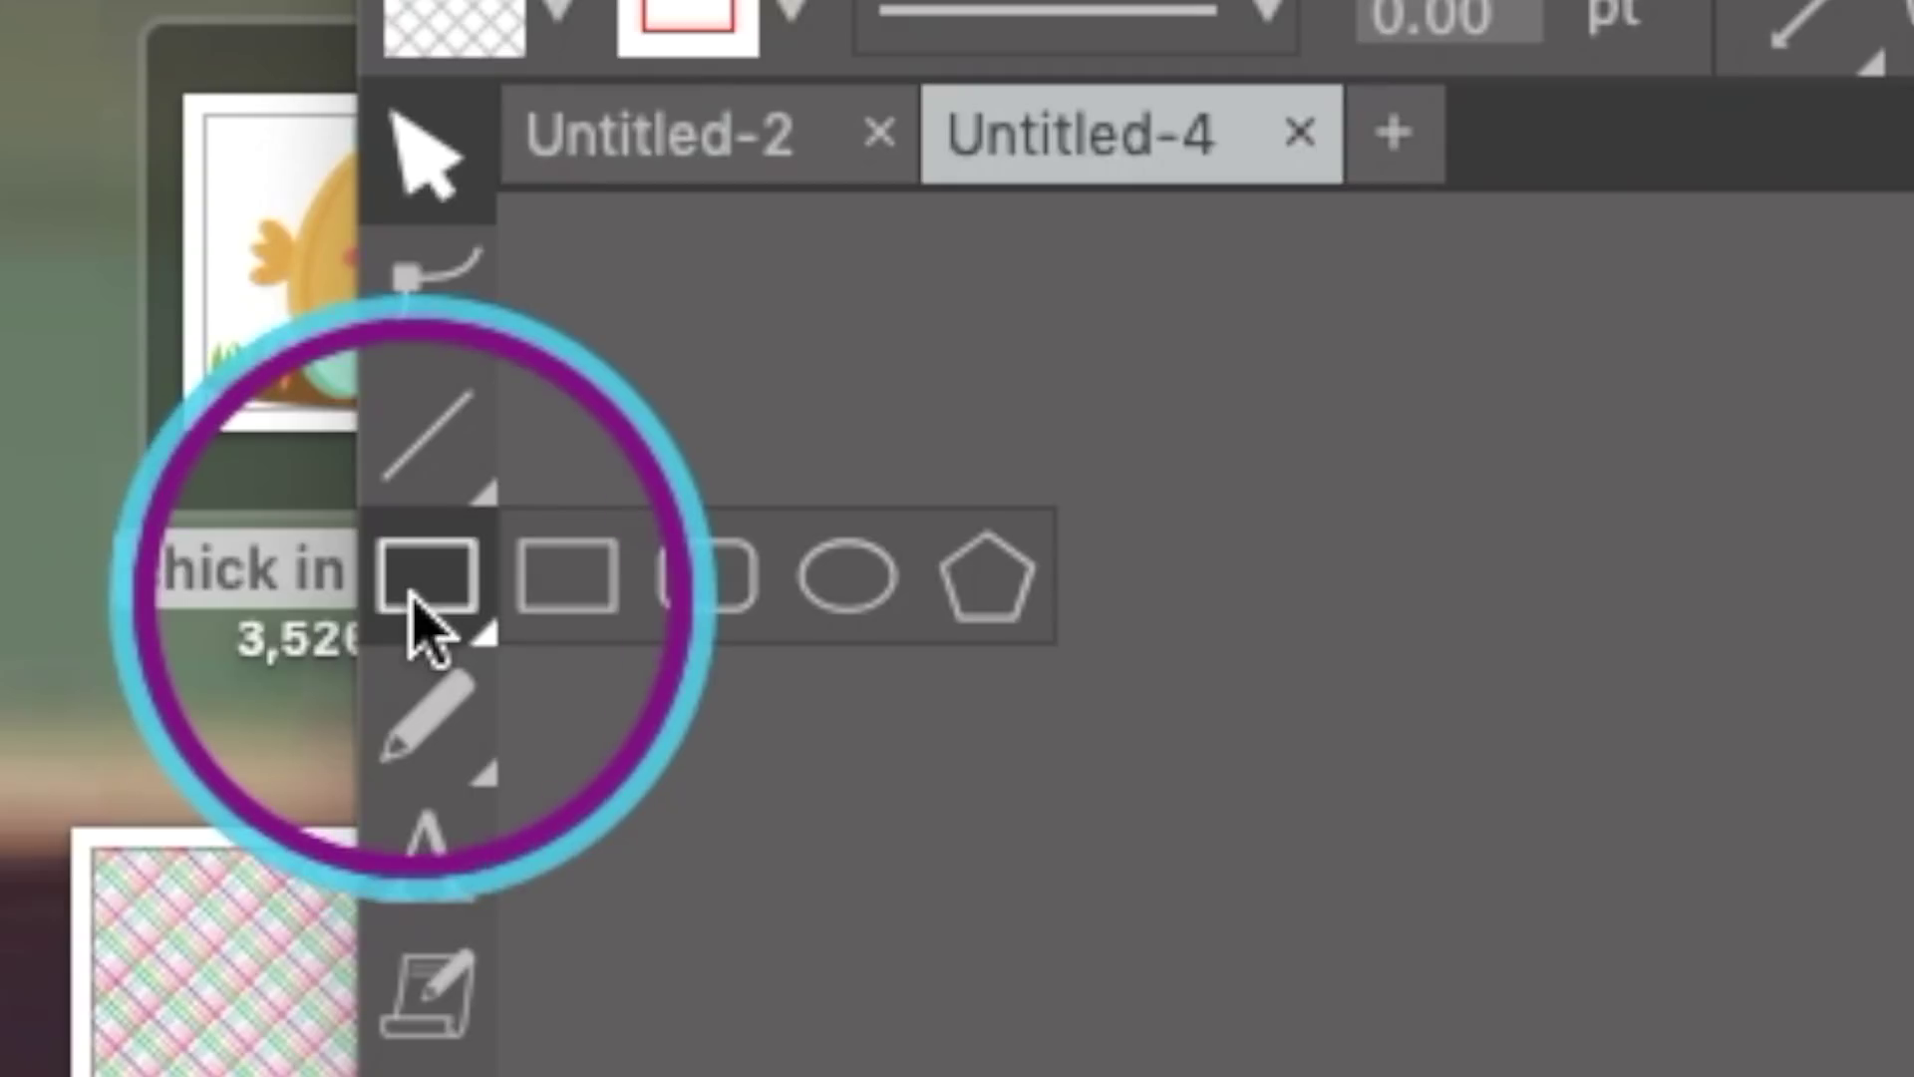
click(564, 588)
drag(1913, 1076, 1913, 1076)
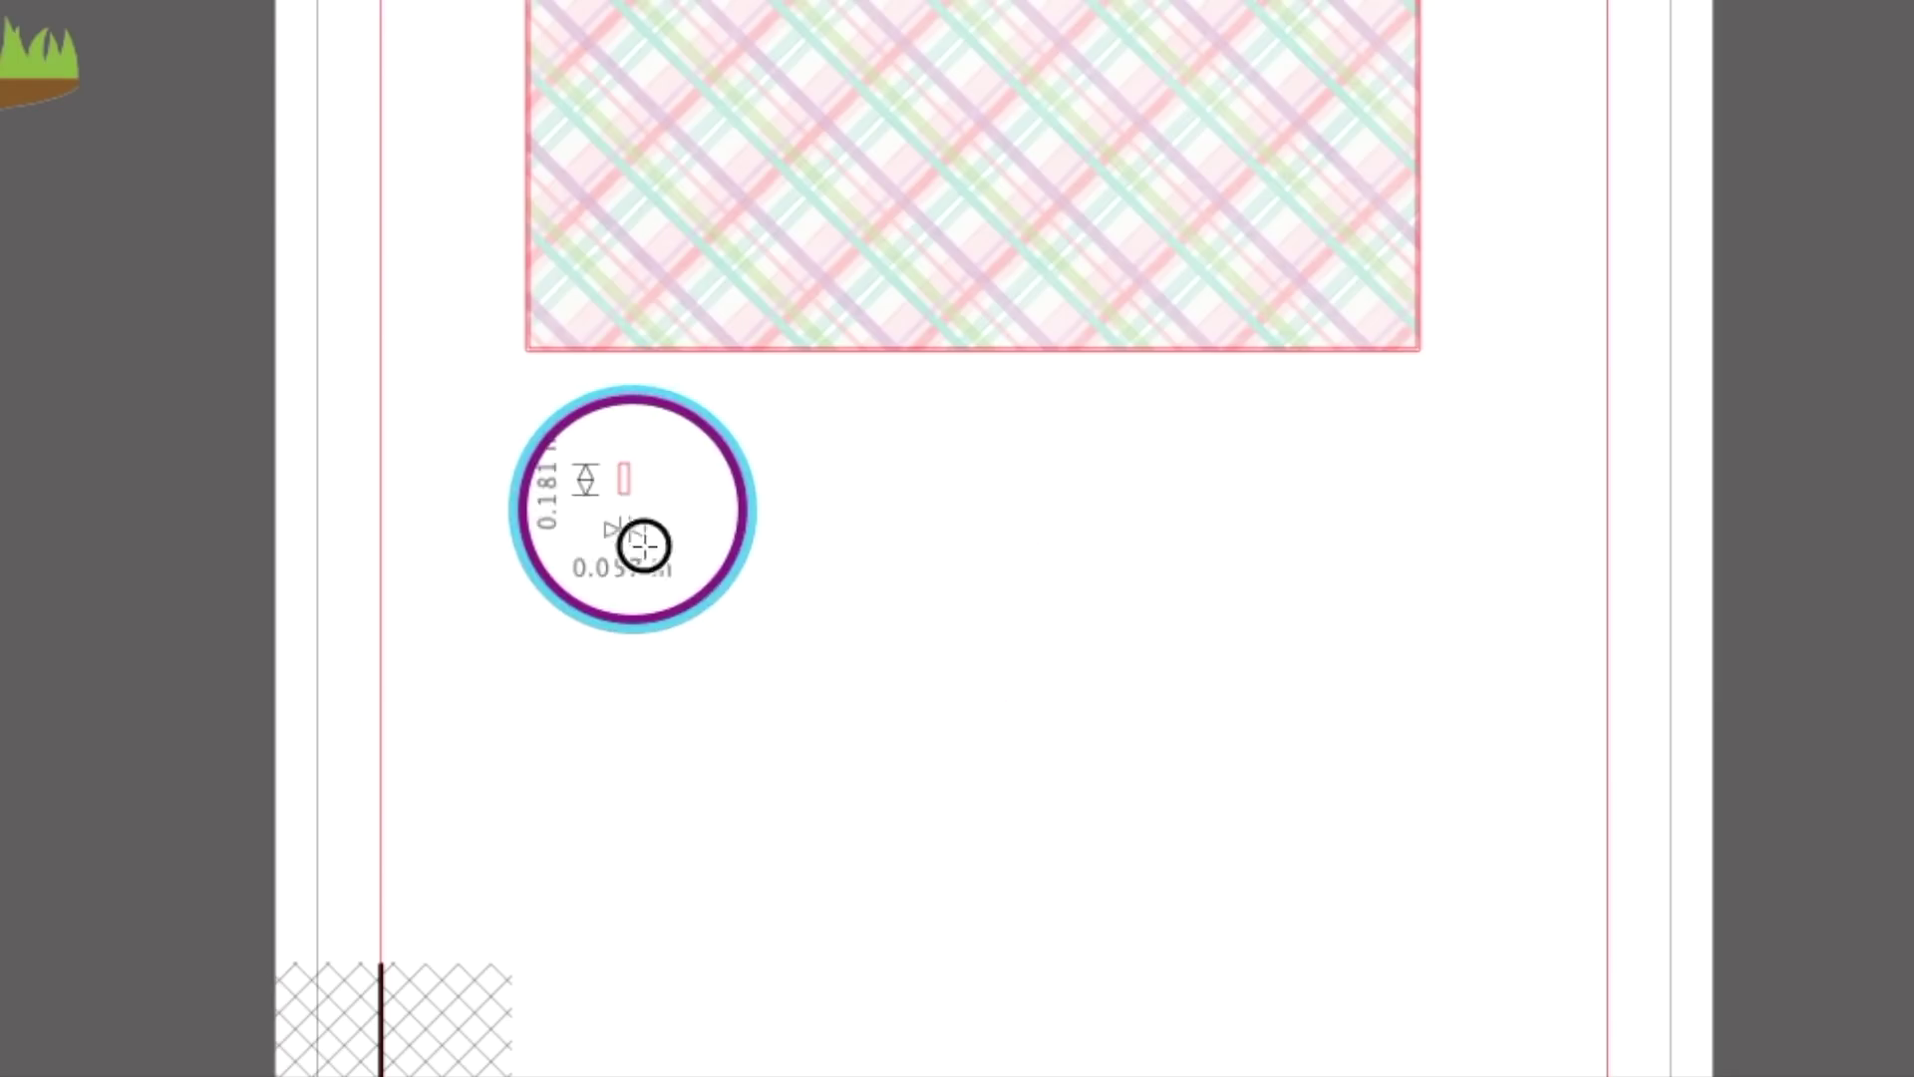
drag(643, 546, 1394, 745)
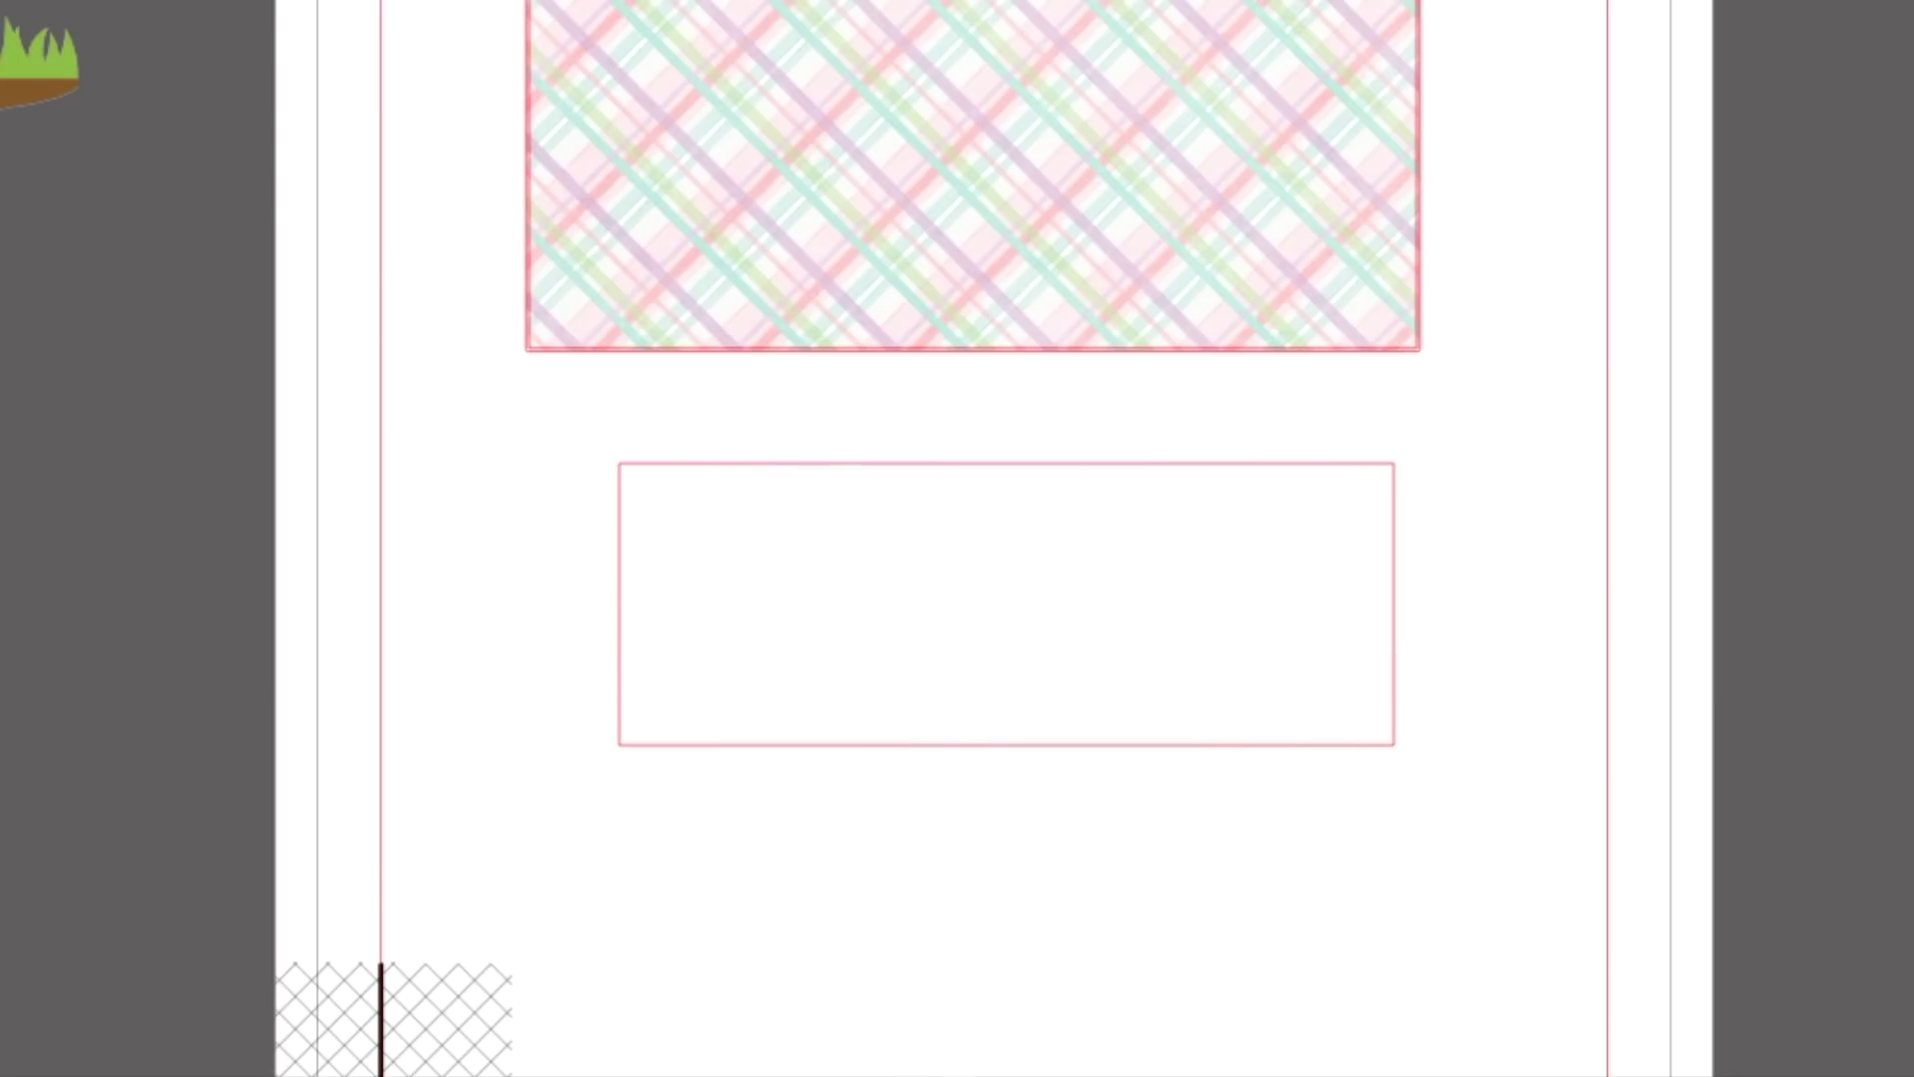
click(765, 480)
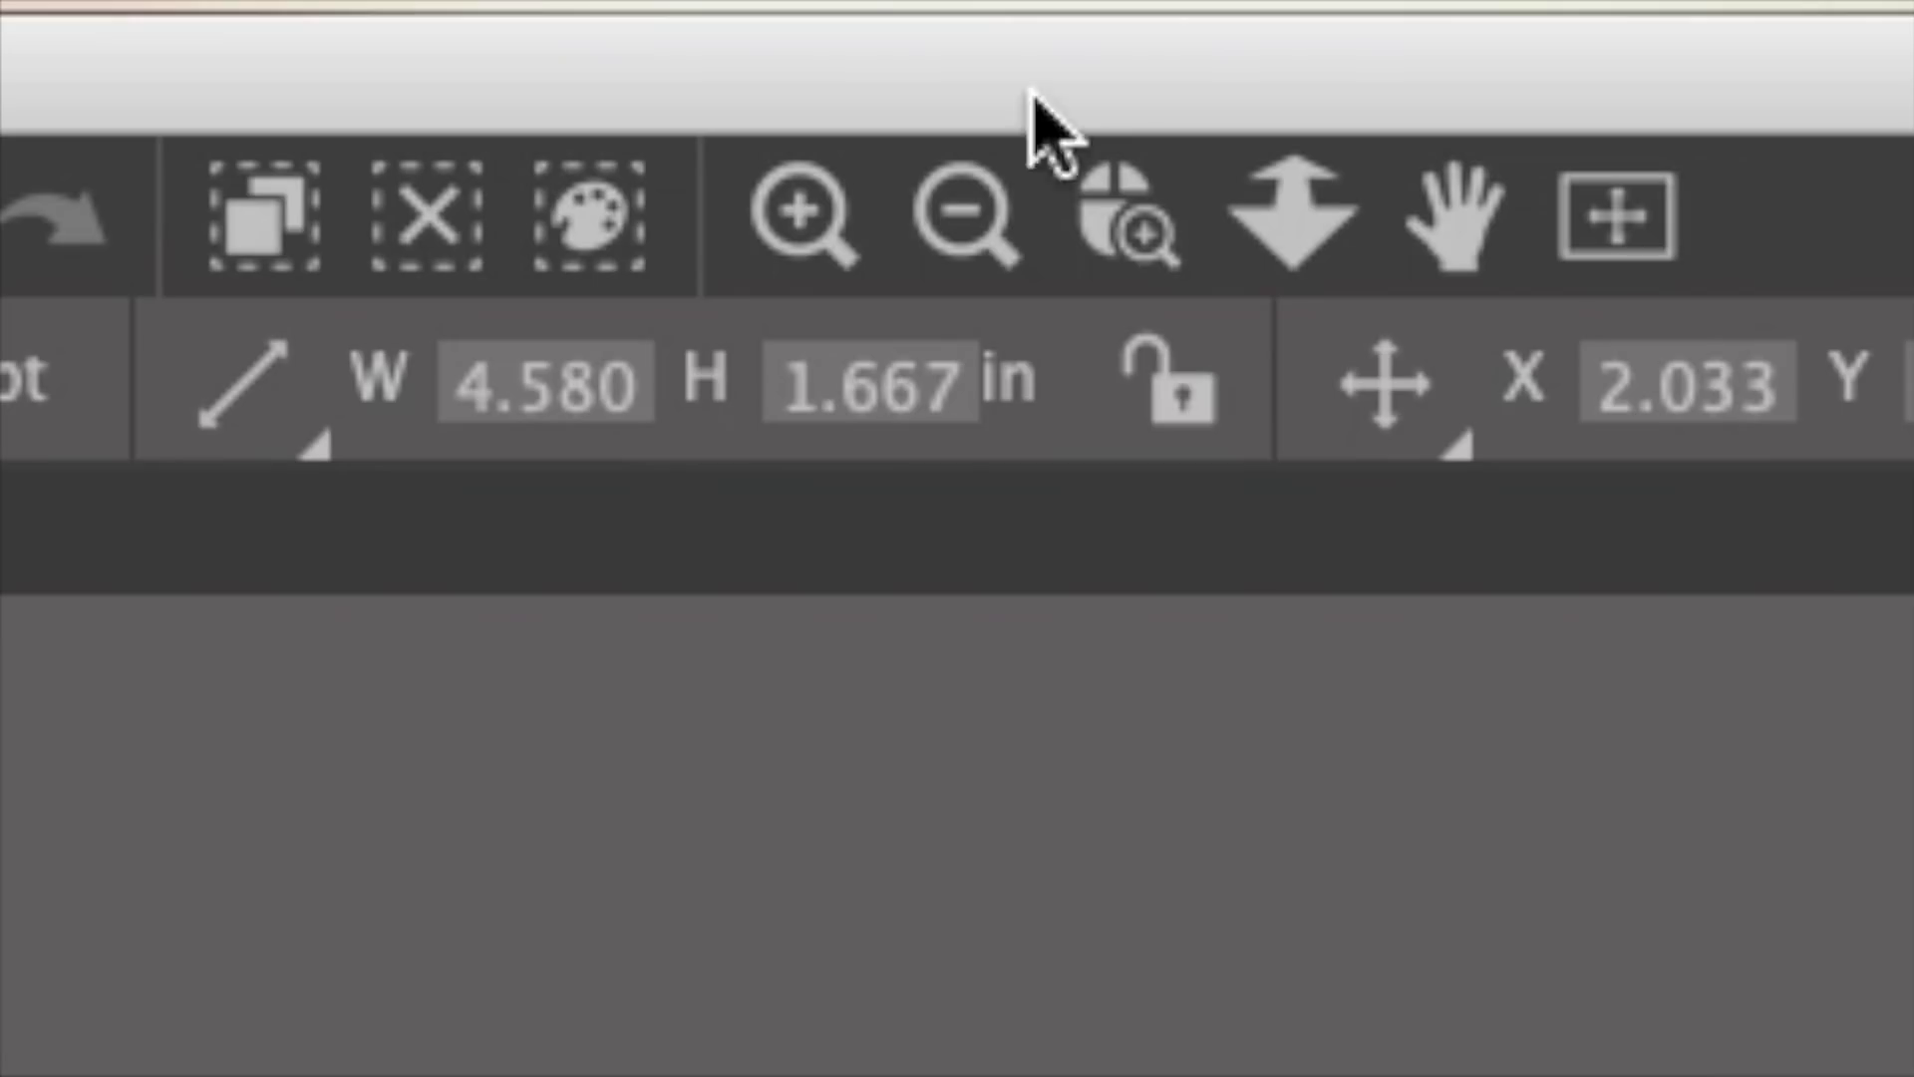
Resize the new rectangle to 5.25 in wide and 1.50 in high
drag(589, 350, 15, 399)
text(5.2)
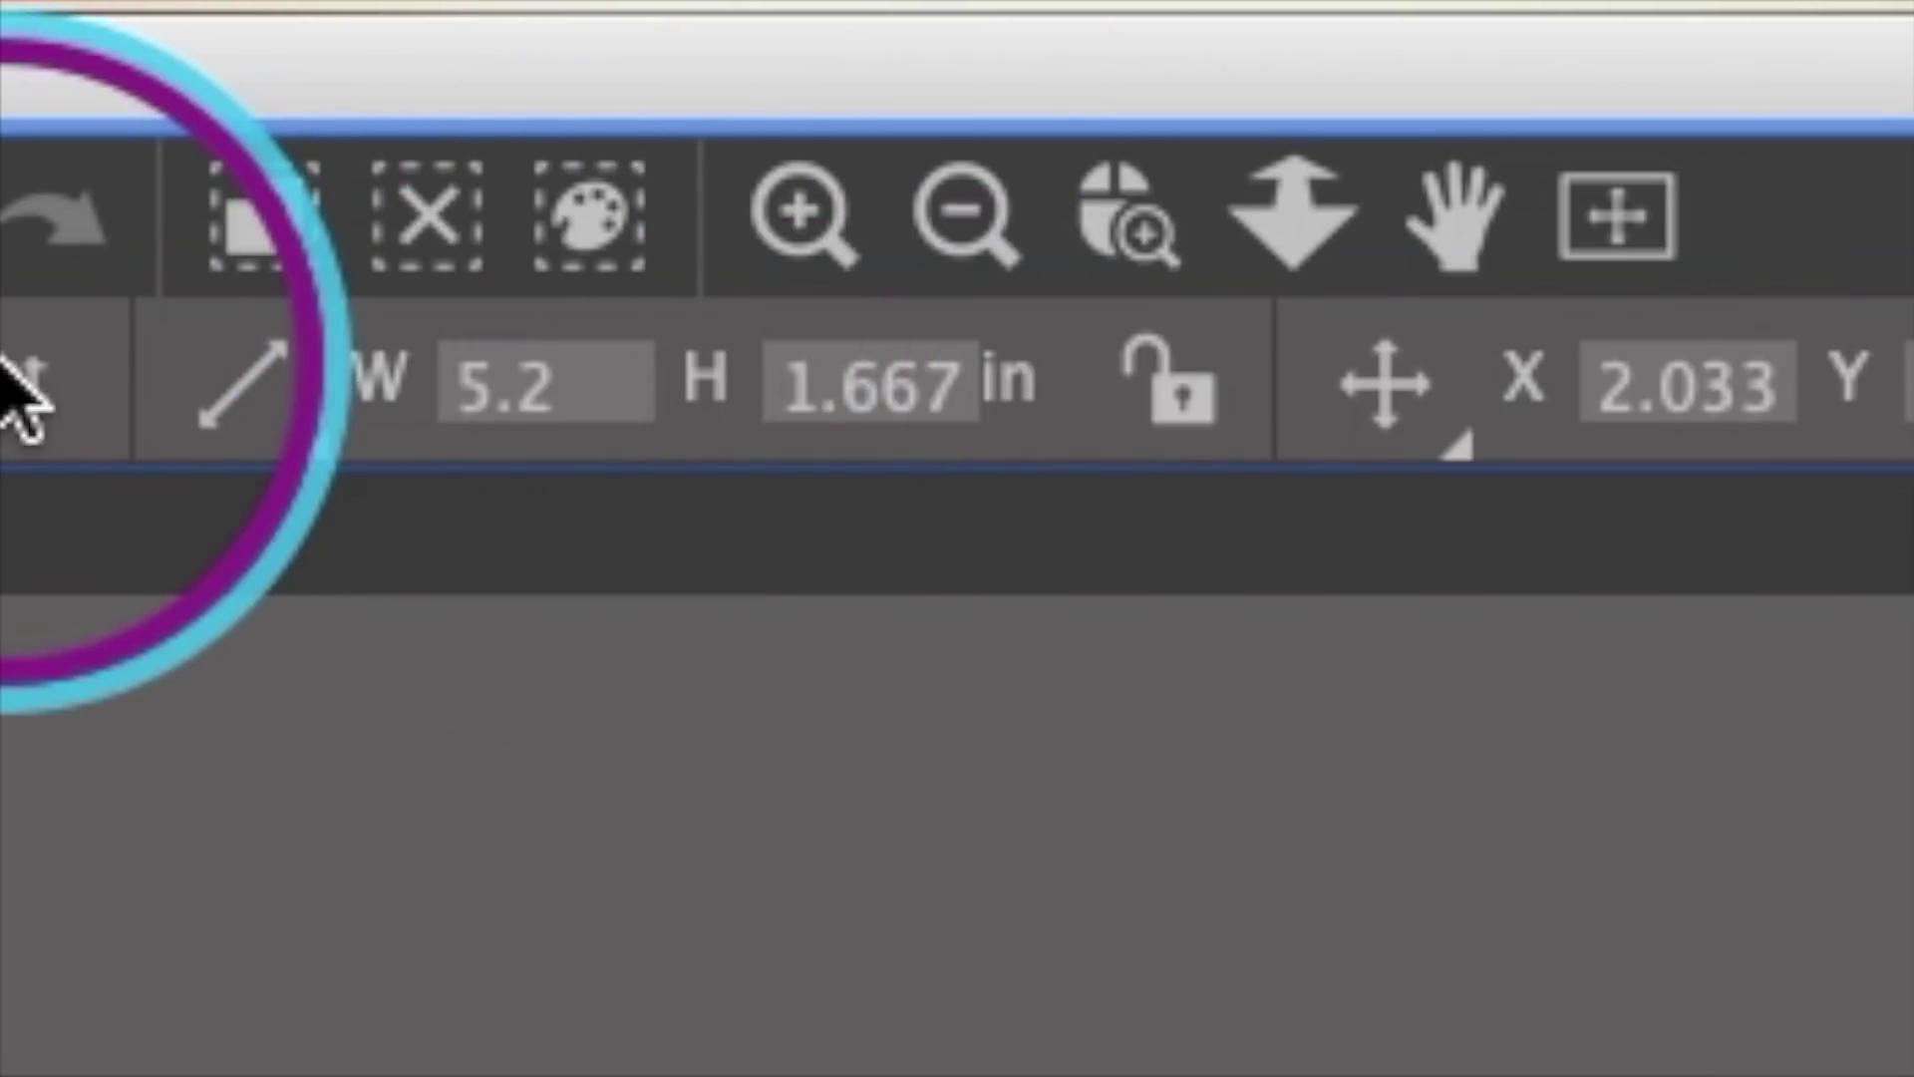
text(5)
key(Tab)
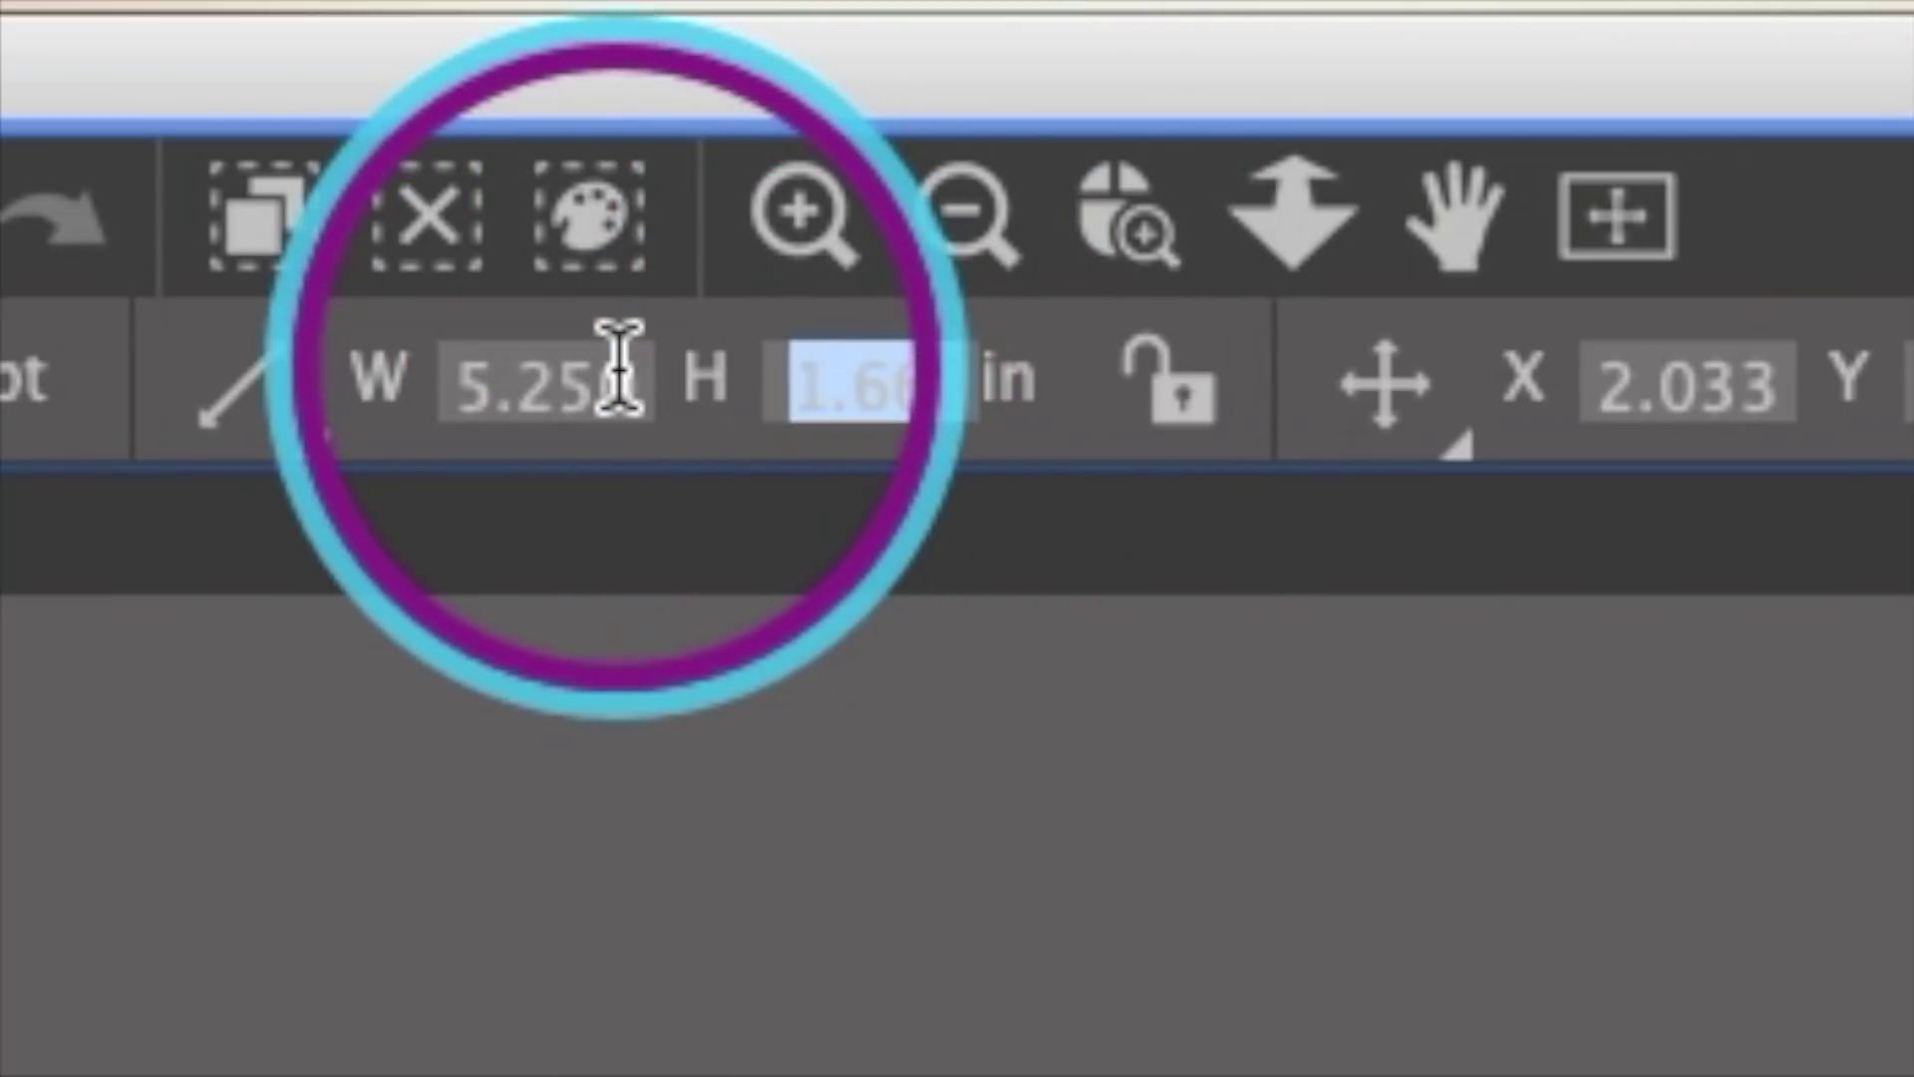
text(1.50)
key(Return)
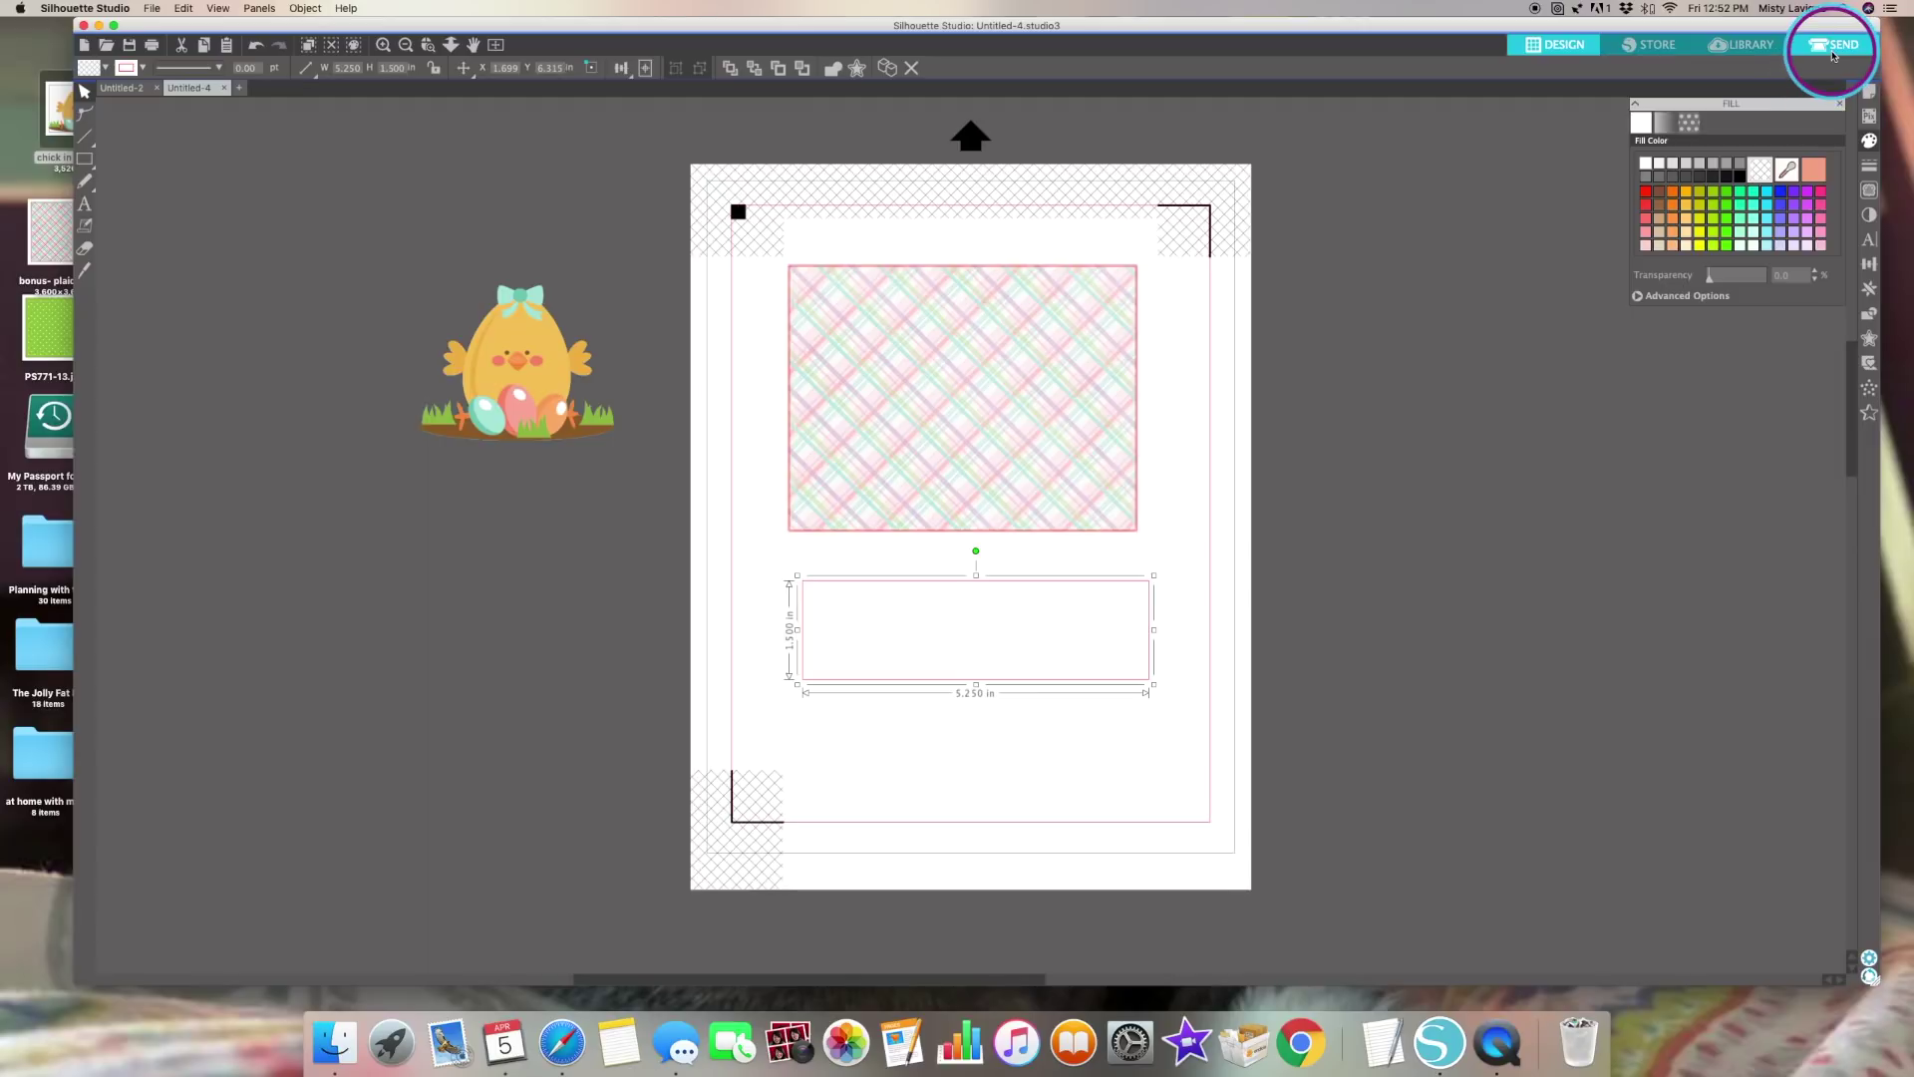
Set the small rectangle to No Cut in the send settings and return to the design view
click(1832, 55)
click(1645, 125)
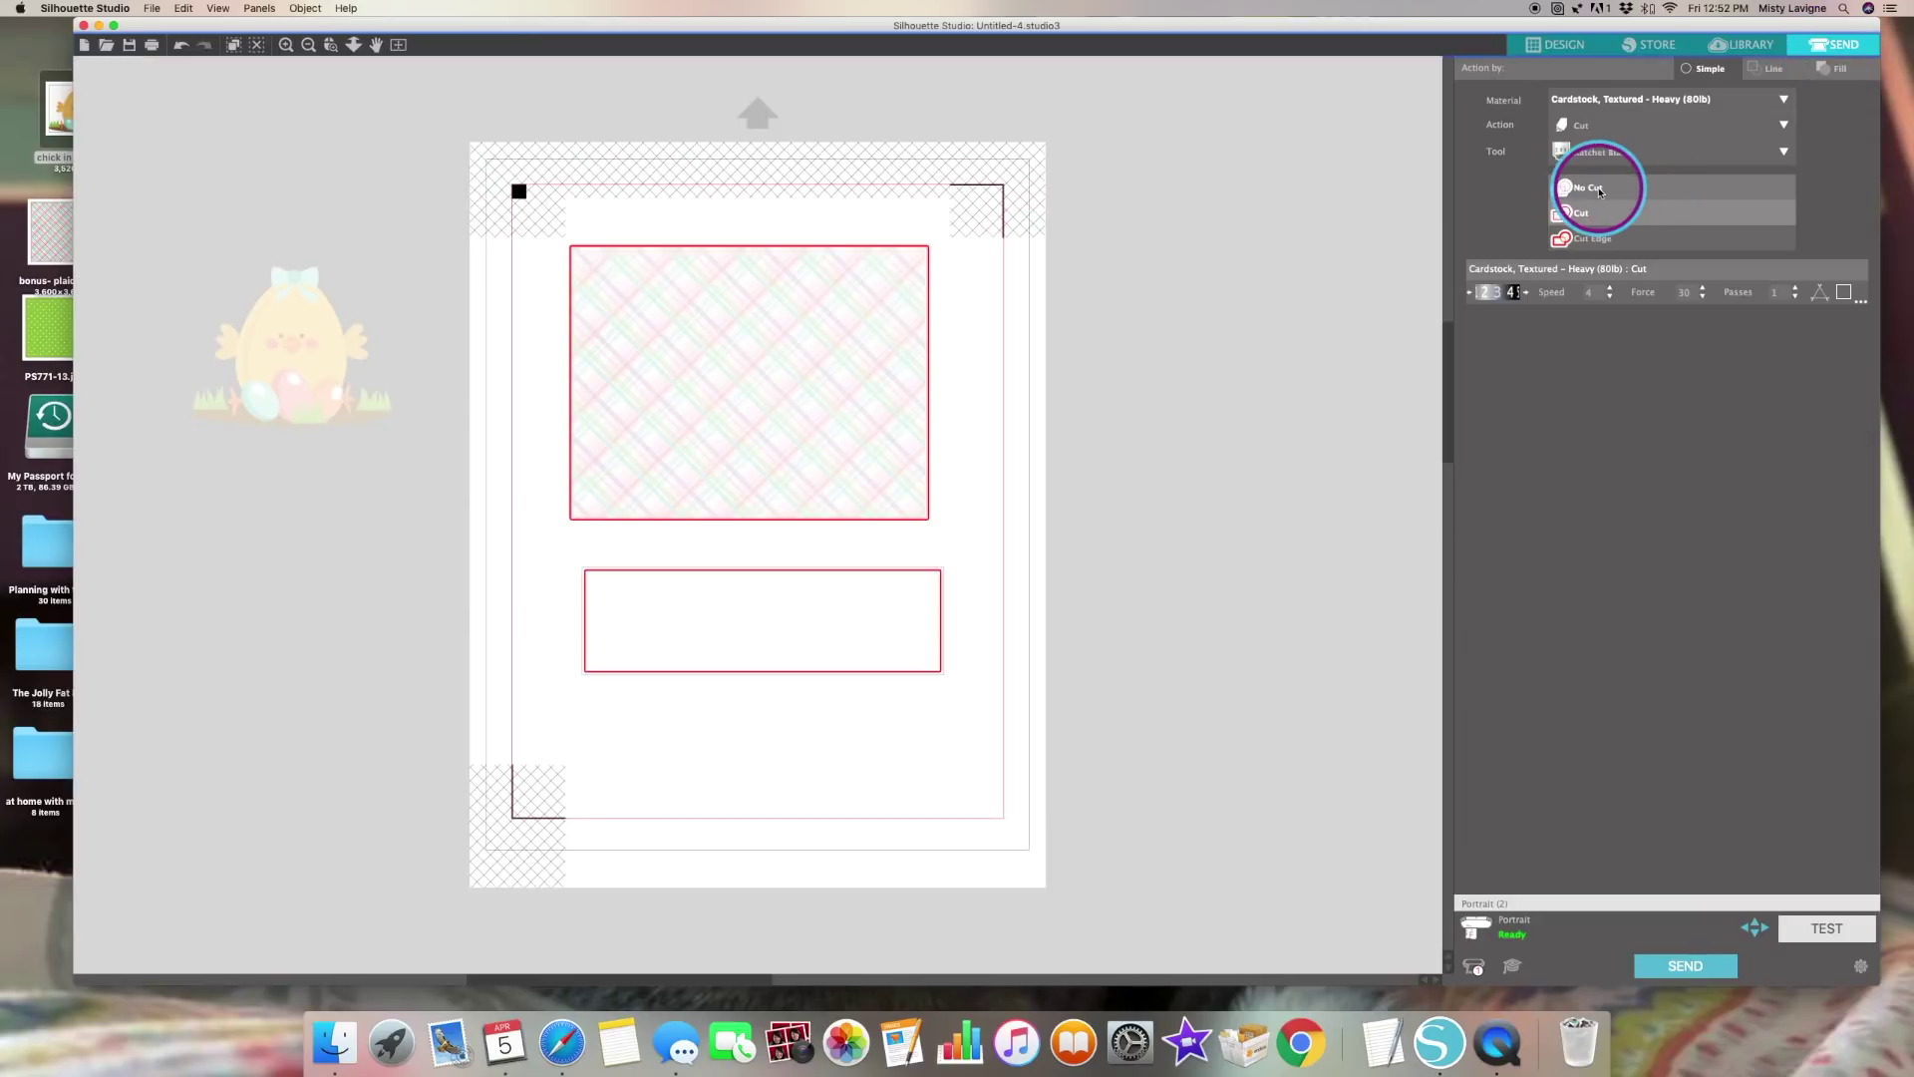
click(1606, 193)
click(1555, 44)
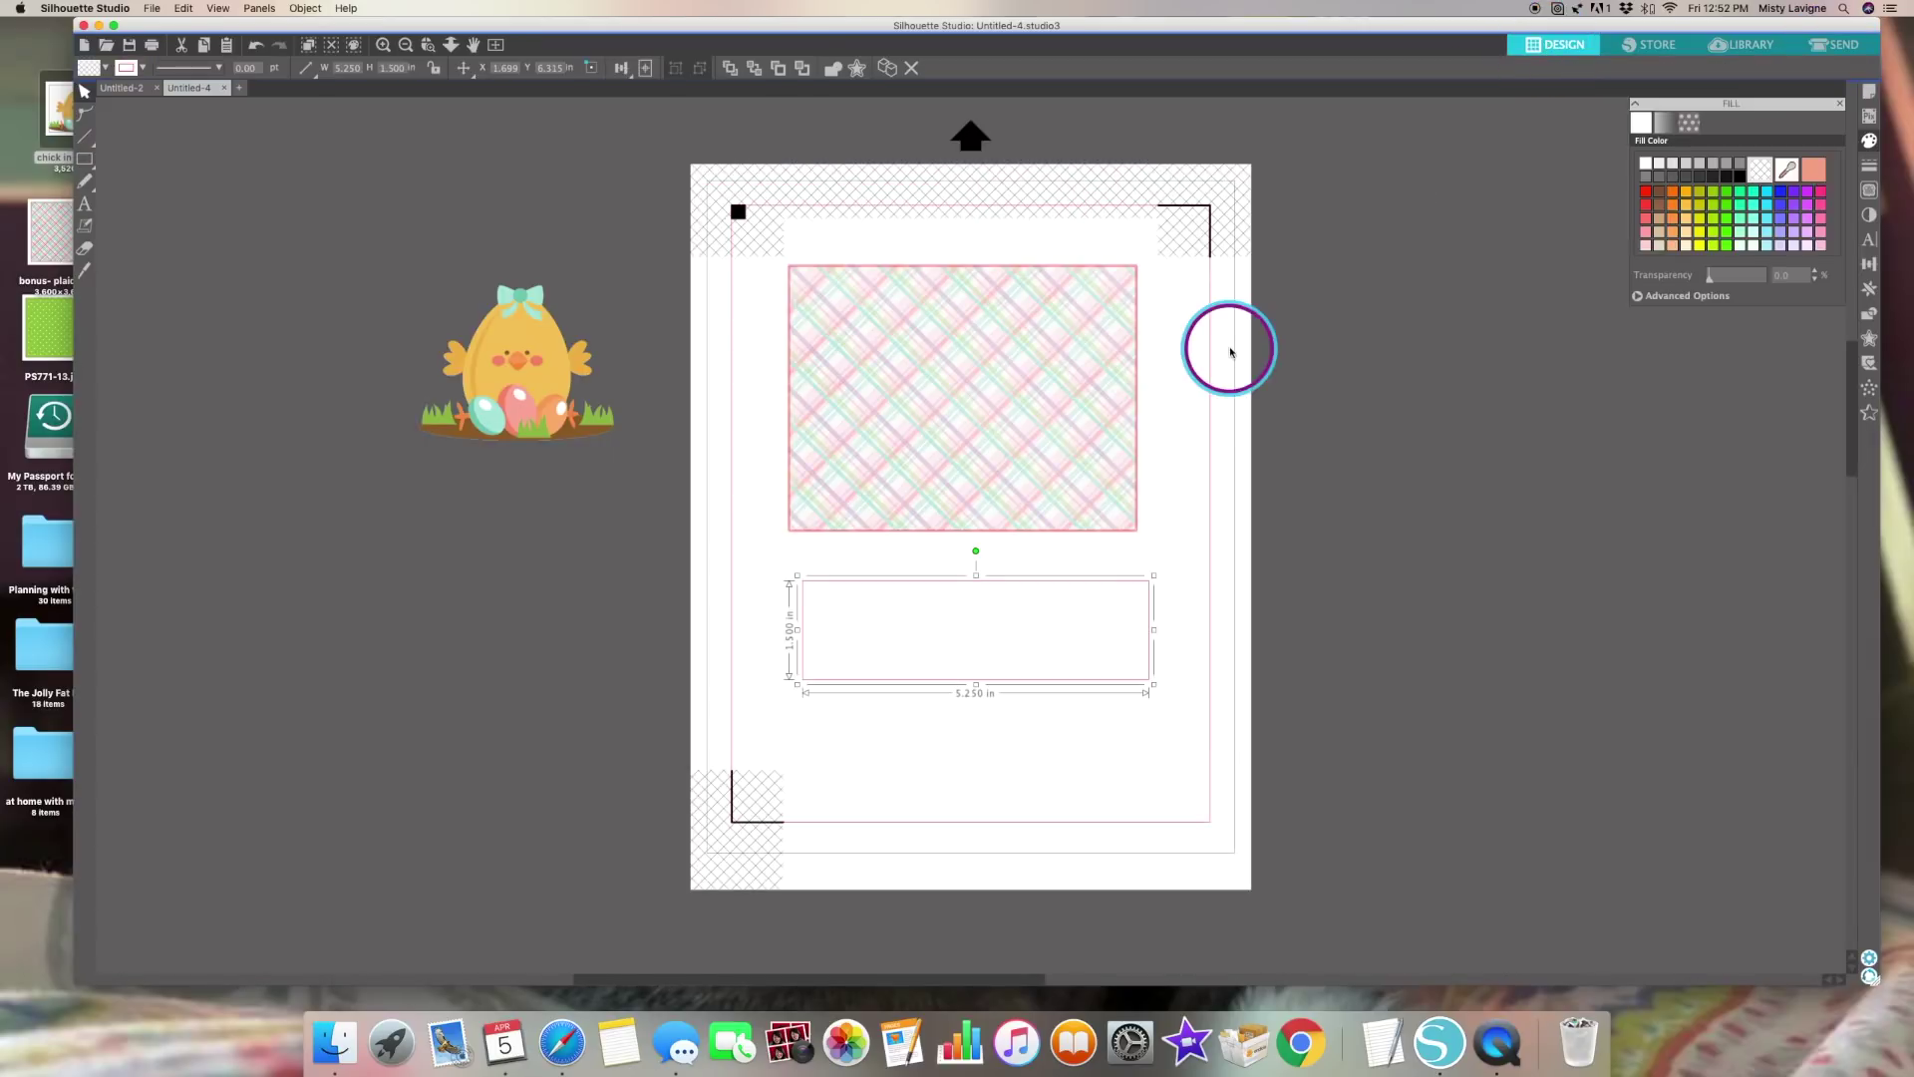
Fill the small rectangle with the green polka dot pattern from the desktop and position it along the card's lower edge
drag(46, 329, 990, 408)
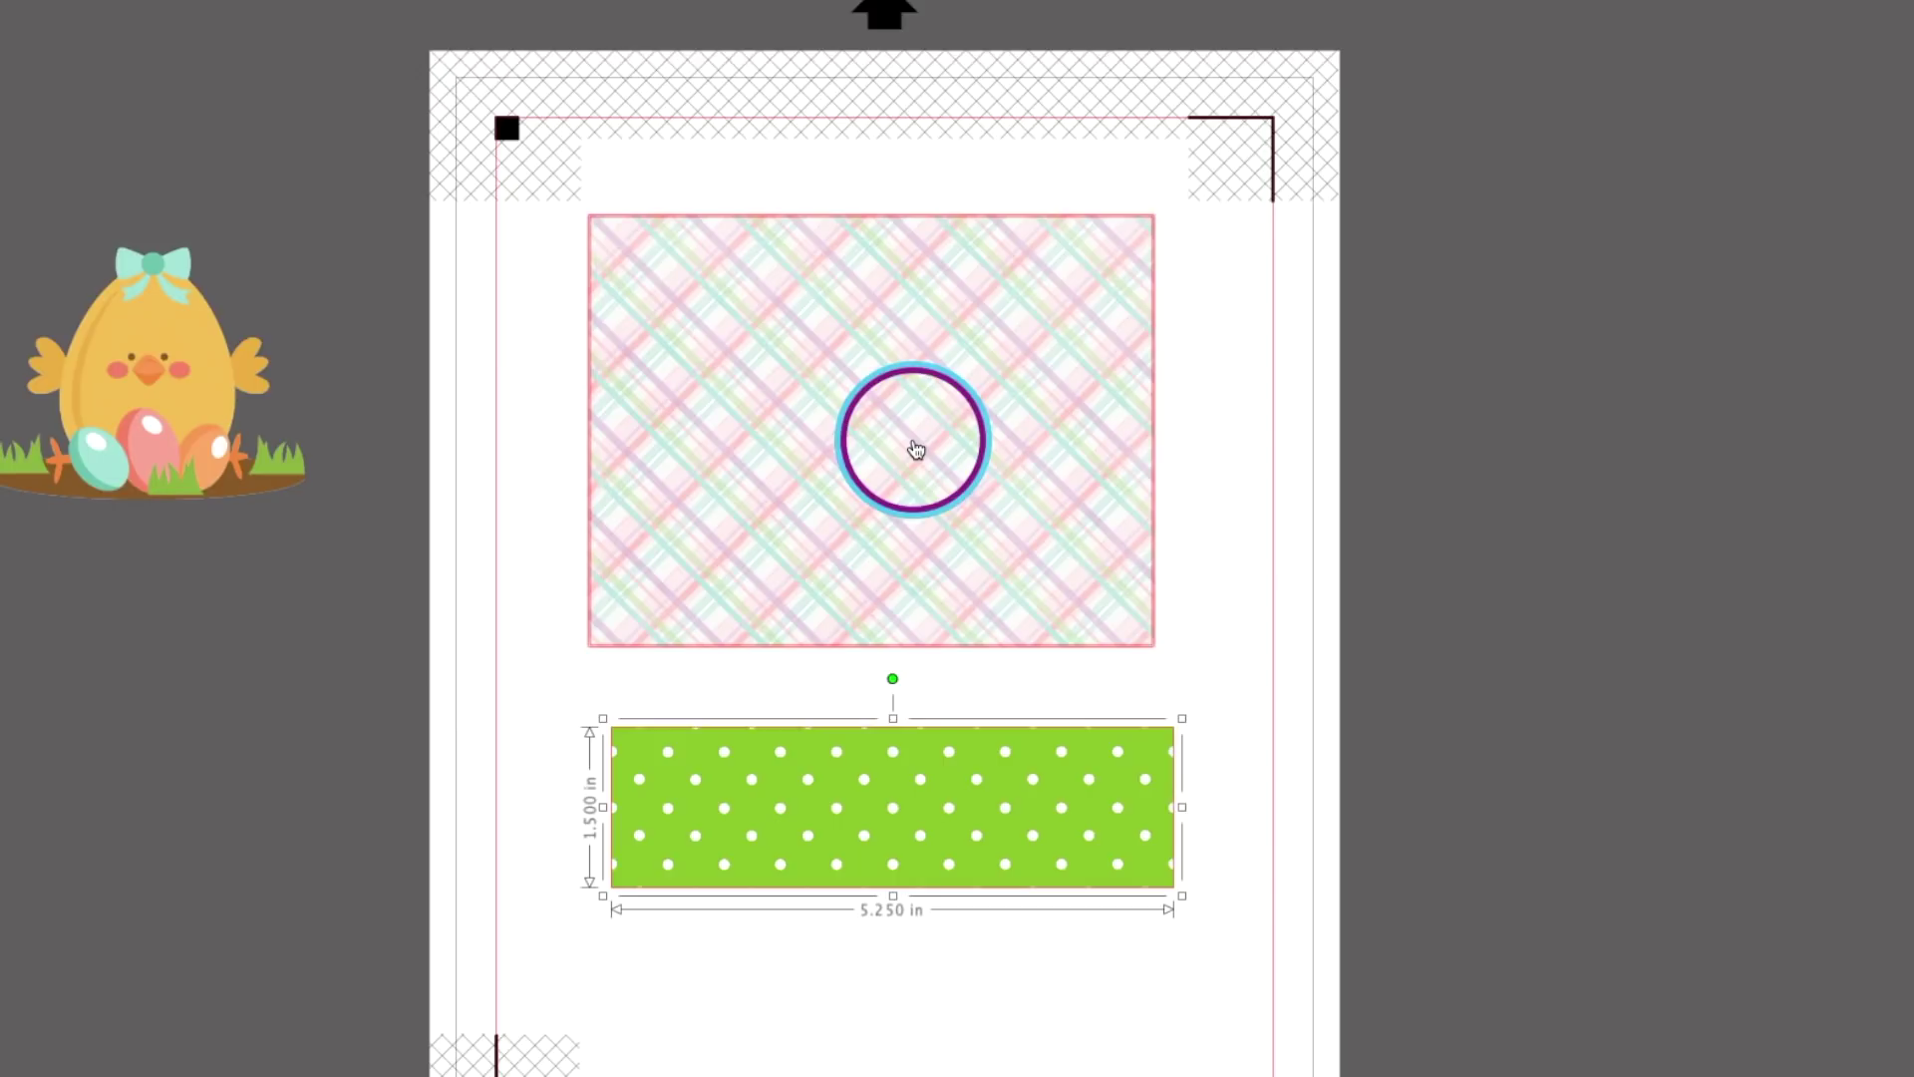
drag(979, 796, 983, 555)
Bring the chick image to the front and place it centrally on the card over the green strip
drag(175, 337, 320, 419)
right_click(327, 419)
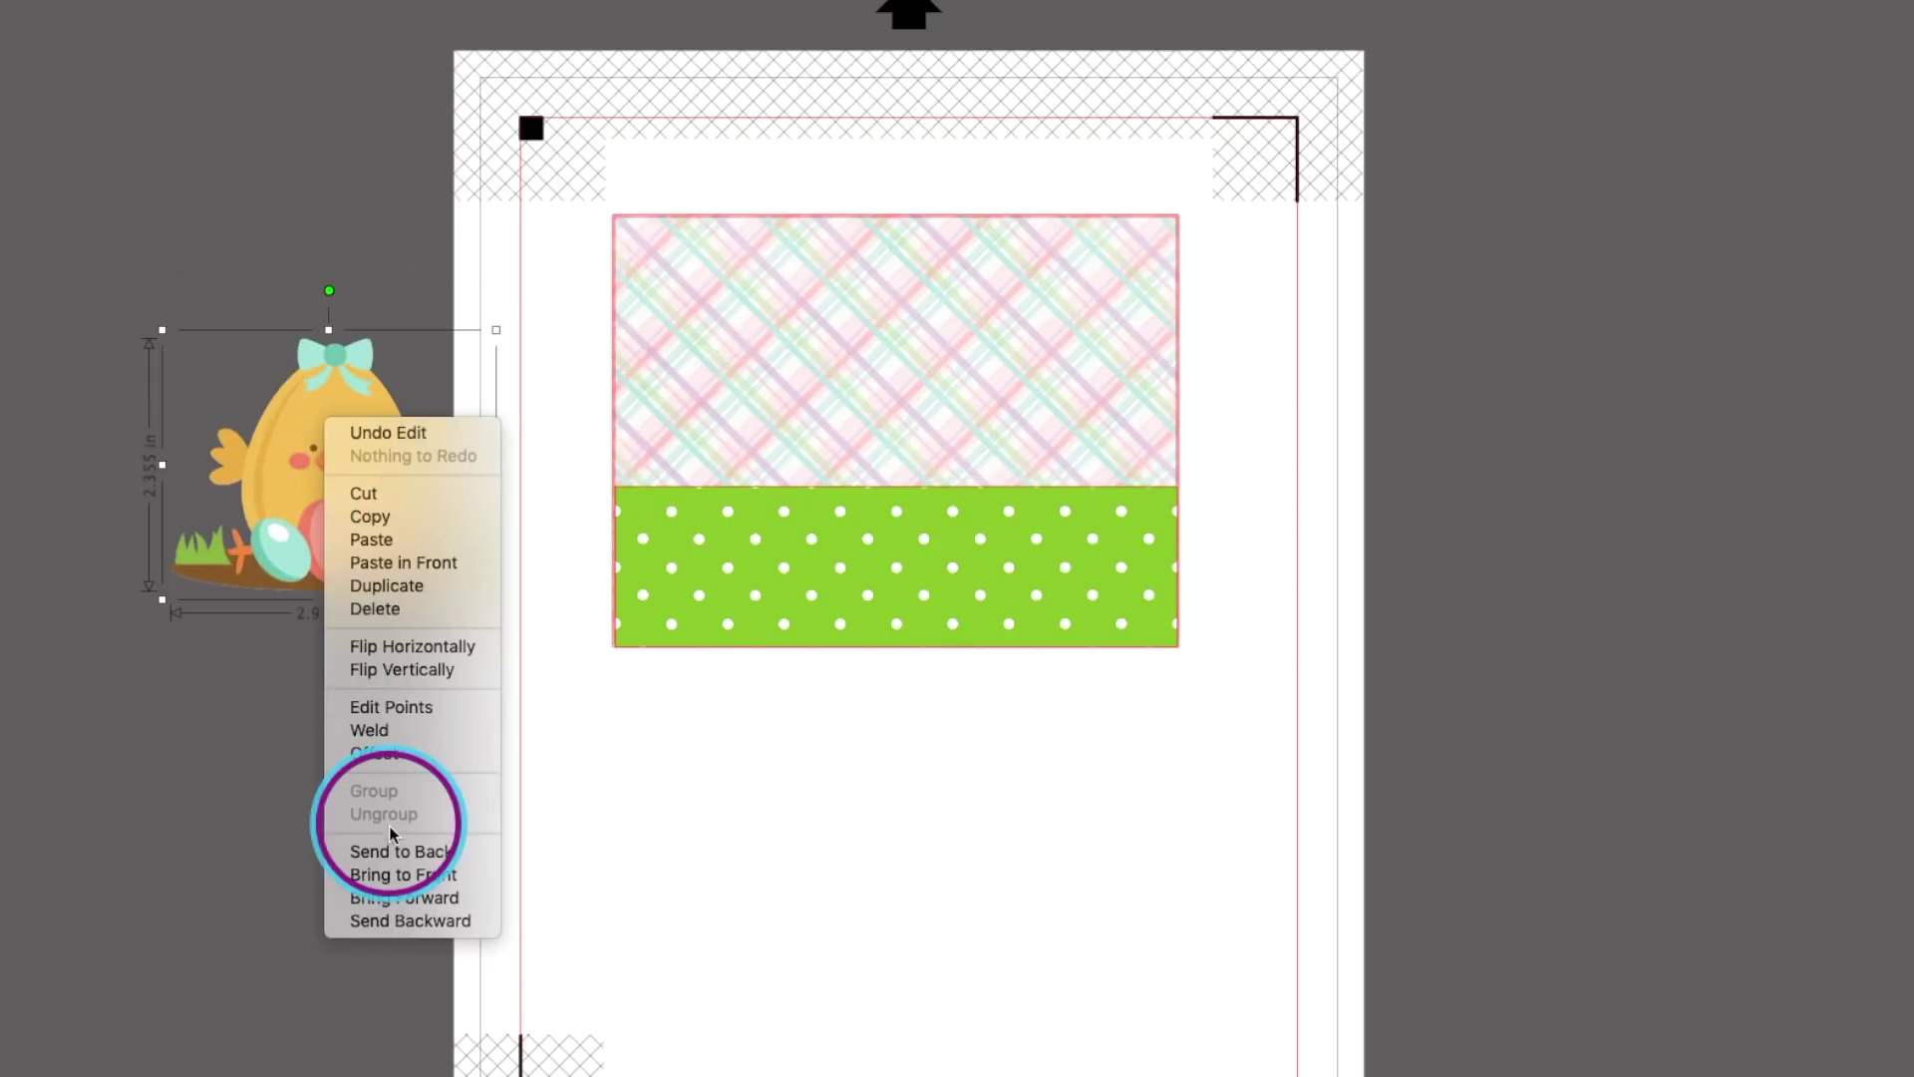
click(404, 874)
drag(316, 534, 888, 517)
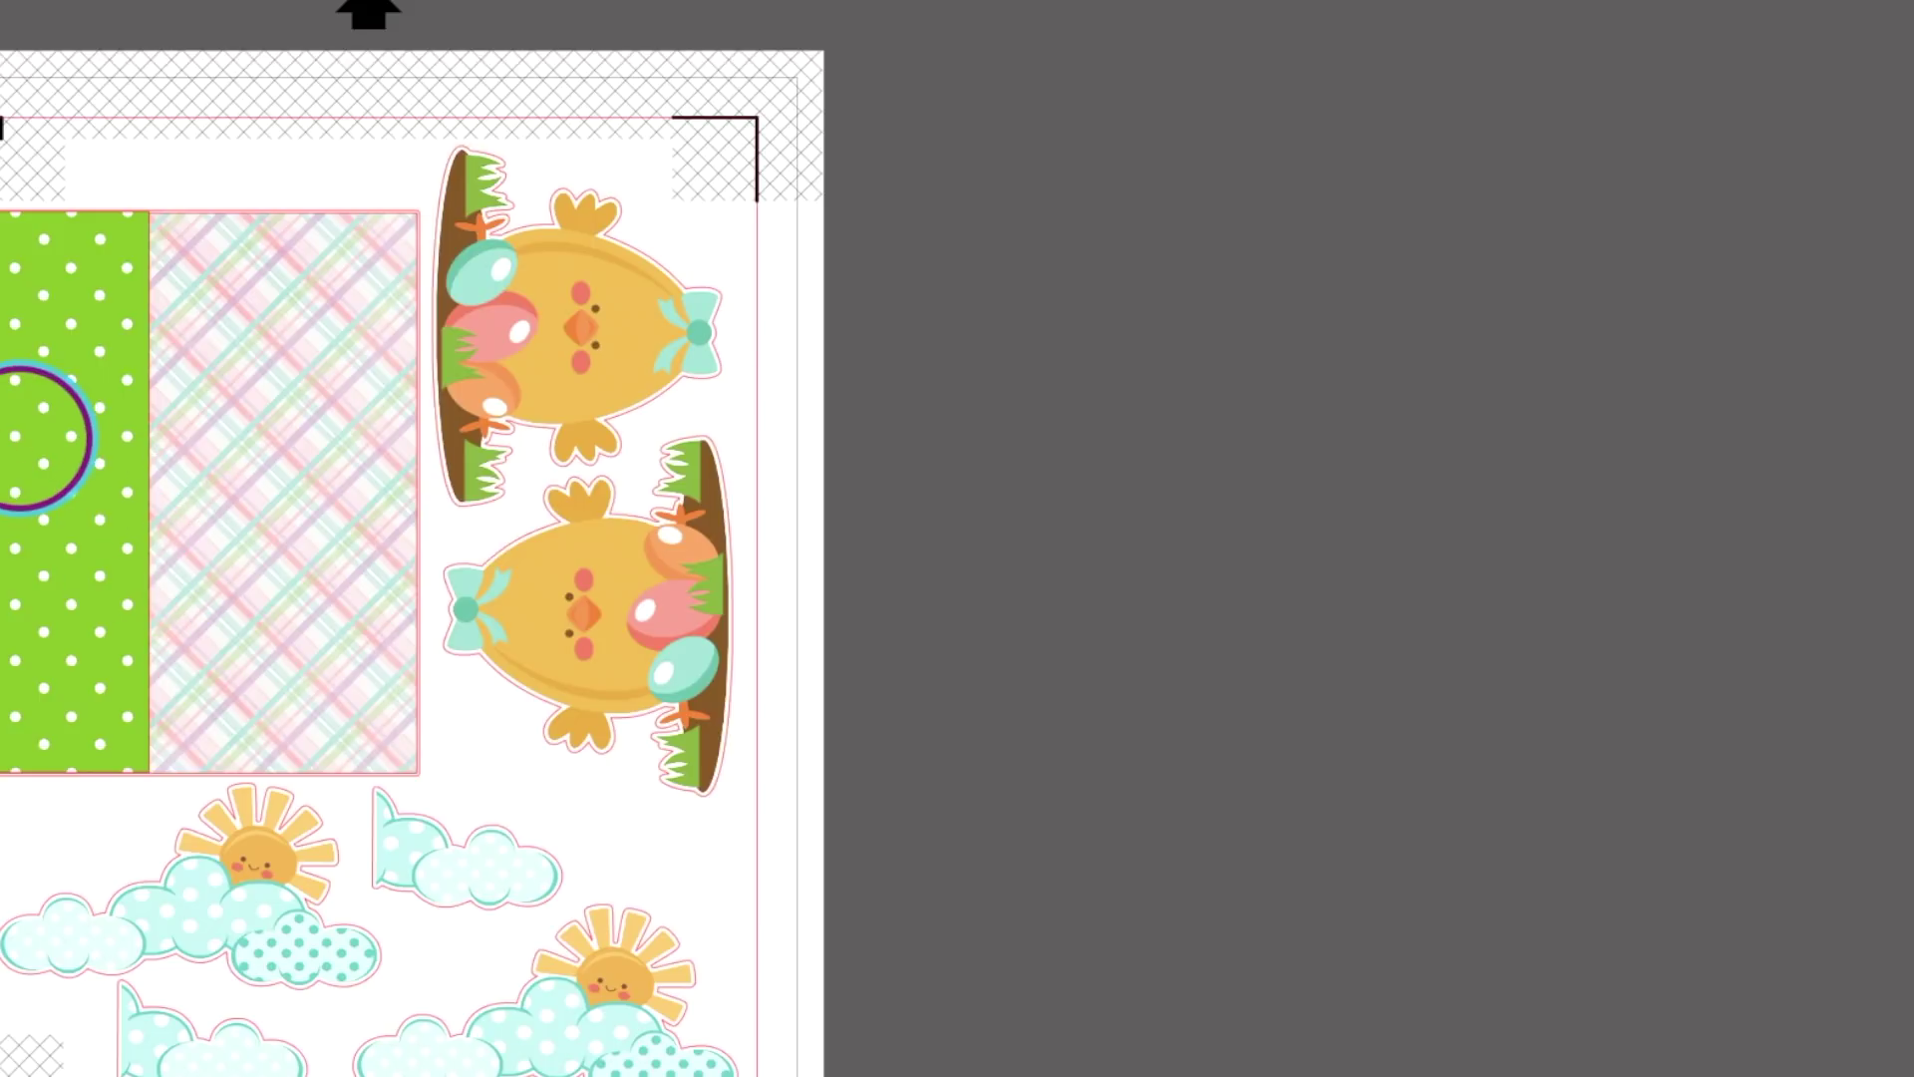
Copy the sideways outlined chick from the other open document, paste it into this layout, and move it off the page
right_click(614, 307)
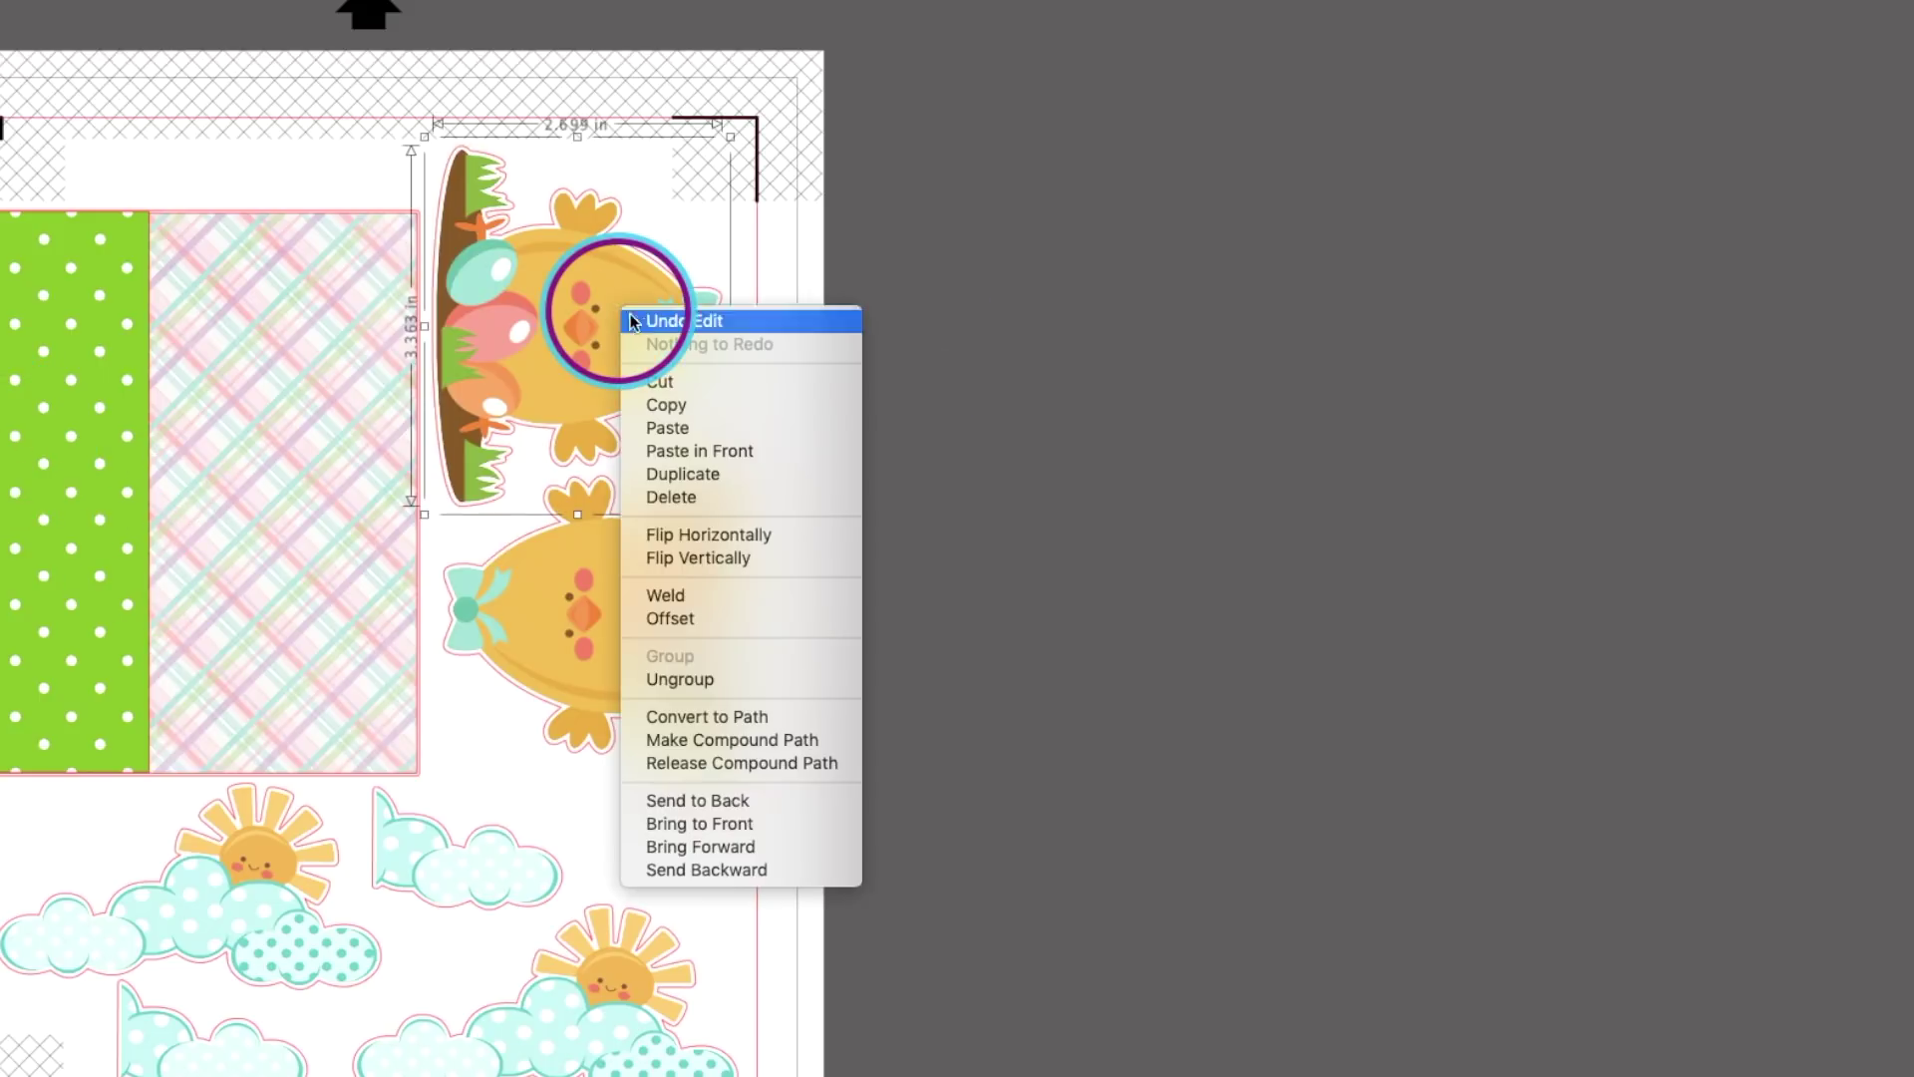
click(678, 405)
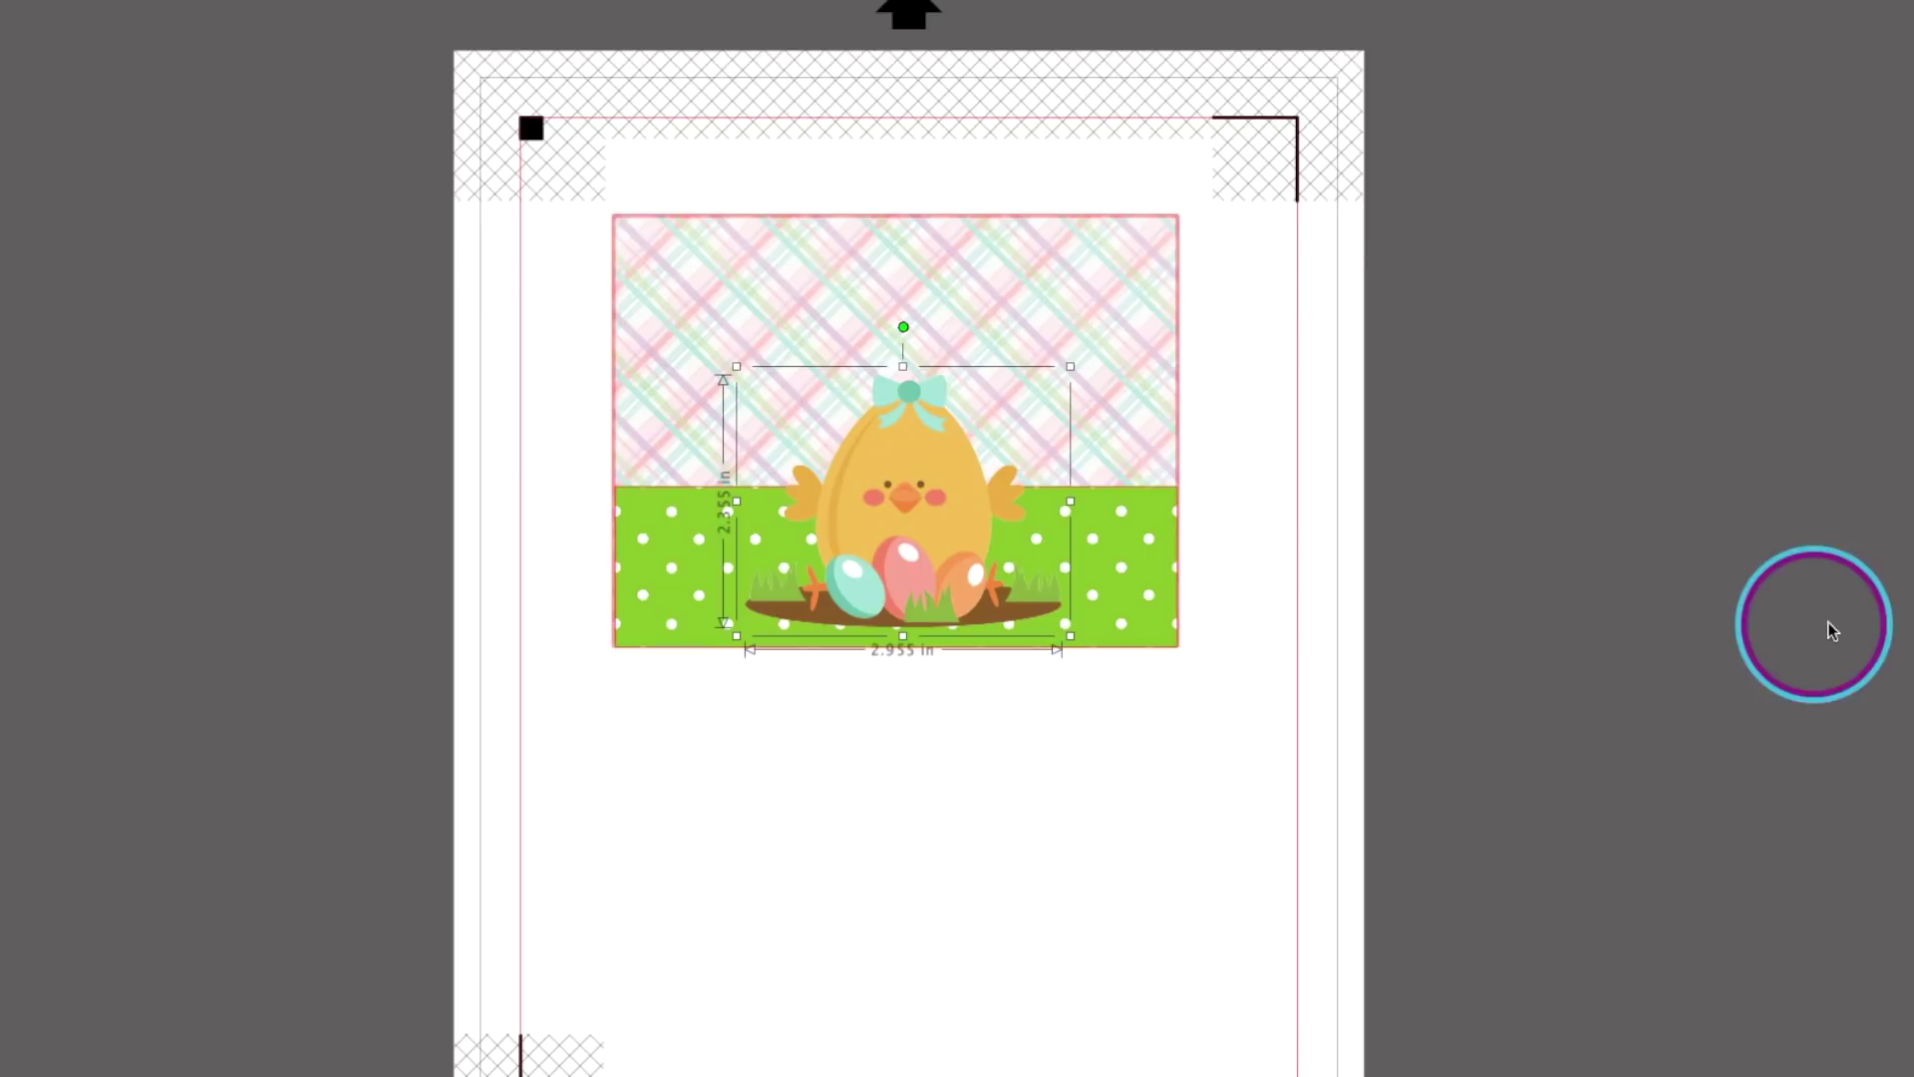
right_click(1713, 560)
click(1825, 680)
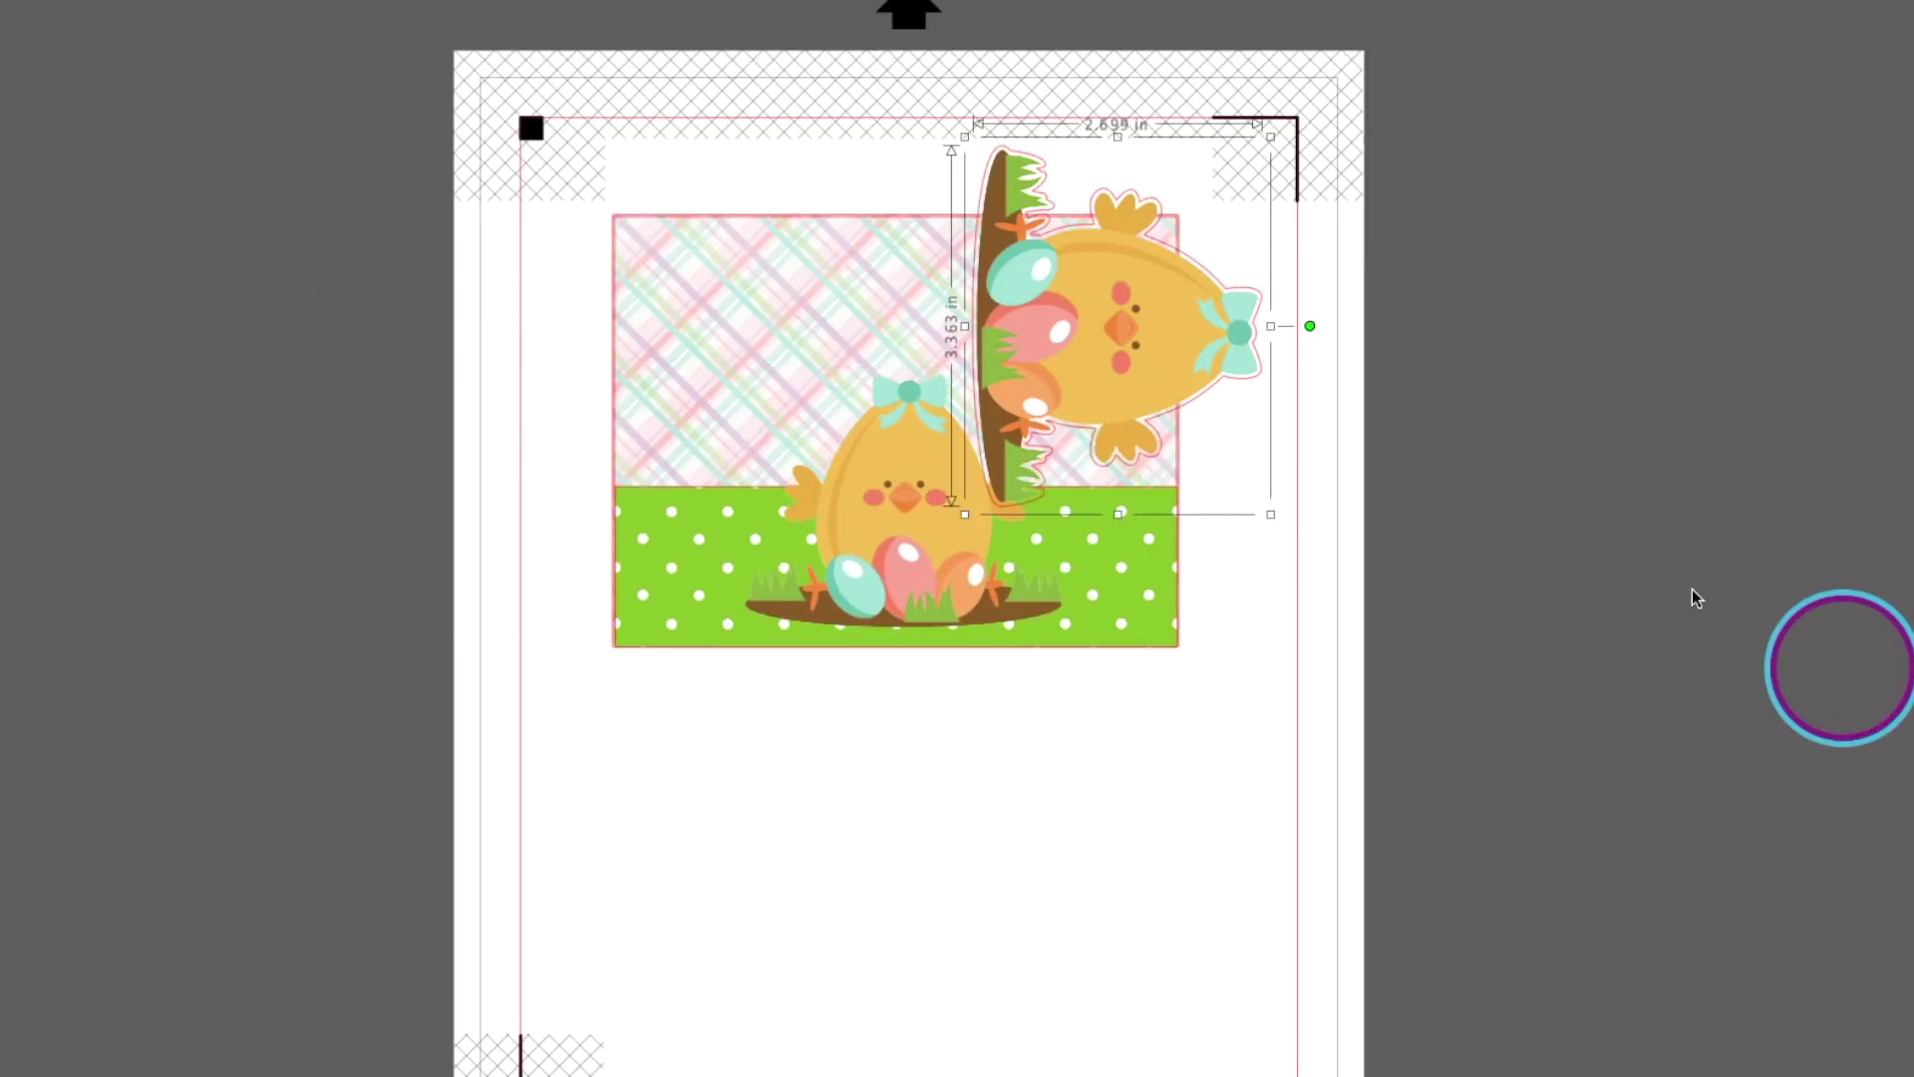
drag(1176, 342, 1675, 396)
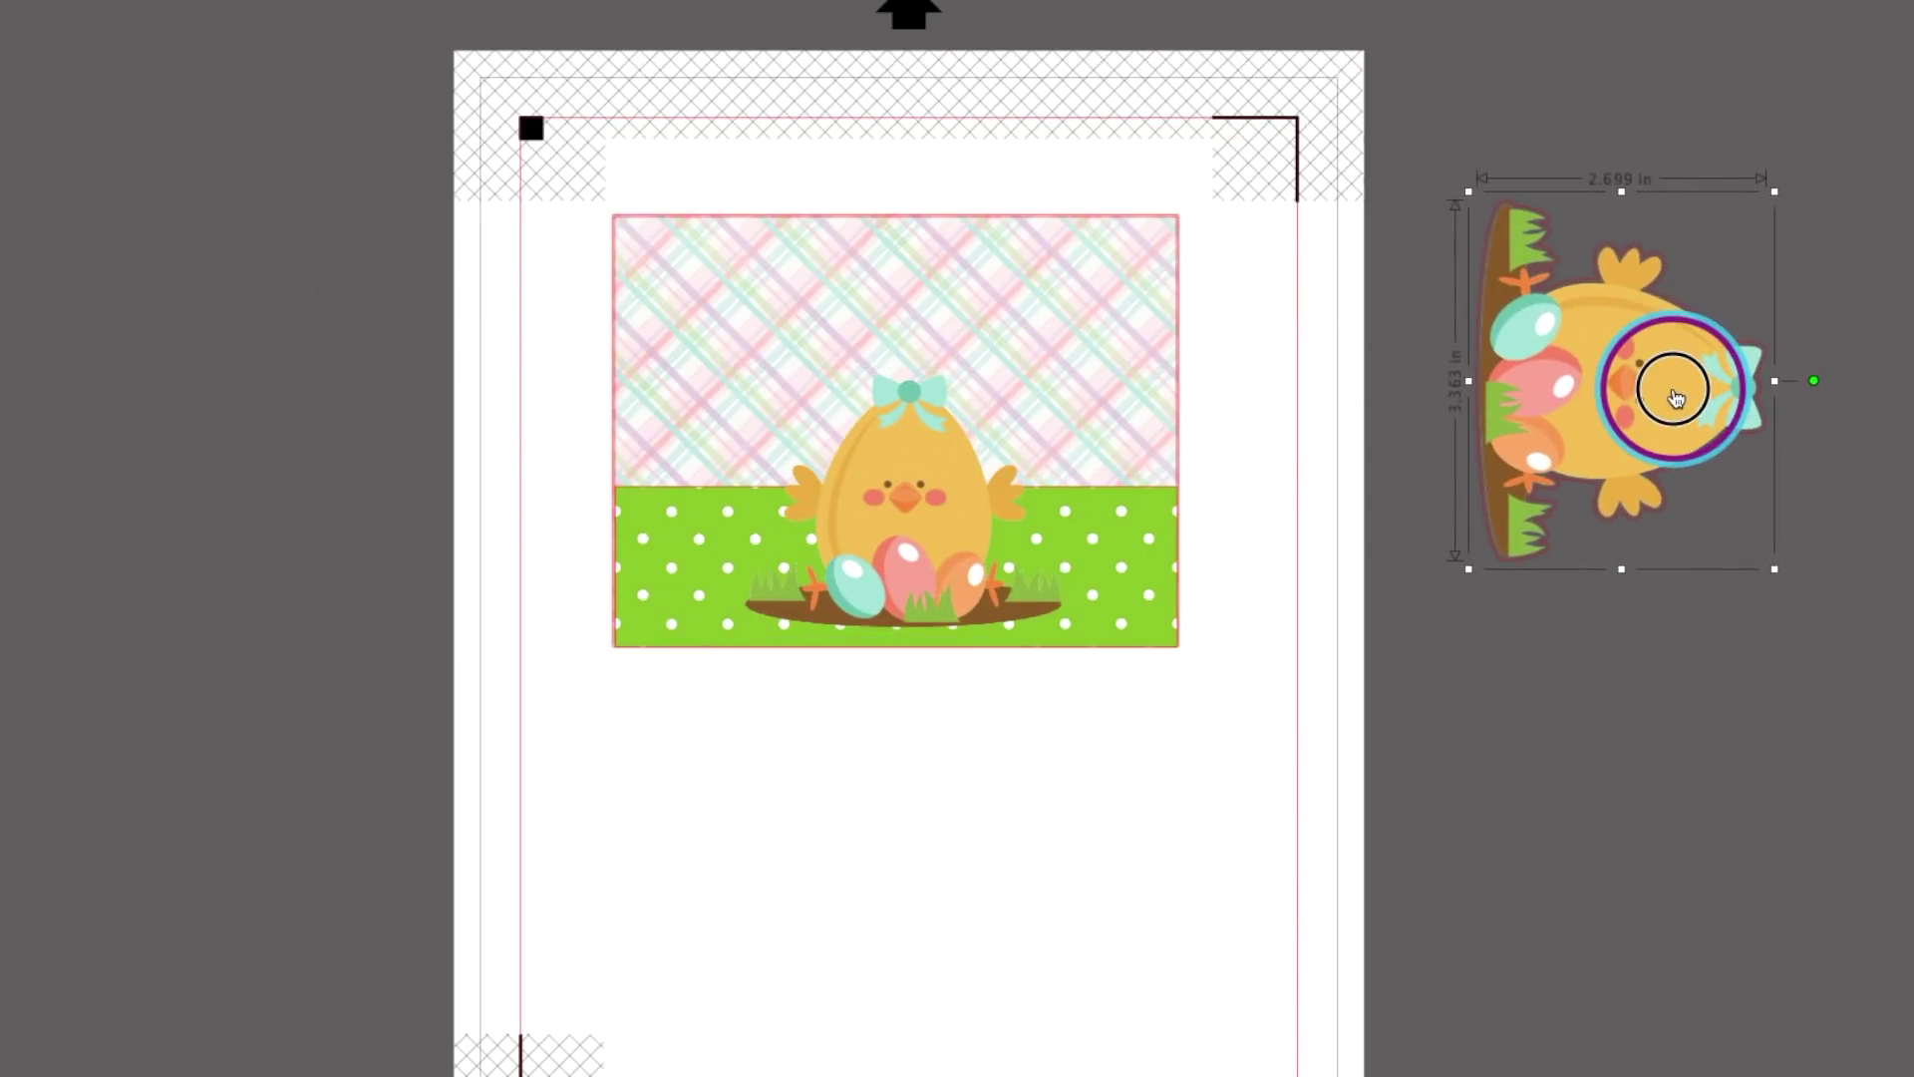
Lock the aspect ratio of the chick on the card and set its width to 3.63 in
click(940, 512)
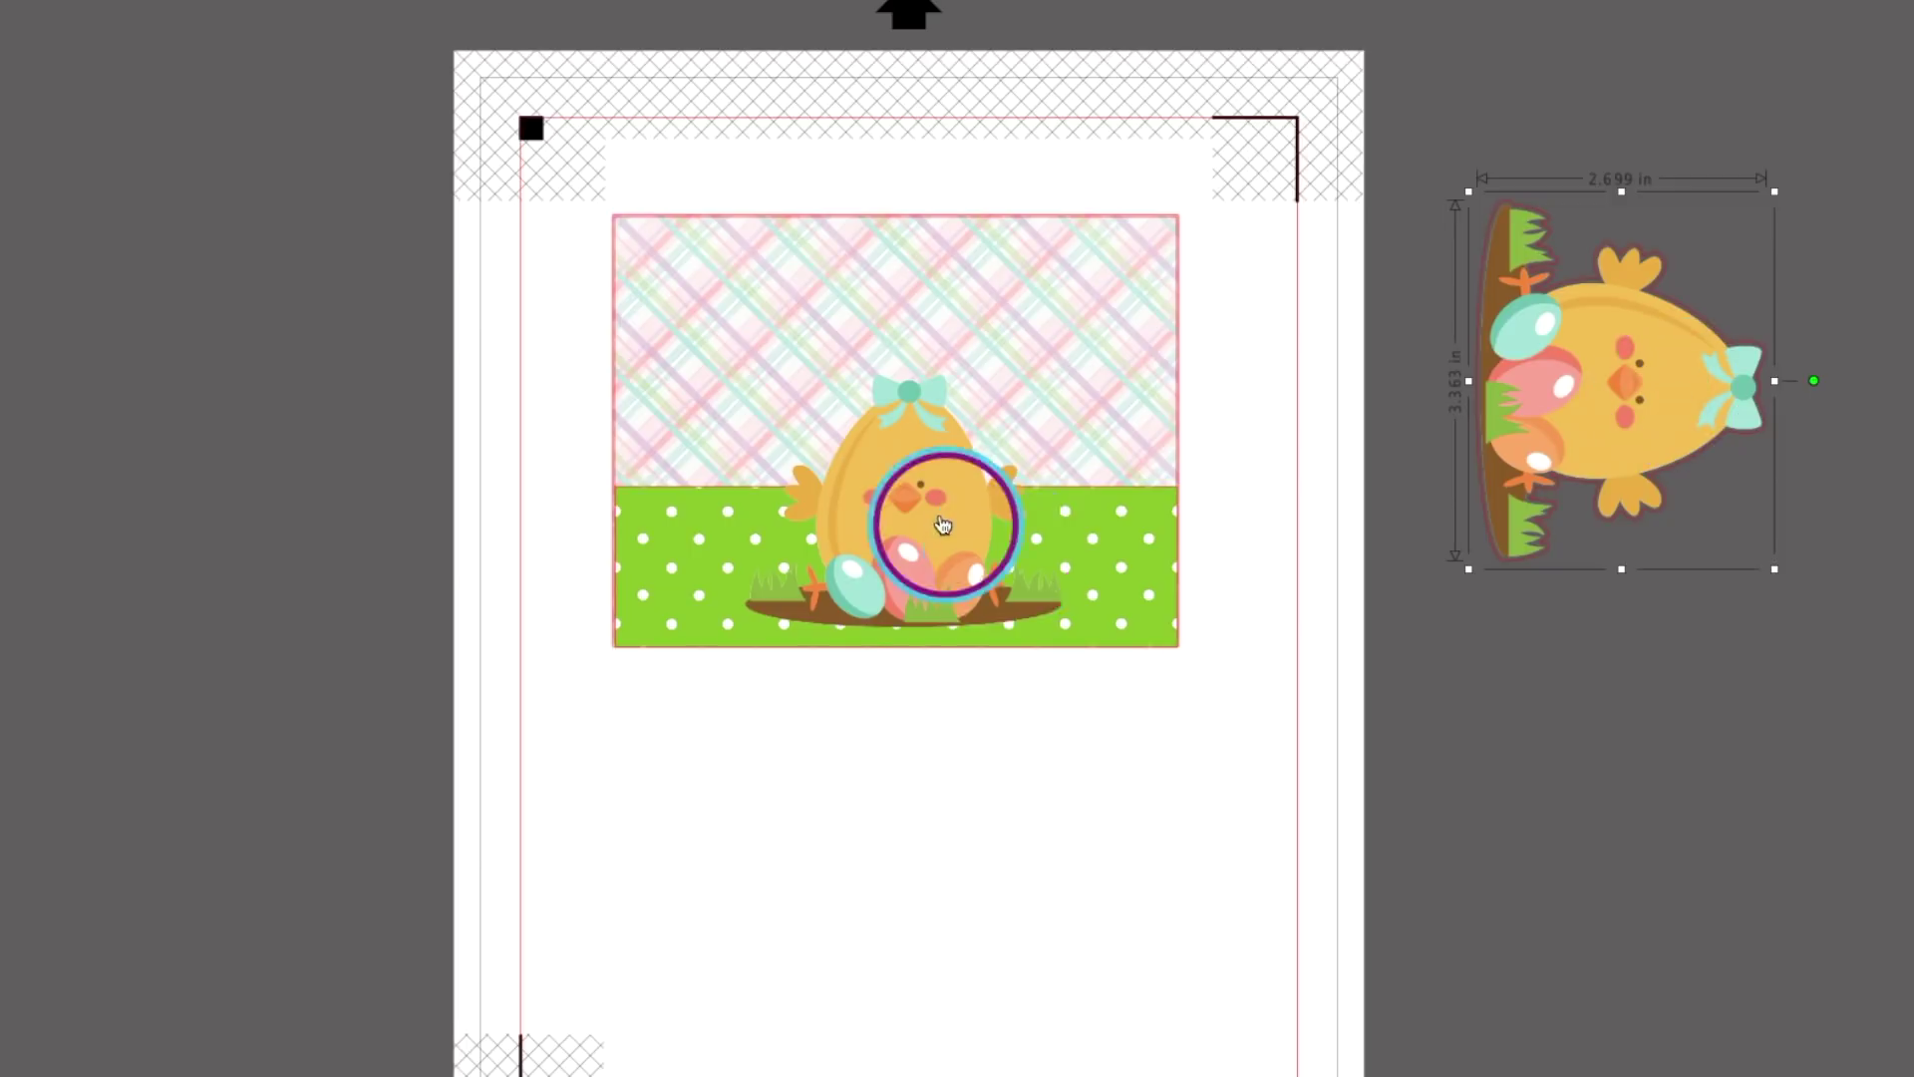
click(356, 67)
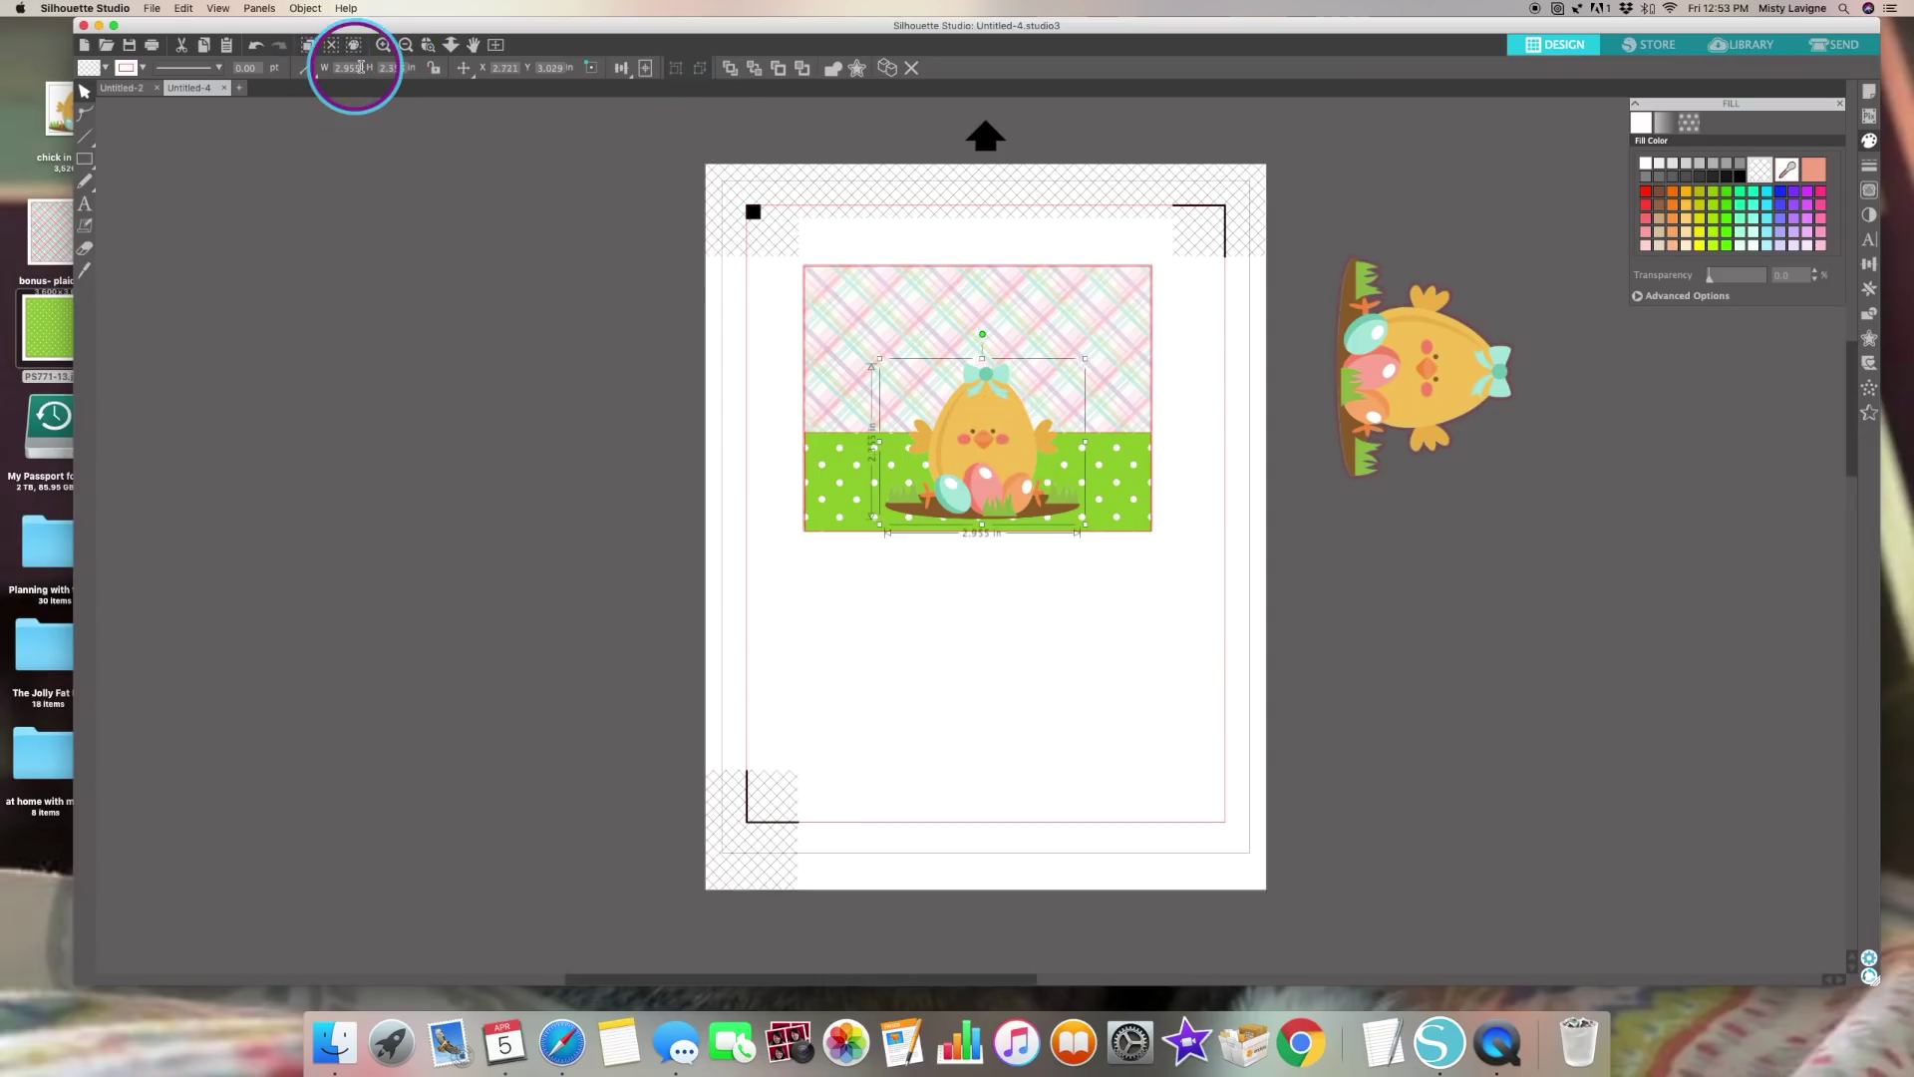
double_click(356, 67)
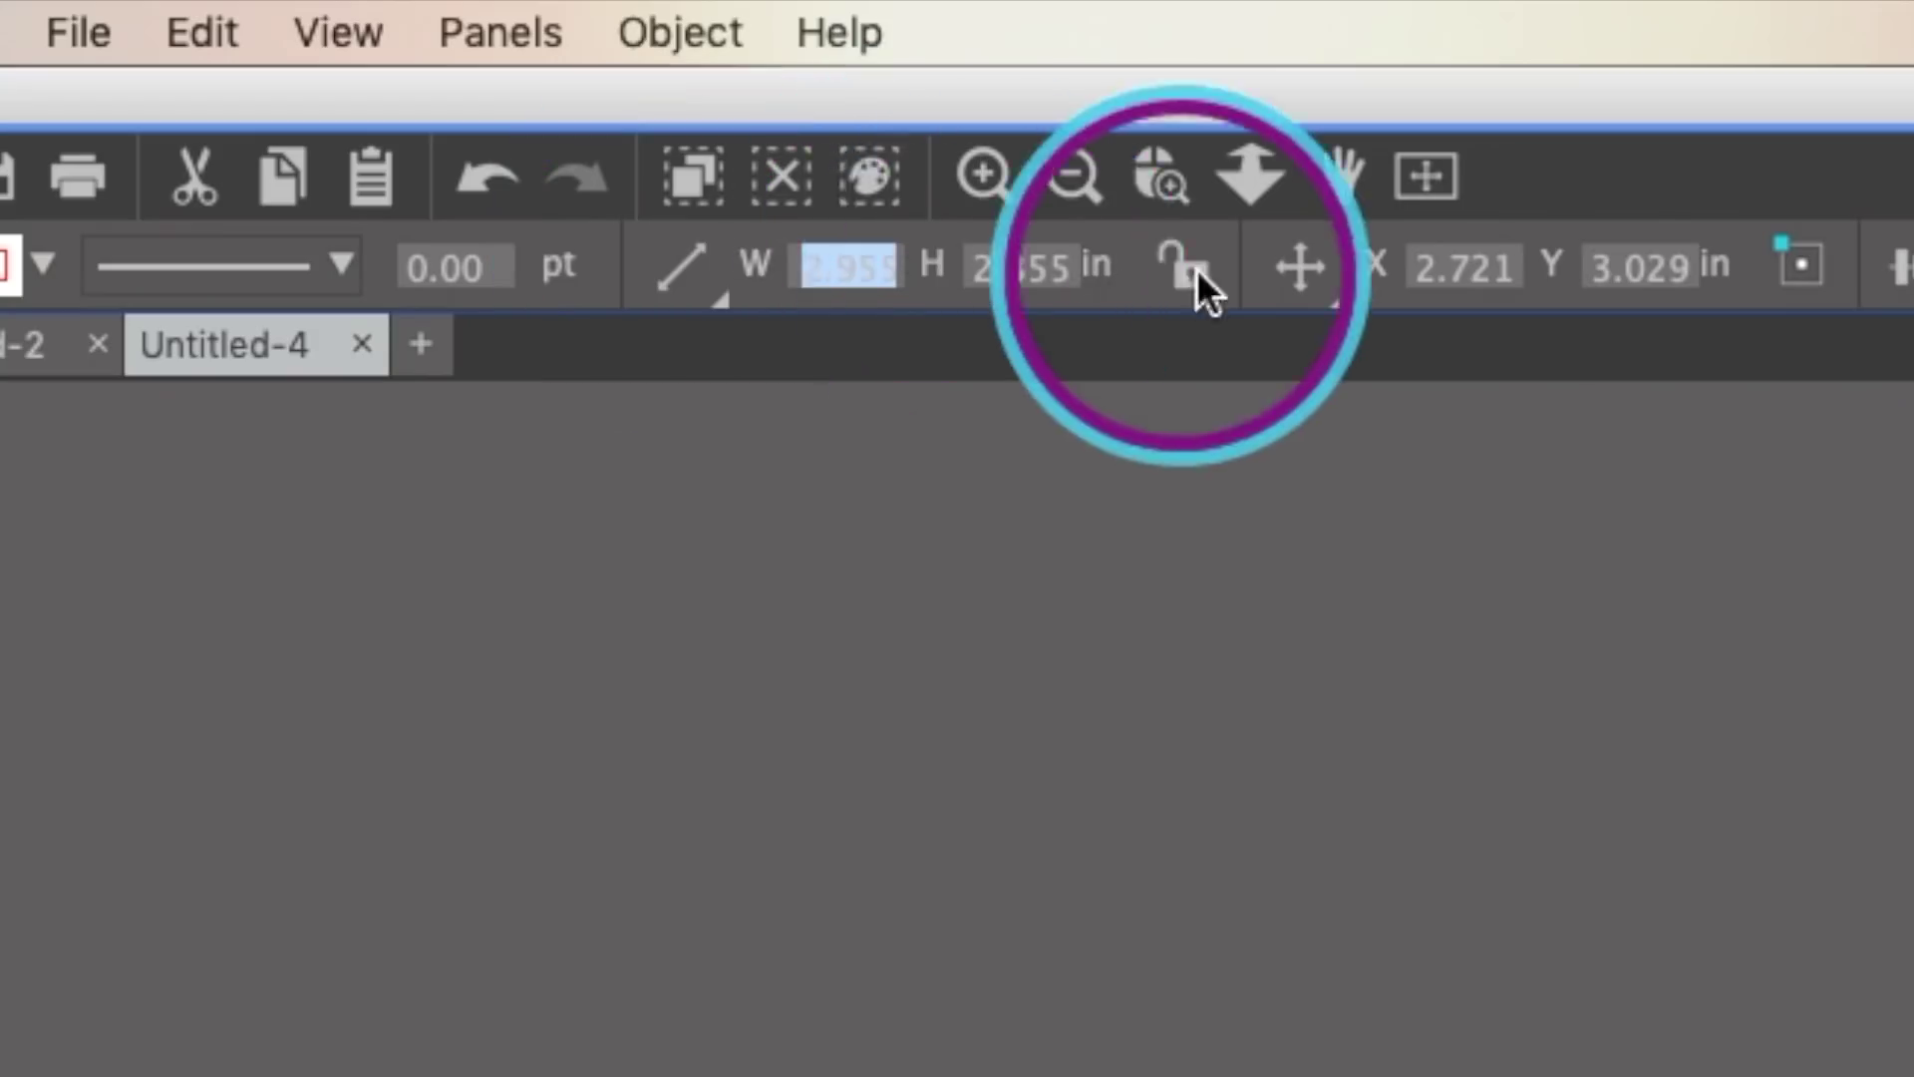
click(1199, 272)
drag(902, 263, 738, 256)
text(3.63)
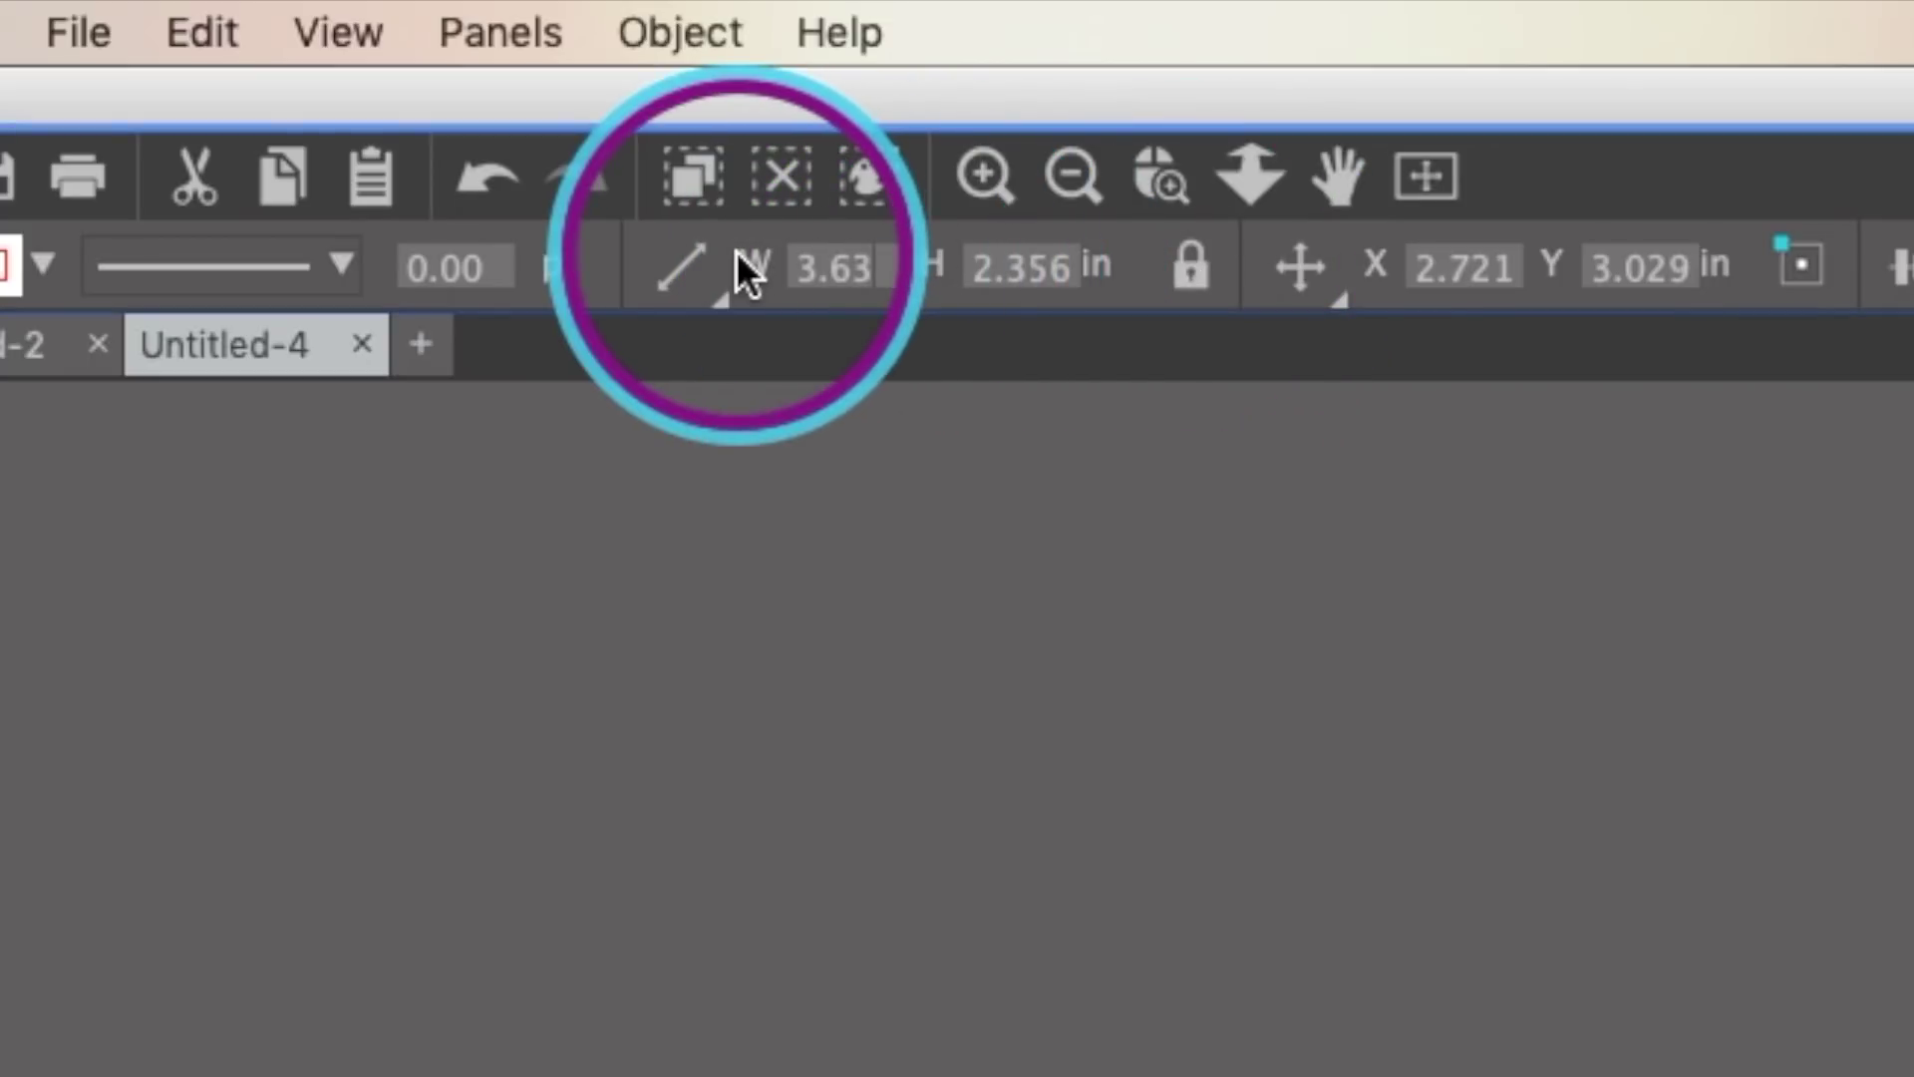
key(Return)
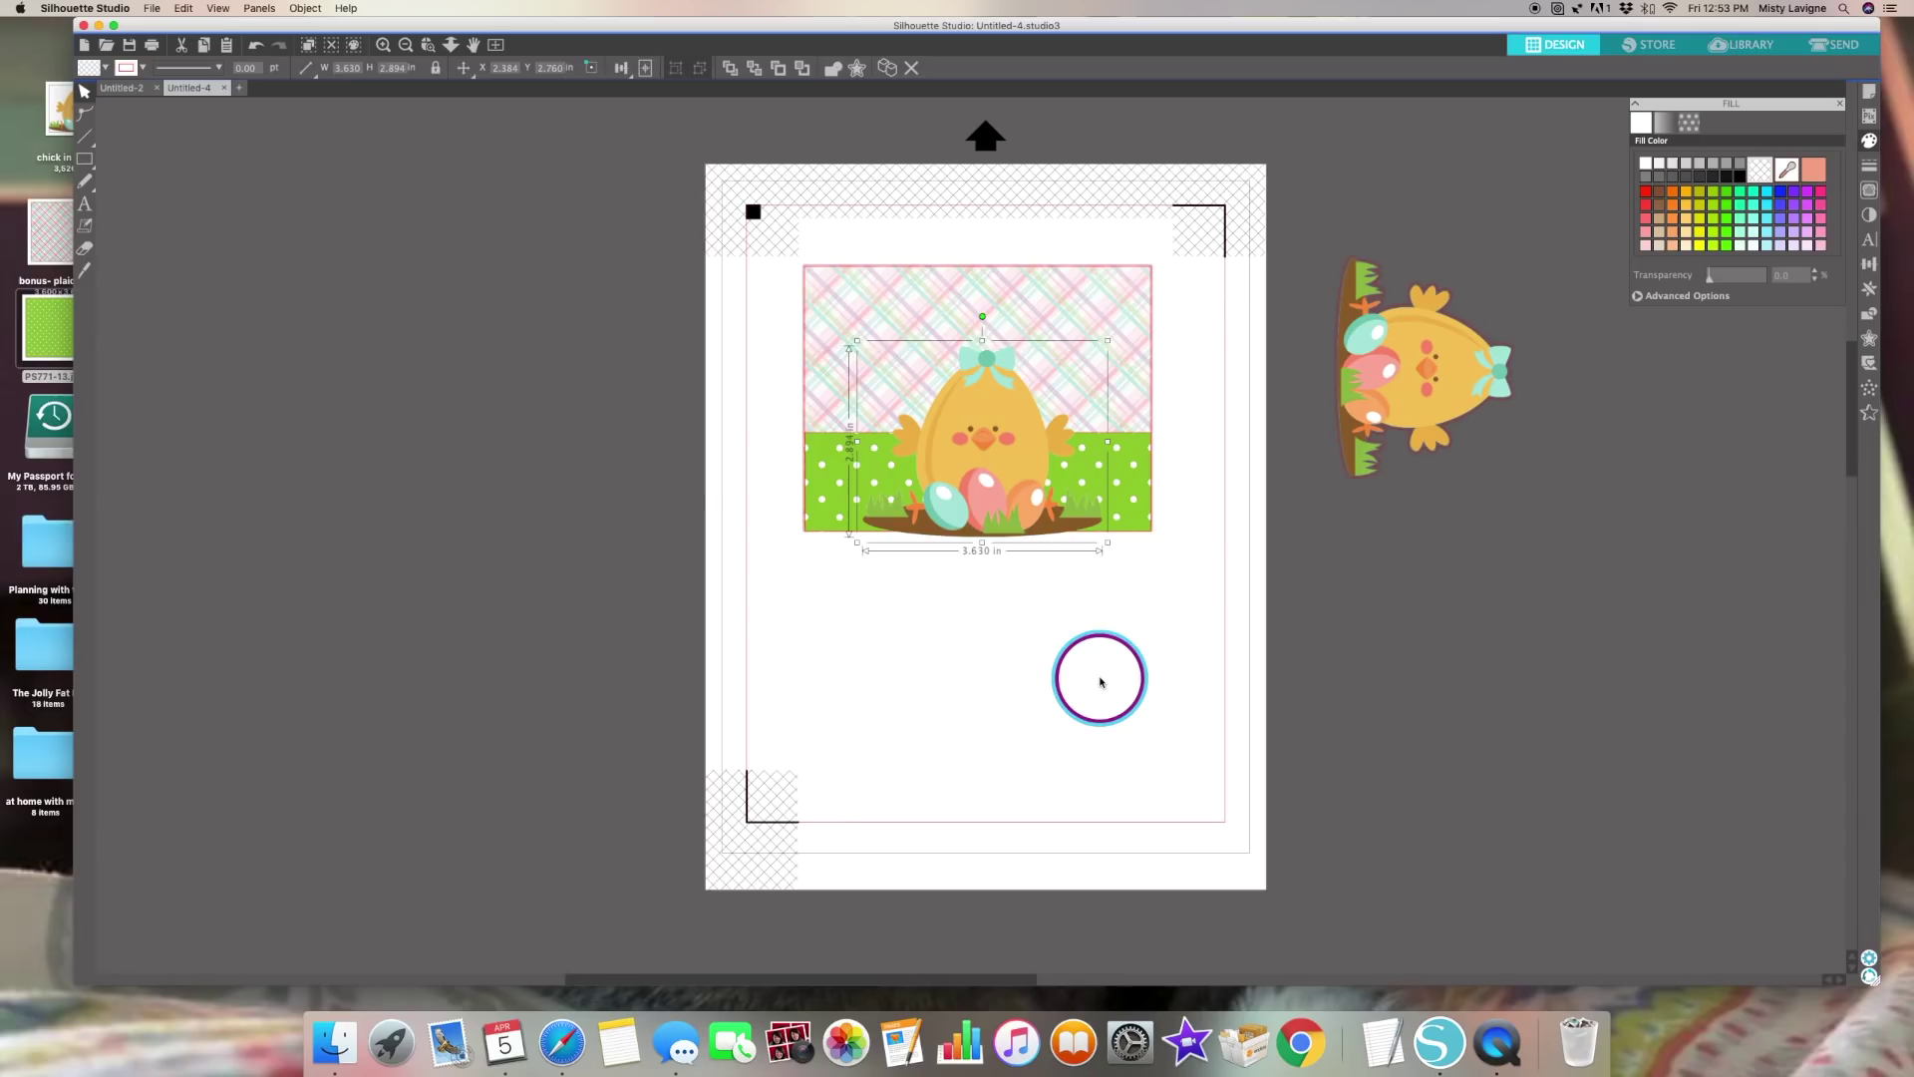
Move the enlarged chick off the card to the empty area beside the page, and select the sideways outlined chick
click(1007, 503)
drag(984, 440, 472, 427)
click(1418, 375)
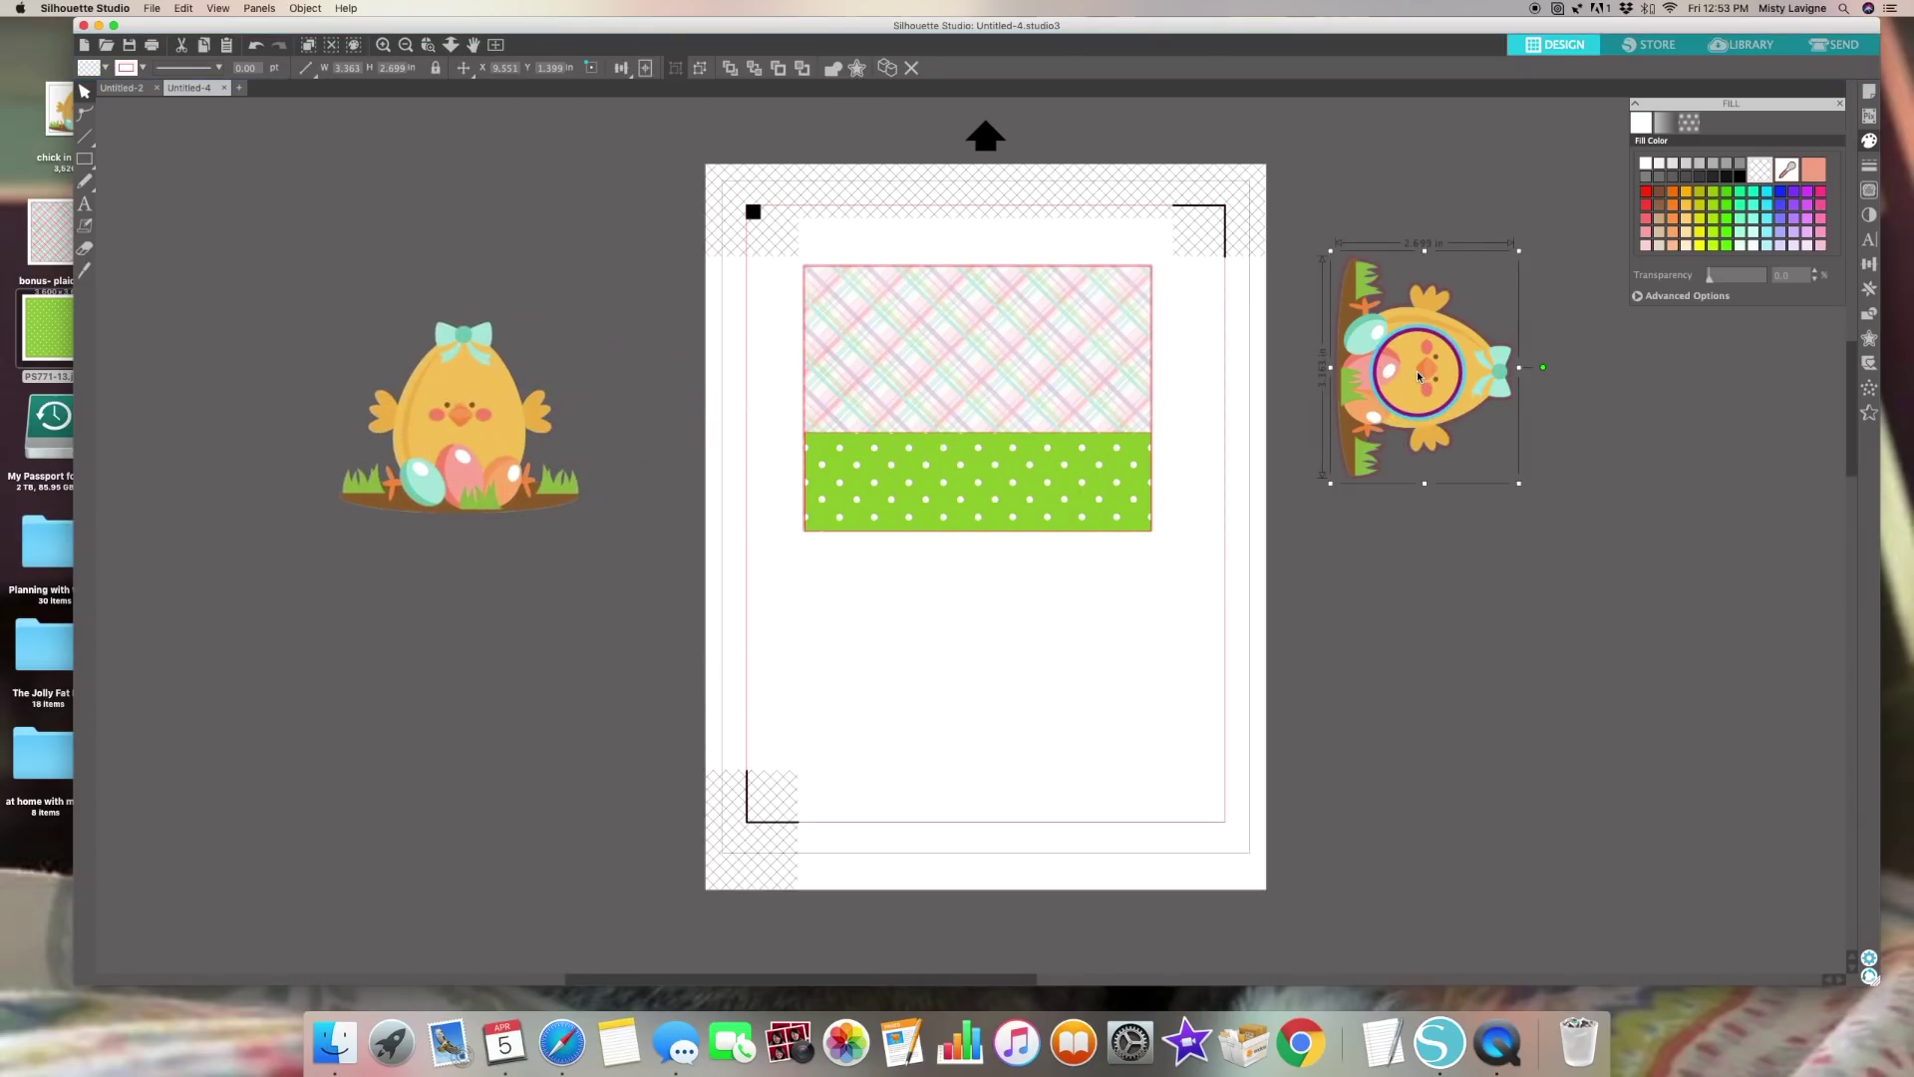
Delete the sideways outlined chick and move the upright chick to the empty area on the opposite side of the page
key(Delete)
drag(1414, 372, 537, 436)
drag(537, 435, 960, 575)
click(1067, 581)
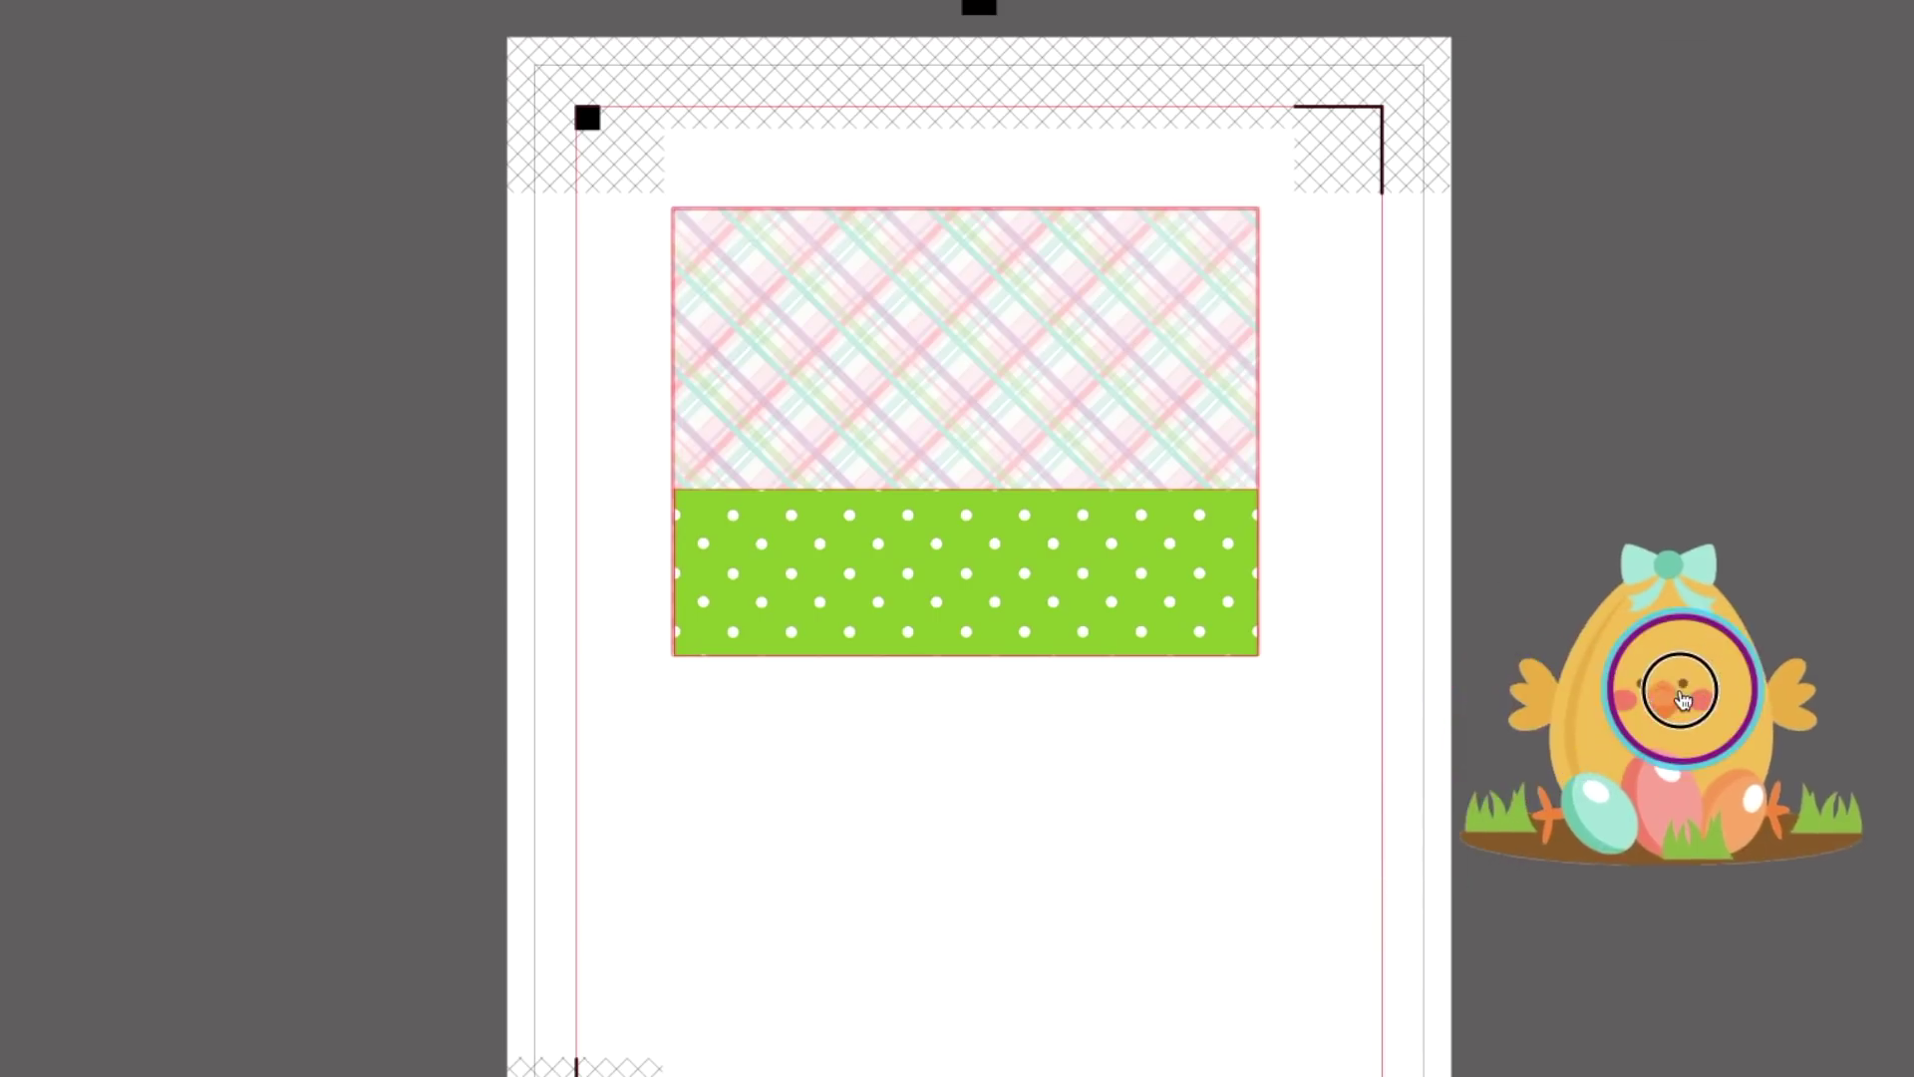
drag(1416, 541, 1455, 485)
drag(1771, 576, 790, 865)
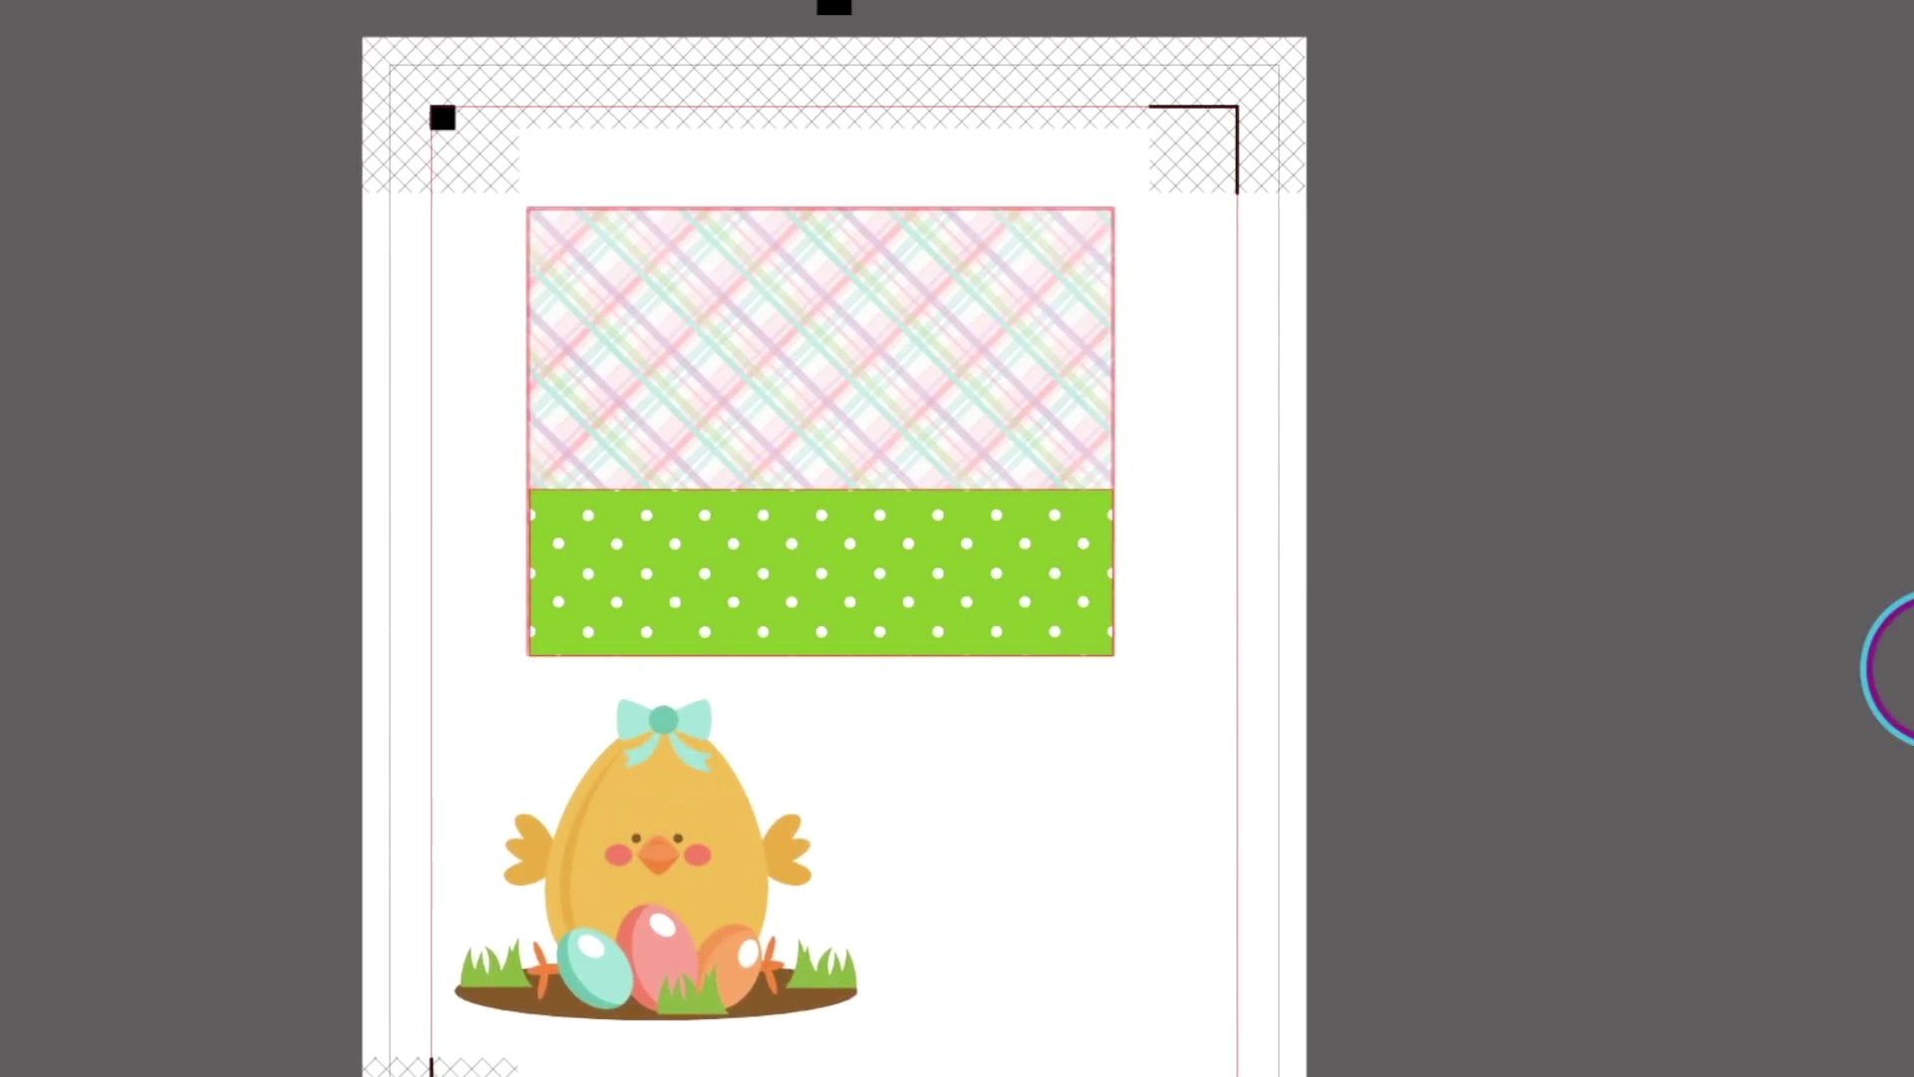
drag(588, 844, 1408, 755)
click(895, 776)
Group the plaid background with the green polka dot strip
drag(632, 529, 639, 538)
click(854, 684)
click(820, 586)
right_click(833, 596)
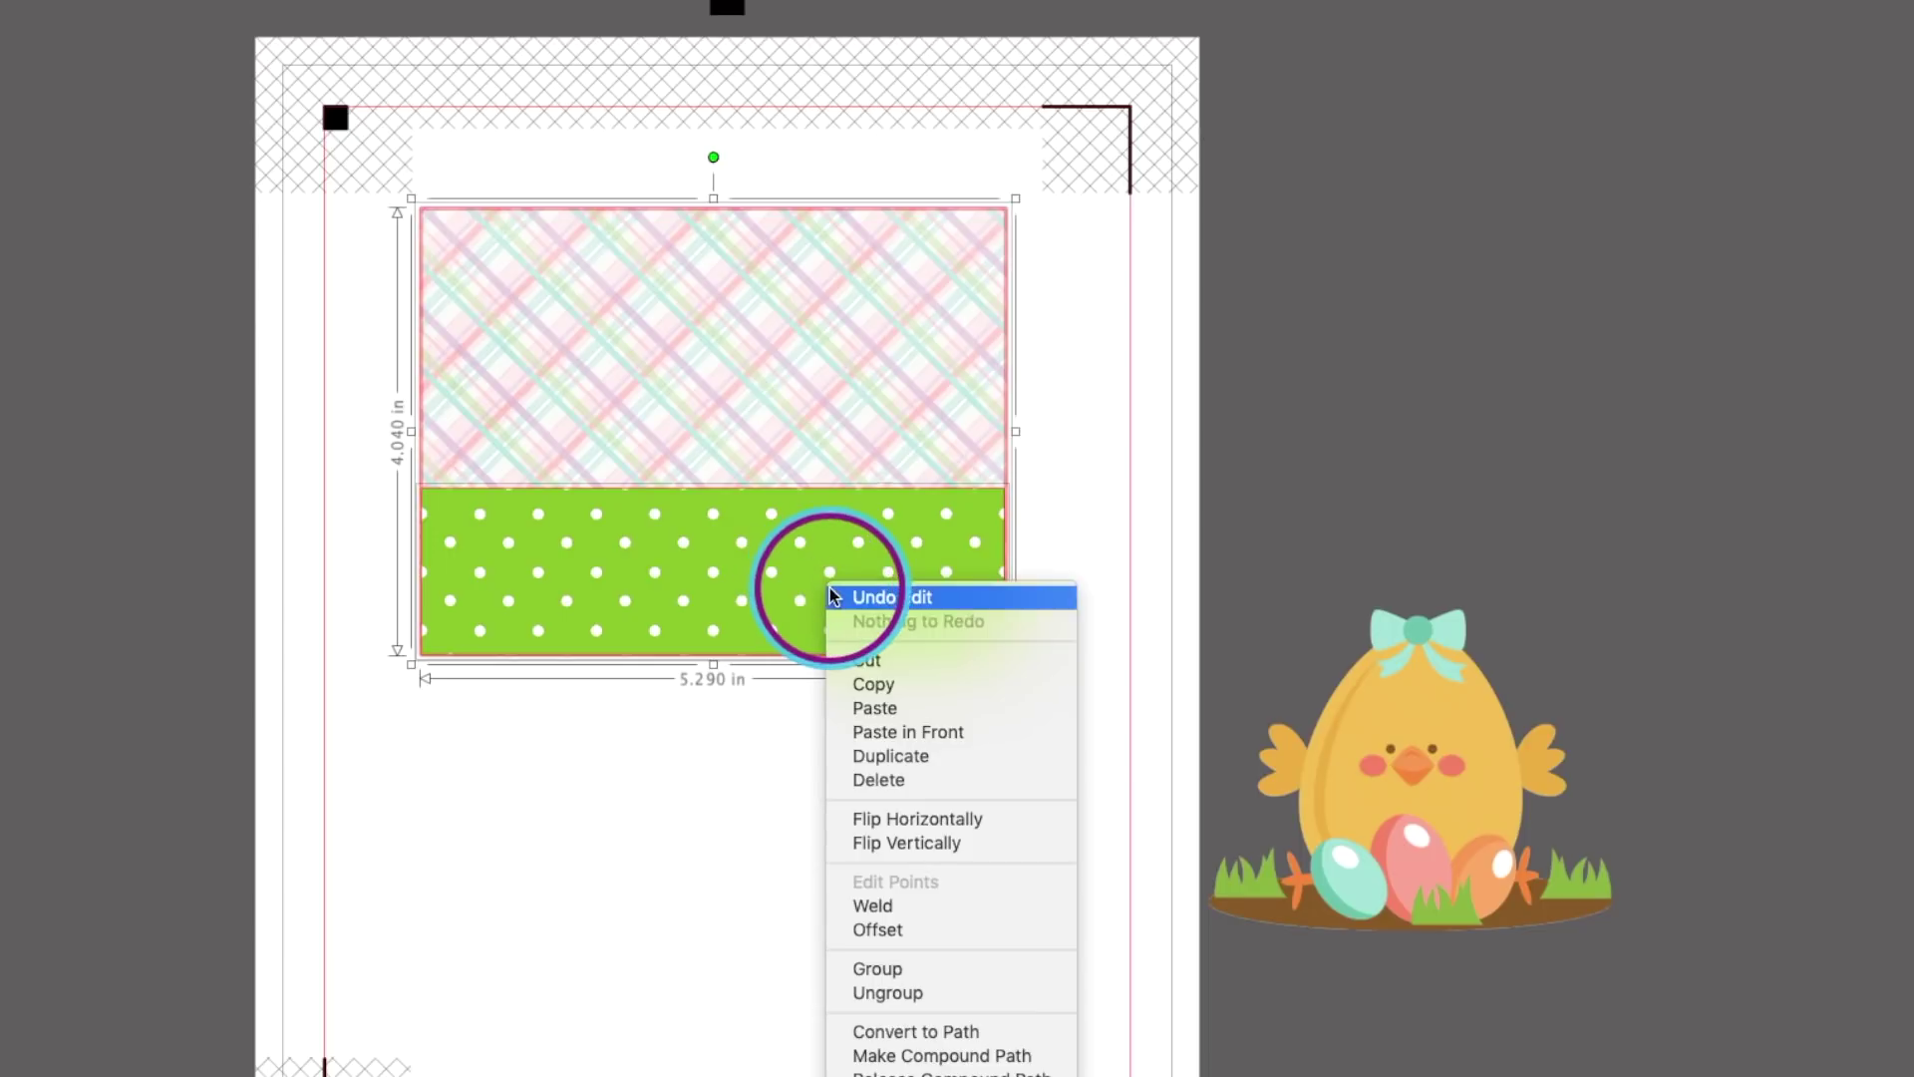
click(902, 968)
click(1228, 543)
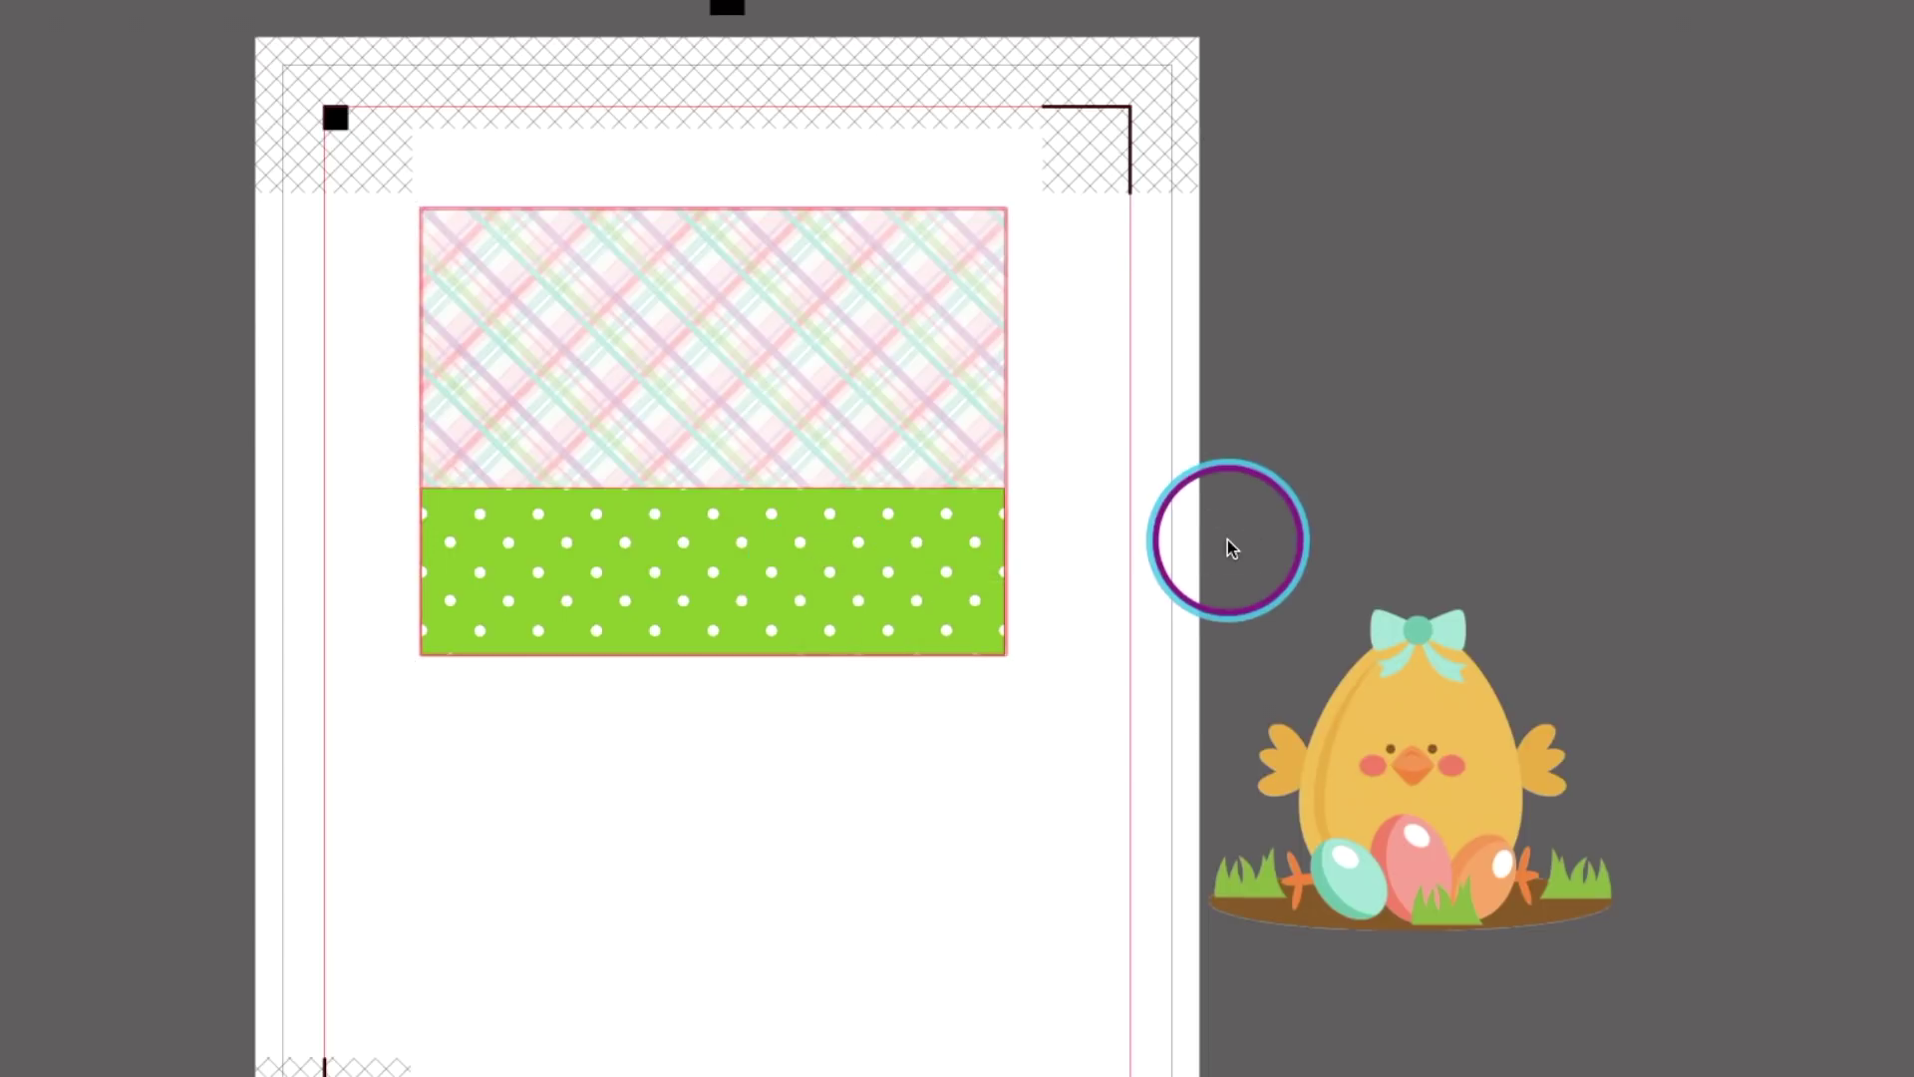
Move the grouped card toward the upper-left registration mark, just inside the page's cut border
click(810, 406)
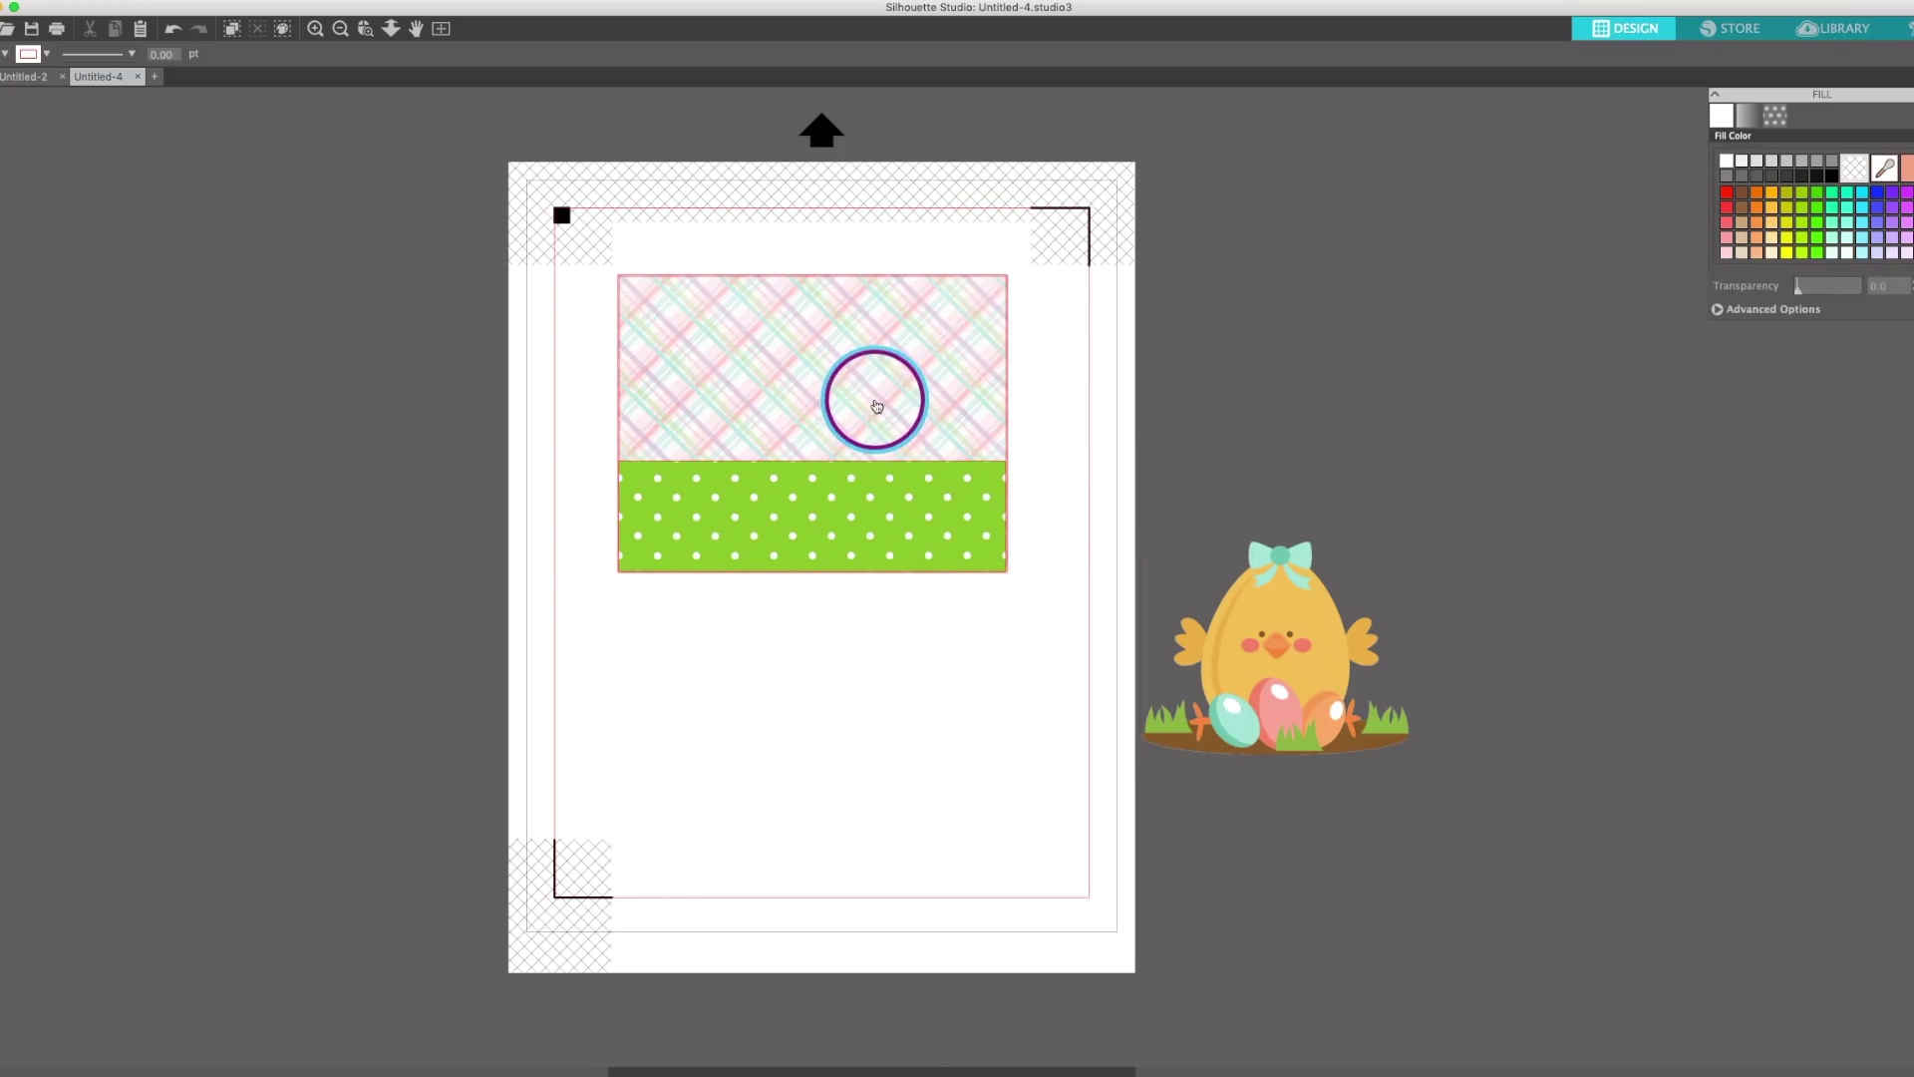
drag(876, 406, 773, 492)
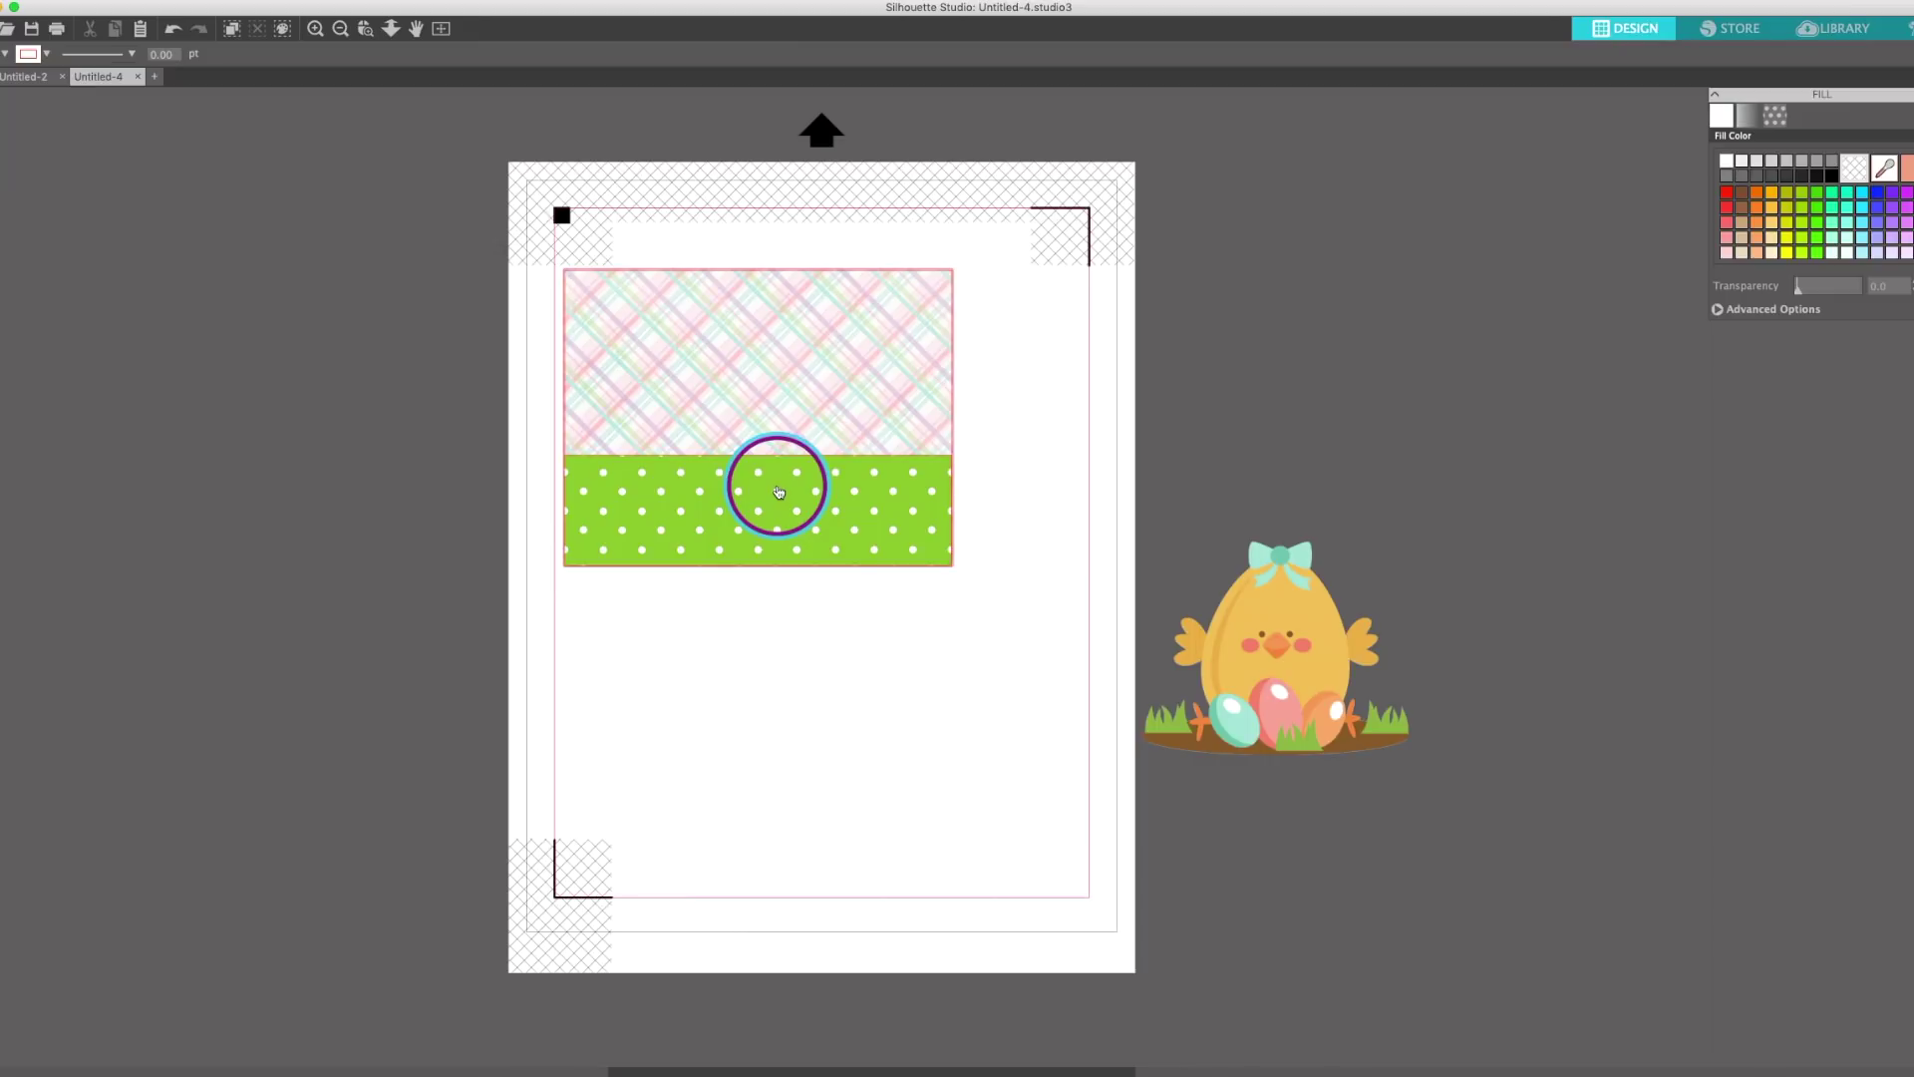
drag(778, 492, 1161, 559)
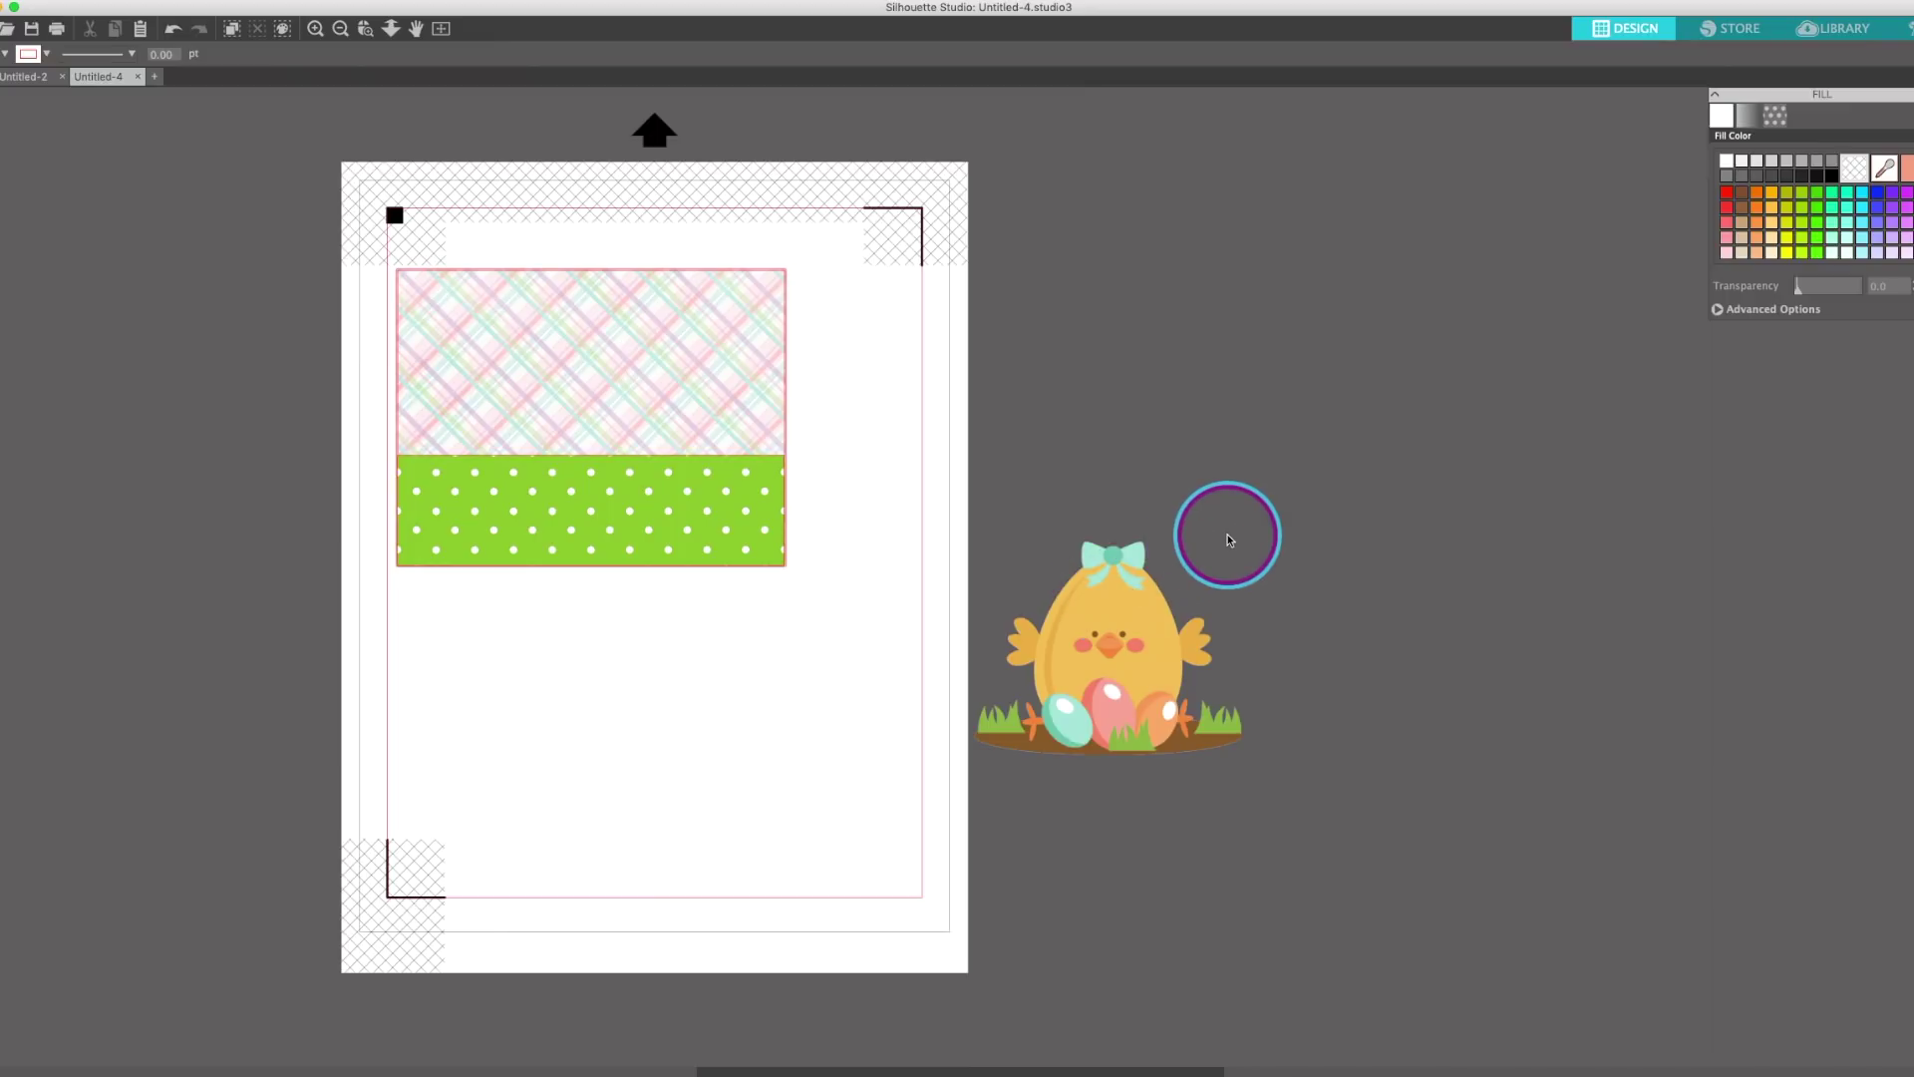
Select a trace area around the whole chick, set the threshold to 100%, and apply Trace and Detach
drag(1229, 539, 1212, 590)
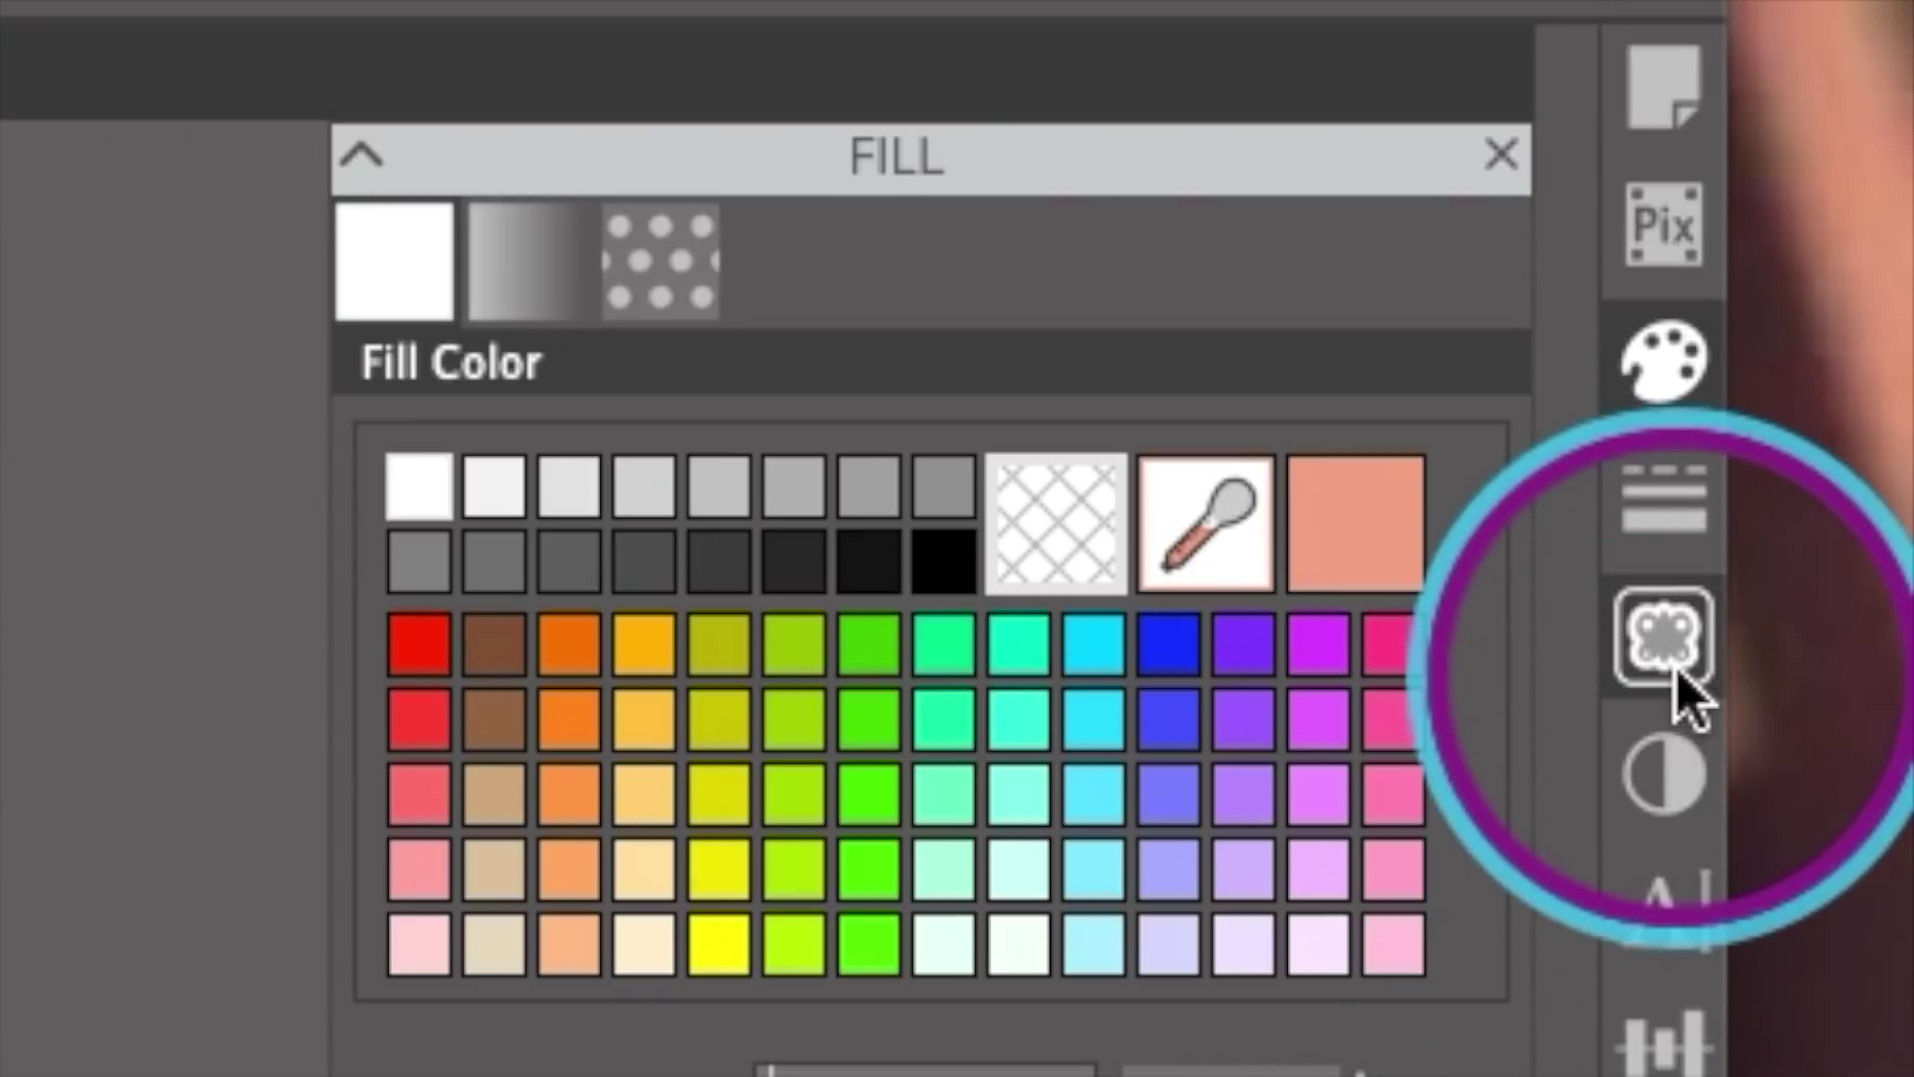
click(1678, 673)
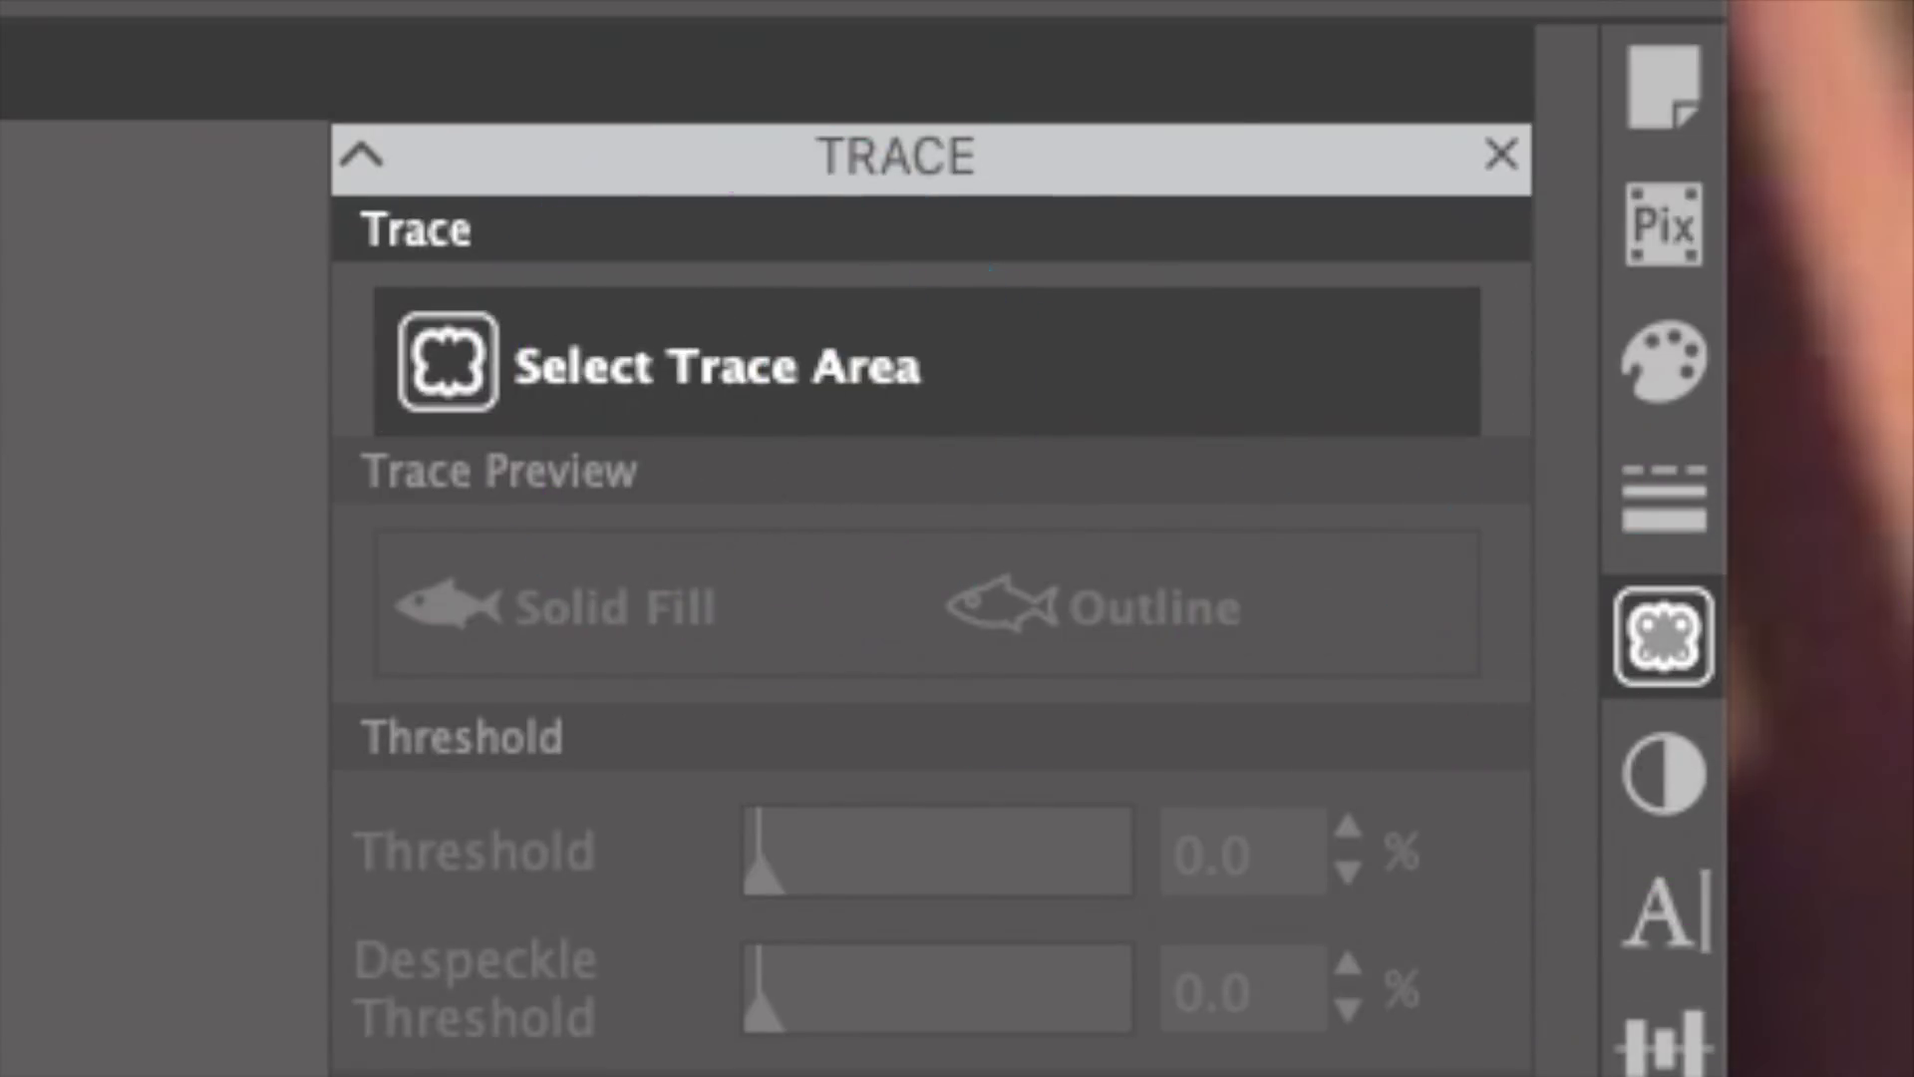
mouse_move(1014, 375)
mouse_down()
mouse_move(1051, 632)
mouse_move(1333, 682)
mouse_up()
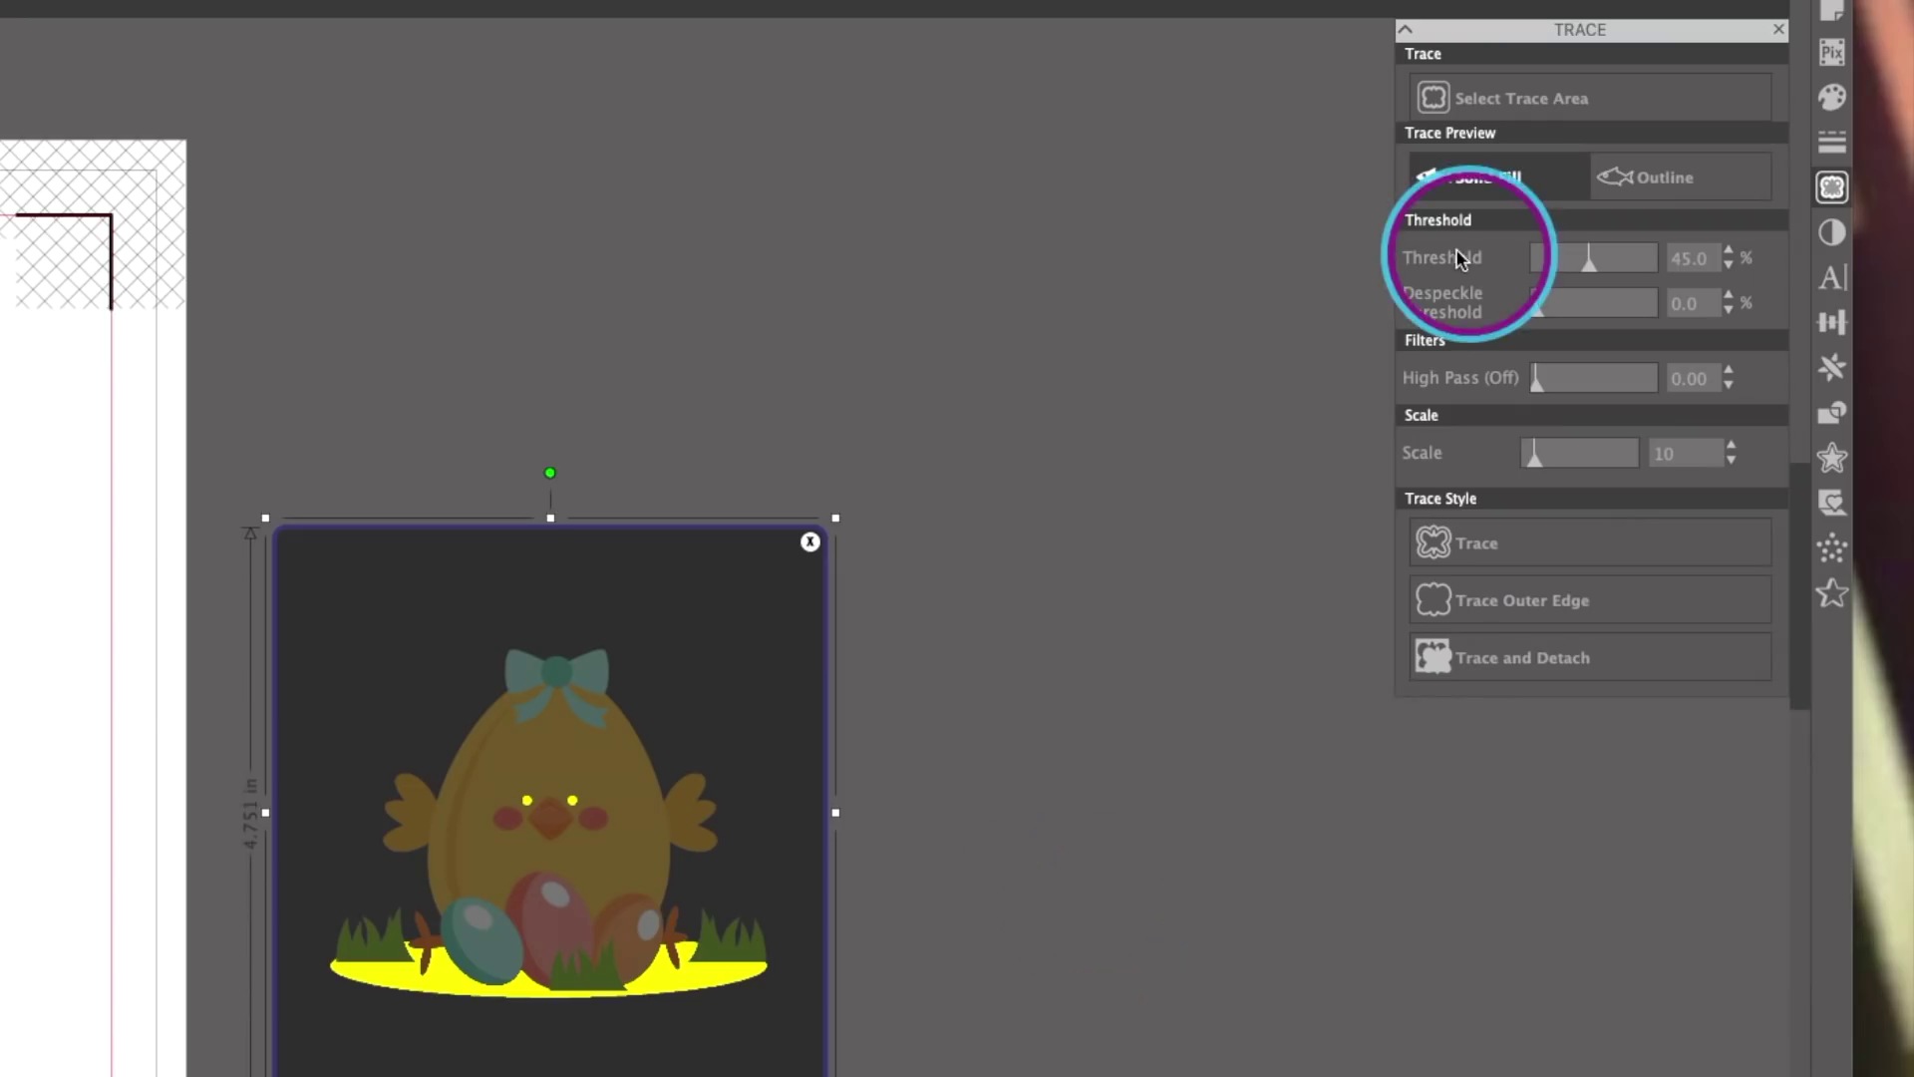
click(1591, 267)
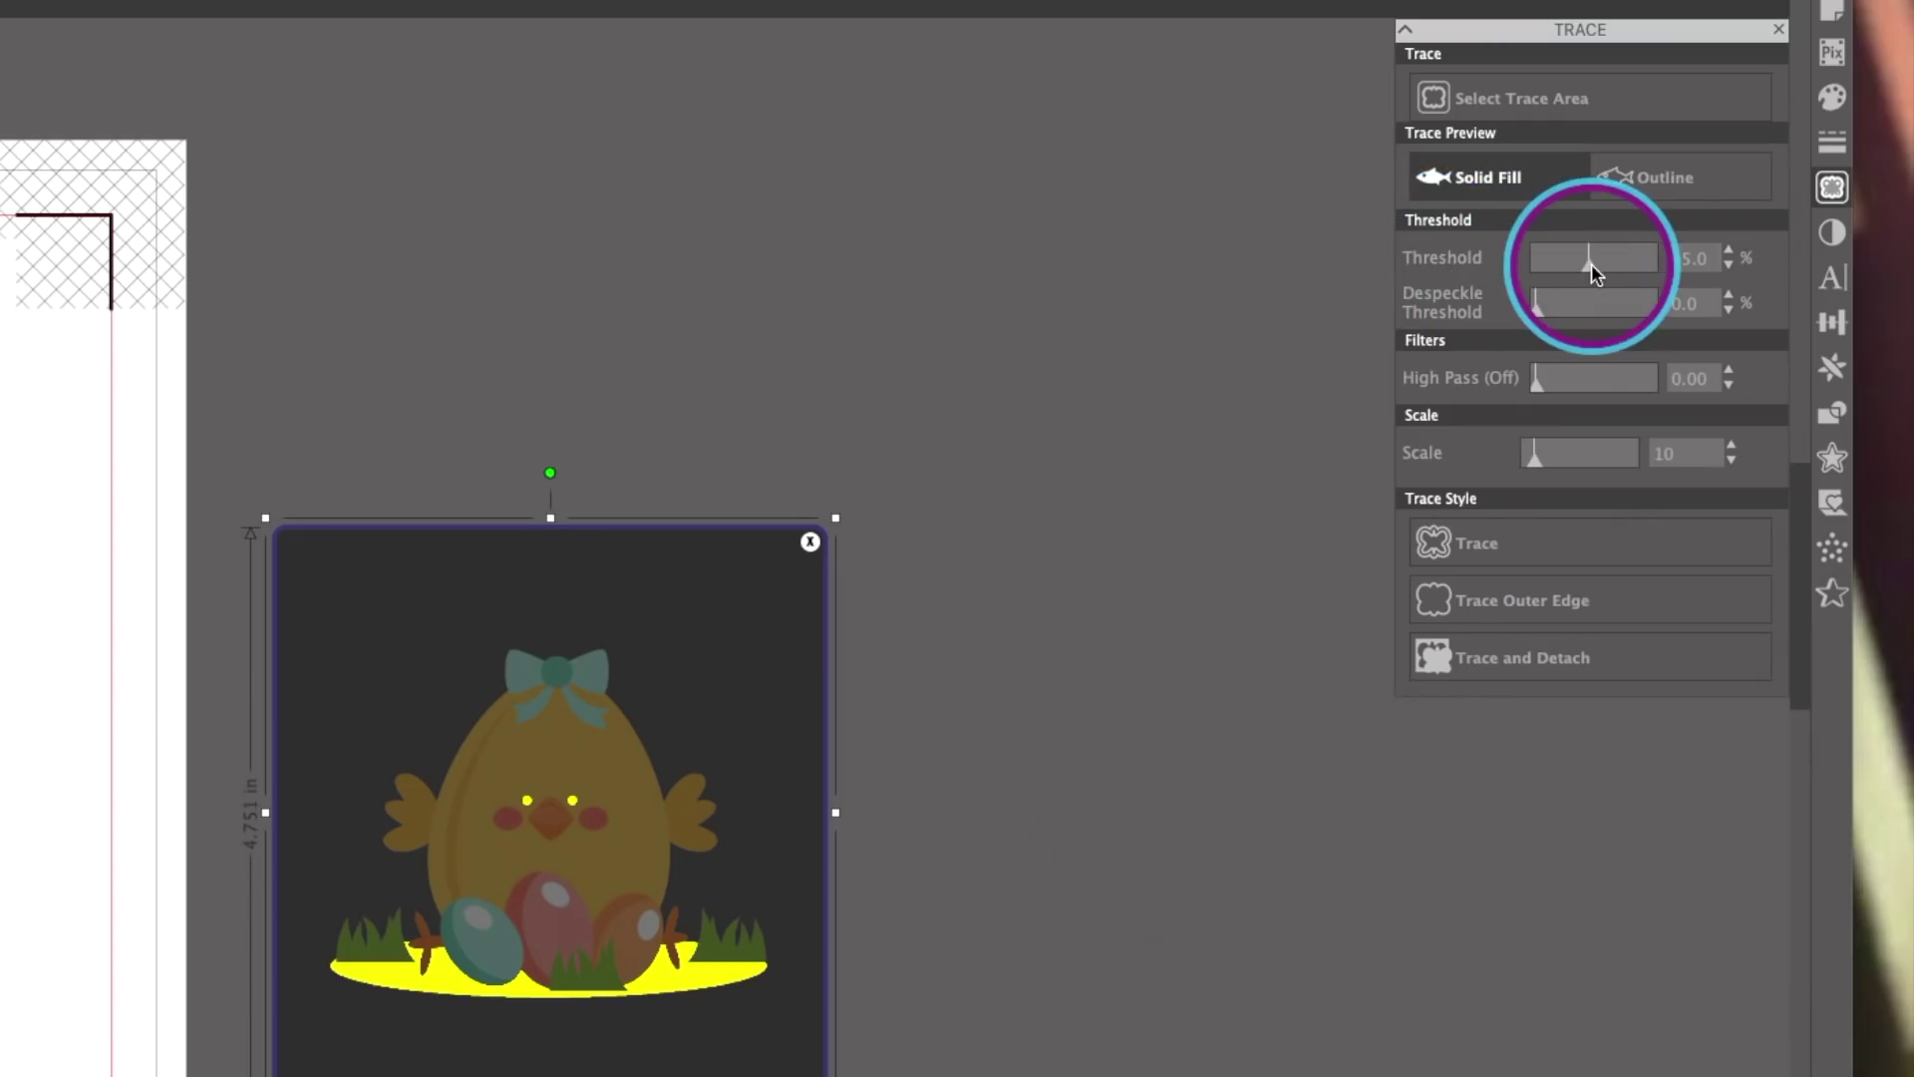
drag(1591, 268, 1655, 265)
click(1208, 472)
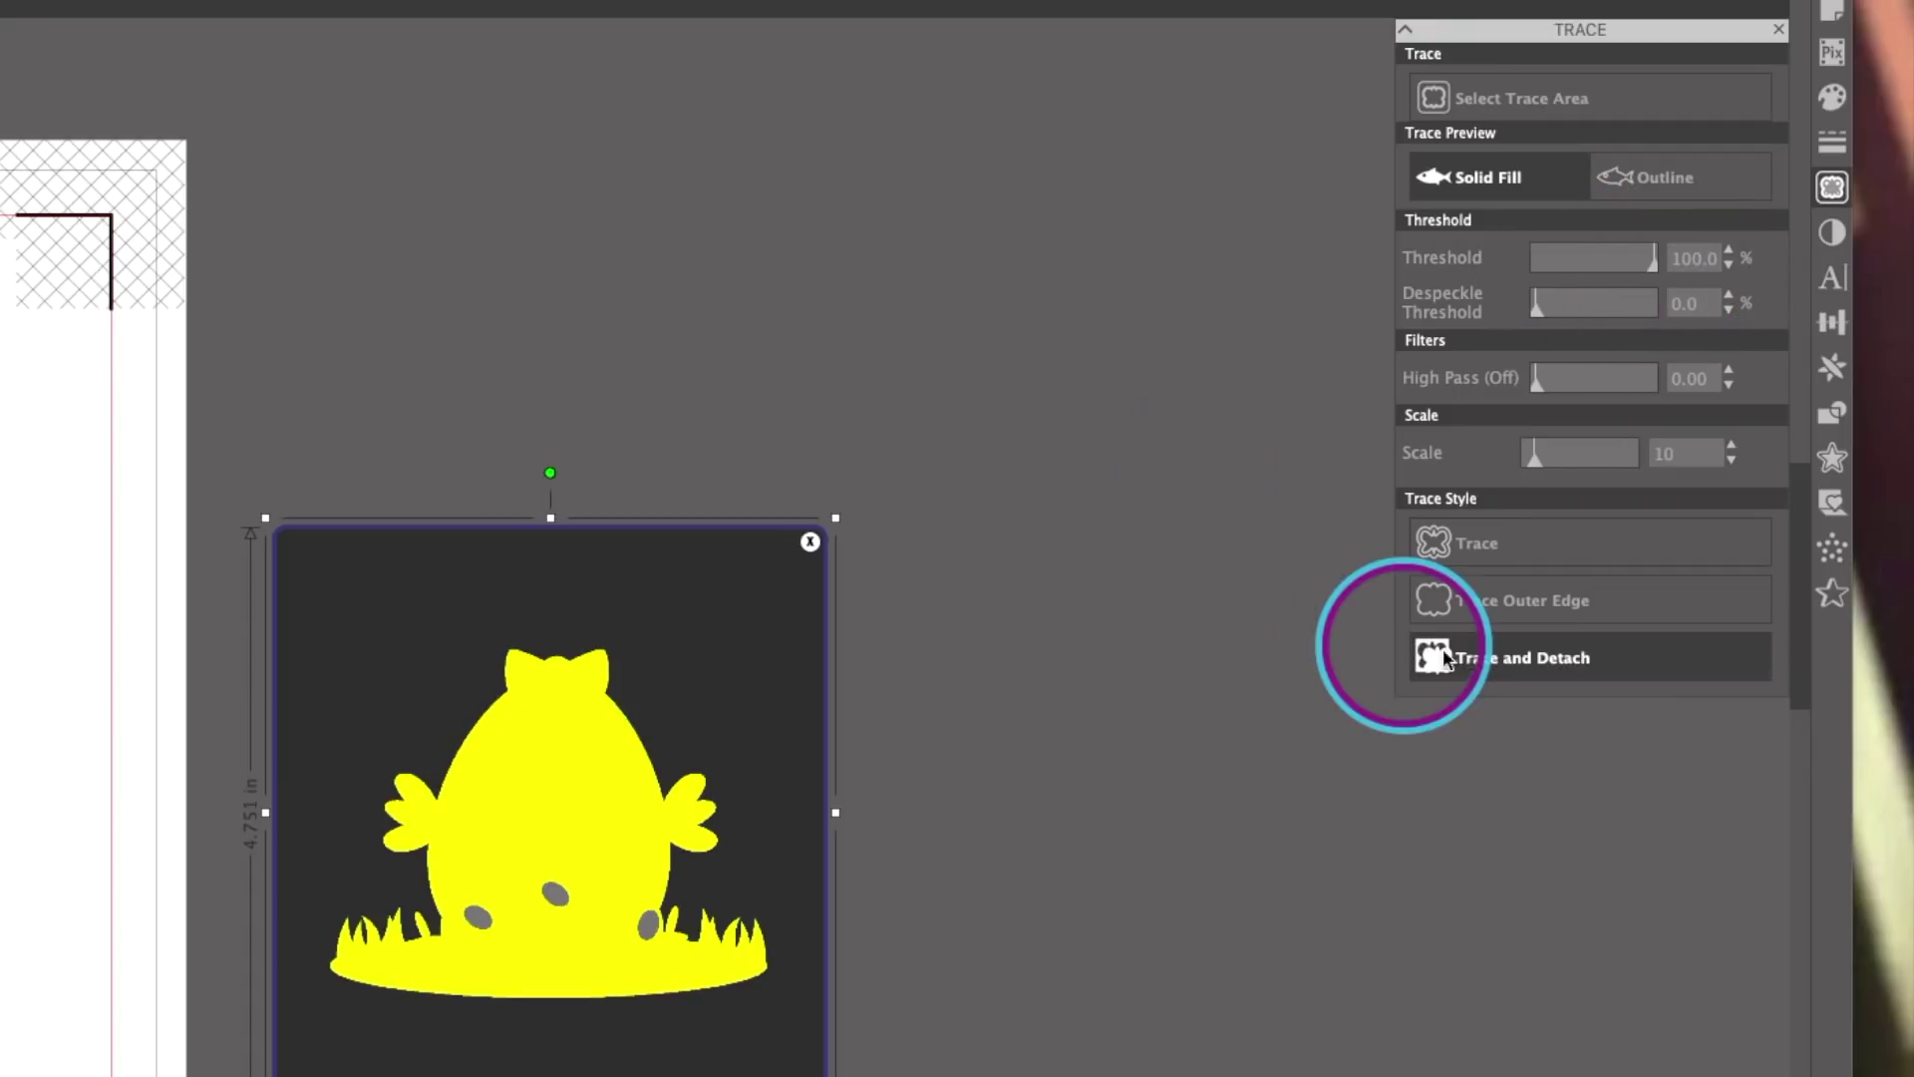
click(1499, 666)
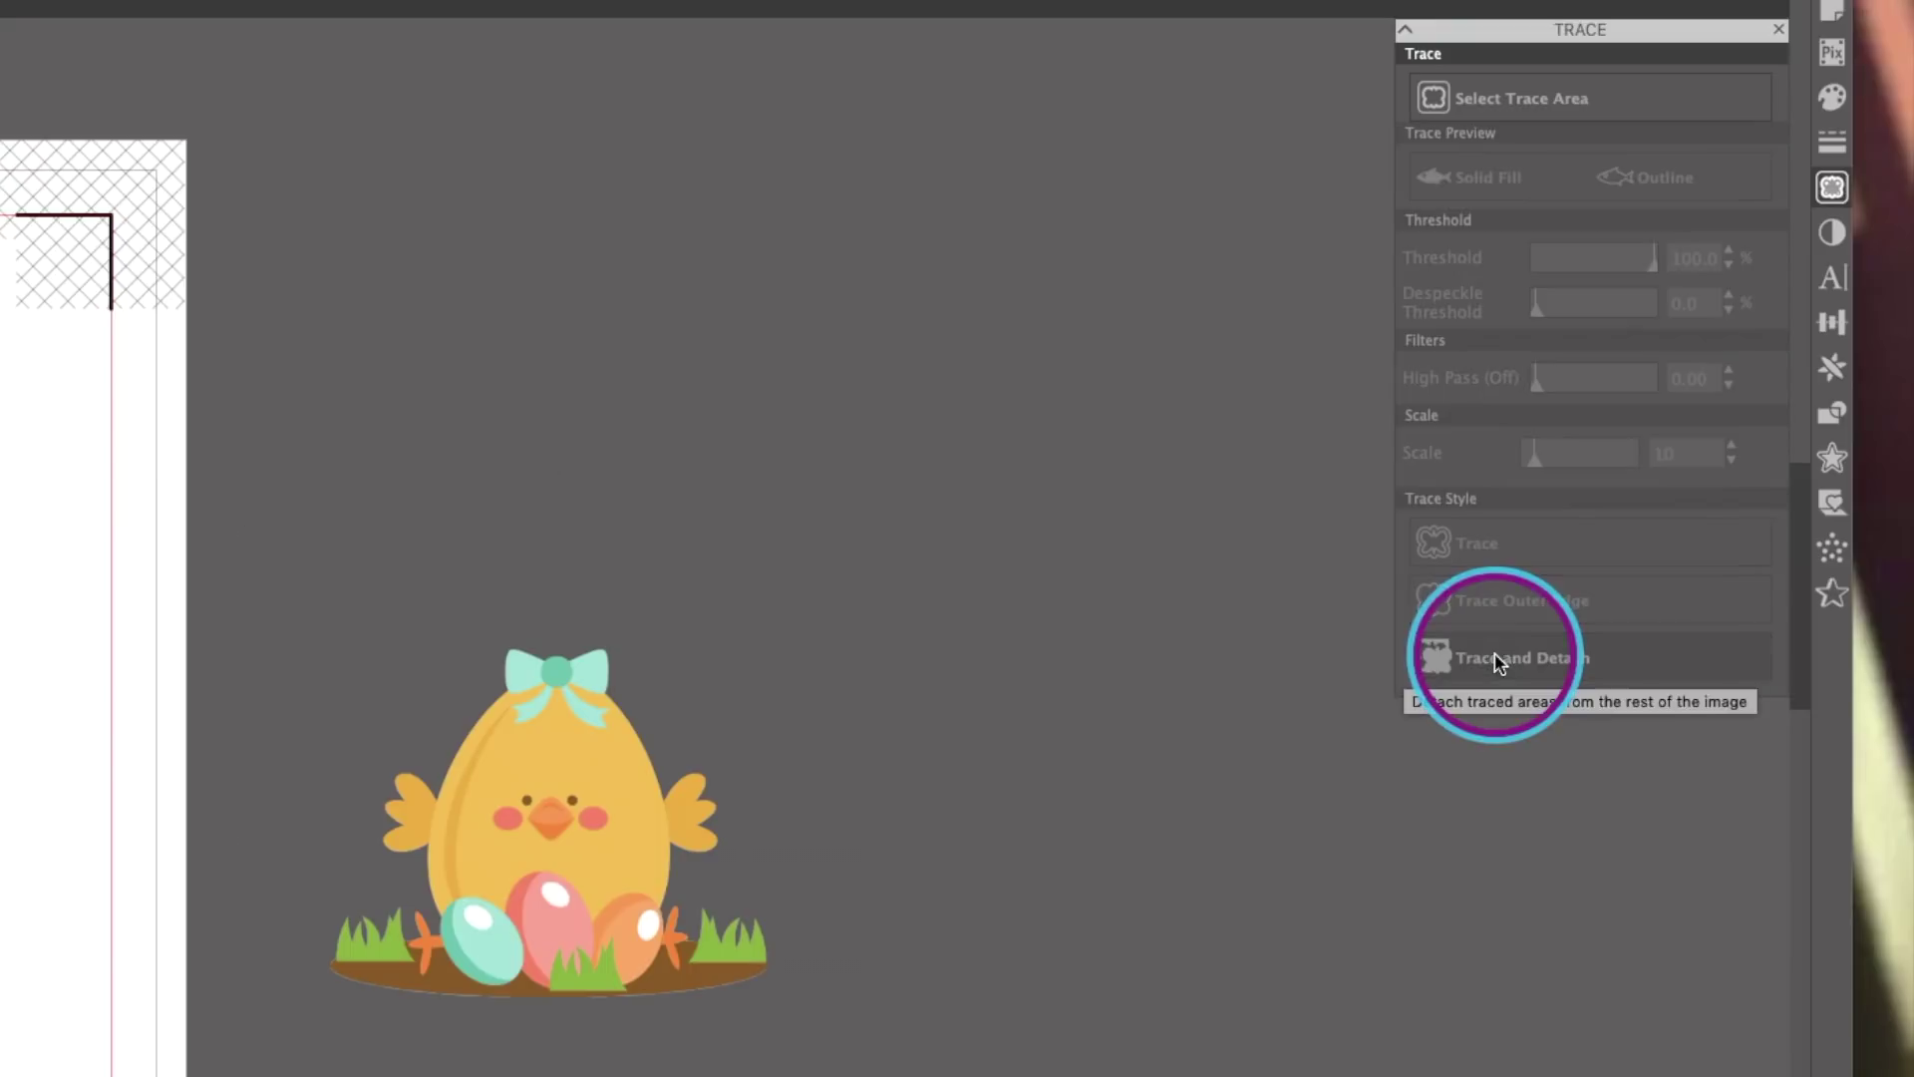
Pull the detached chick off its leftover image, delete the leftover, and move the chick back closer to the page
click(1230, 701)
mouse_move(543, 702)
mouse_down()
mouse_move(1263, 967)
mouse_move(1338, 975)
mouse_up()
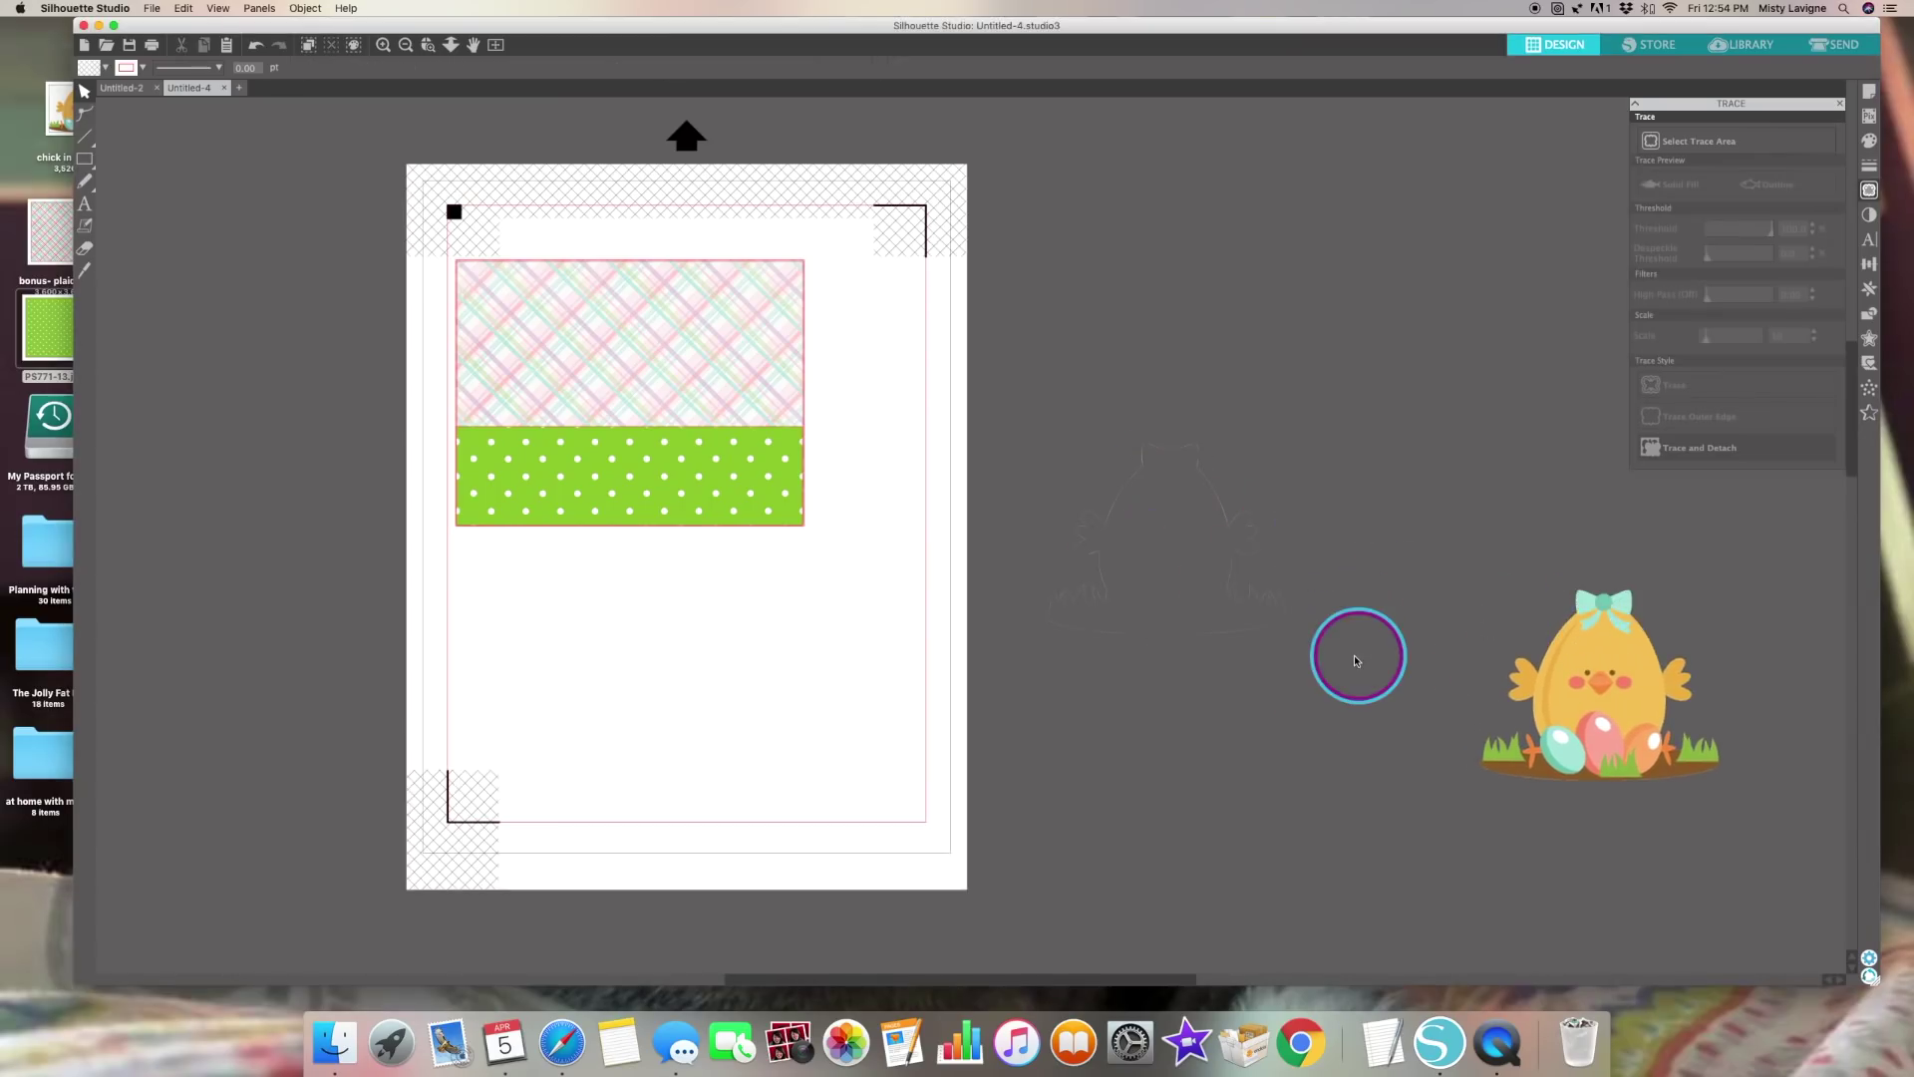
click(1068, 430)
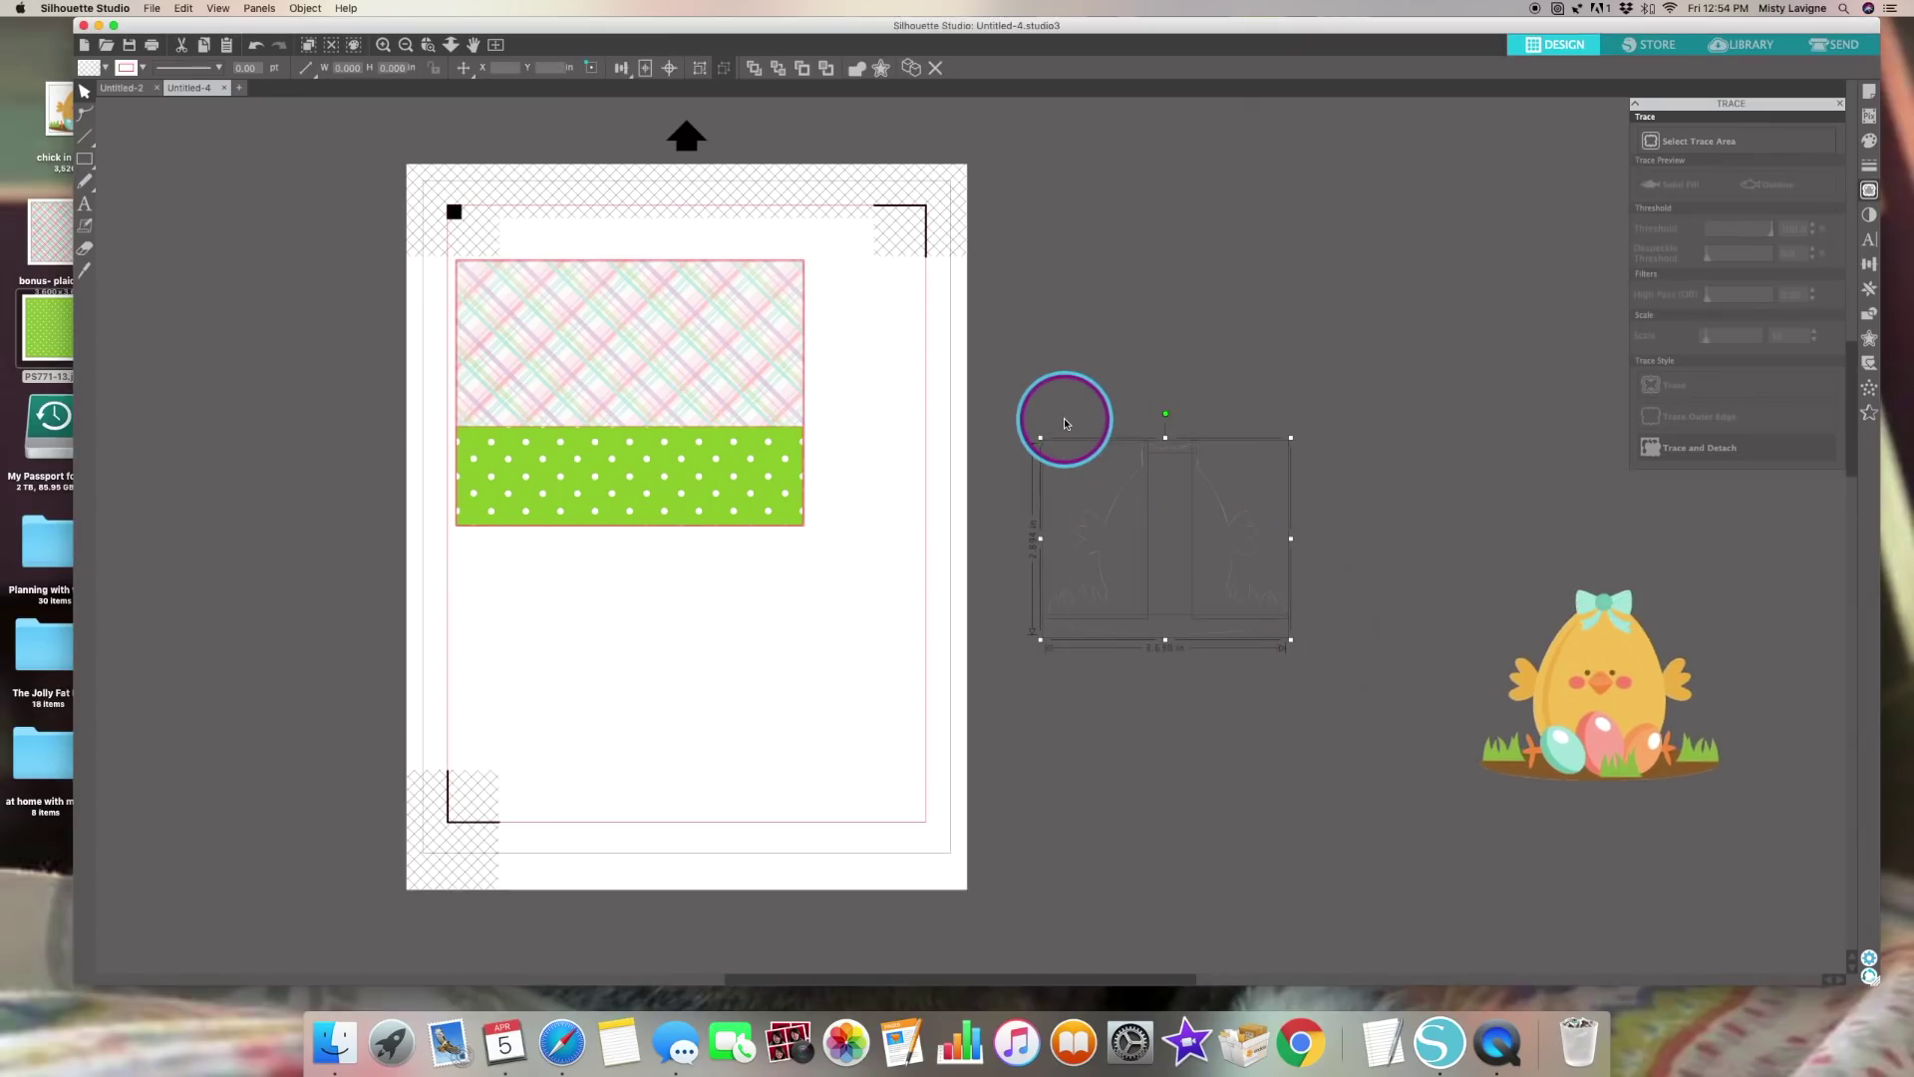
key(Delete)
click(1578, 619)
drag(1578, 618, 1293, 415)
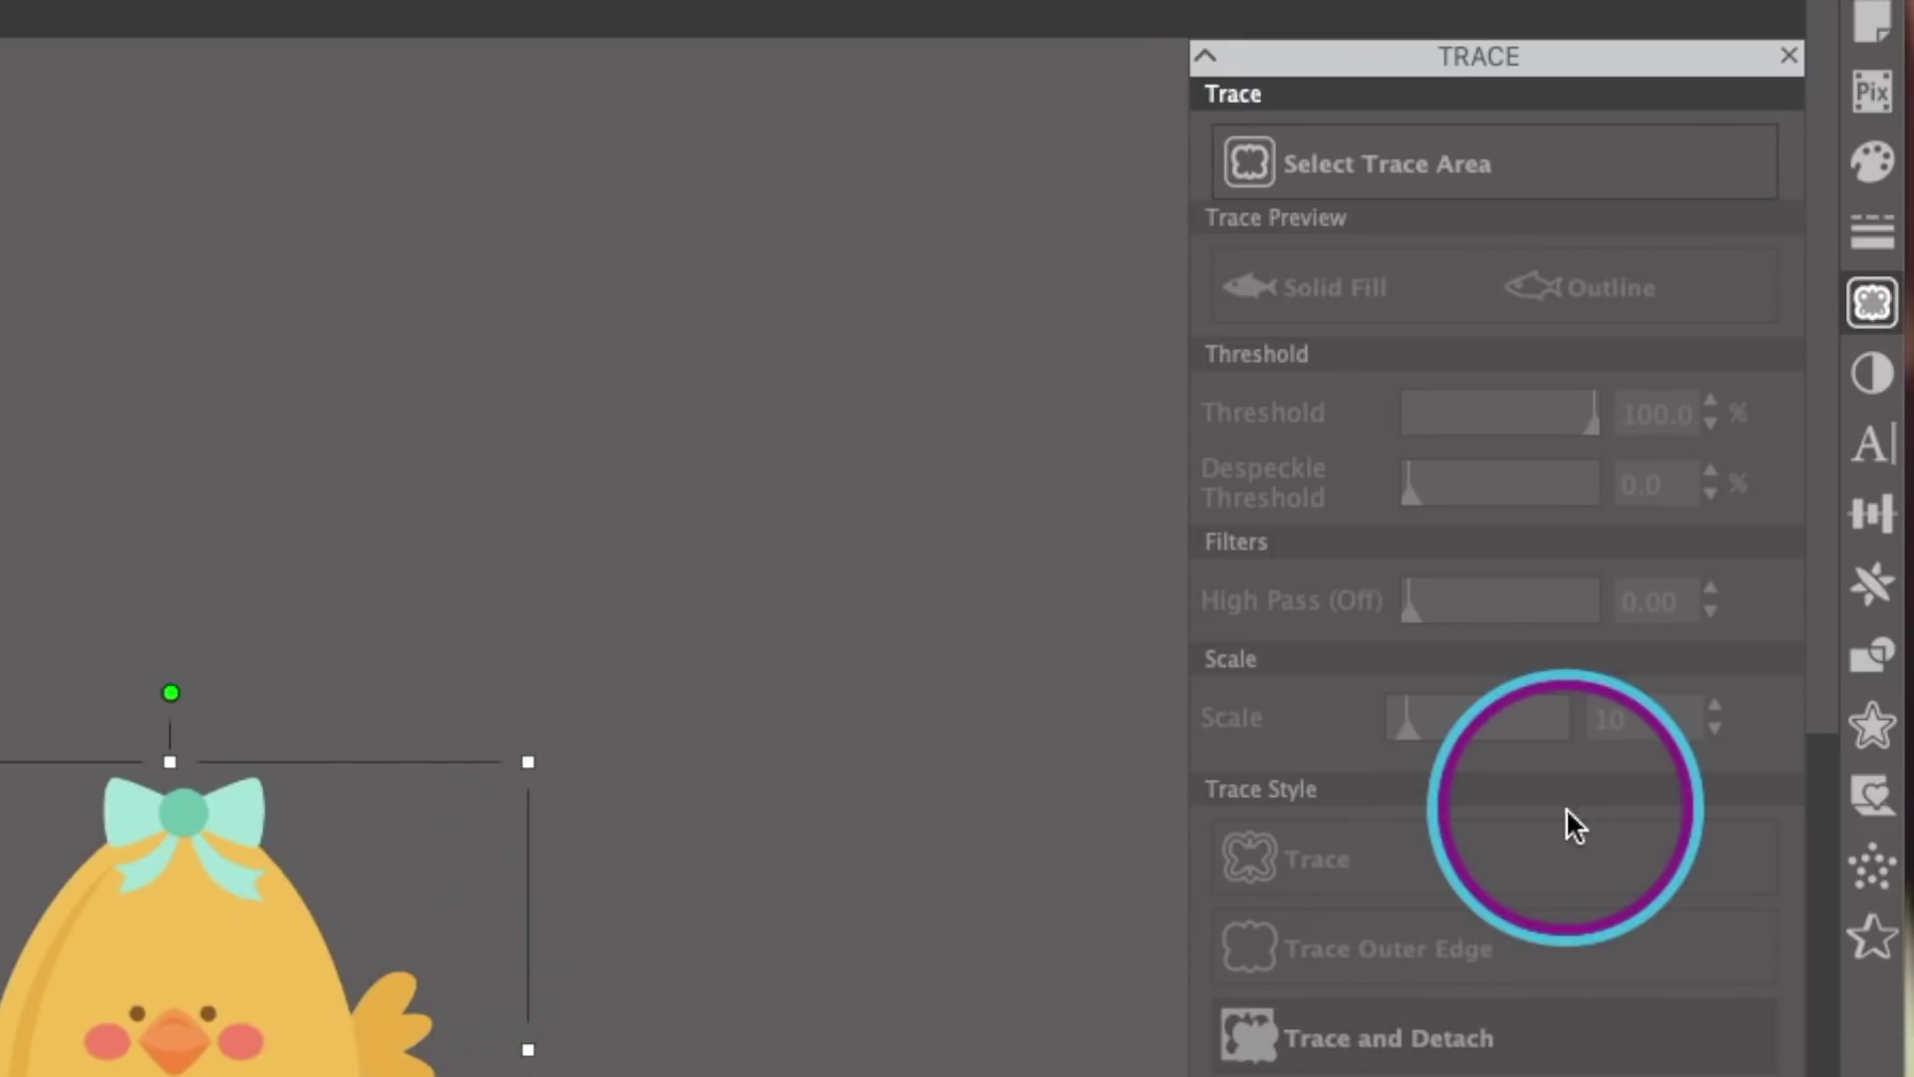
Try an offset outline around the chick with distances of 0.15 in and 0.025 in
click(1871, 726)
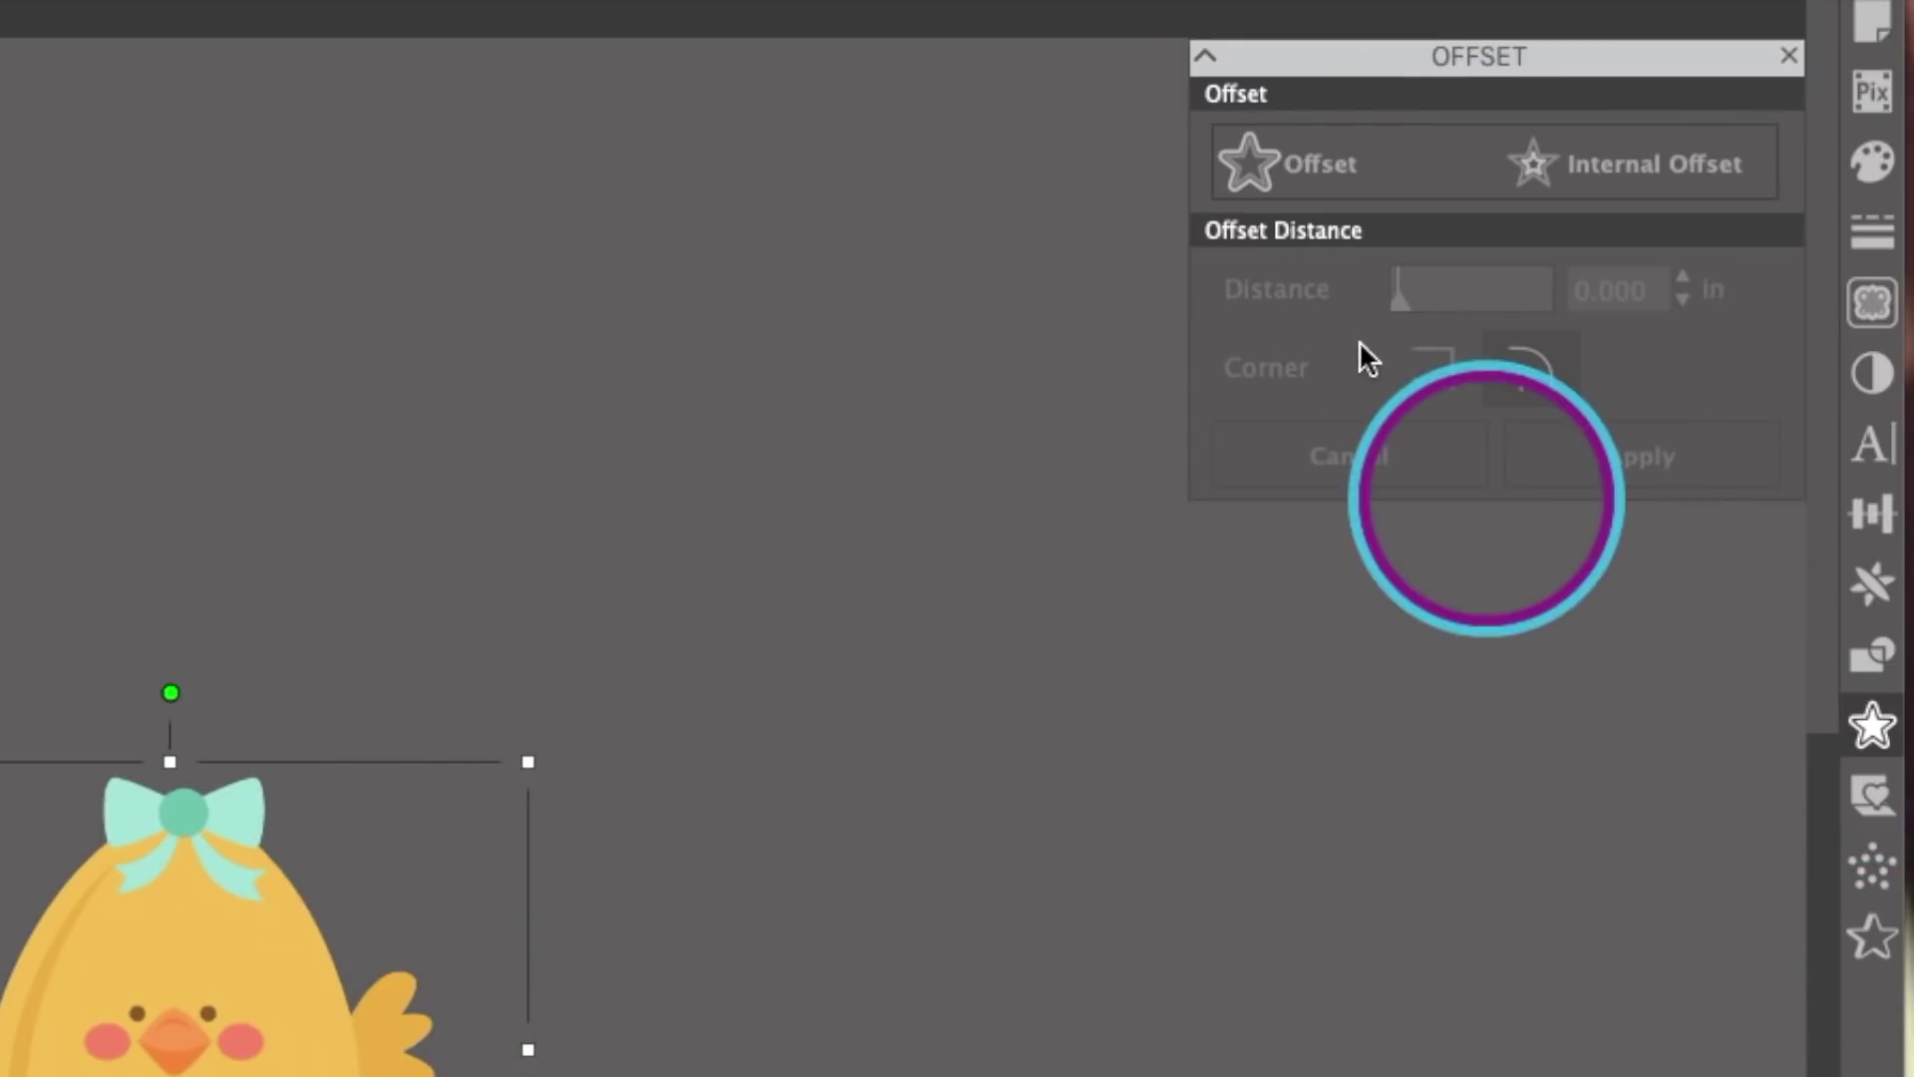
click(1310, 171)
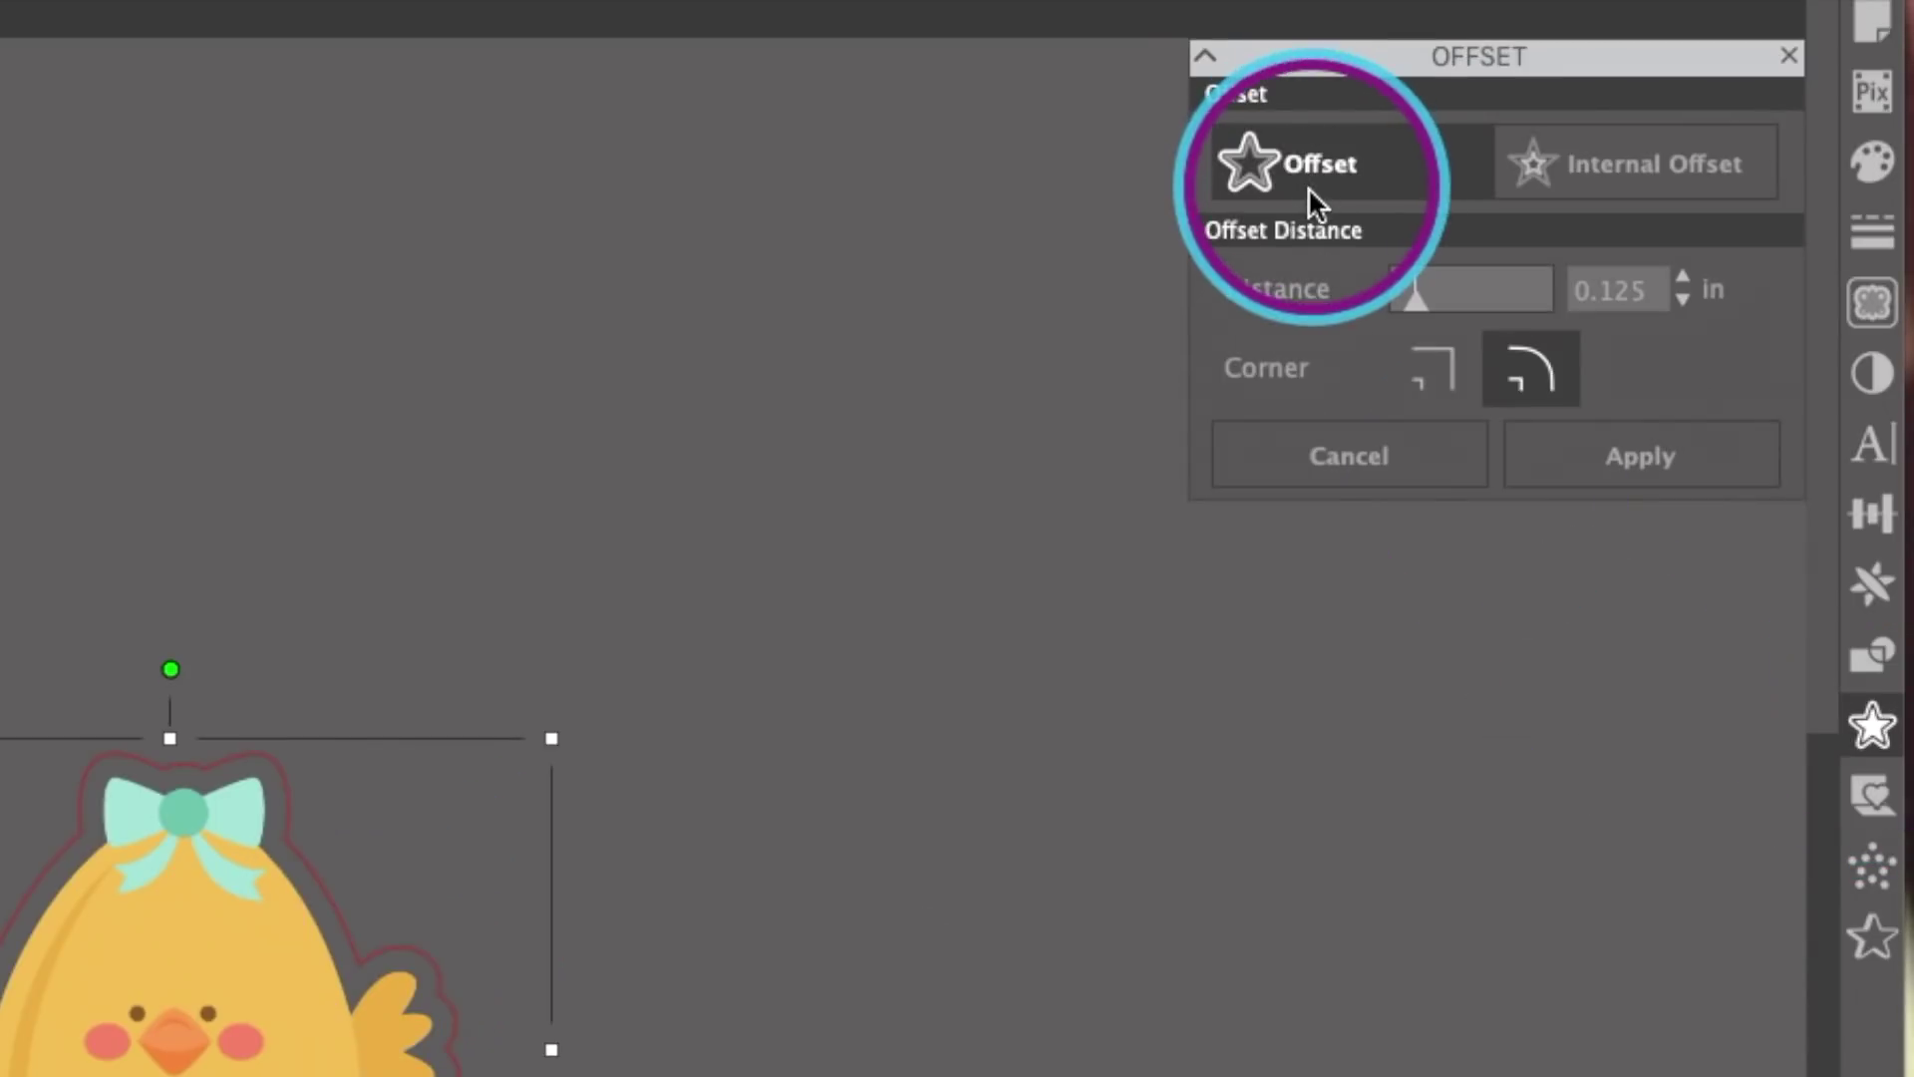
double_click(1663, 292)
click(1473, 285)
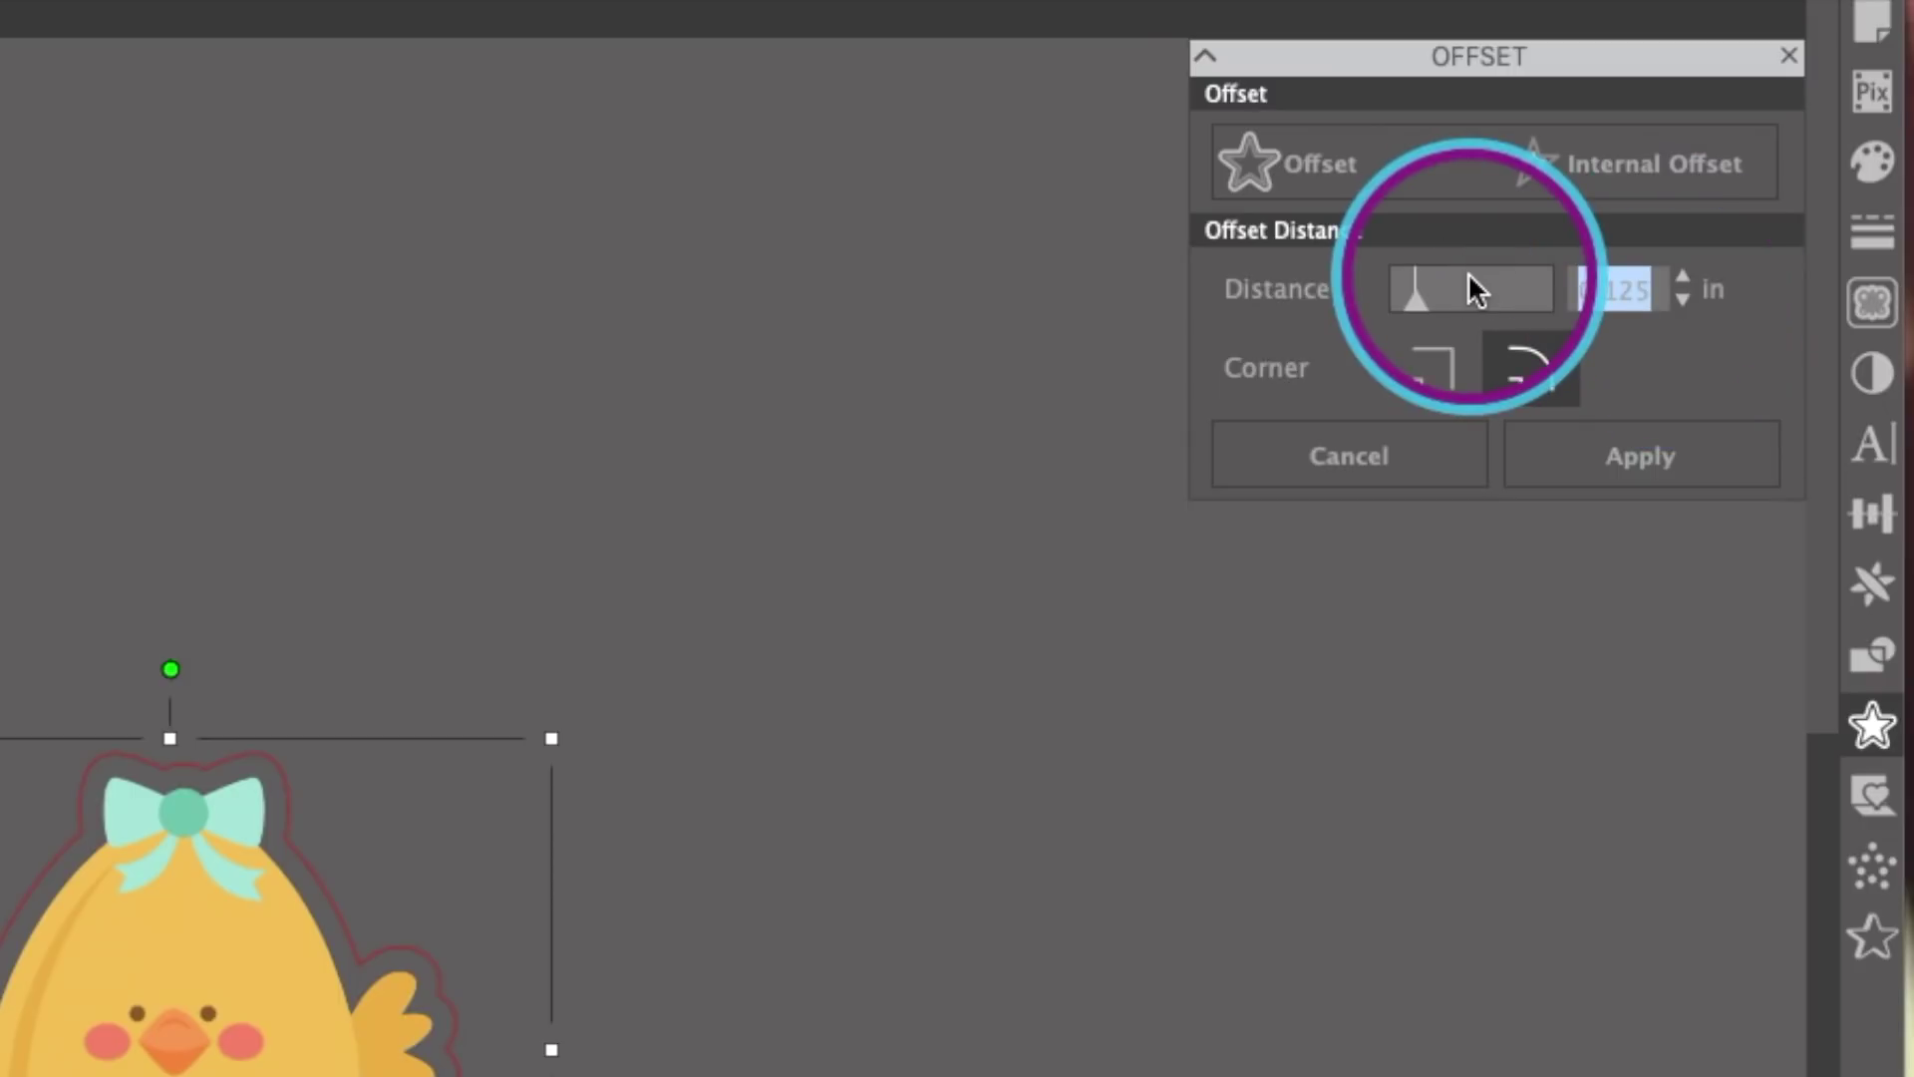
scroll(1468, 284, up, 1)
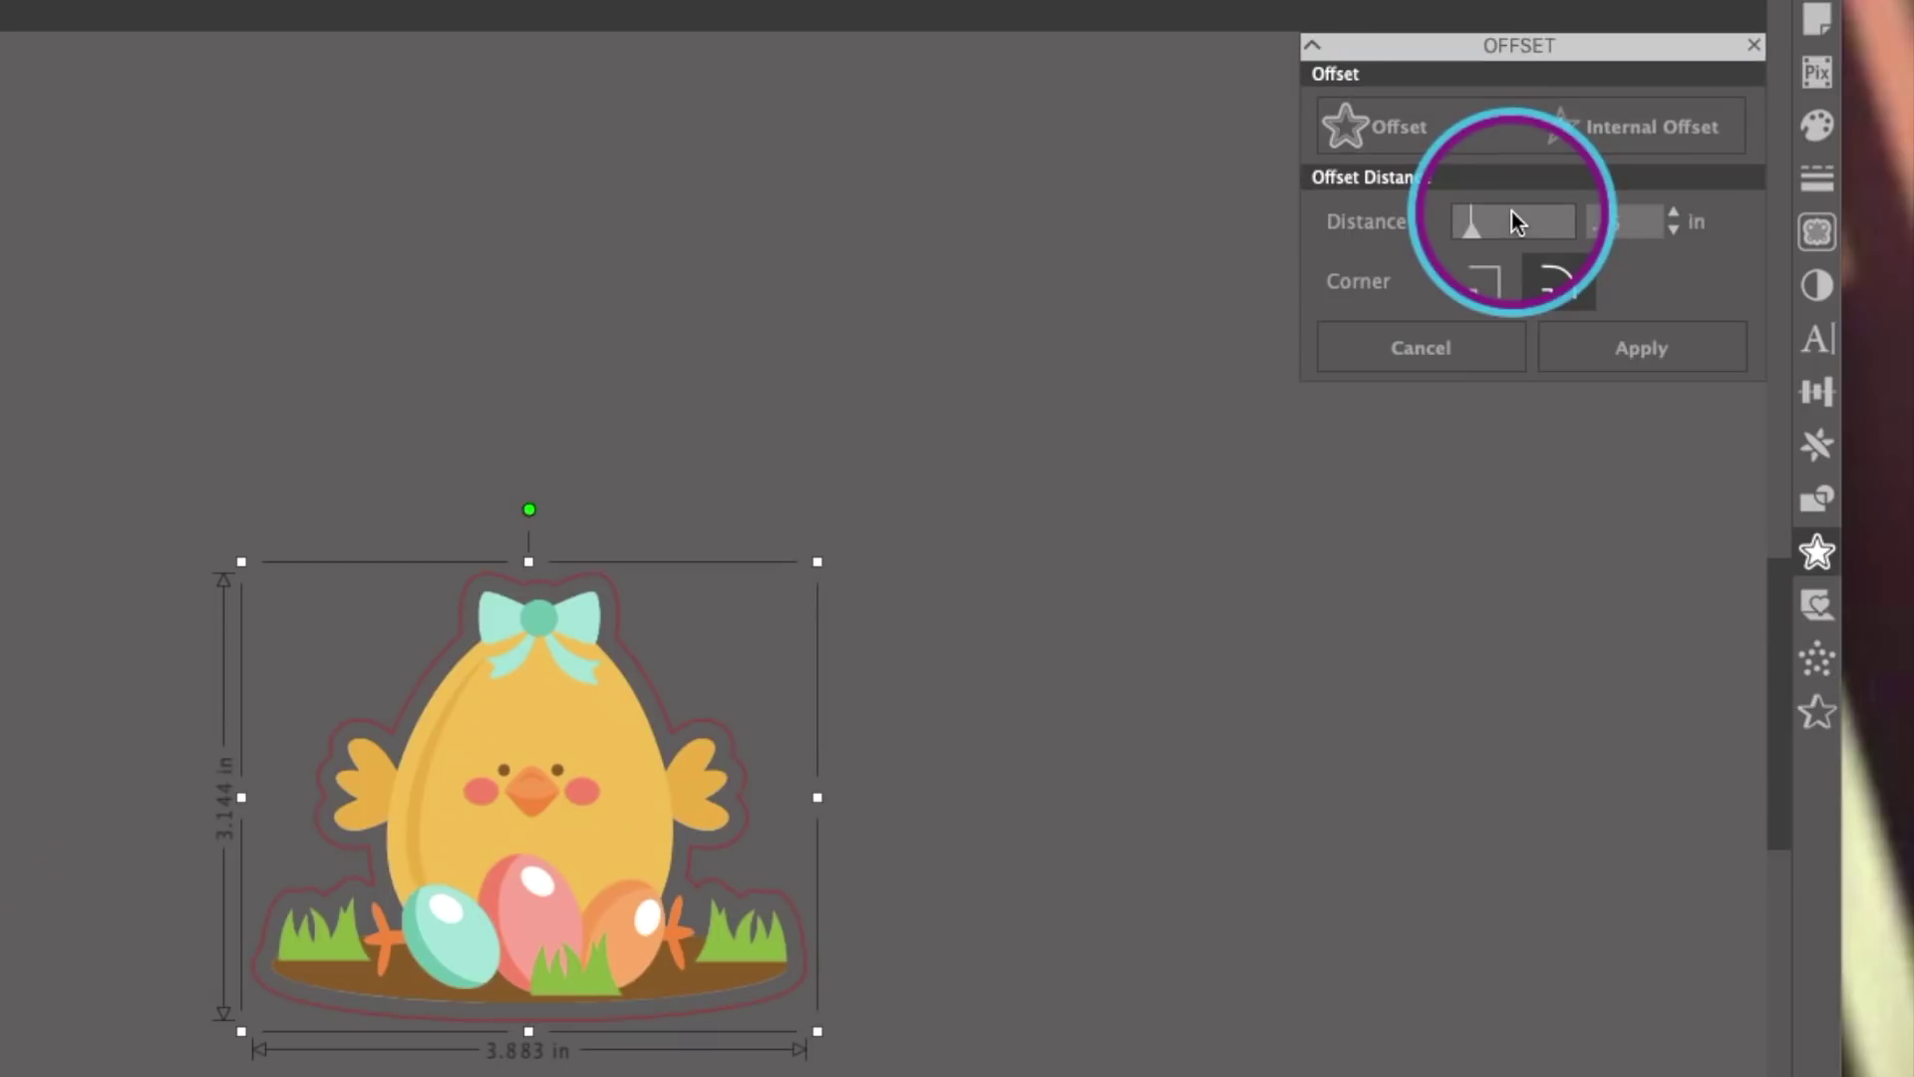
click(1615, 220)
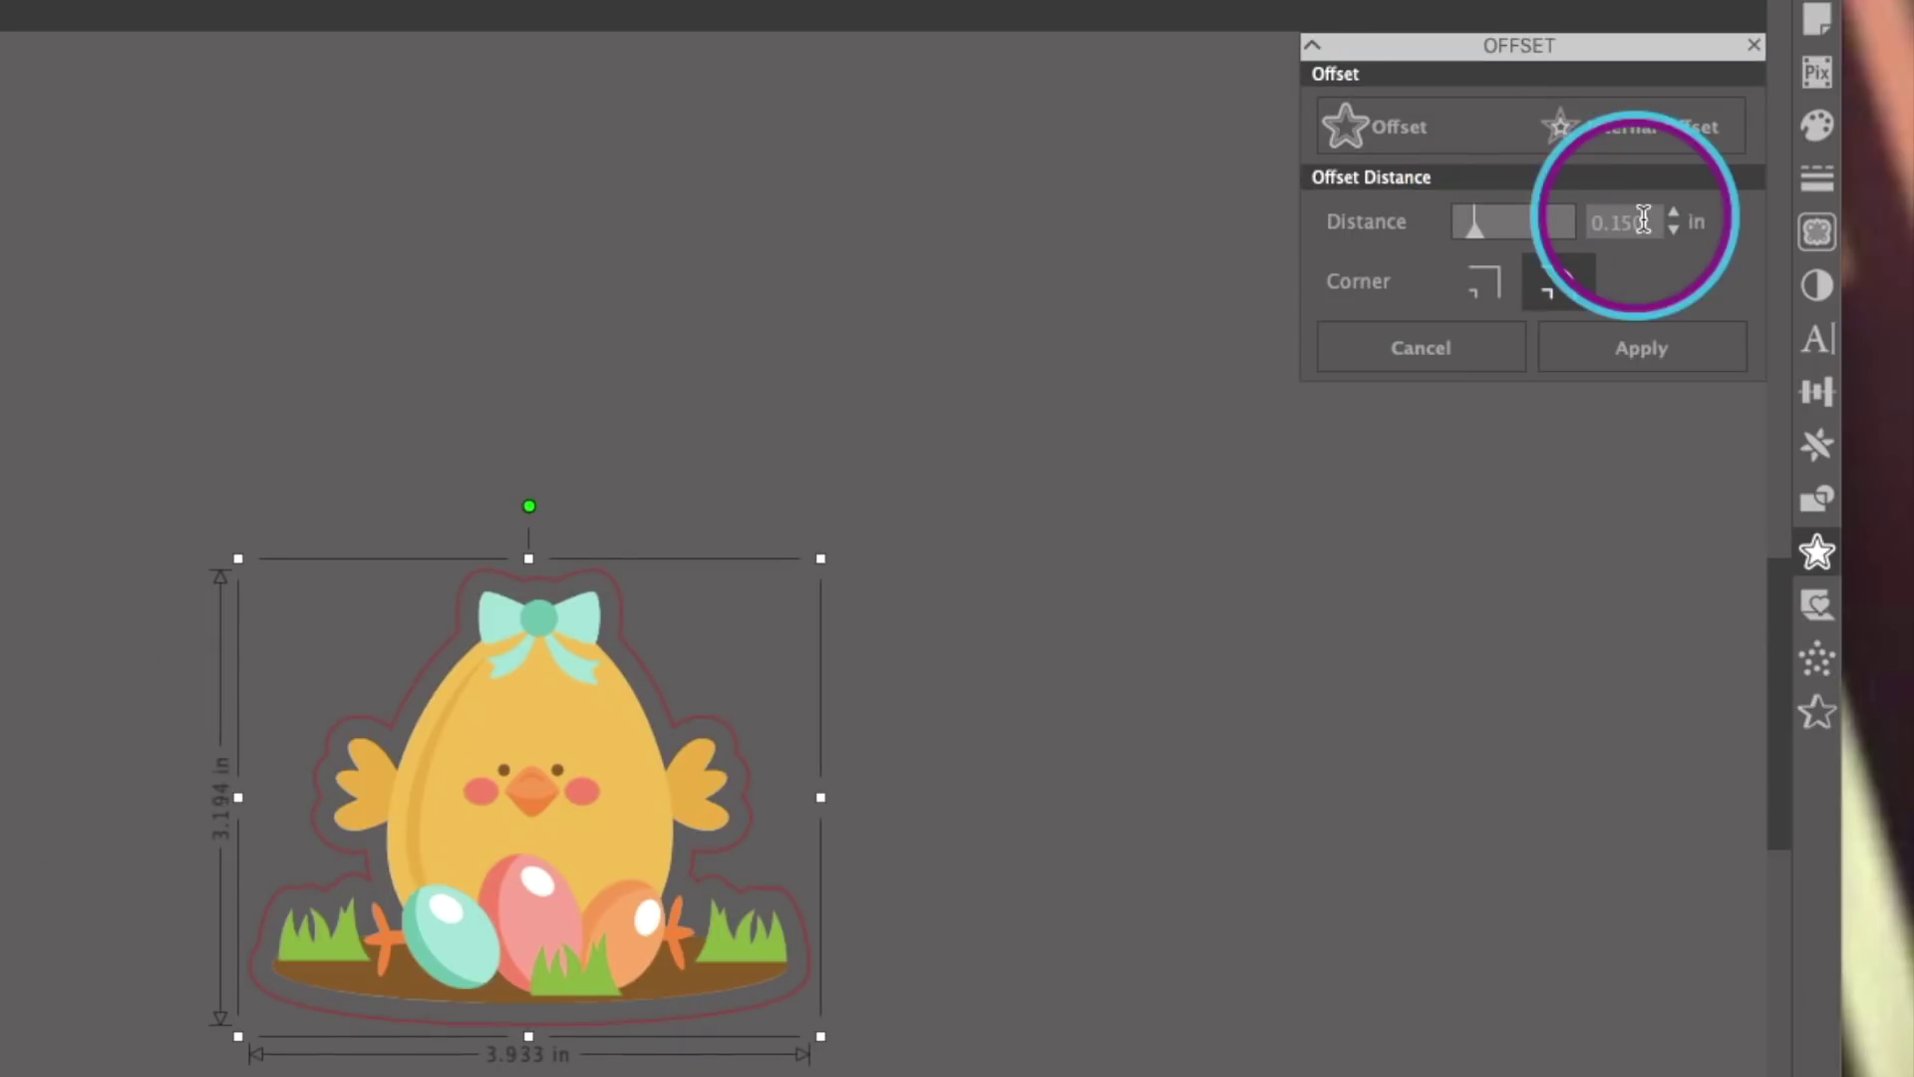
click(1483, 218)
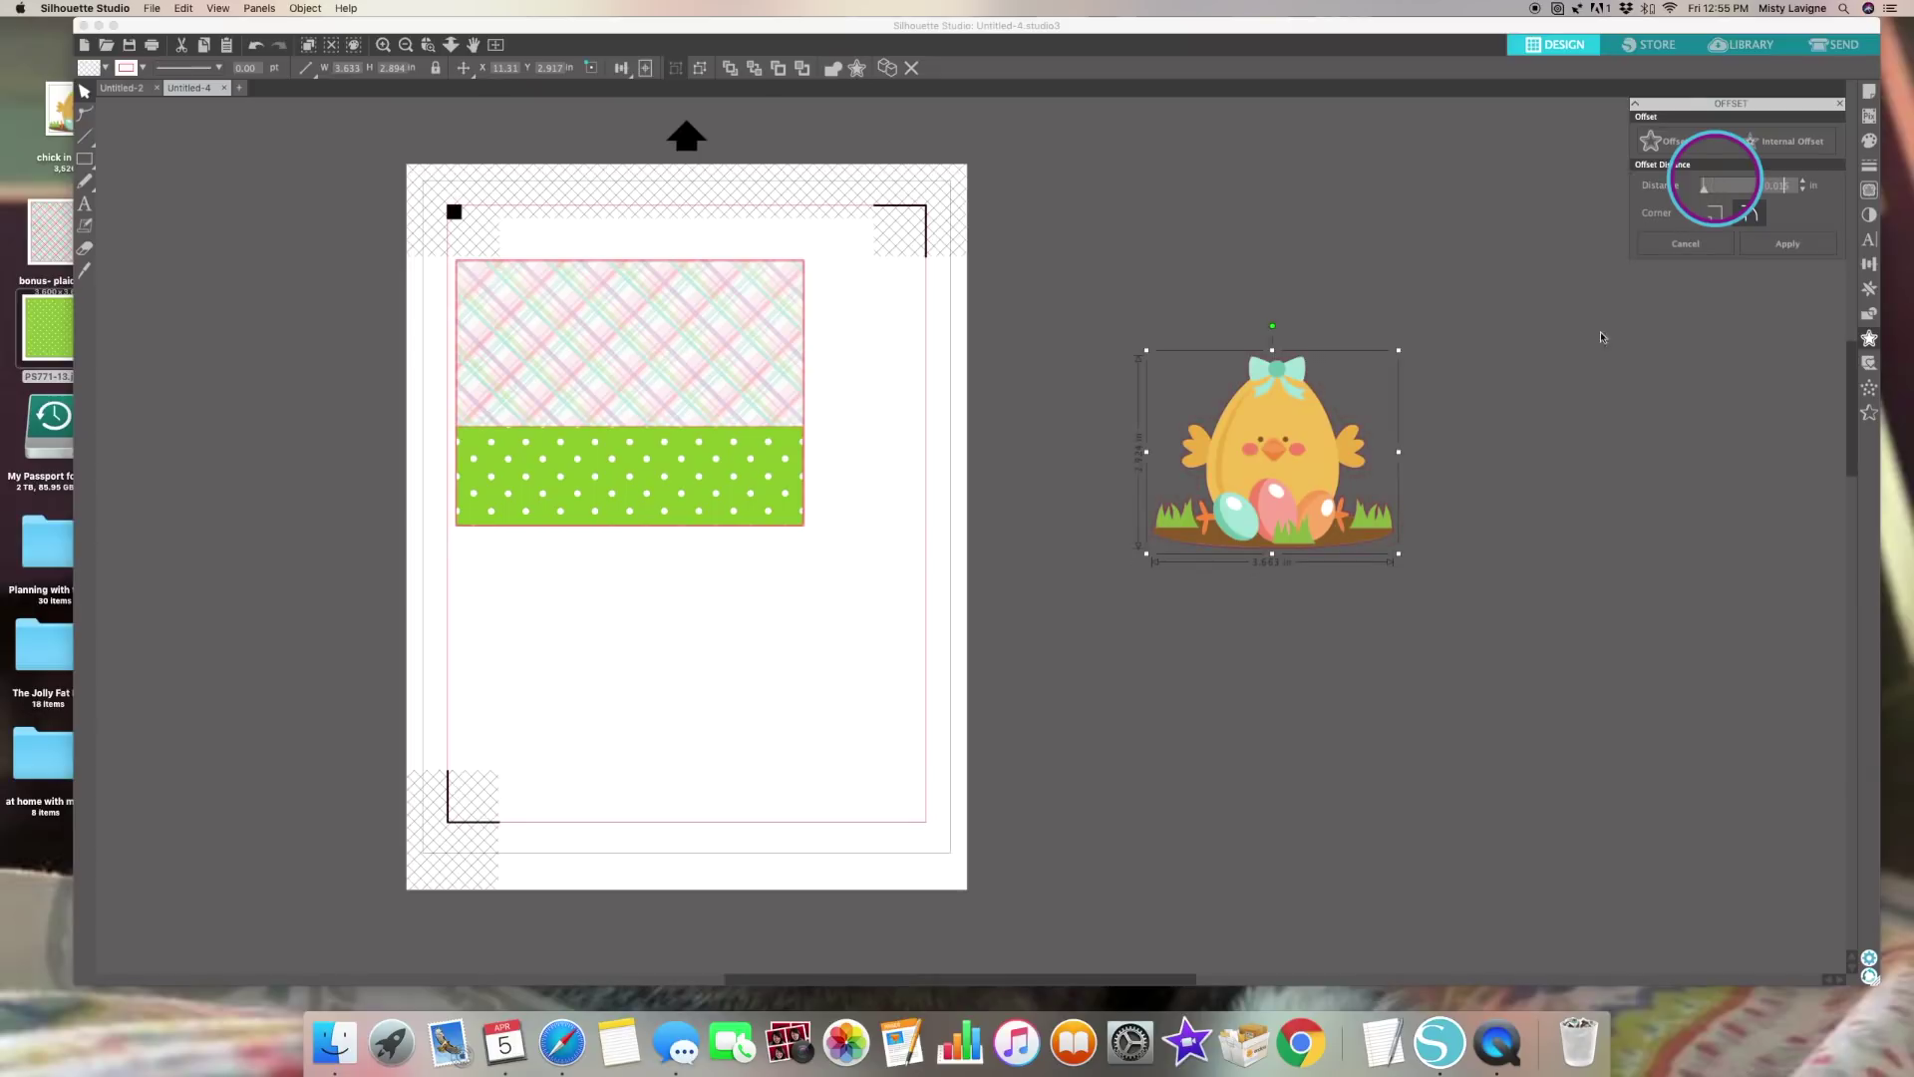
click(1587, 419)
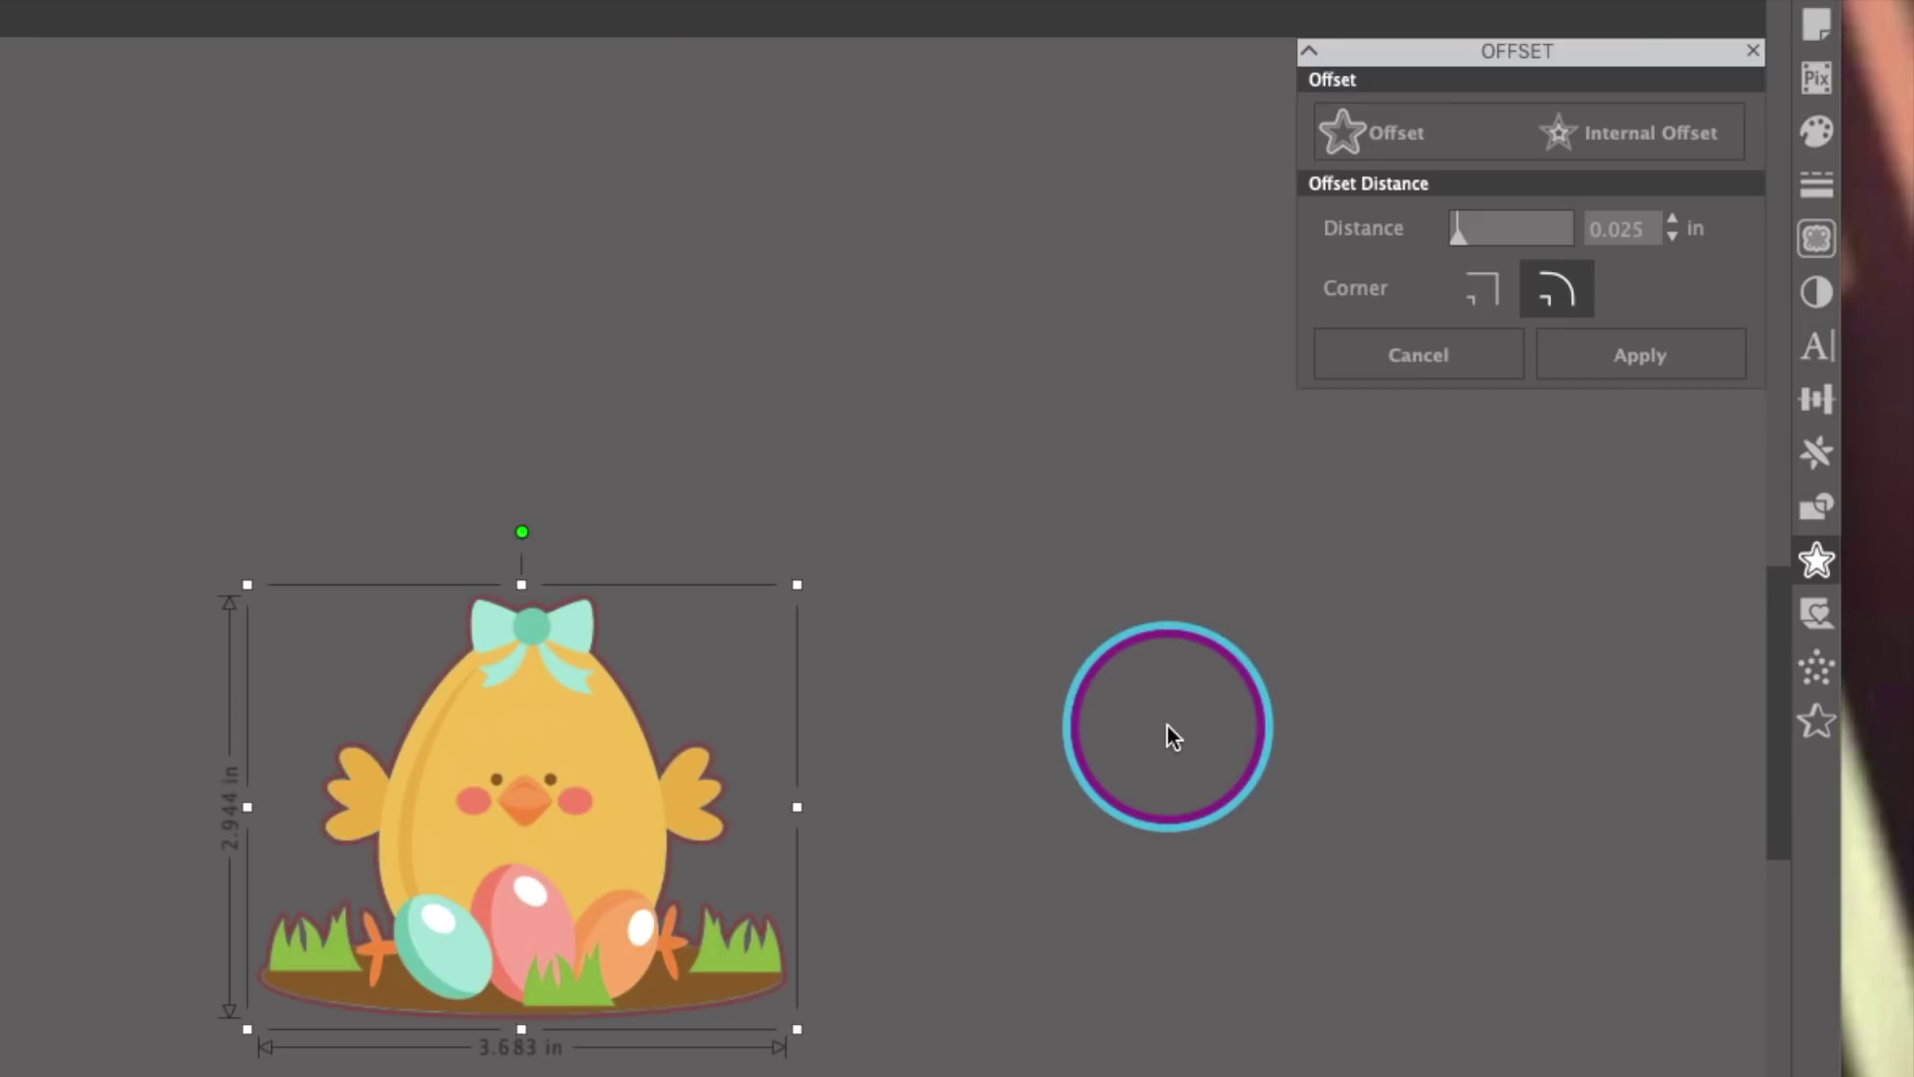
Offset the chick by 0.035 in and move the chick image off the new outline
drag(1168, 726, 551, 783)
click(1367, 137)
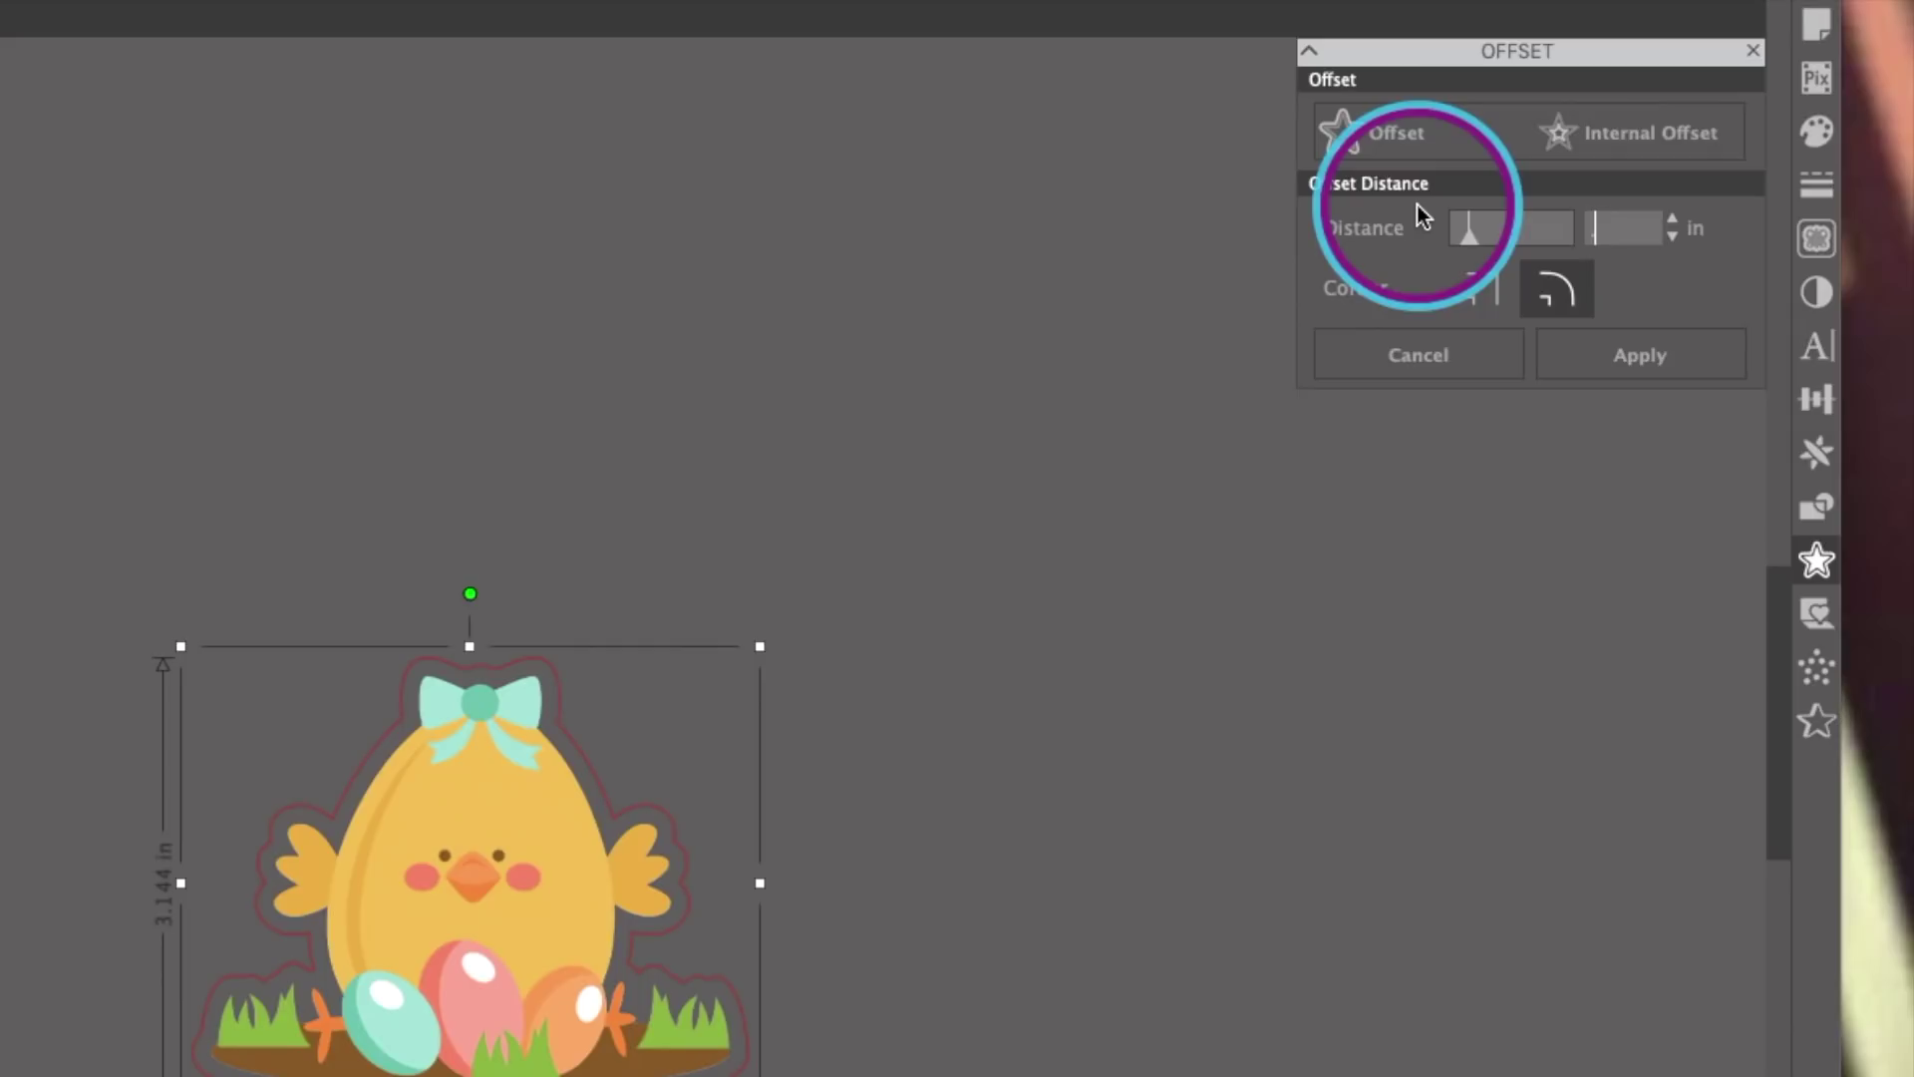
text(035)
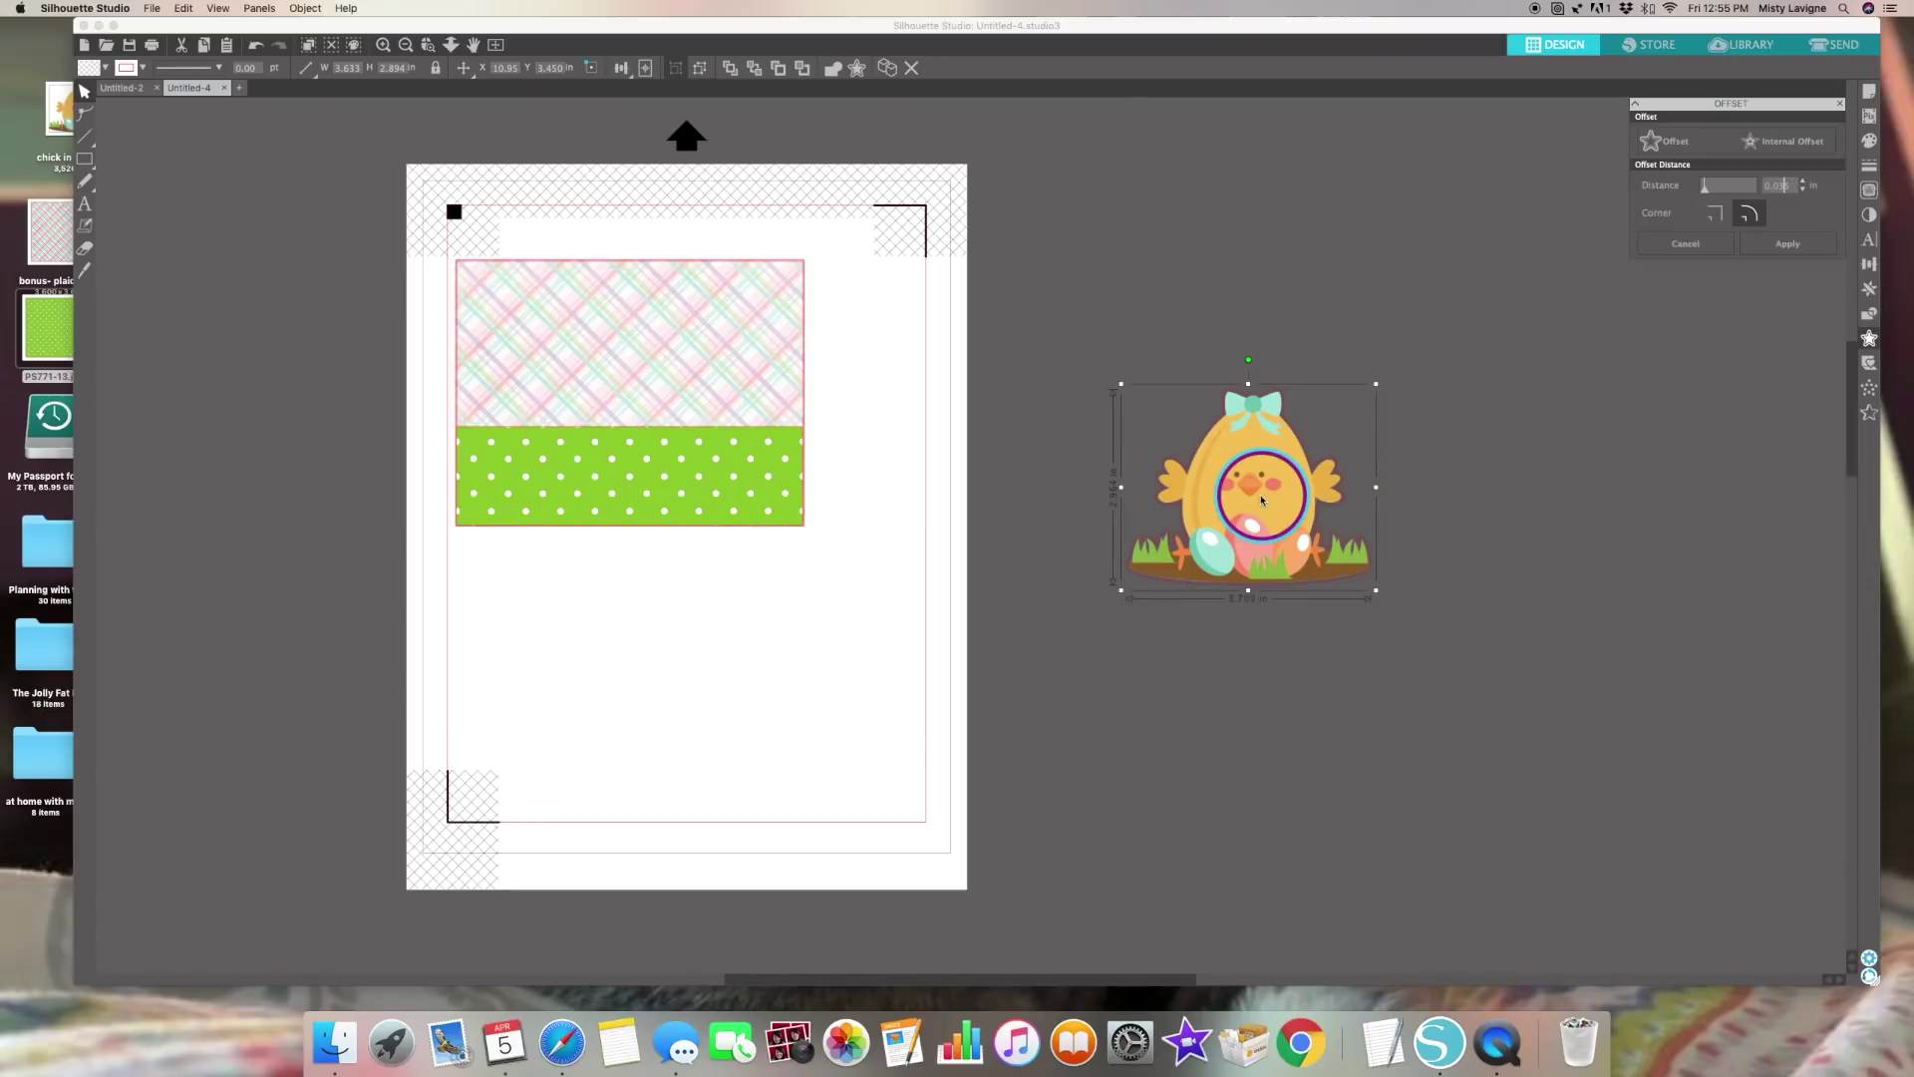
drag(1271, 489, 1578, 510)
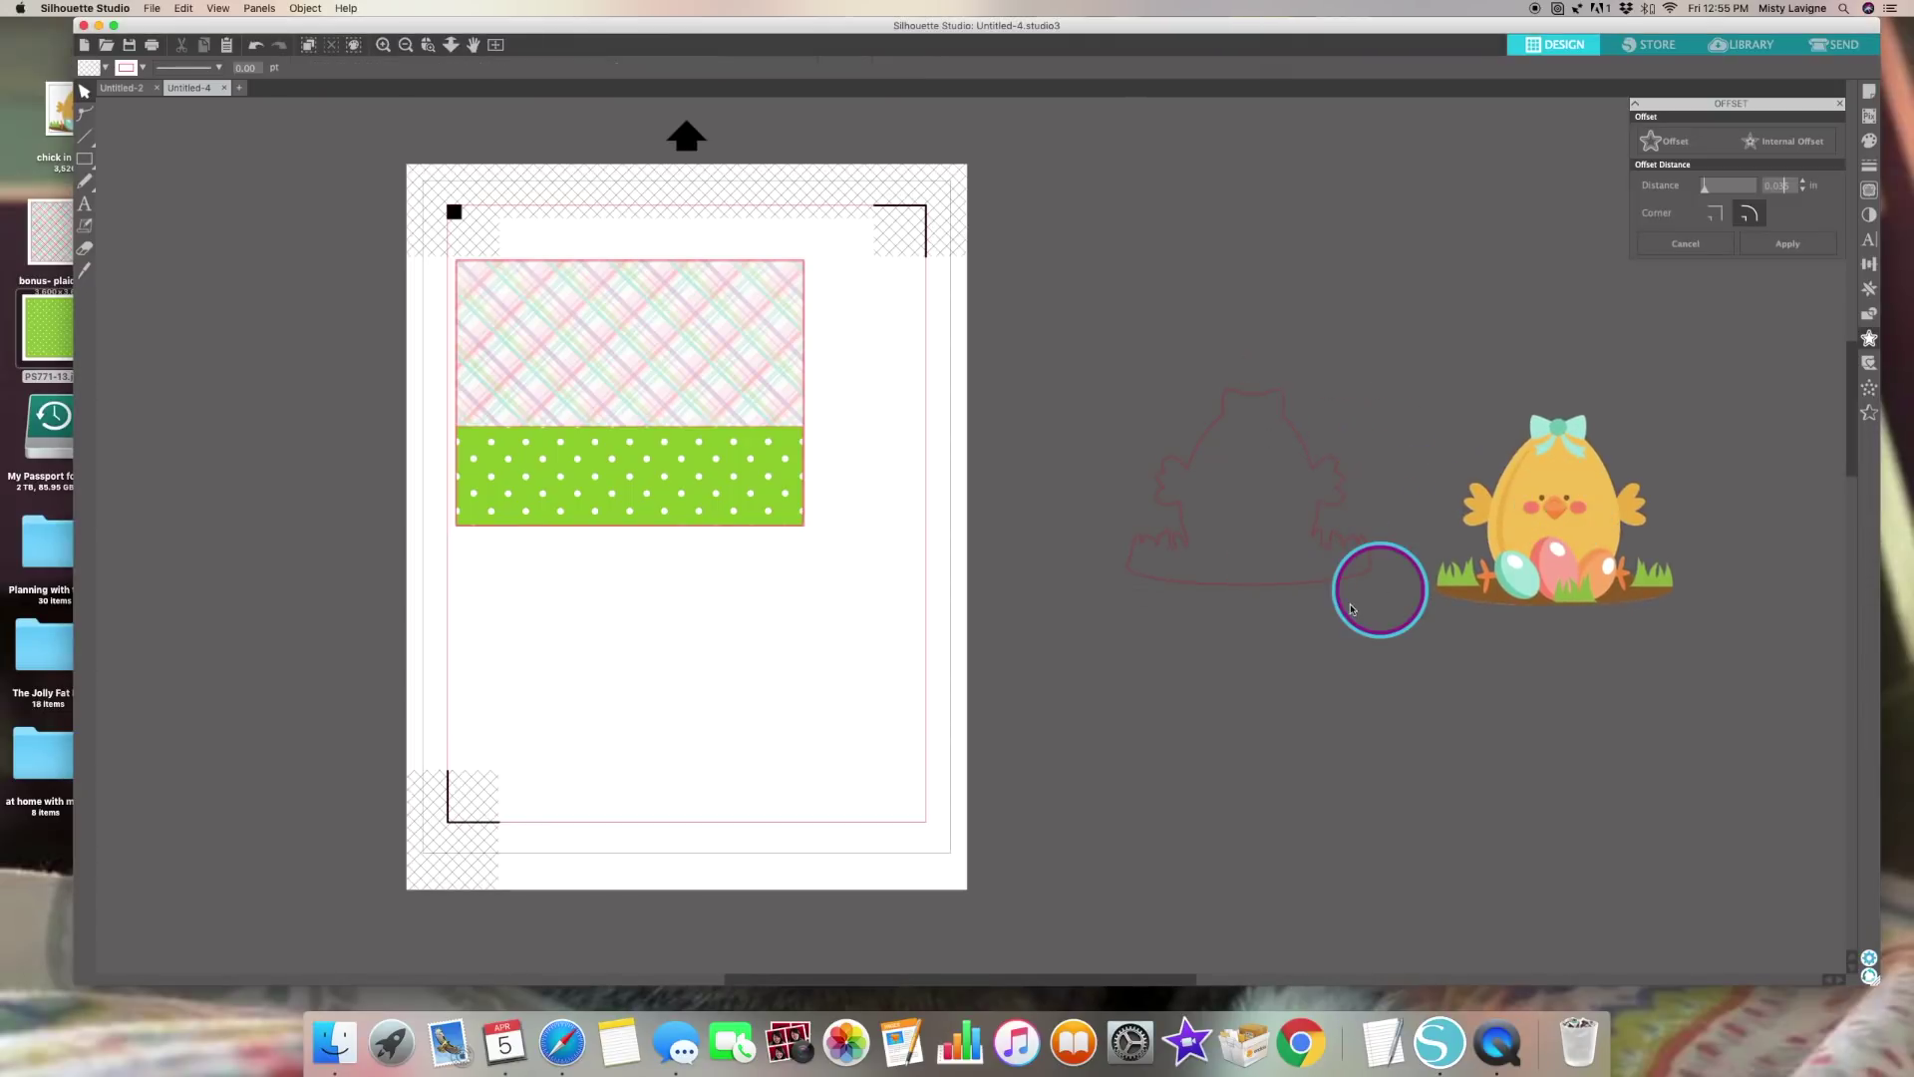
Move the chick's offset outline onto the page below the card and check its cut line in the Send view
click(1837, 44)
click(1591, 224)
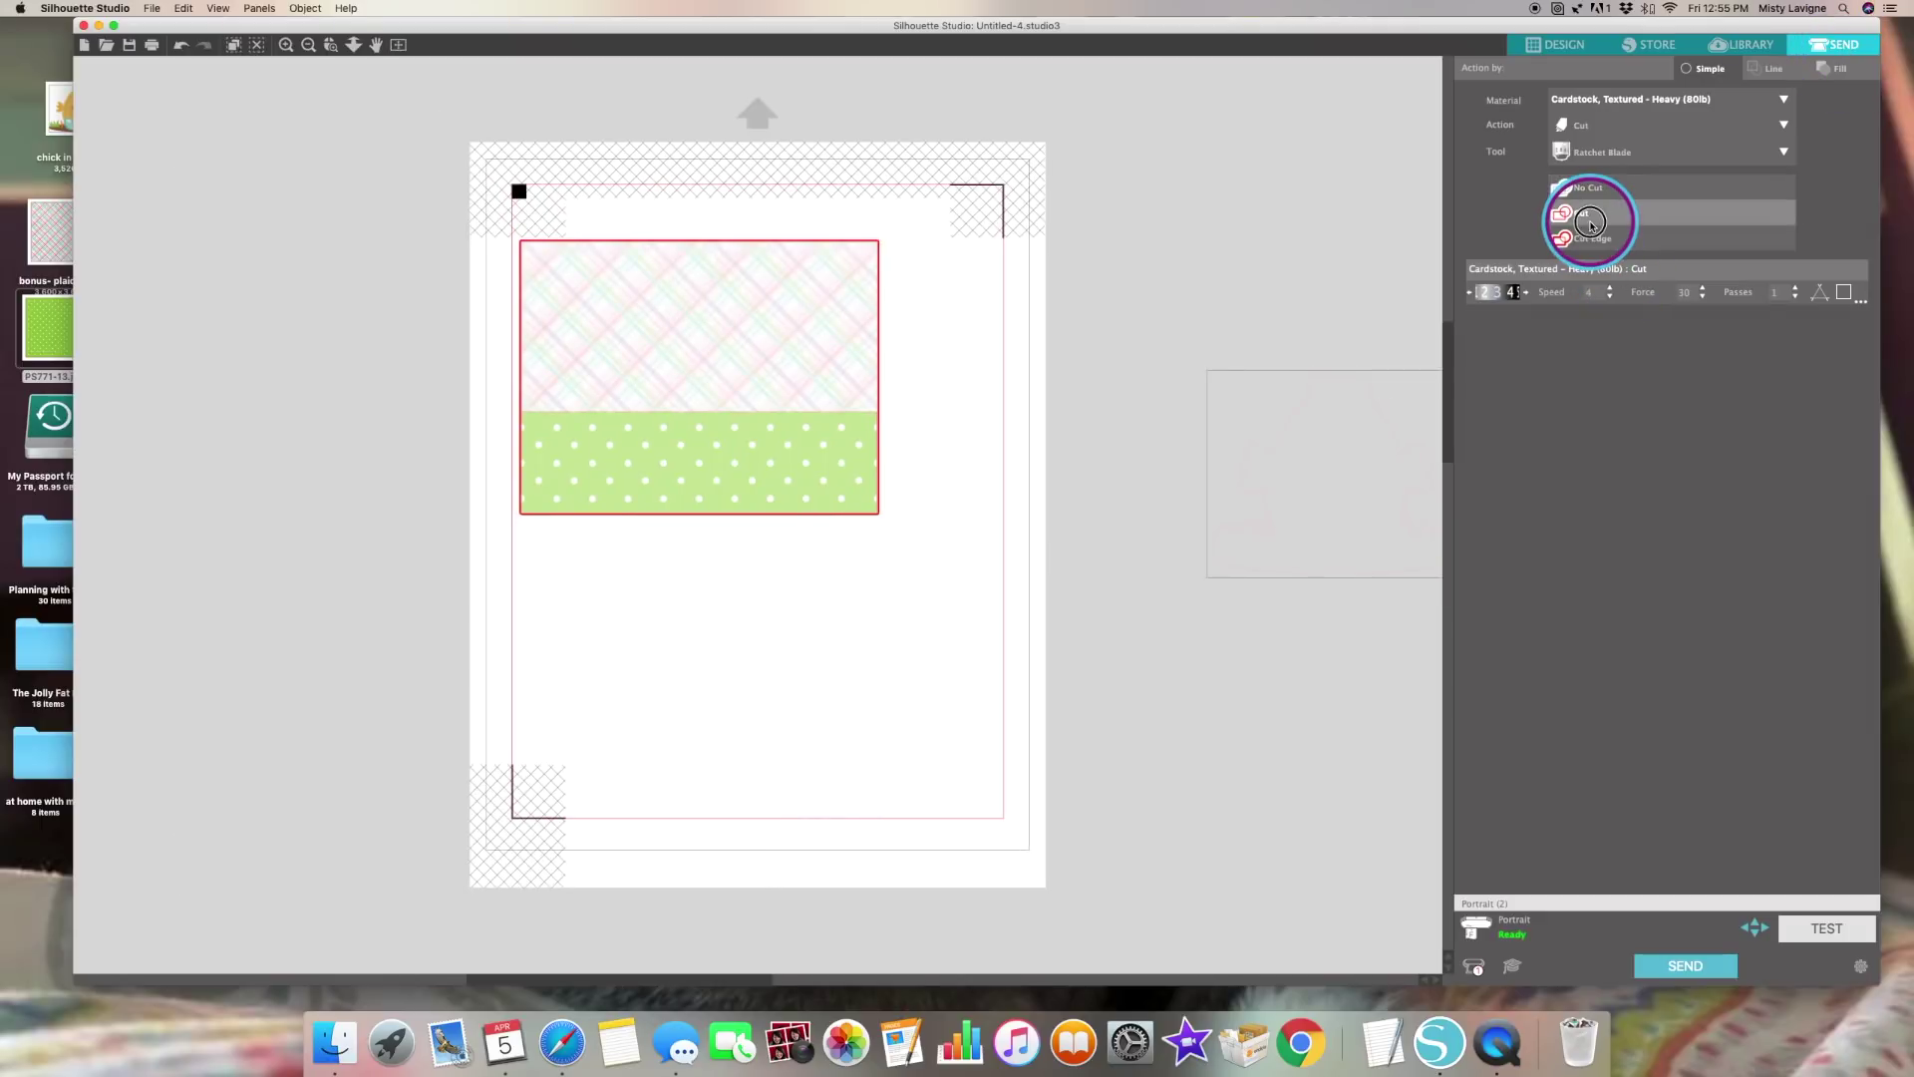
click(1559, 42)
drag(1468, 477, 1008, 666)
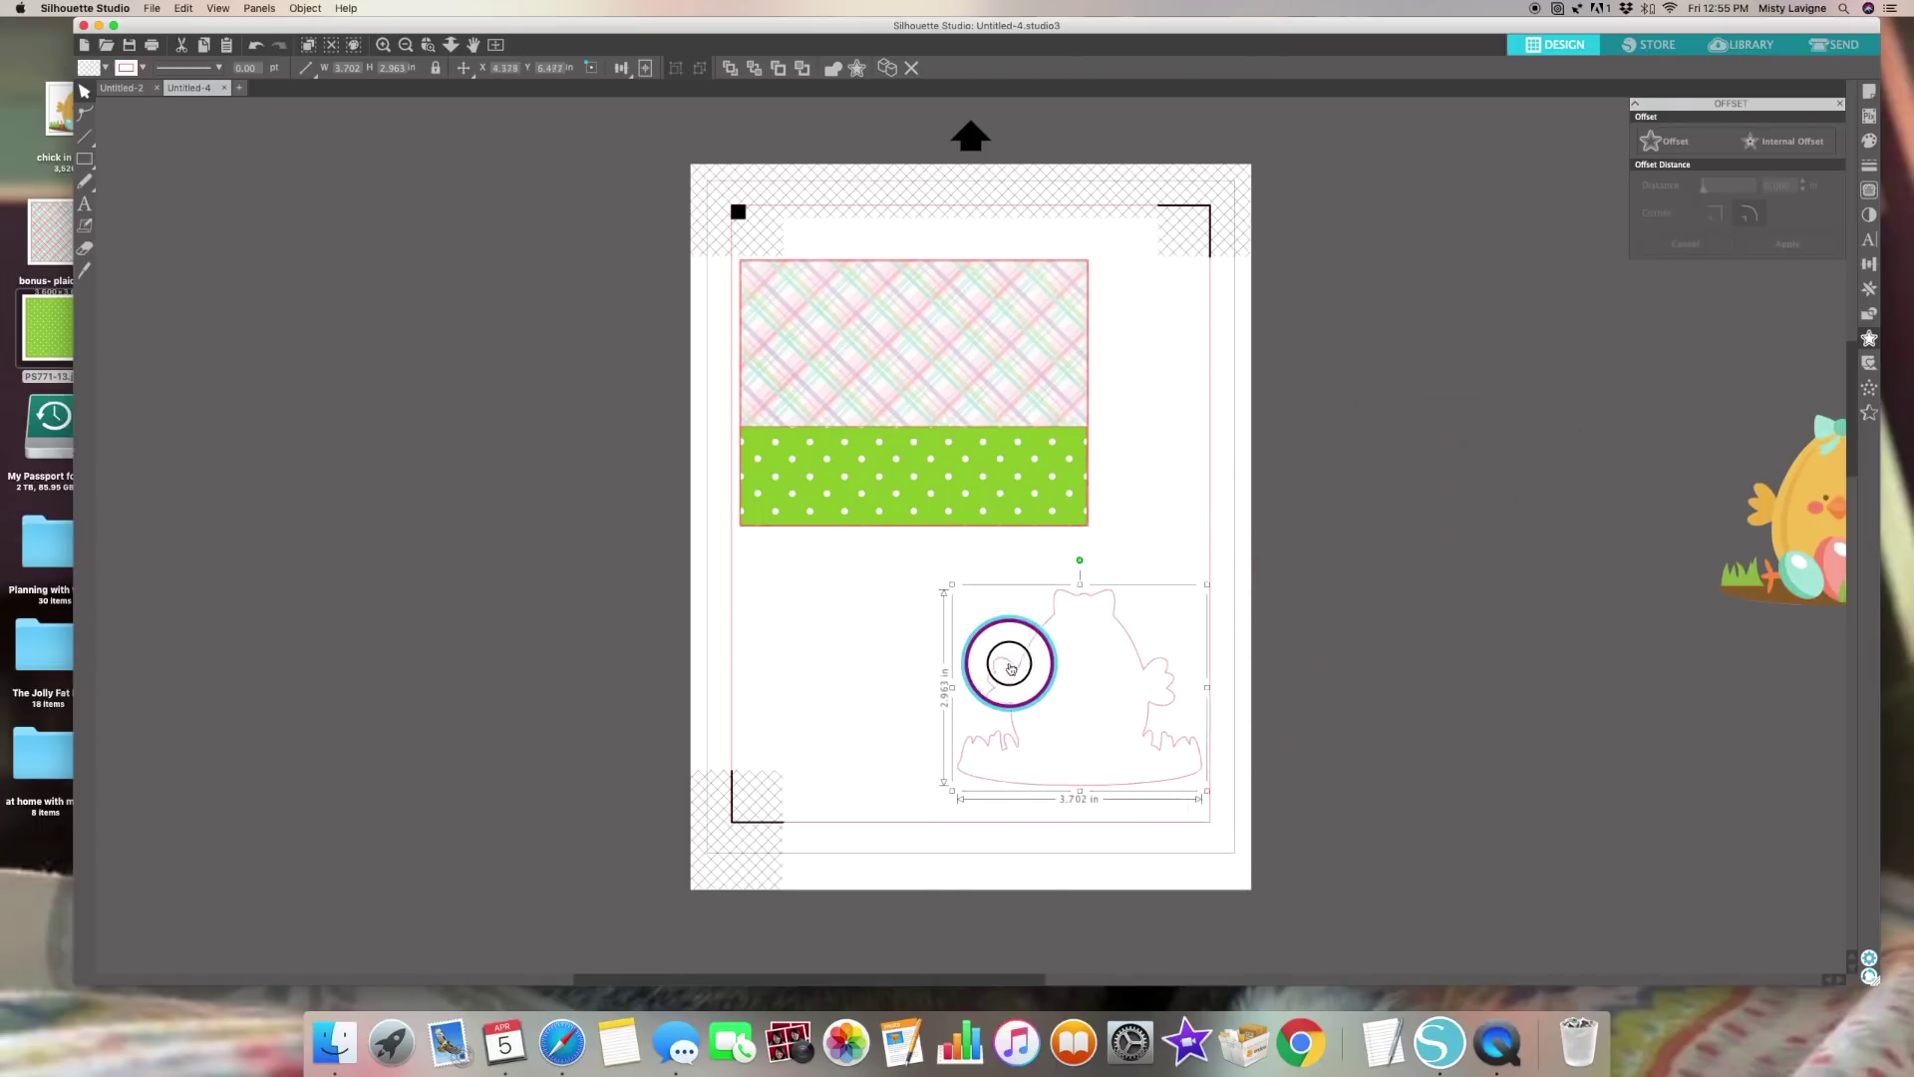
click(1834, 46)
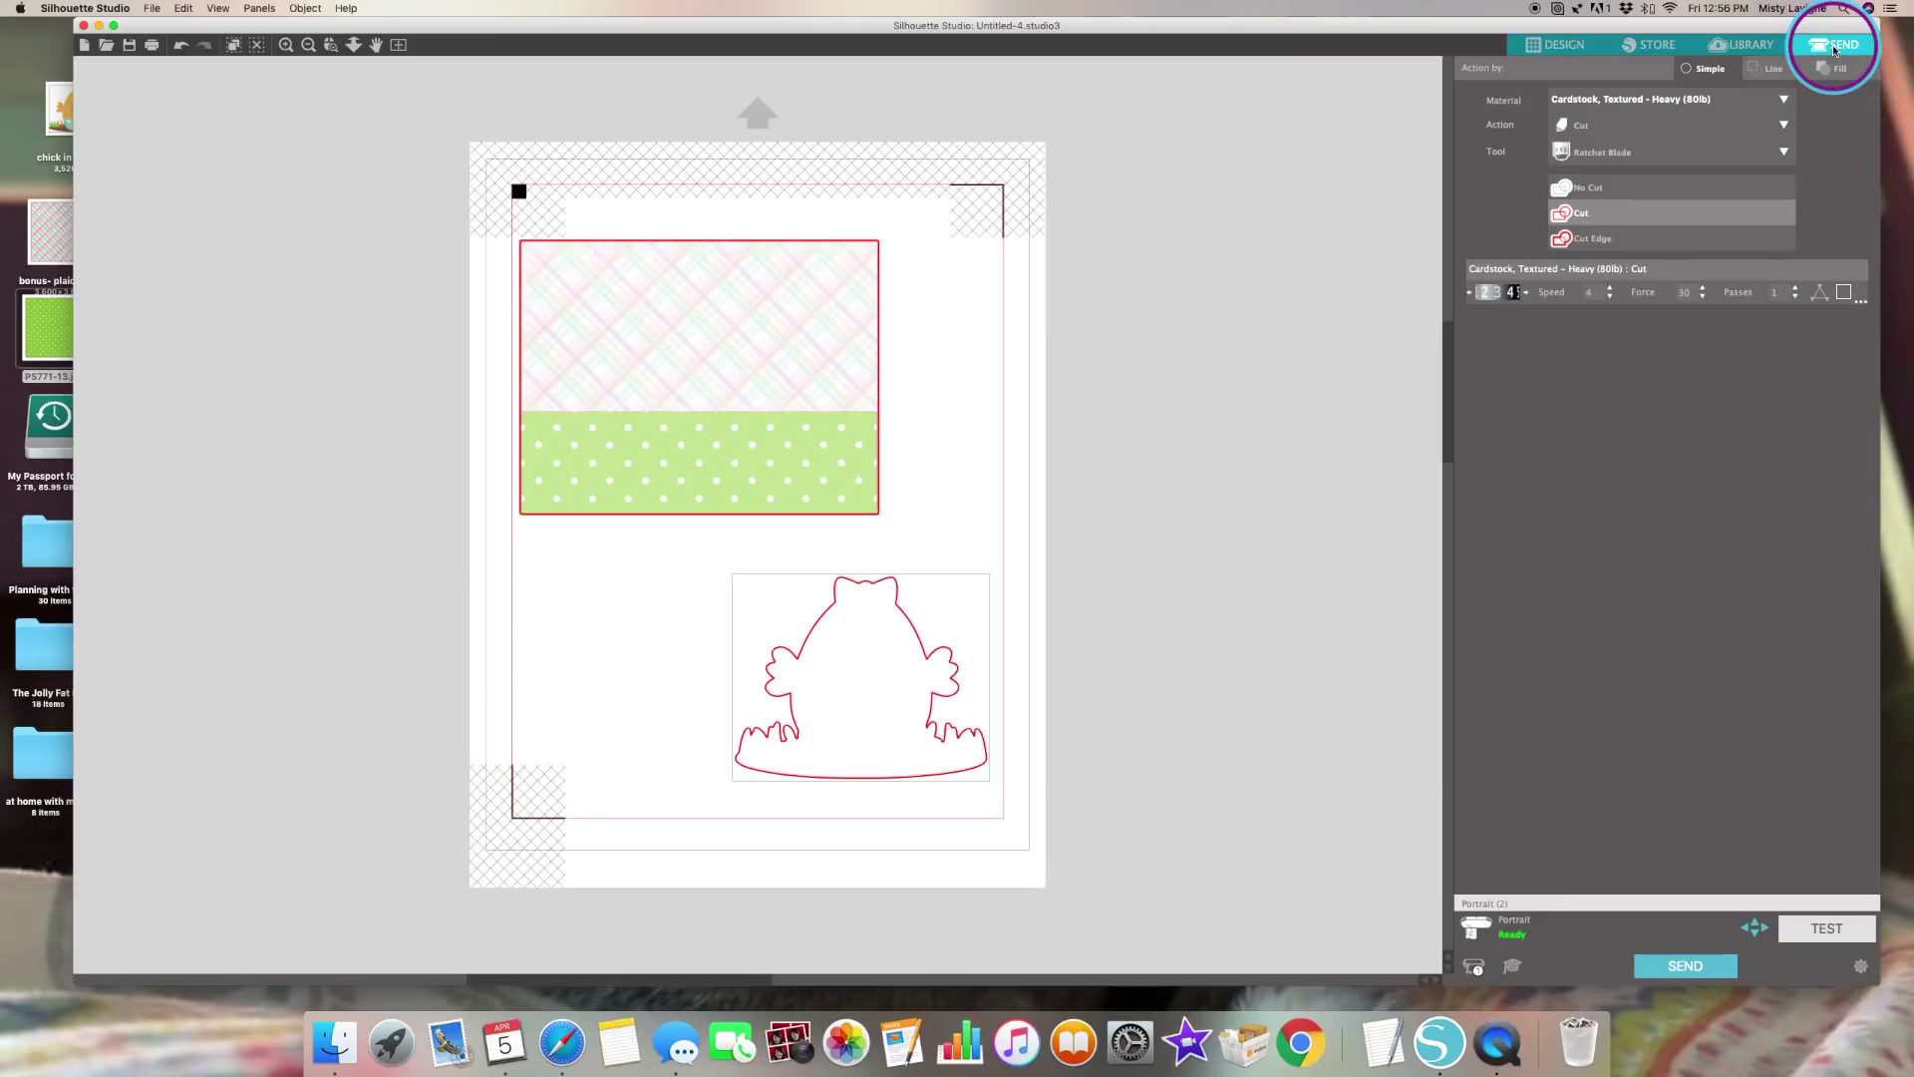
click(1535, 44)
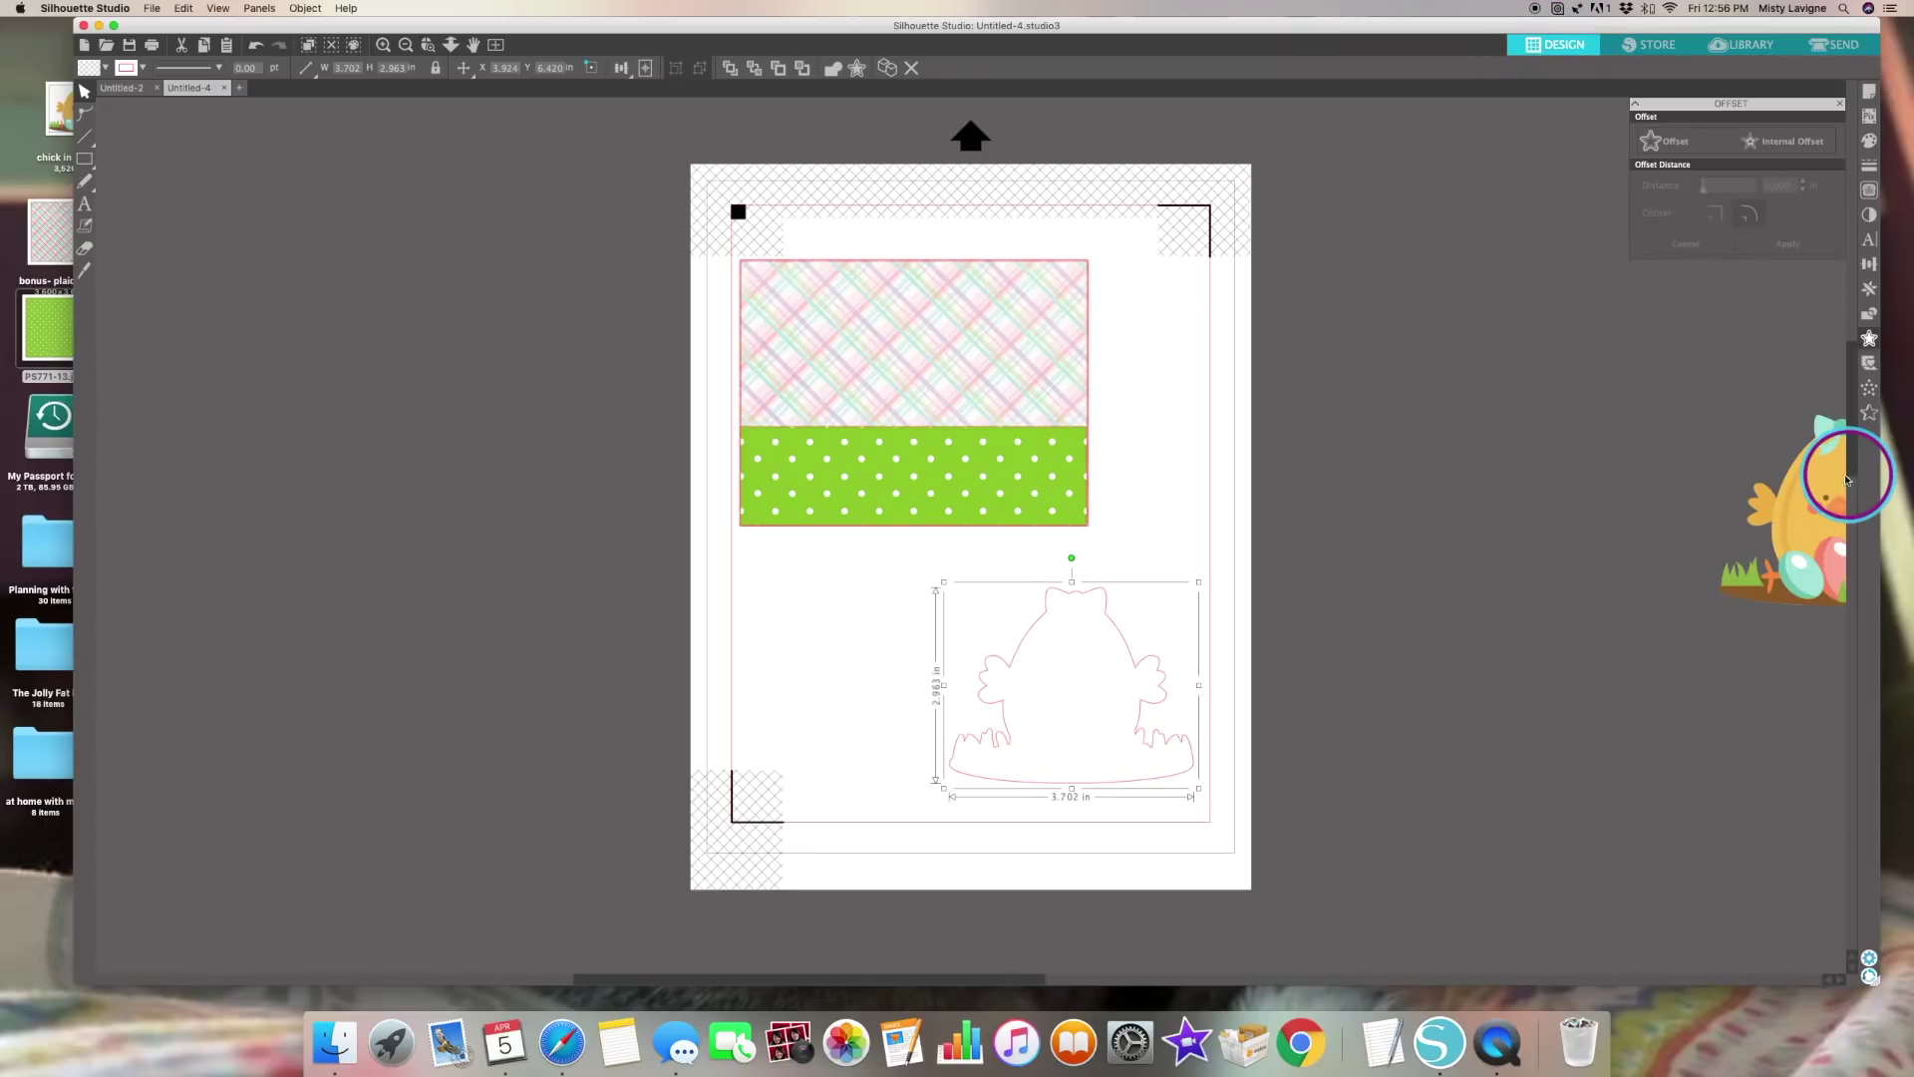
Center the chick image within its offset outline on the page and group the two together
drag(1800, 486, 1038, 641)
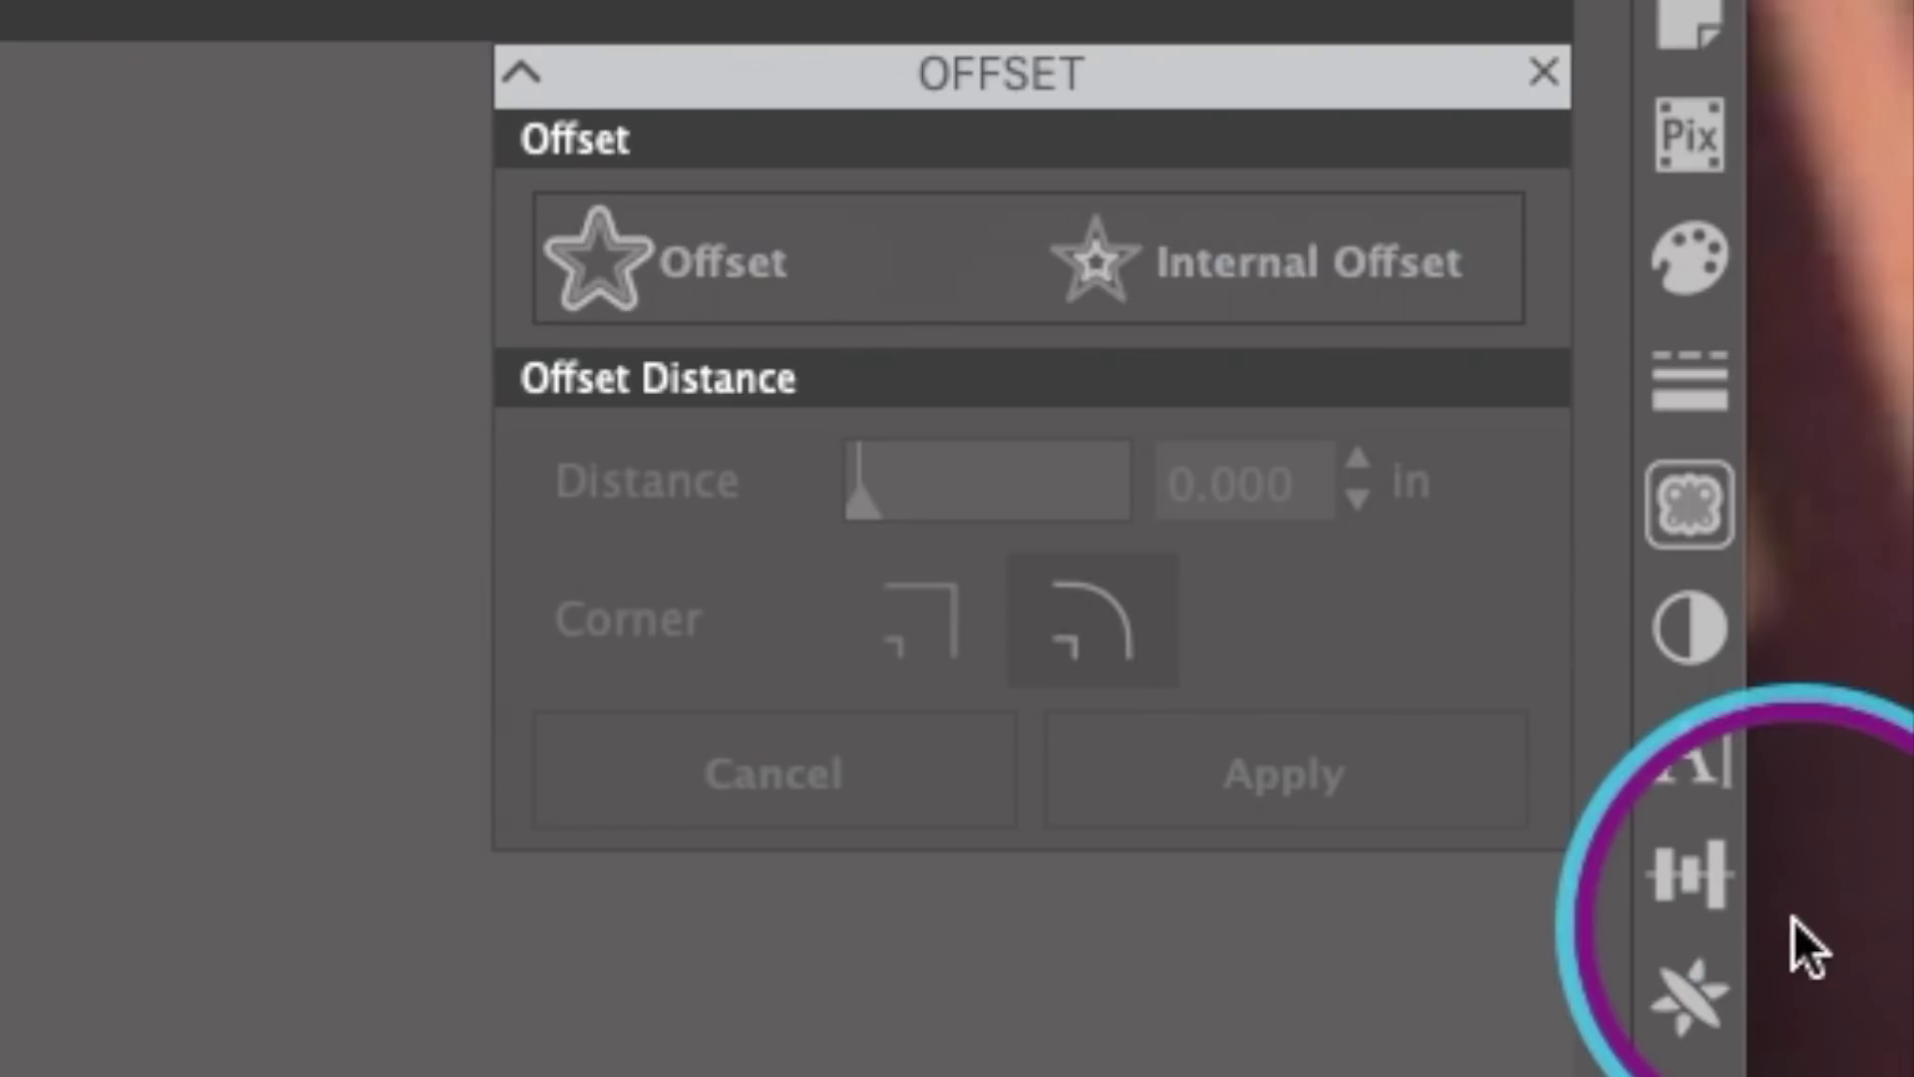
click(1696, 881)
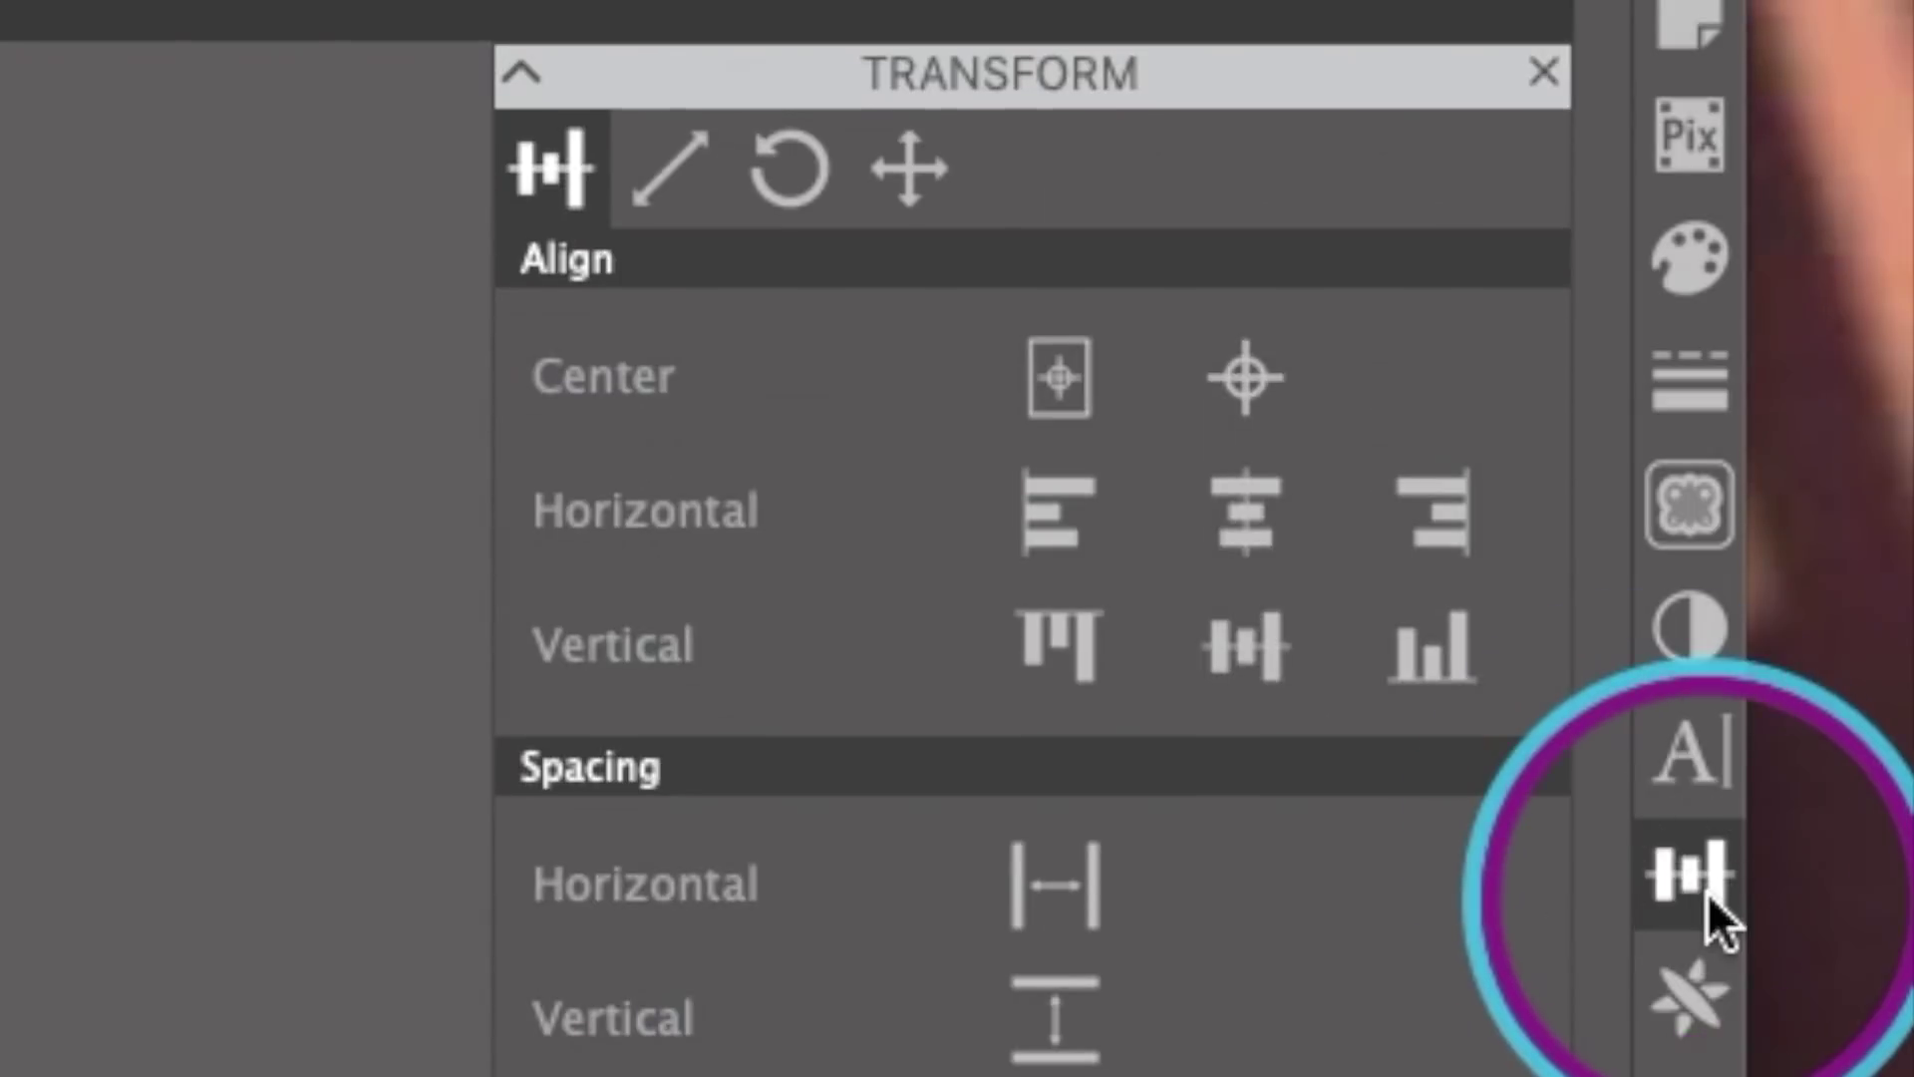
click(1266, 399)
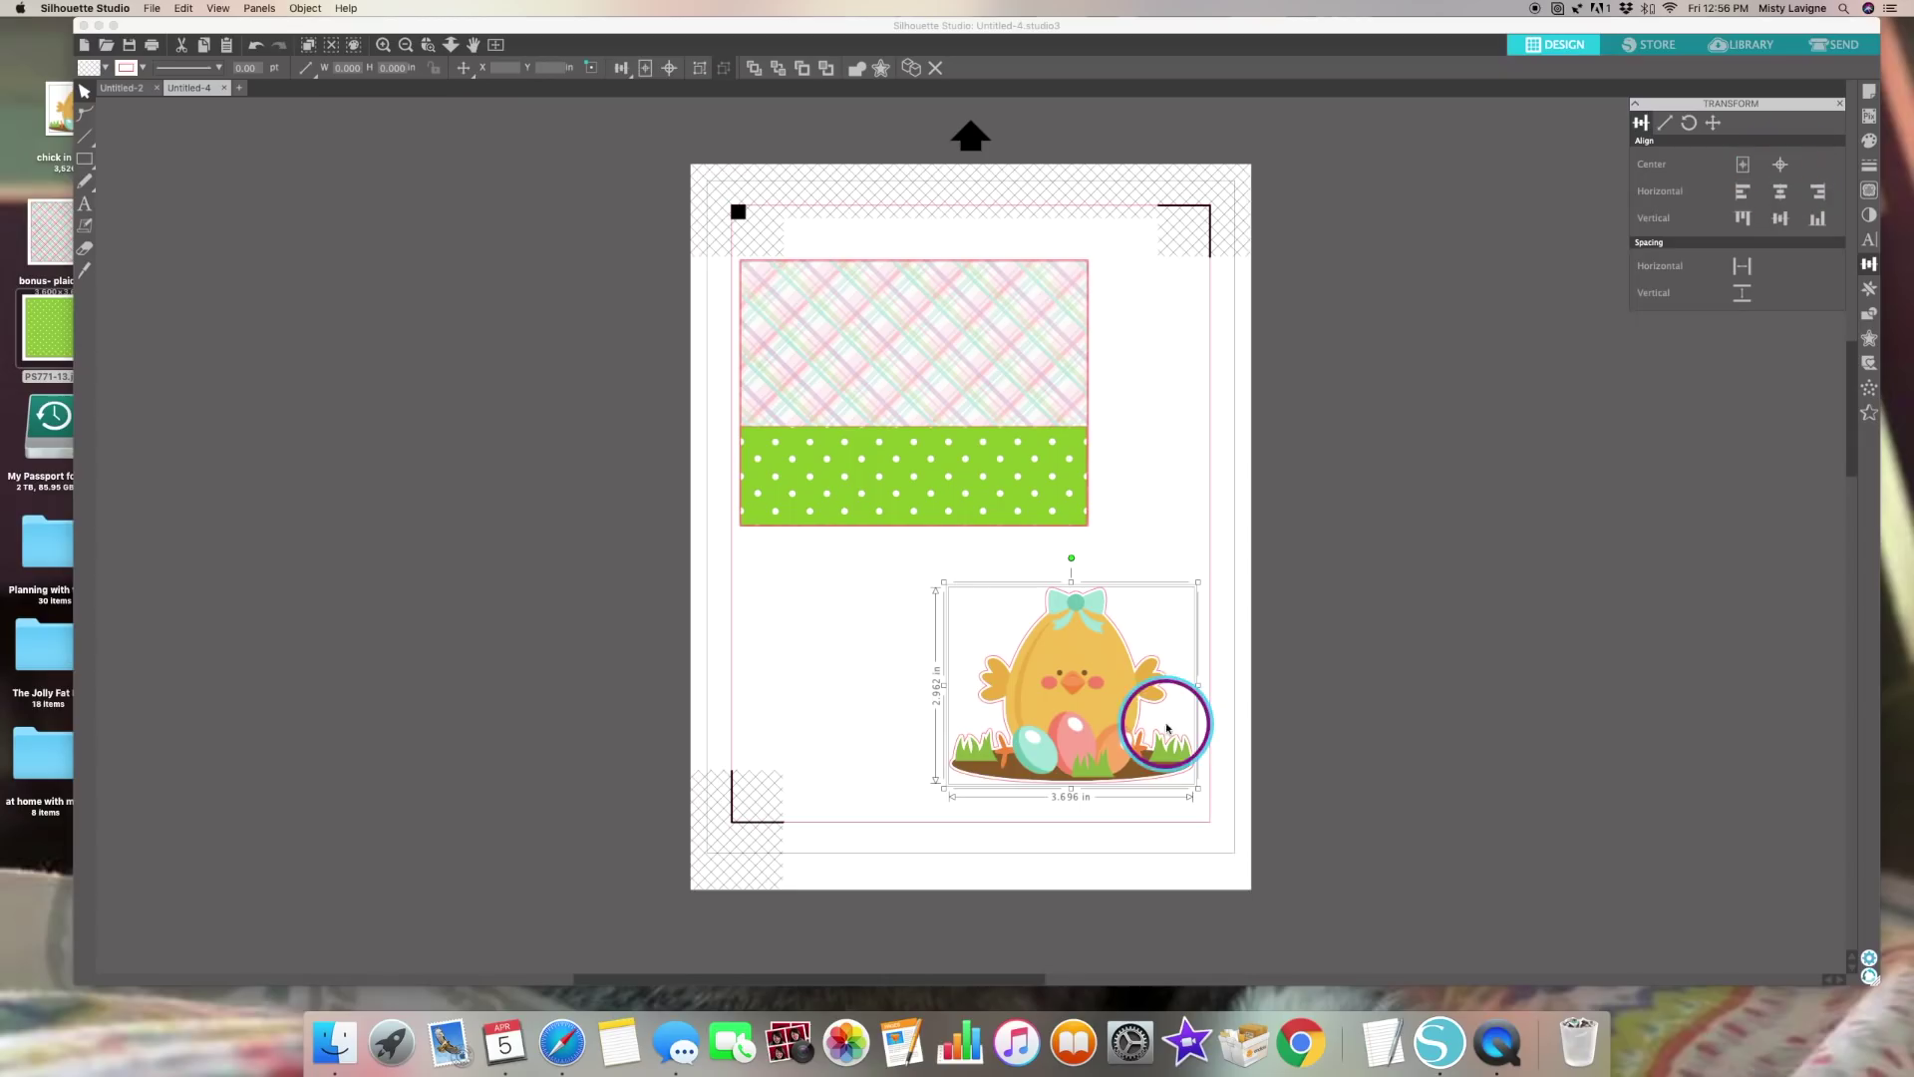
right_click(1091, 686)
click(1117, 877)
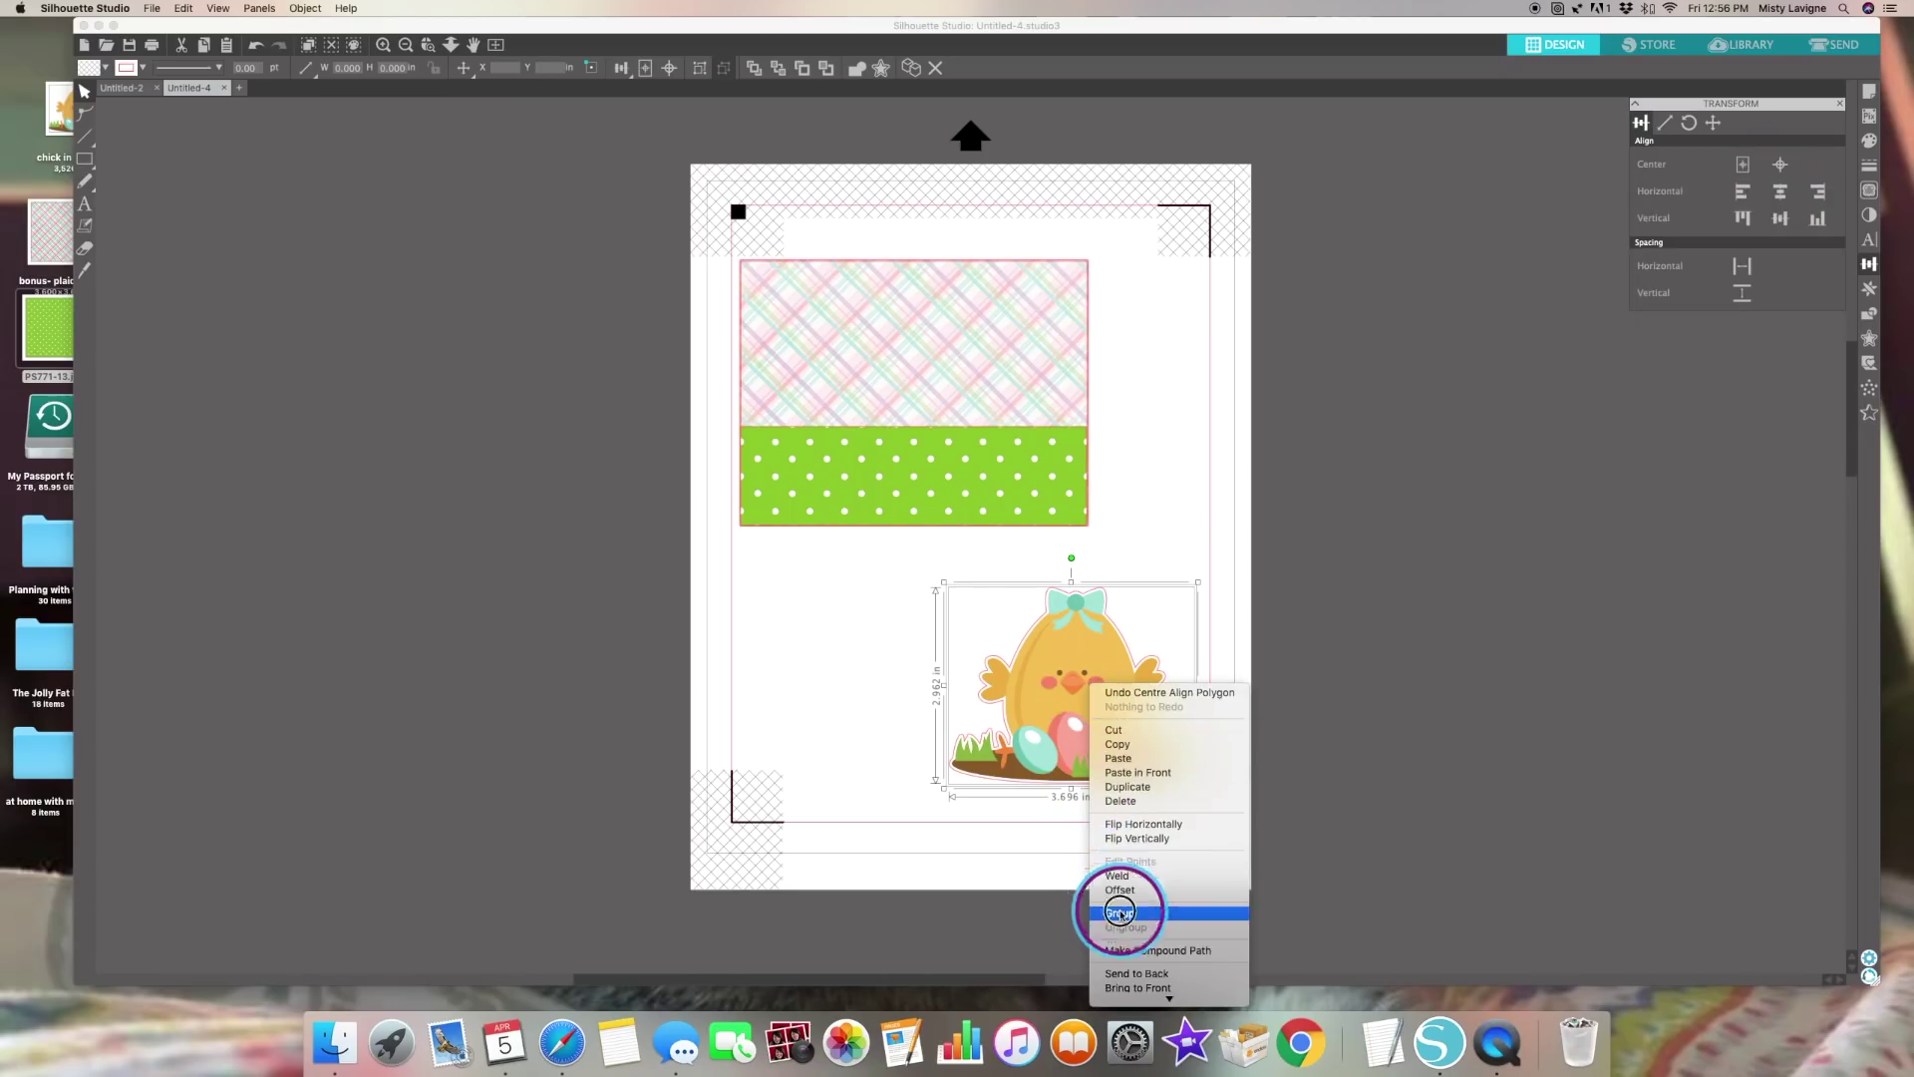
Move the grouped chick off the page beside the card and clear the selection
click(1093, 719)
drag(1086, 705, 1461, 581)
drag(1462, 582, 933, 399)
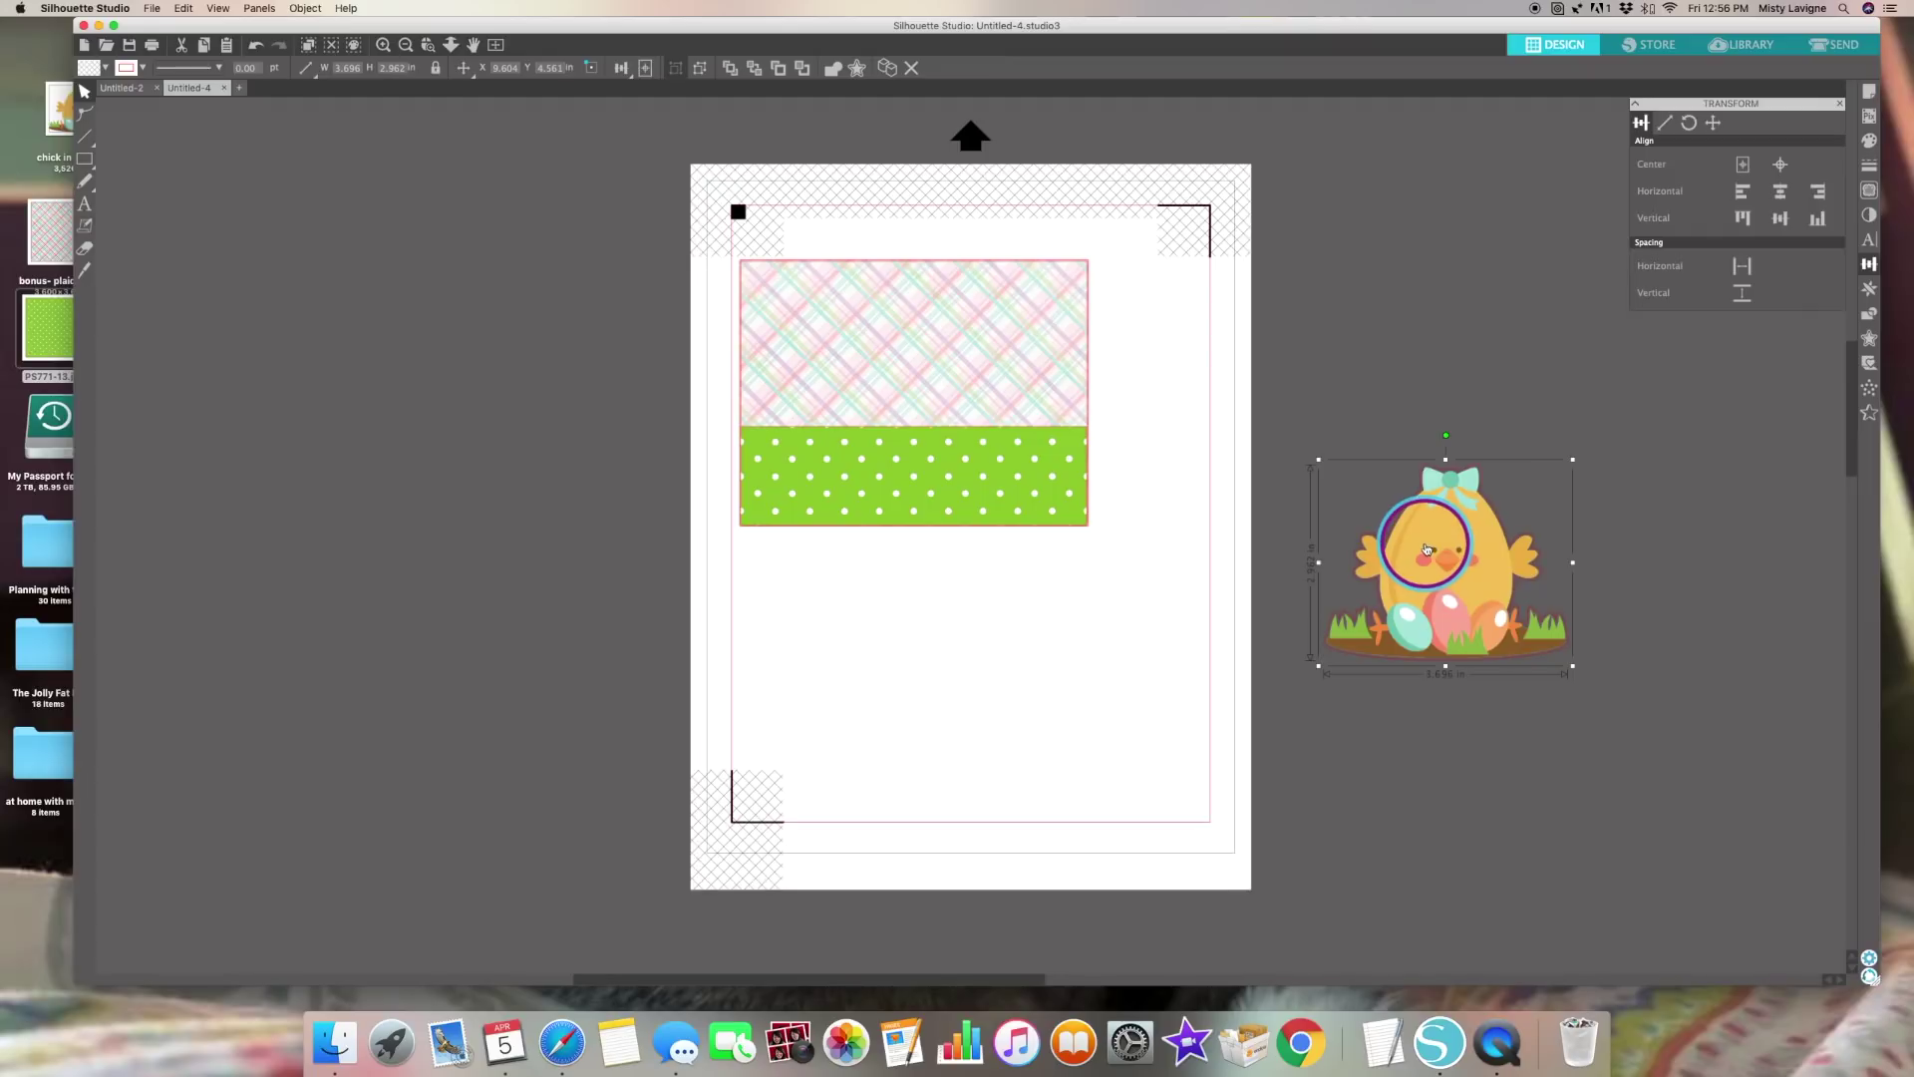
click(1027, 495)
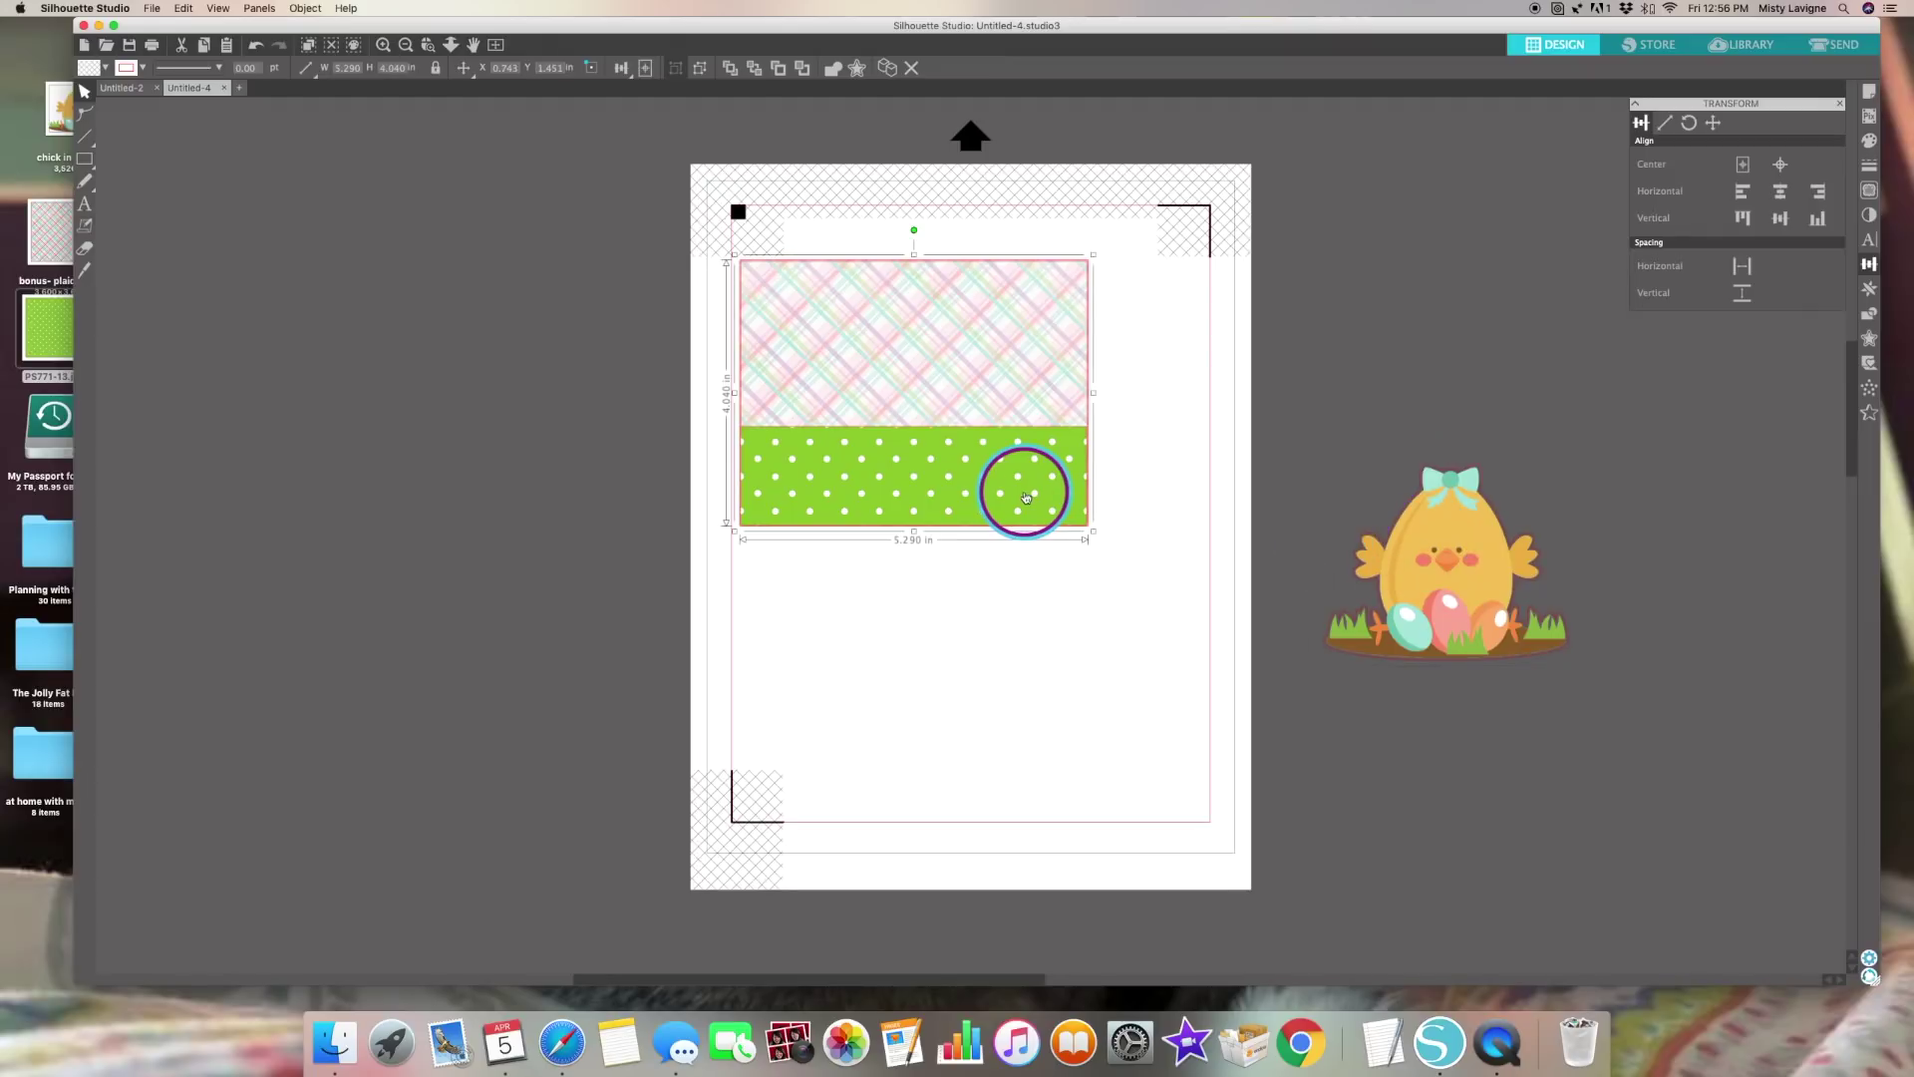
click(1381, 393)
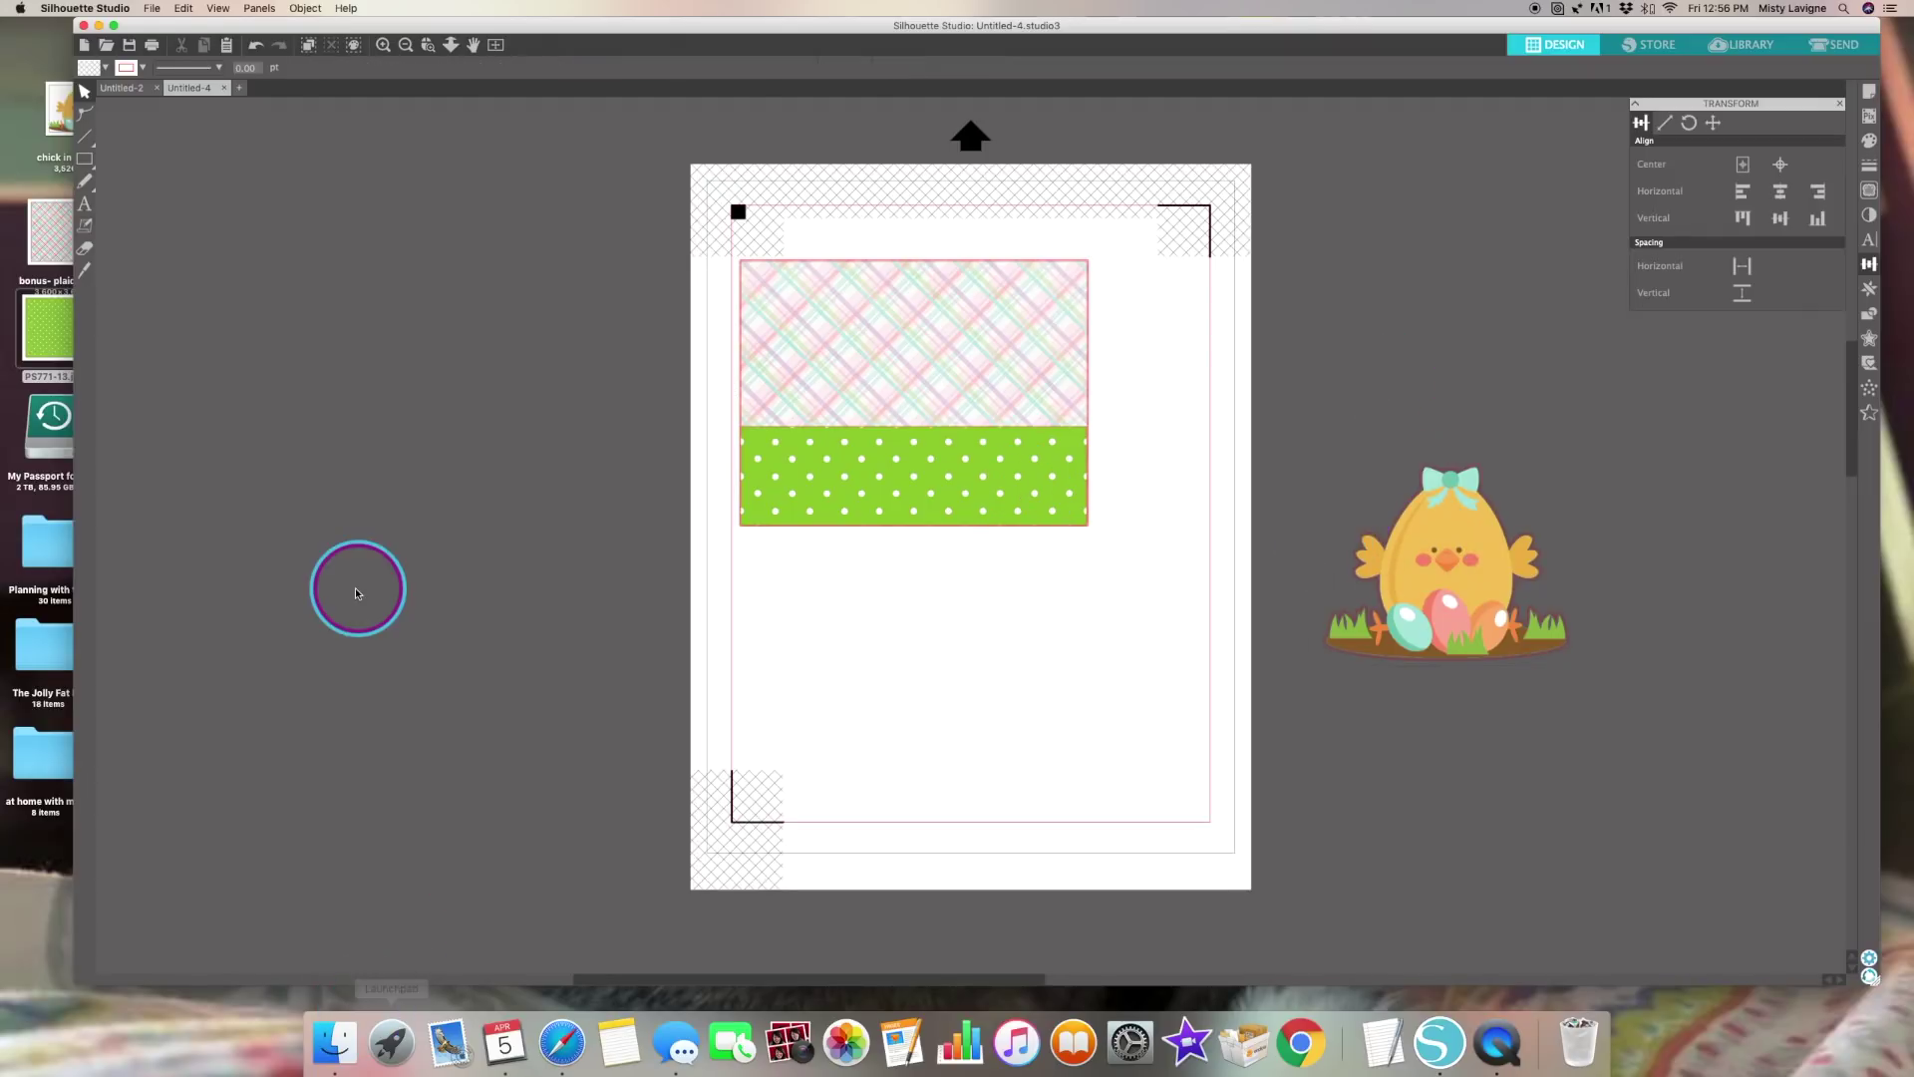
Bring the sun in clouds.png image from the desktop into the Untitled-4 design
drag(166, 25, 293, 31)
drag(177, 220, 534, 273)
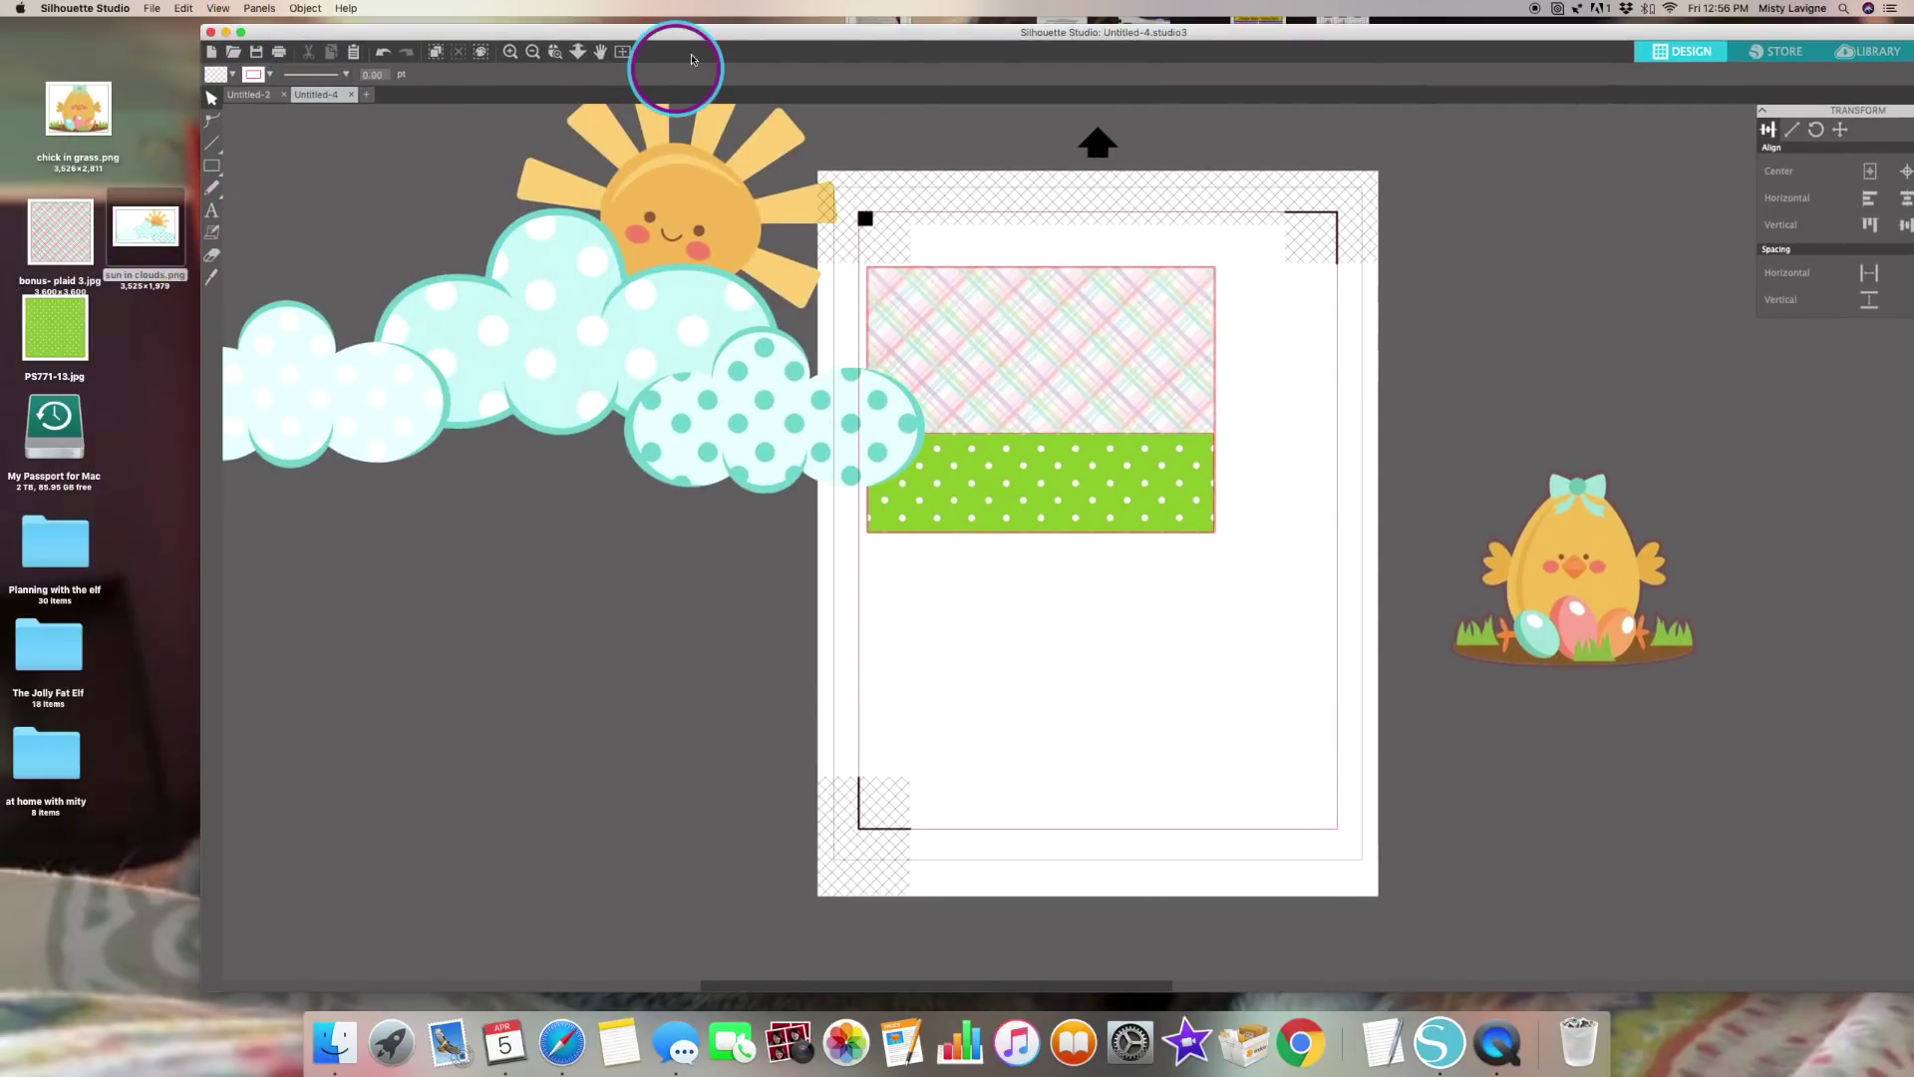
drag(705, 33, 568, 24)
drag(499, 137, 721, 251)
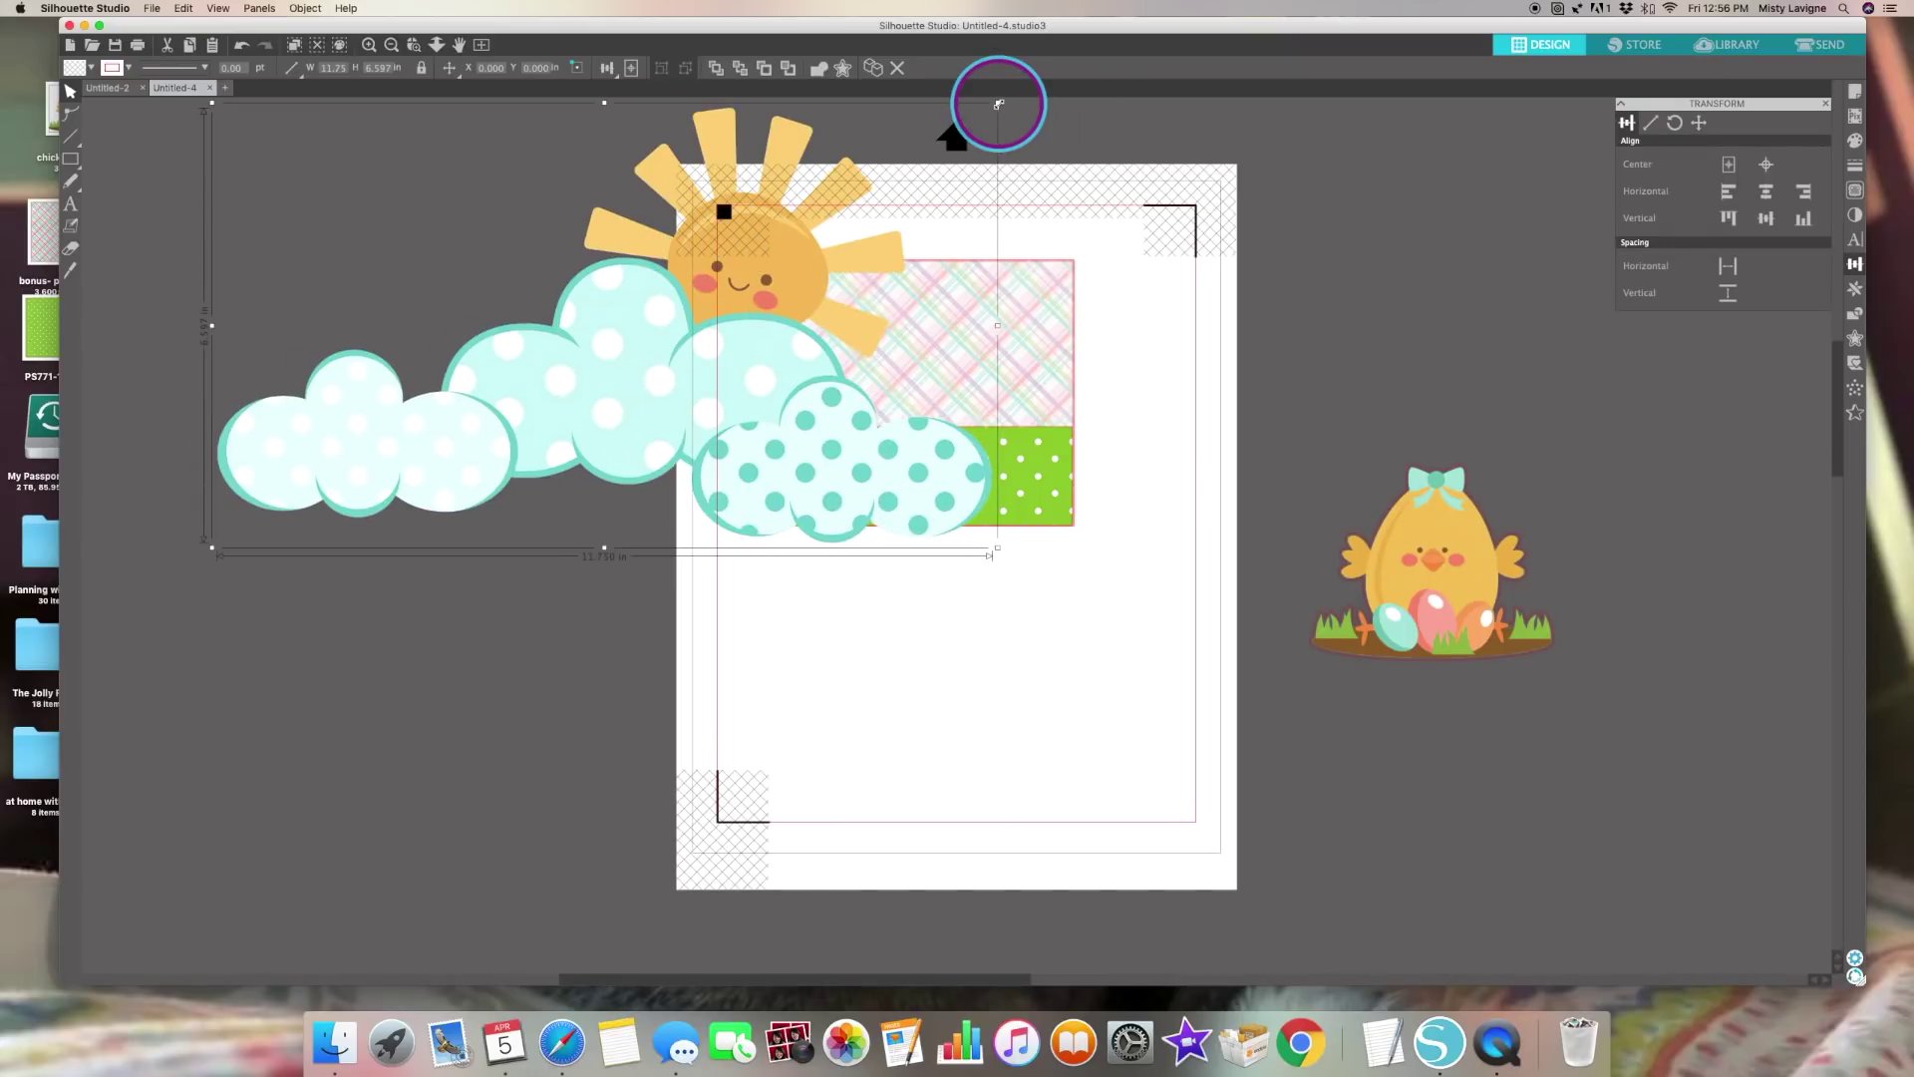
Copy the finished outlined sun and clouds from Untitled-2 and paste it into Untitled-4 as a size reference
click(92, 88)
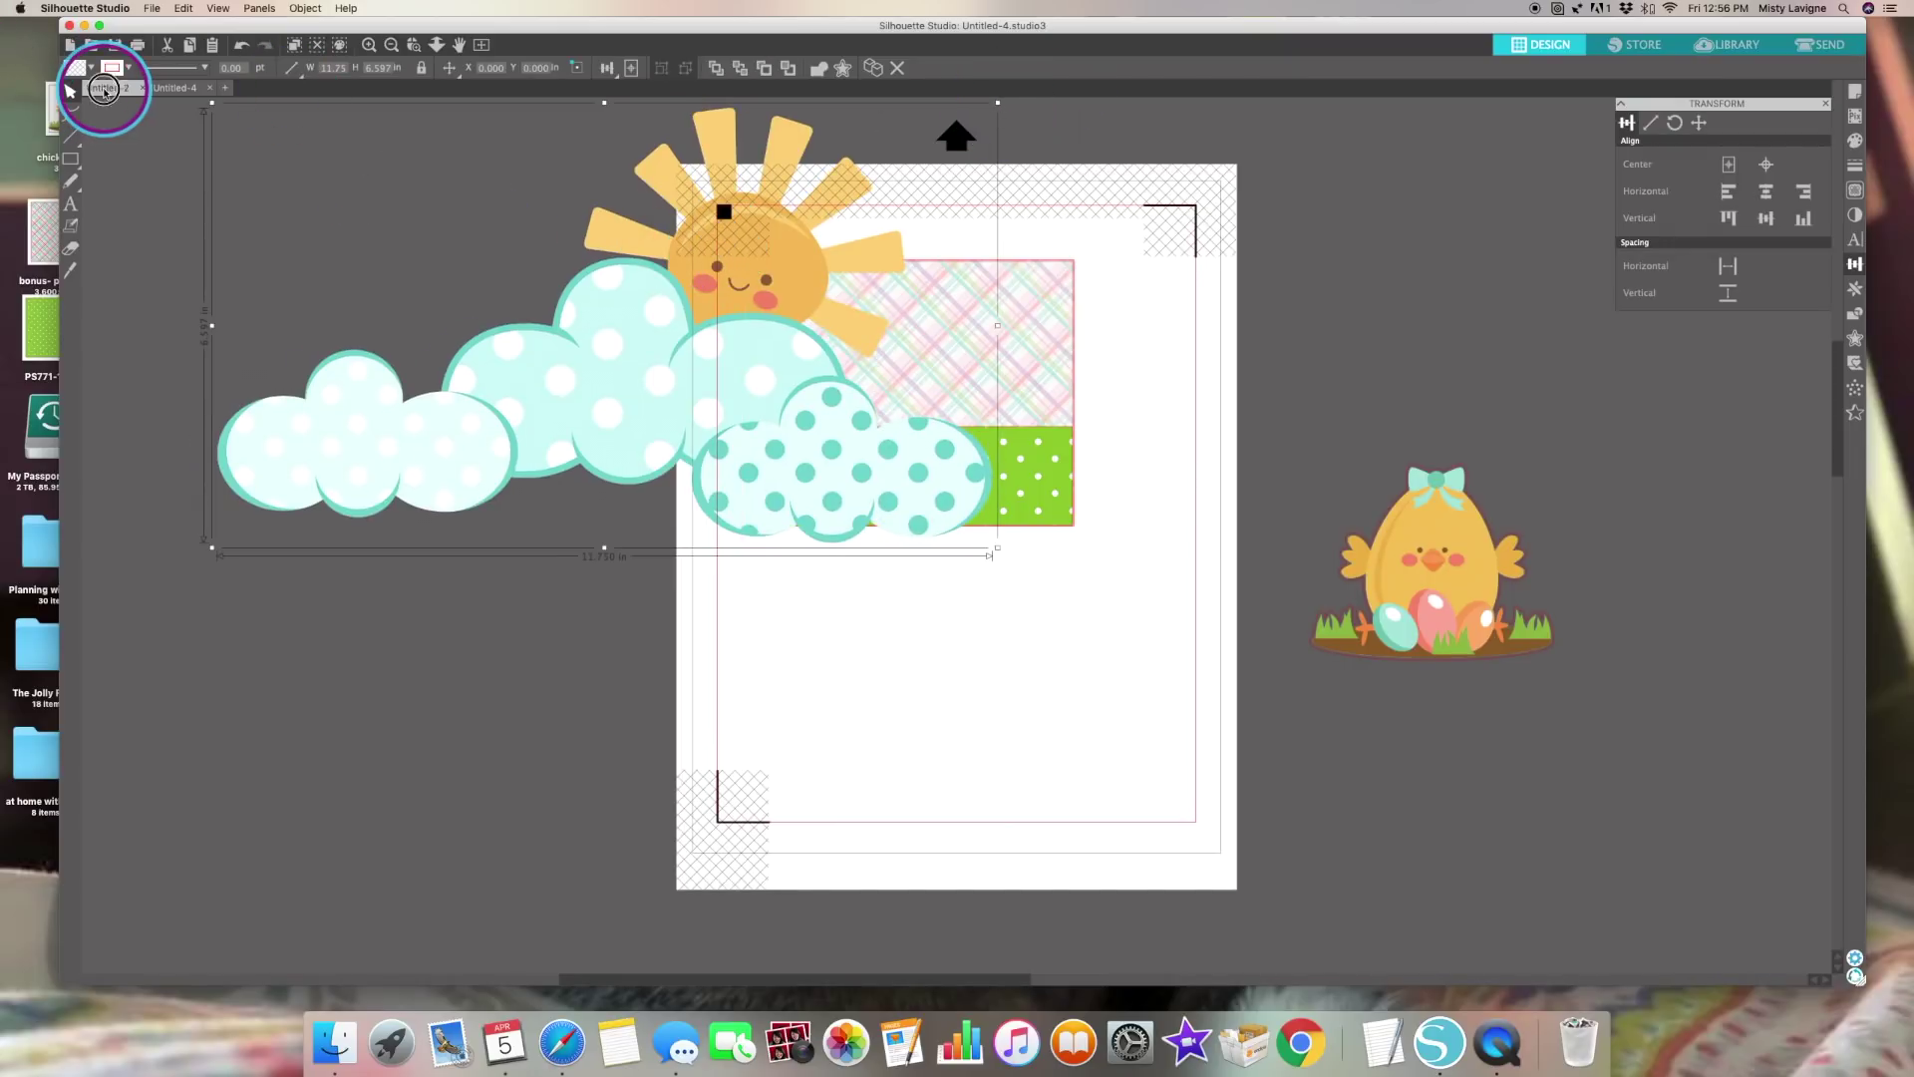
click(554, 714)
right_click(555, 714)
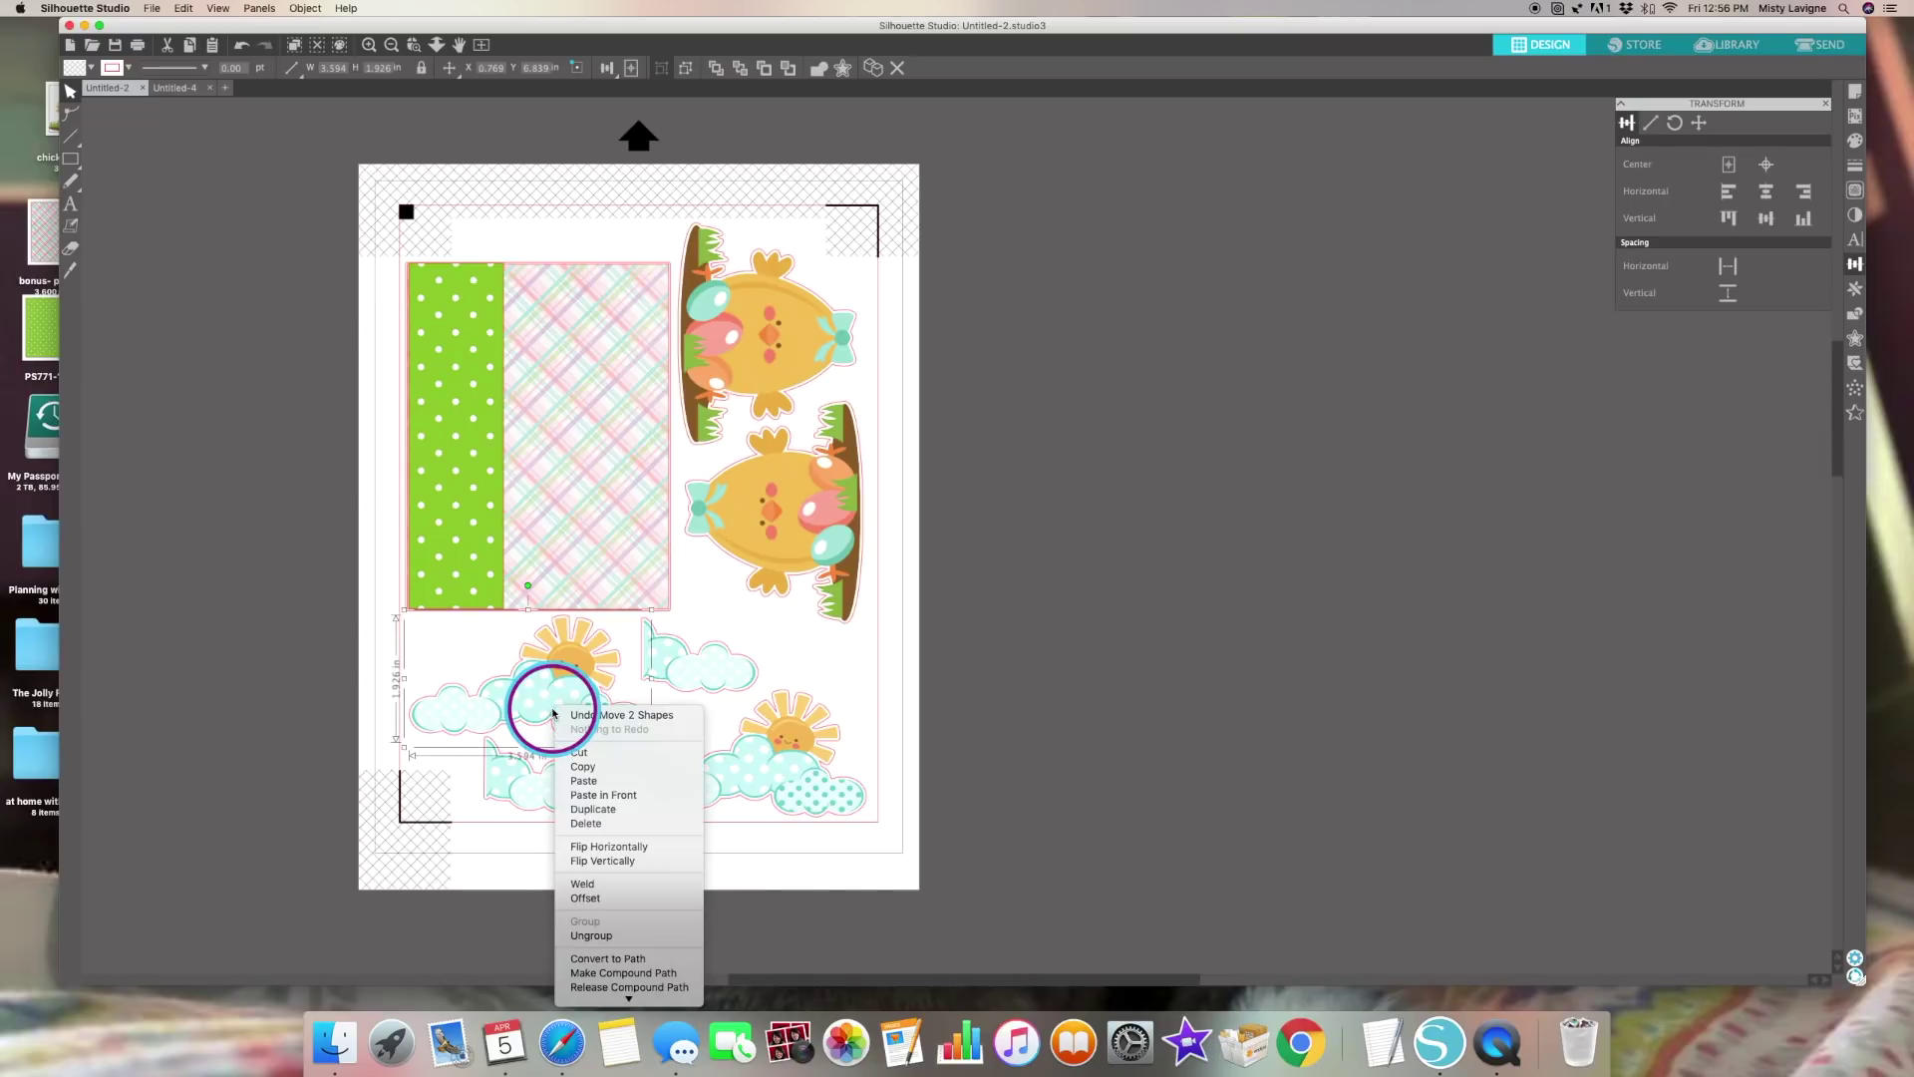
click(583, 767)
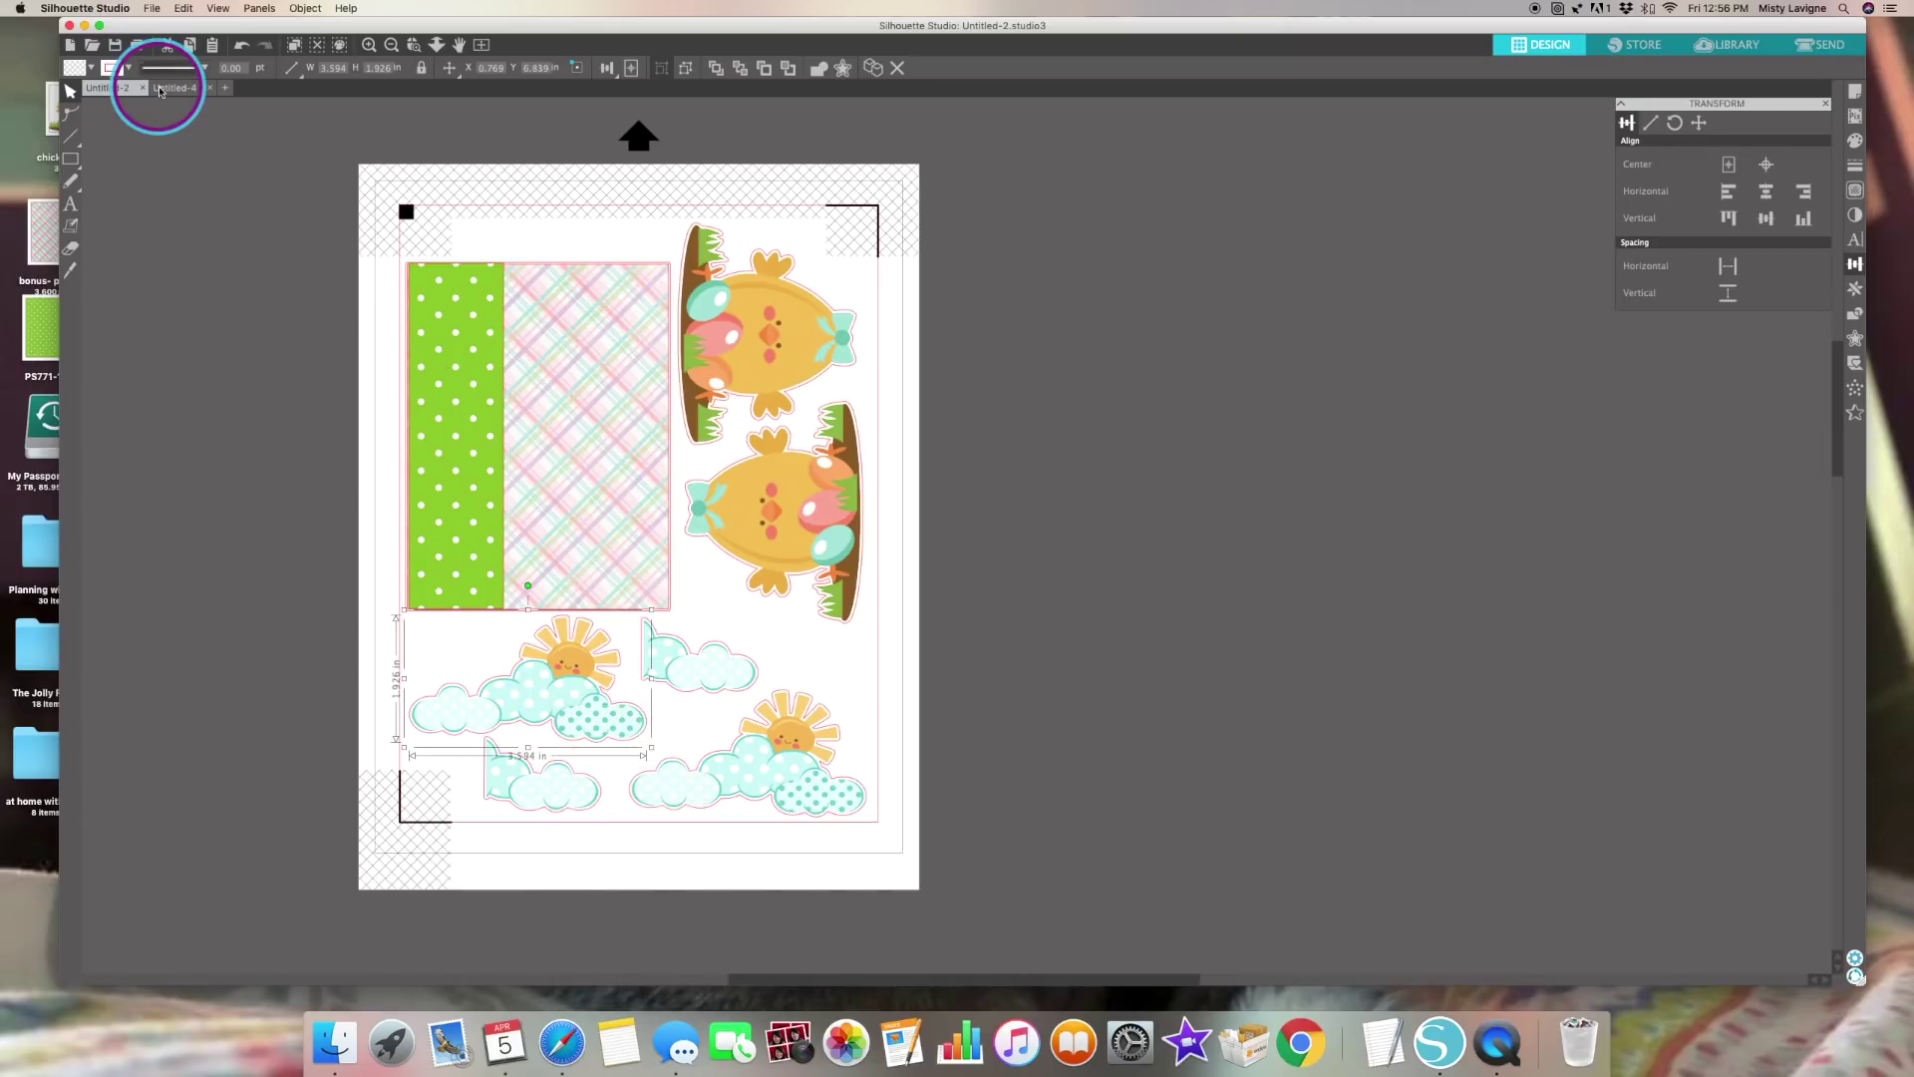
click(167, 88)
right_click(379, 668)
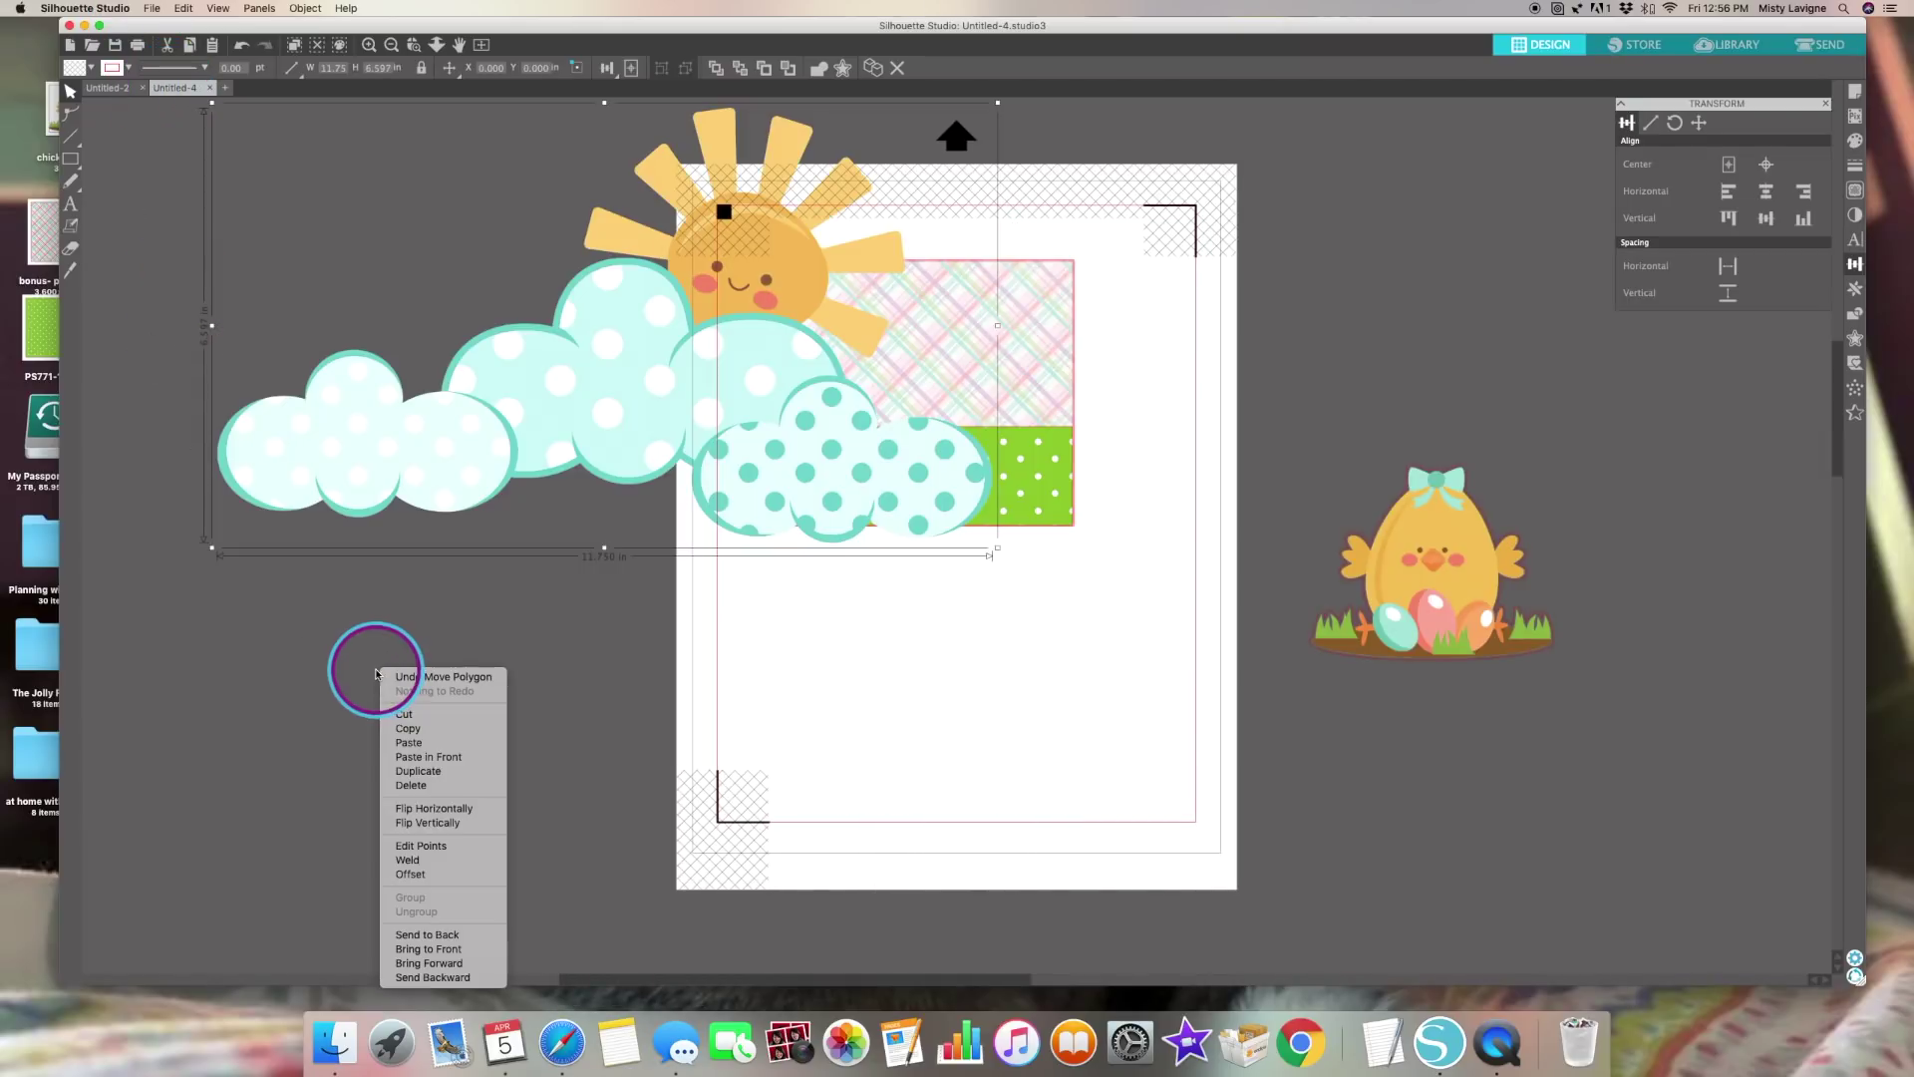
click(436, 743)
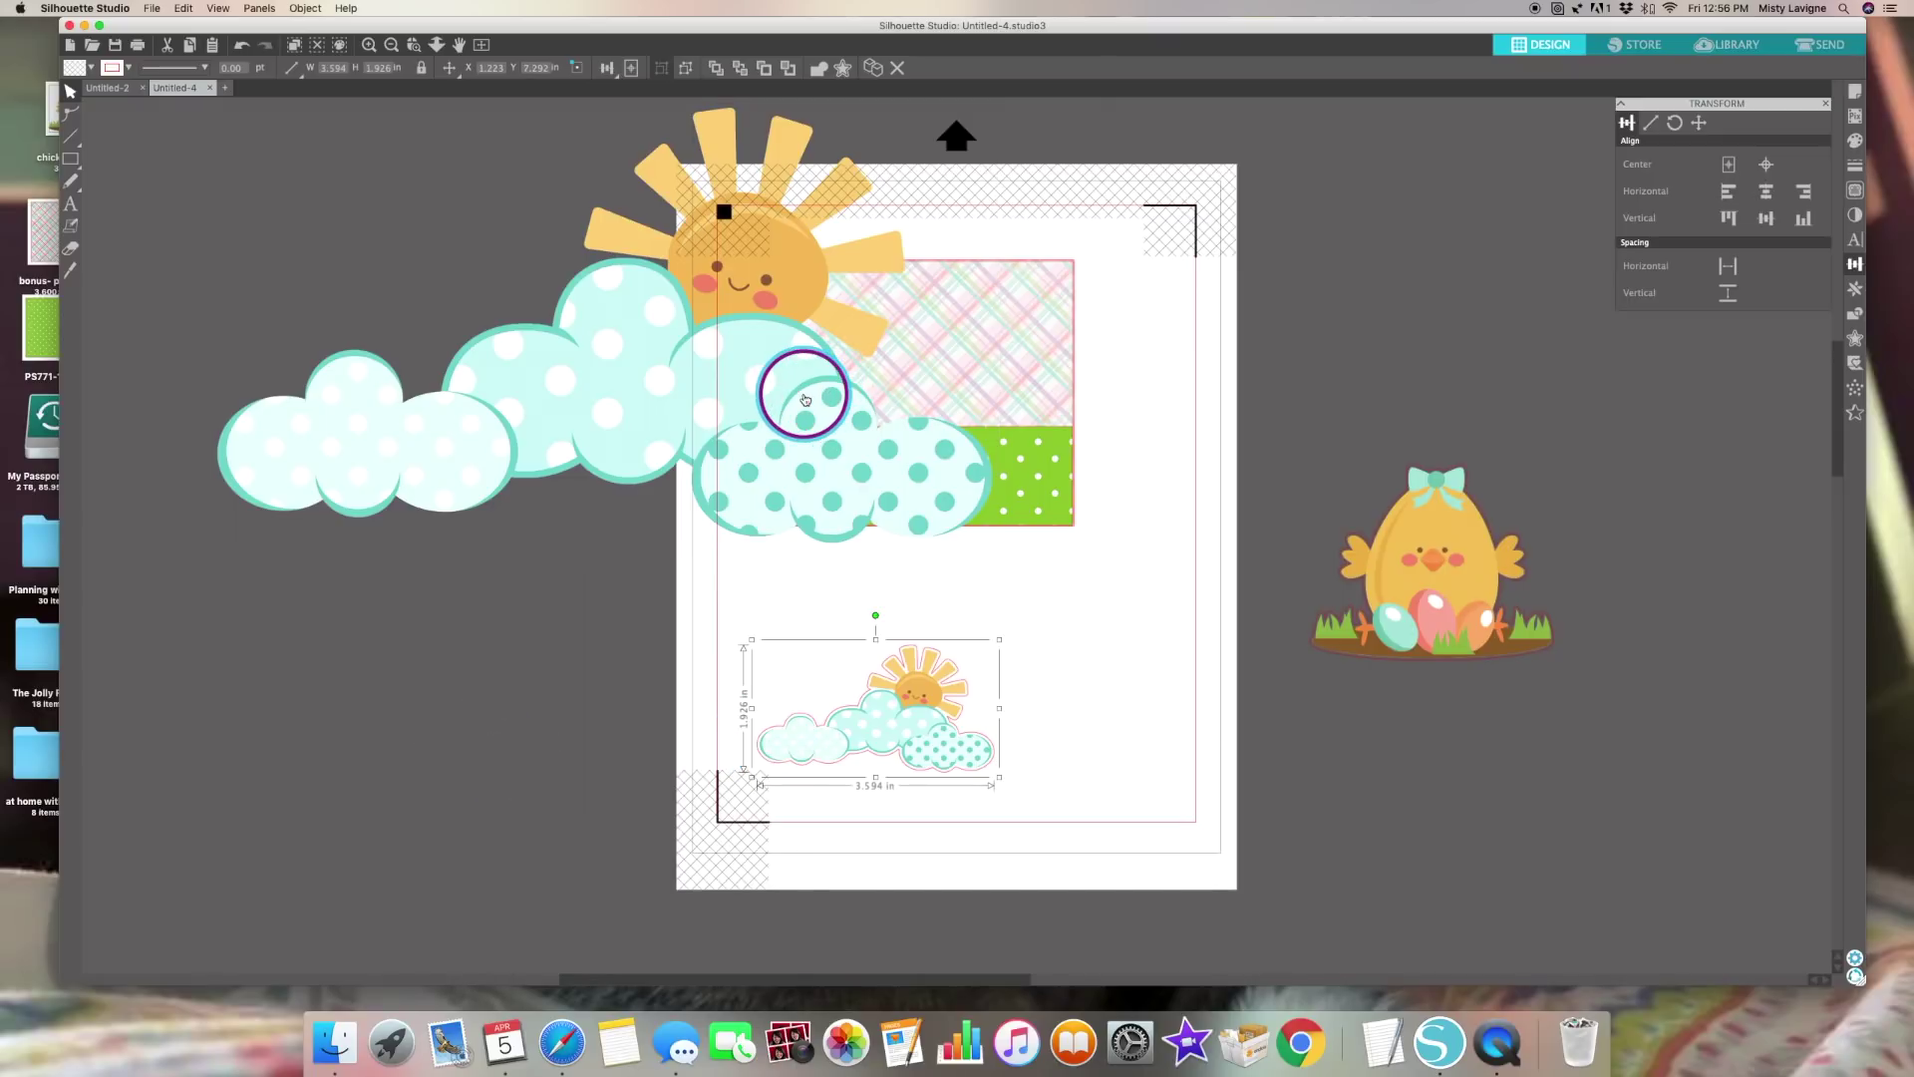
Resize the large sun and clouds image proportionally to a width of 3.594 in
click(805, 400)
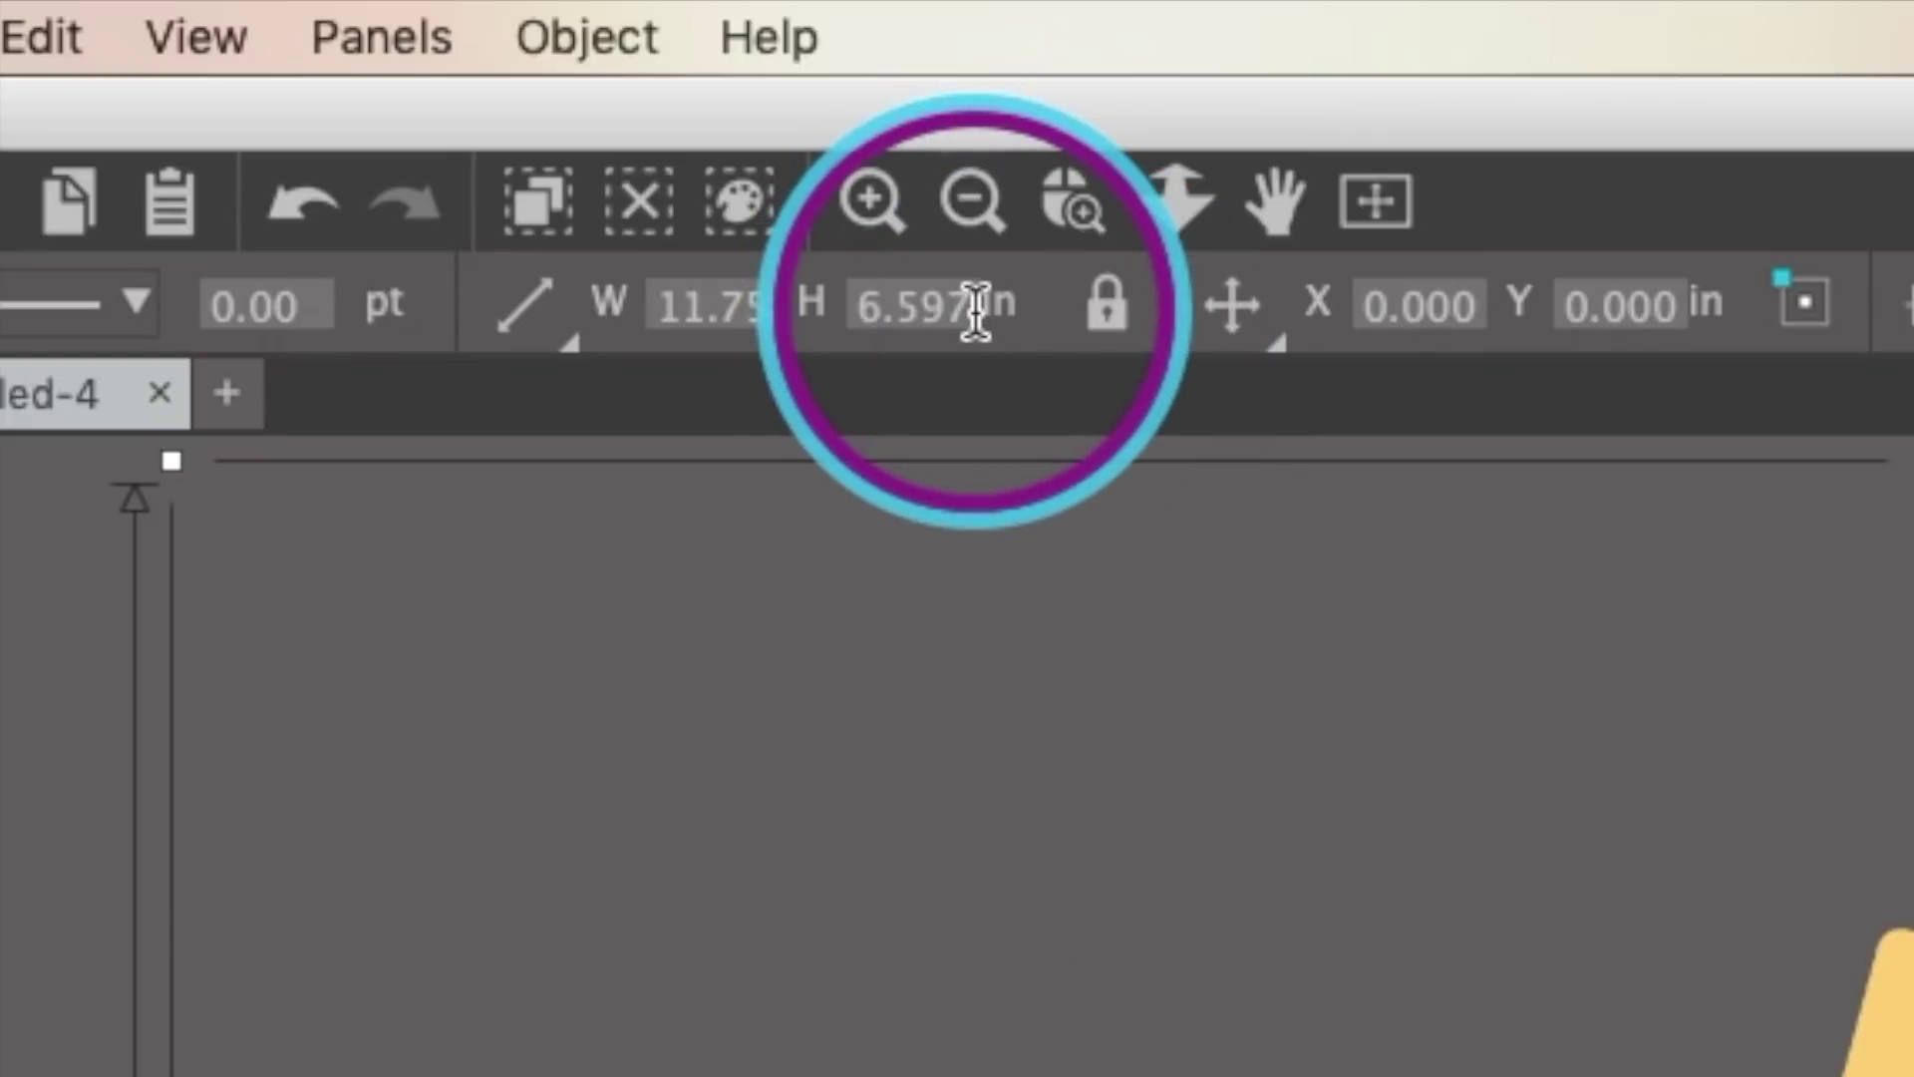
double_click(771, 304)
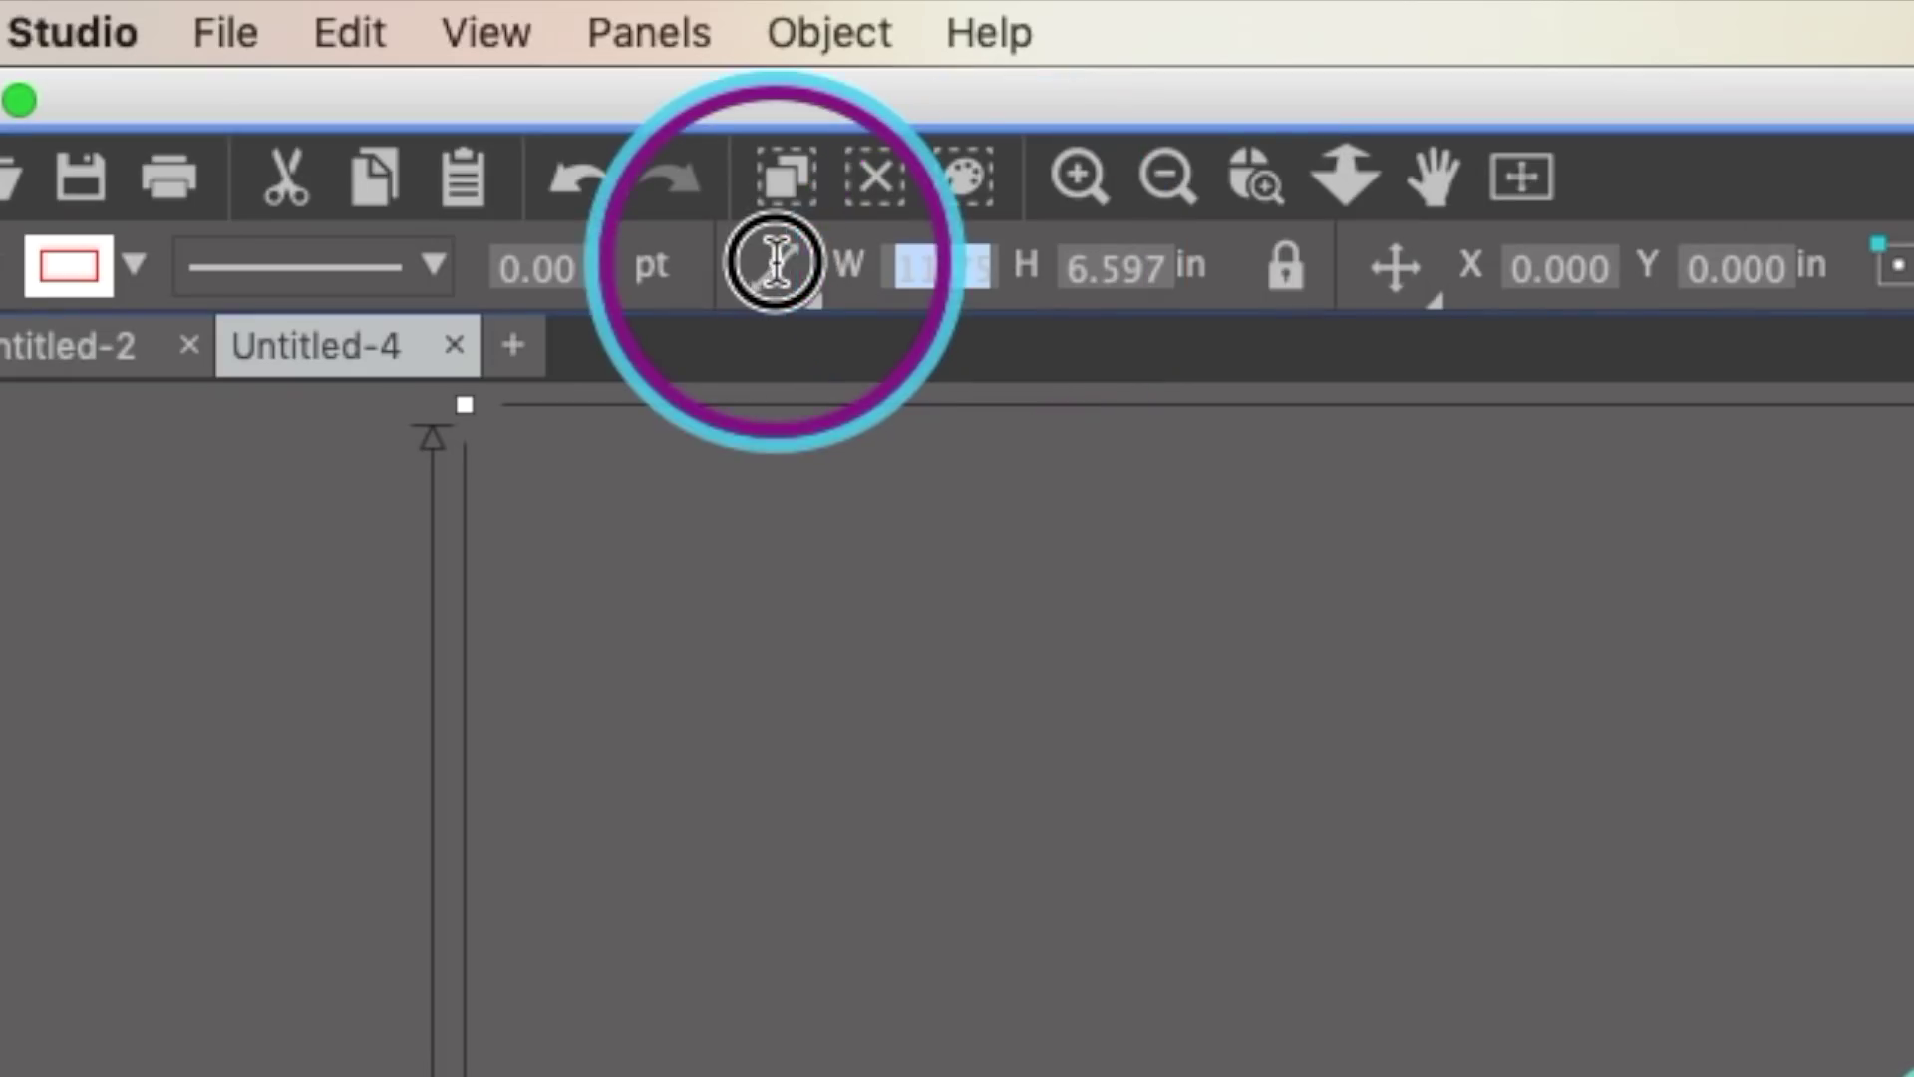
click(526, 297)
text(3.0)
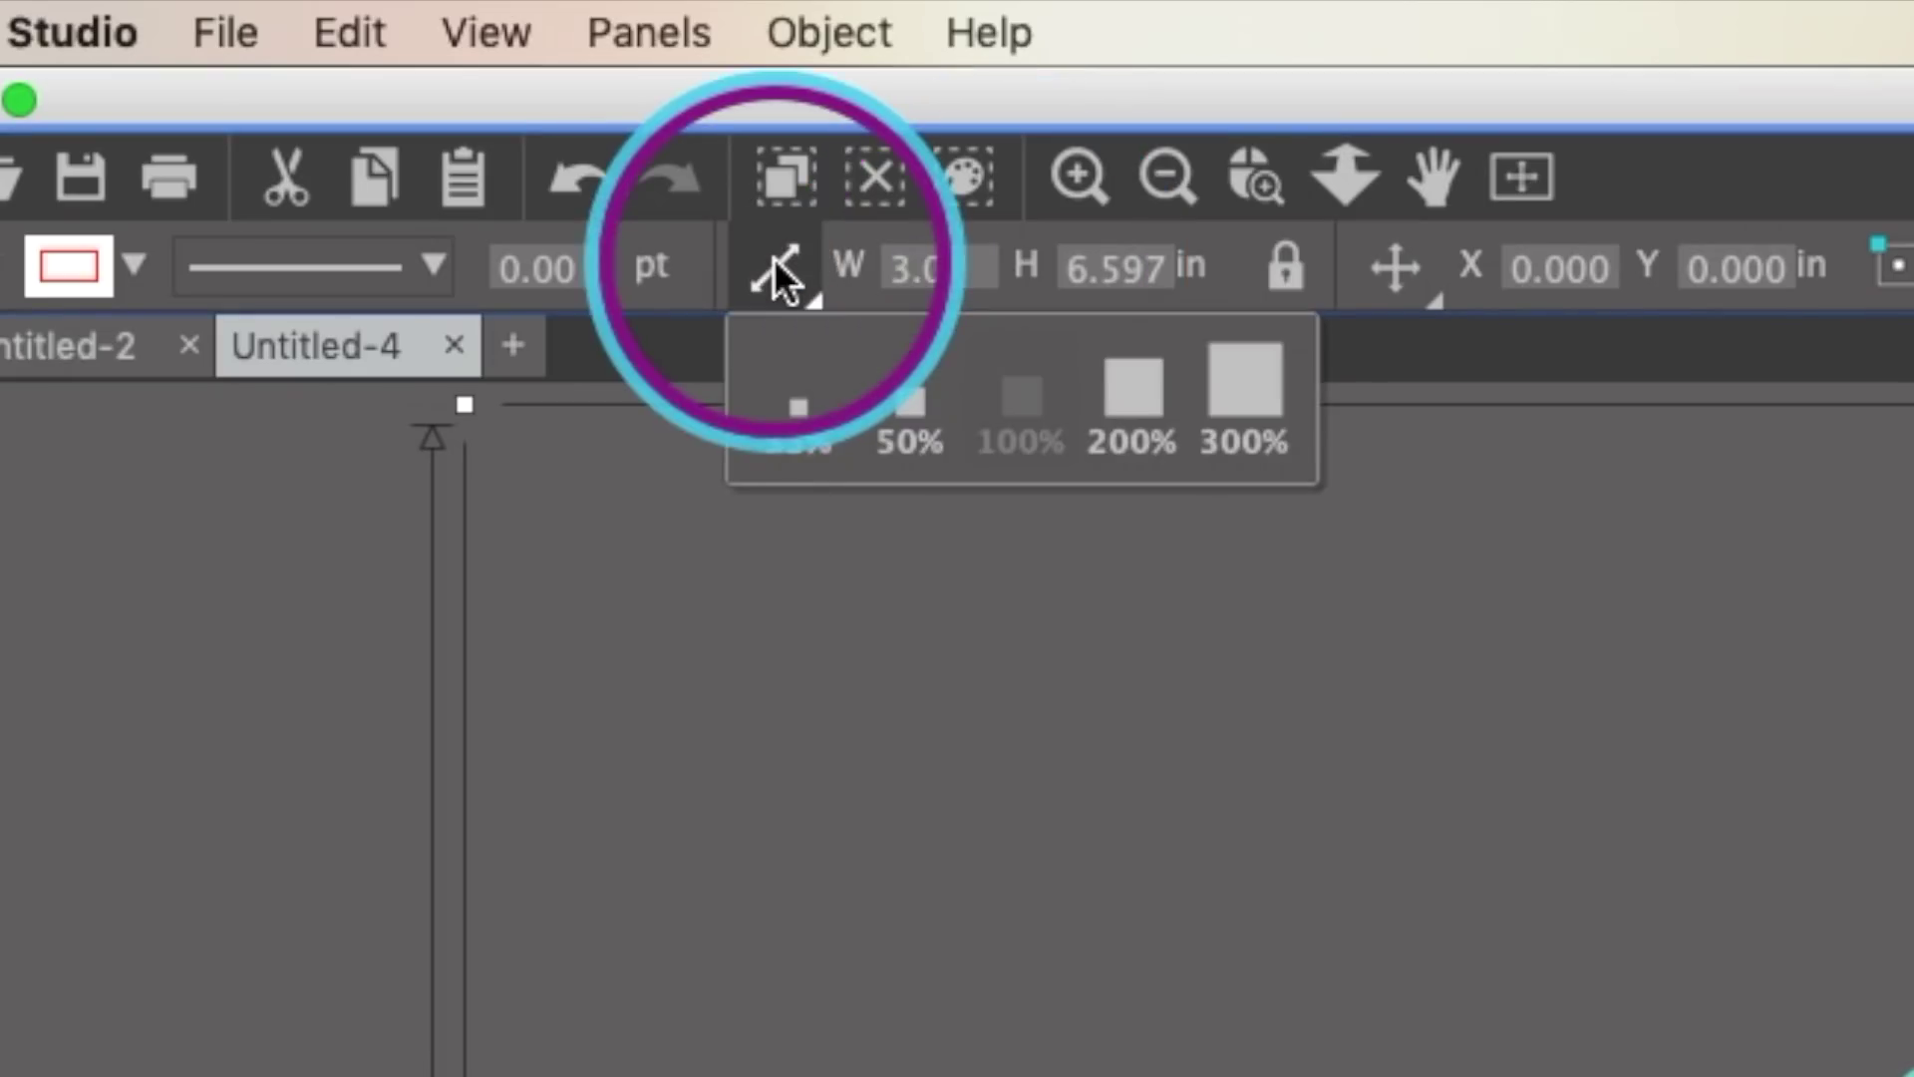
key(BackSpace)
text(514)
key(Return)
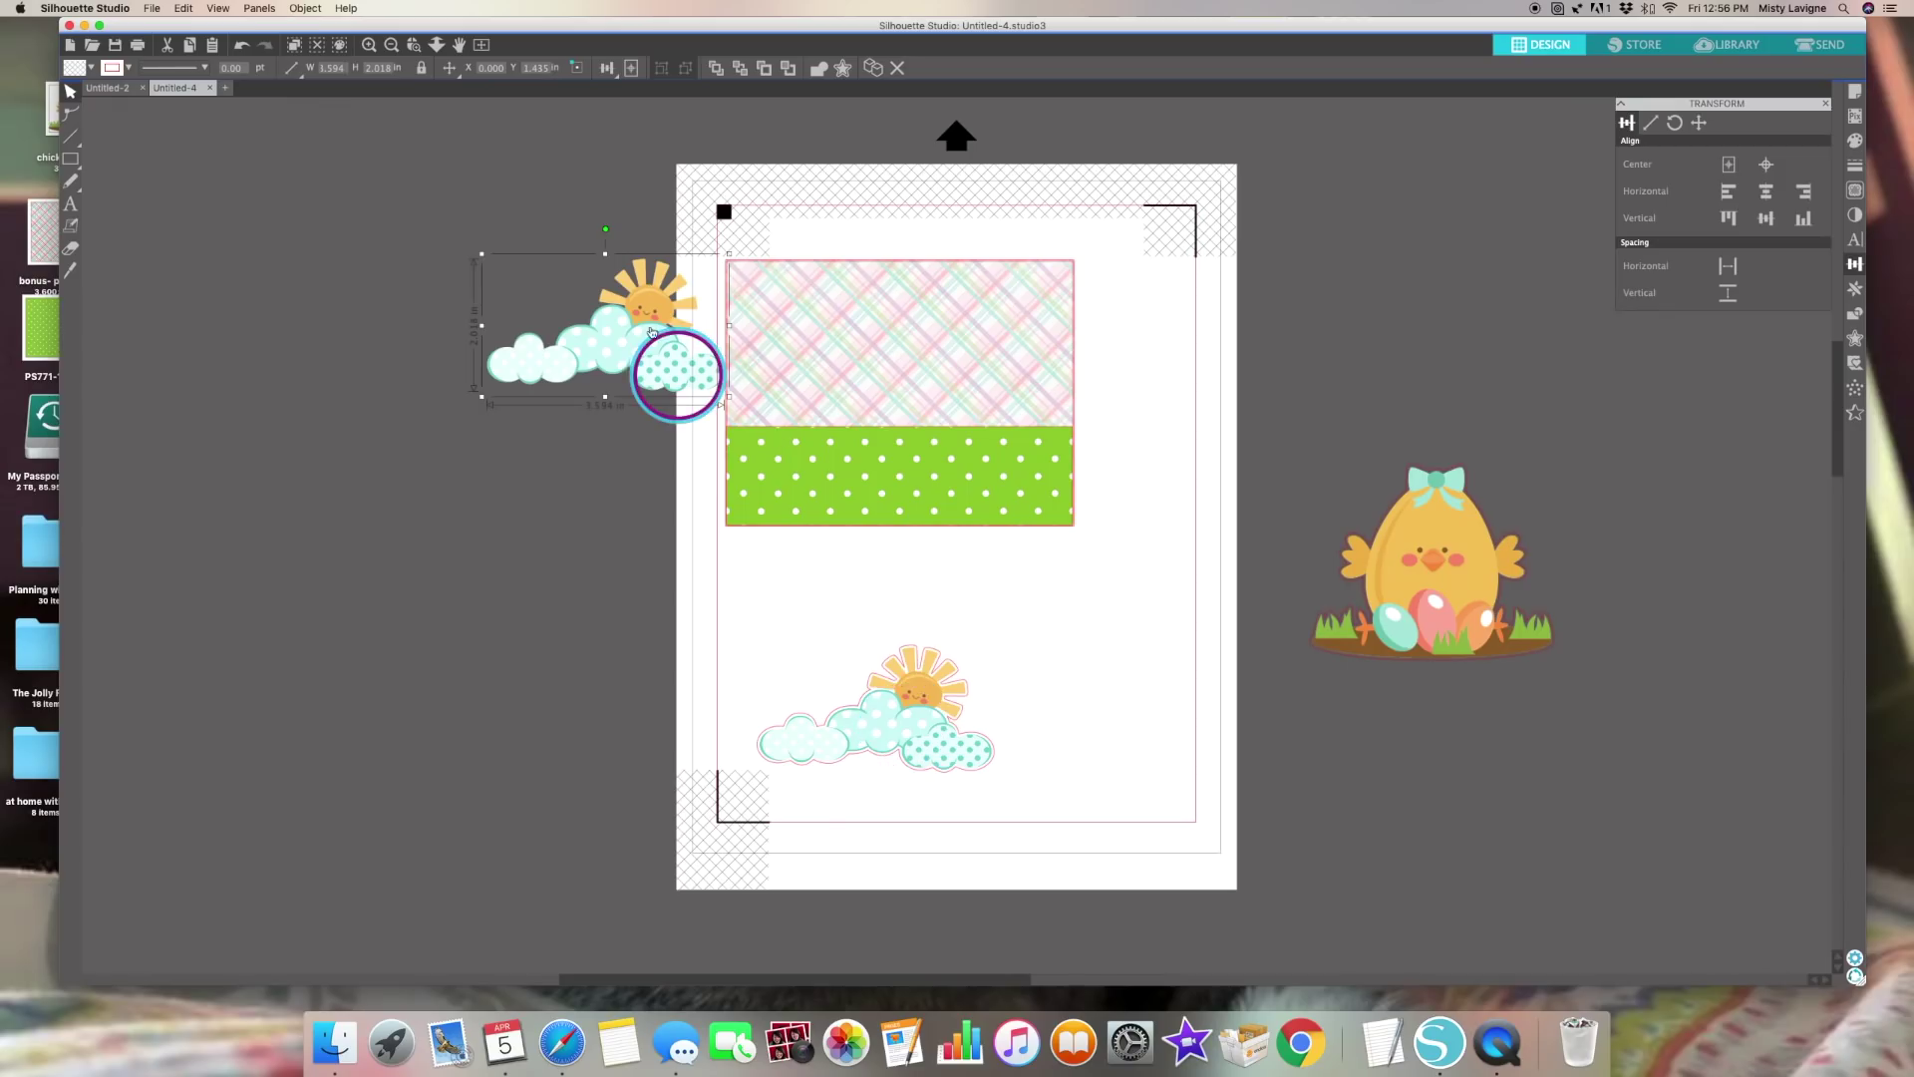
Move the pasted reference sun off the page and place the resized sun and clouds image below the card
drag(675, 376, 907, 728)
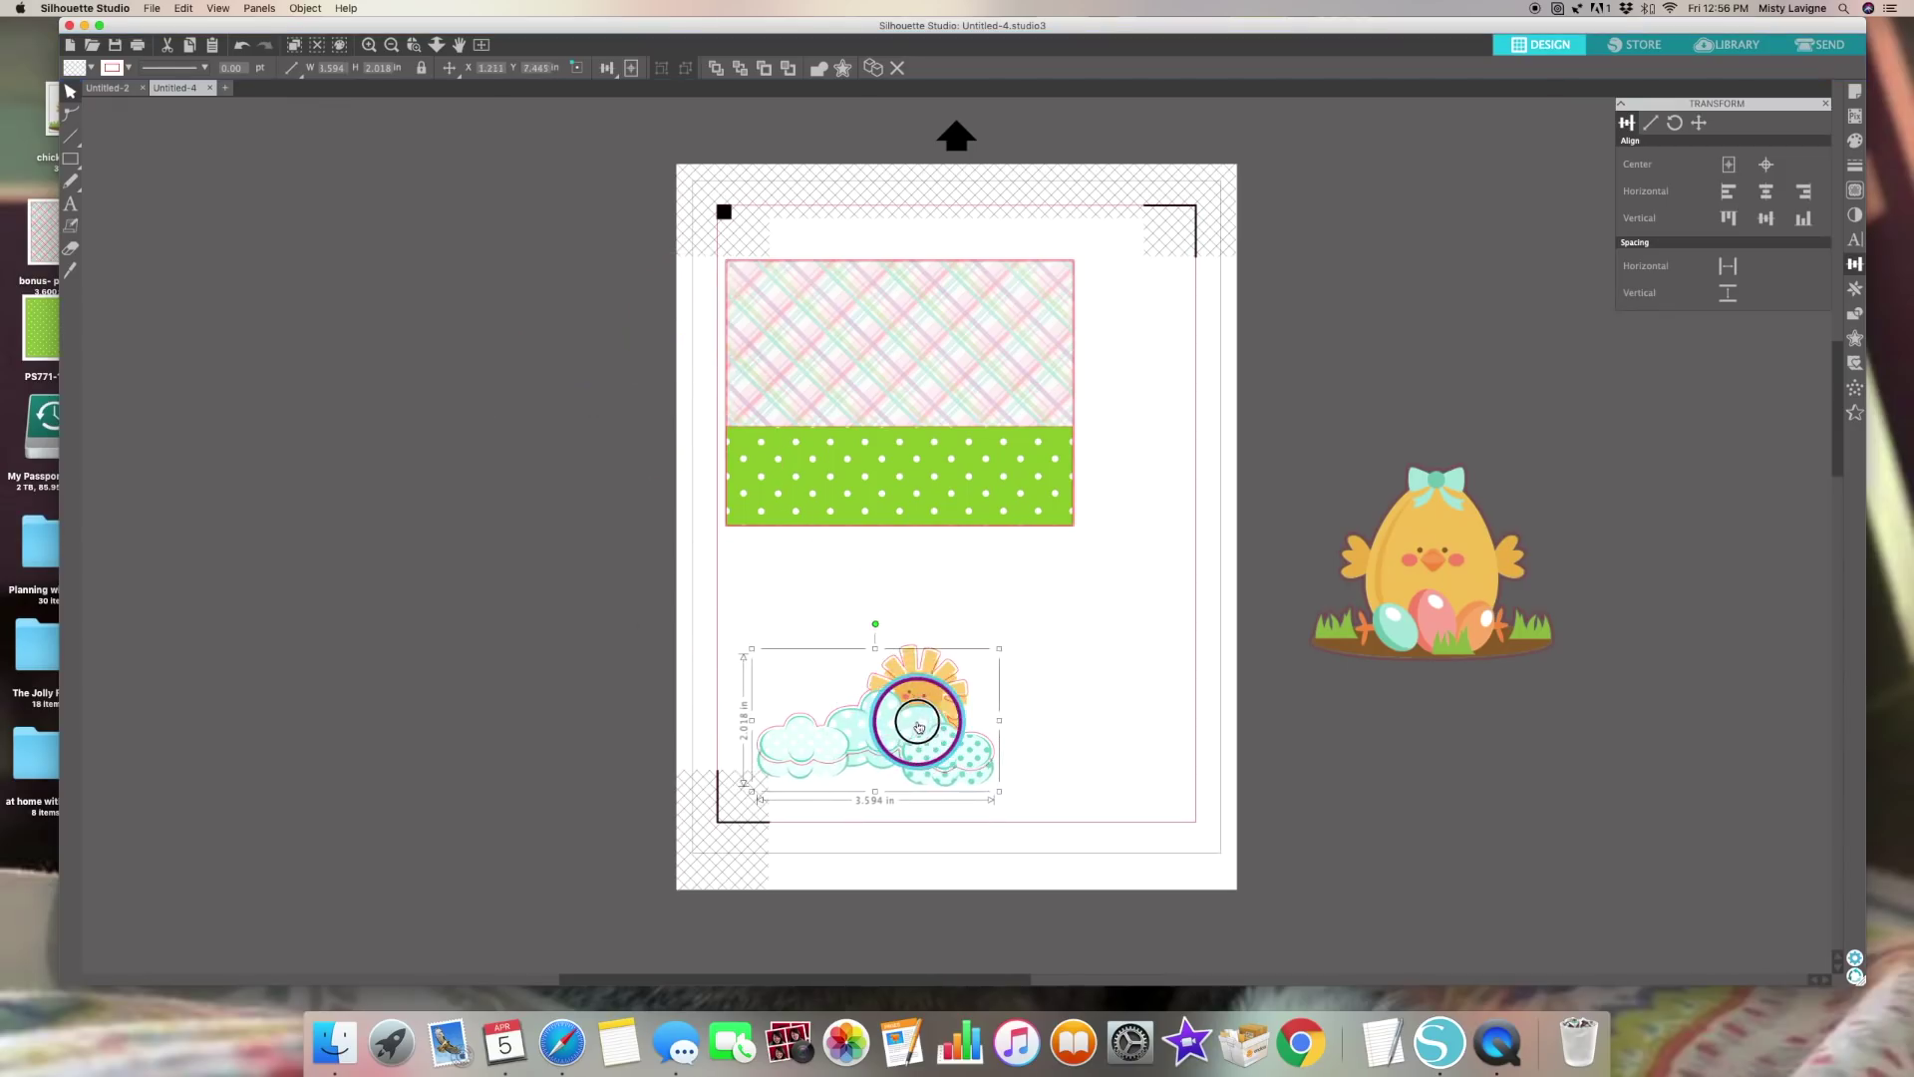
key(ctrl+d)
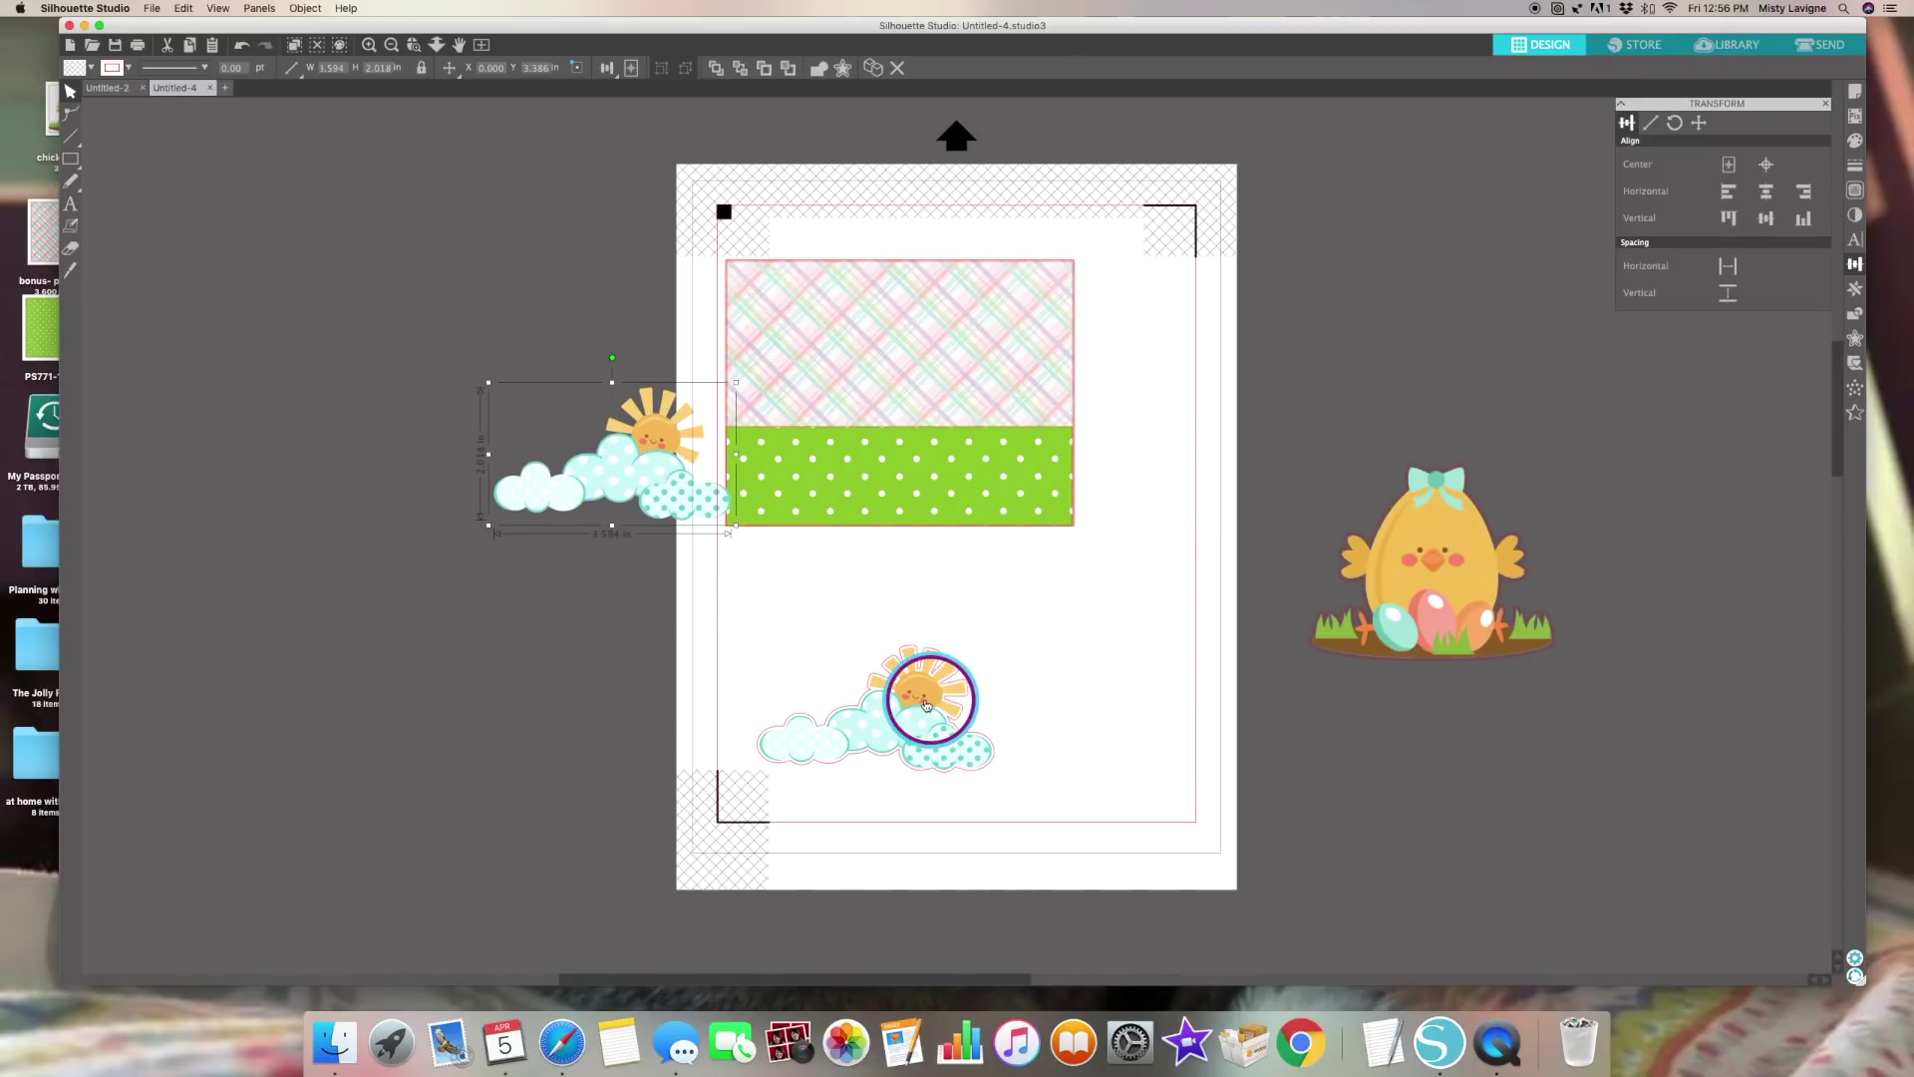
drag(873, 669, 255, 545)
drag(611, 470, 1087, 702)
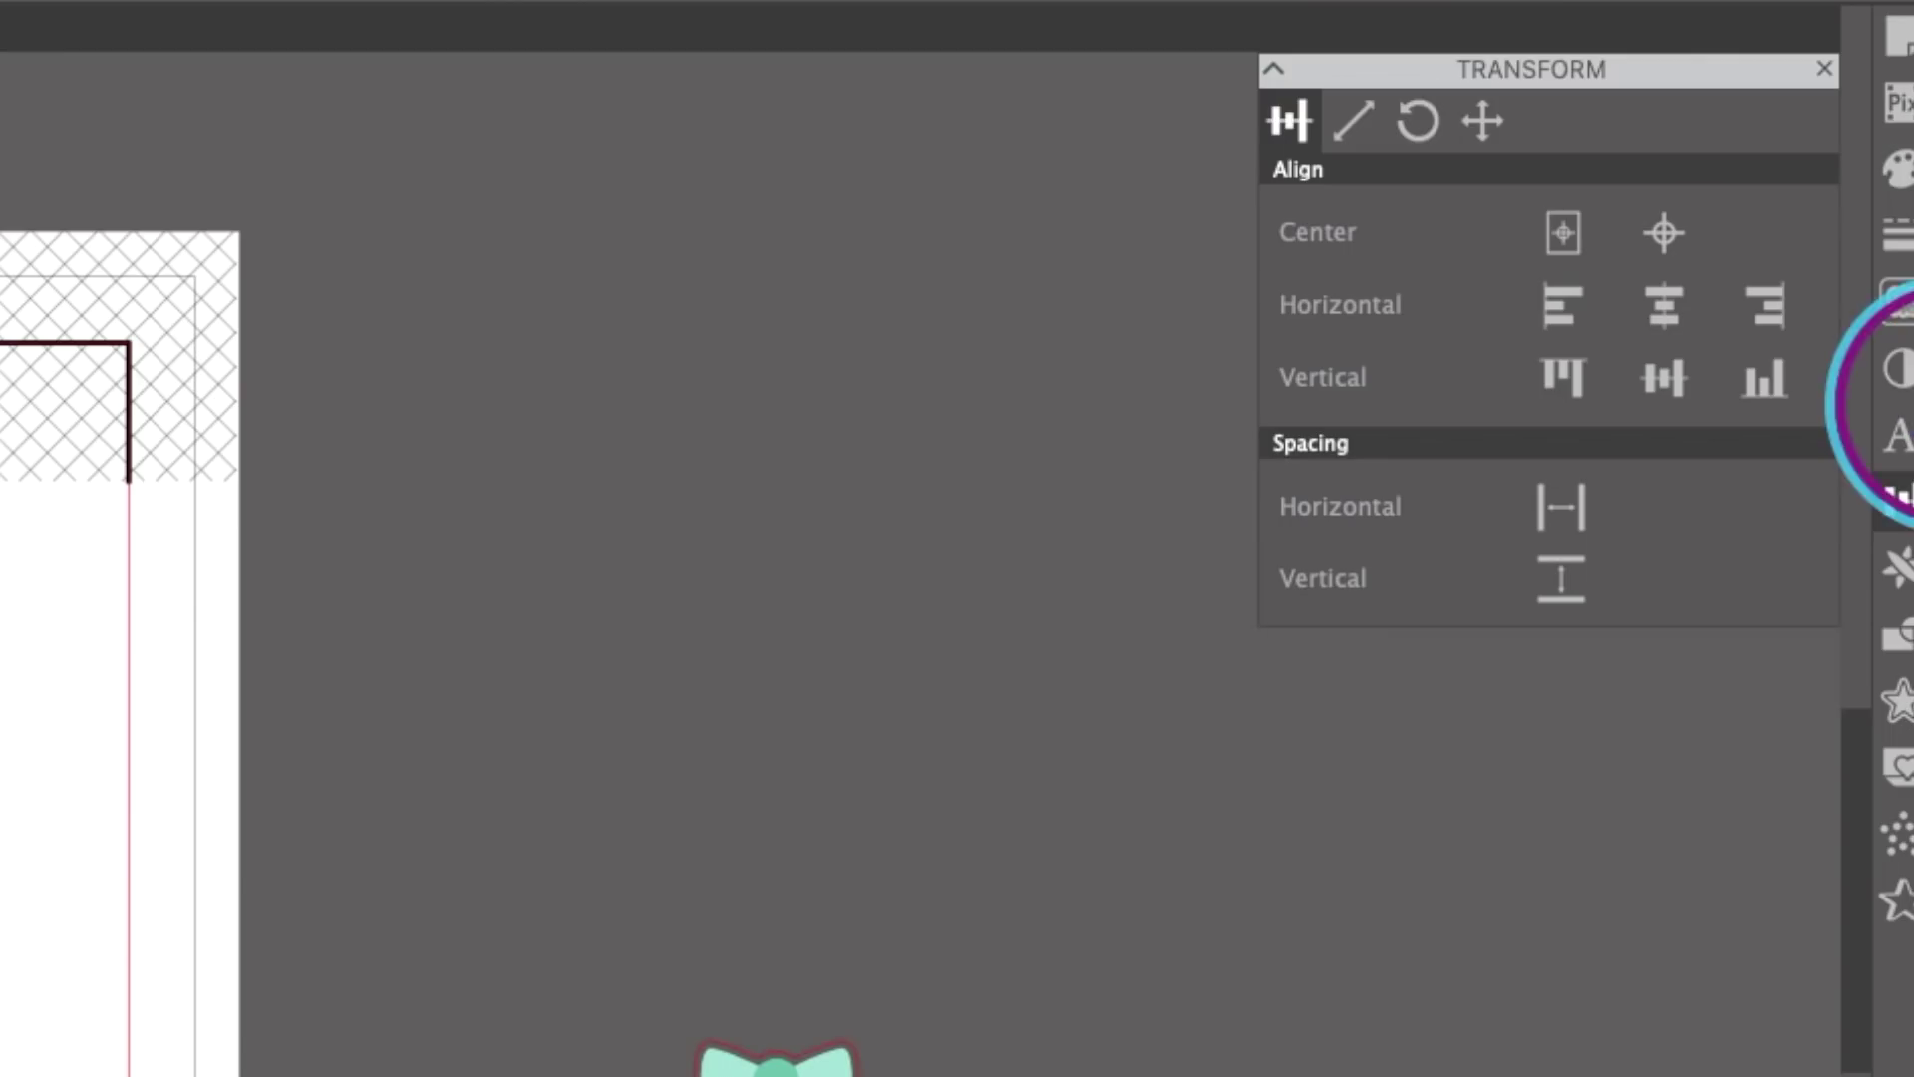
Trace and detach the sun and clouds image with the threshold set to 100%
click(1899, 304)
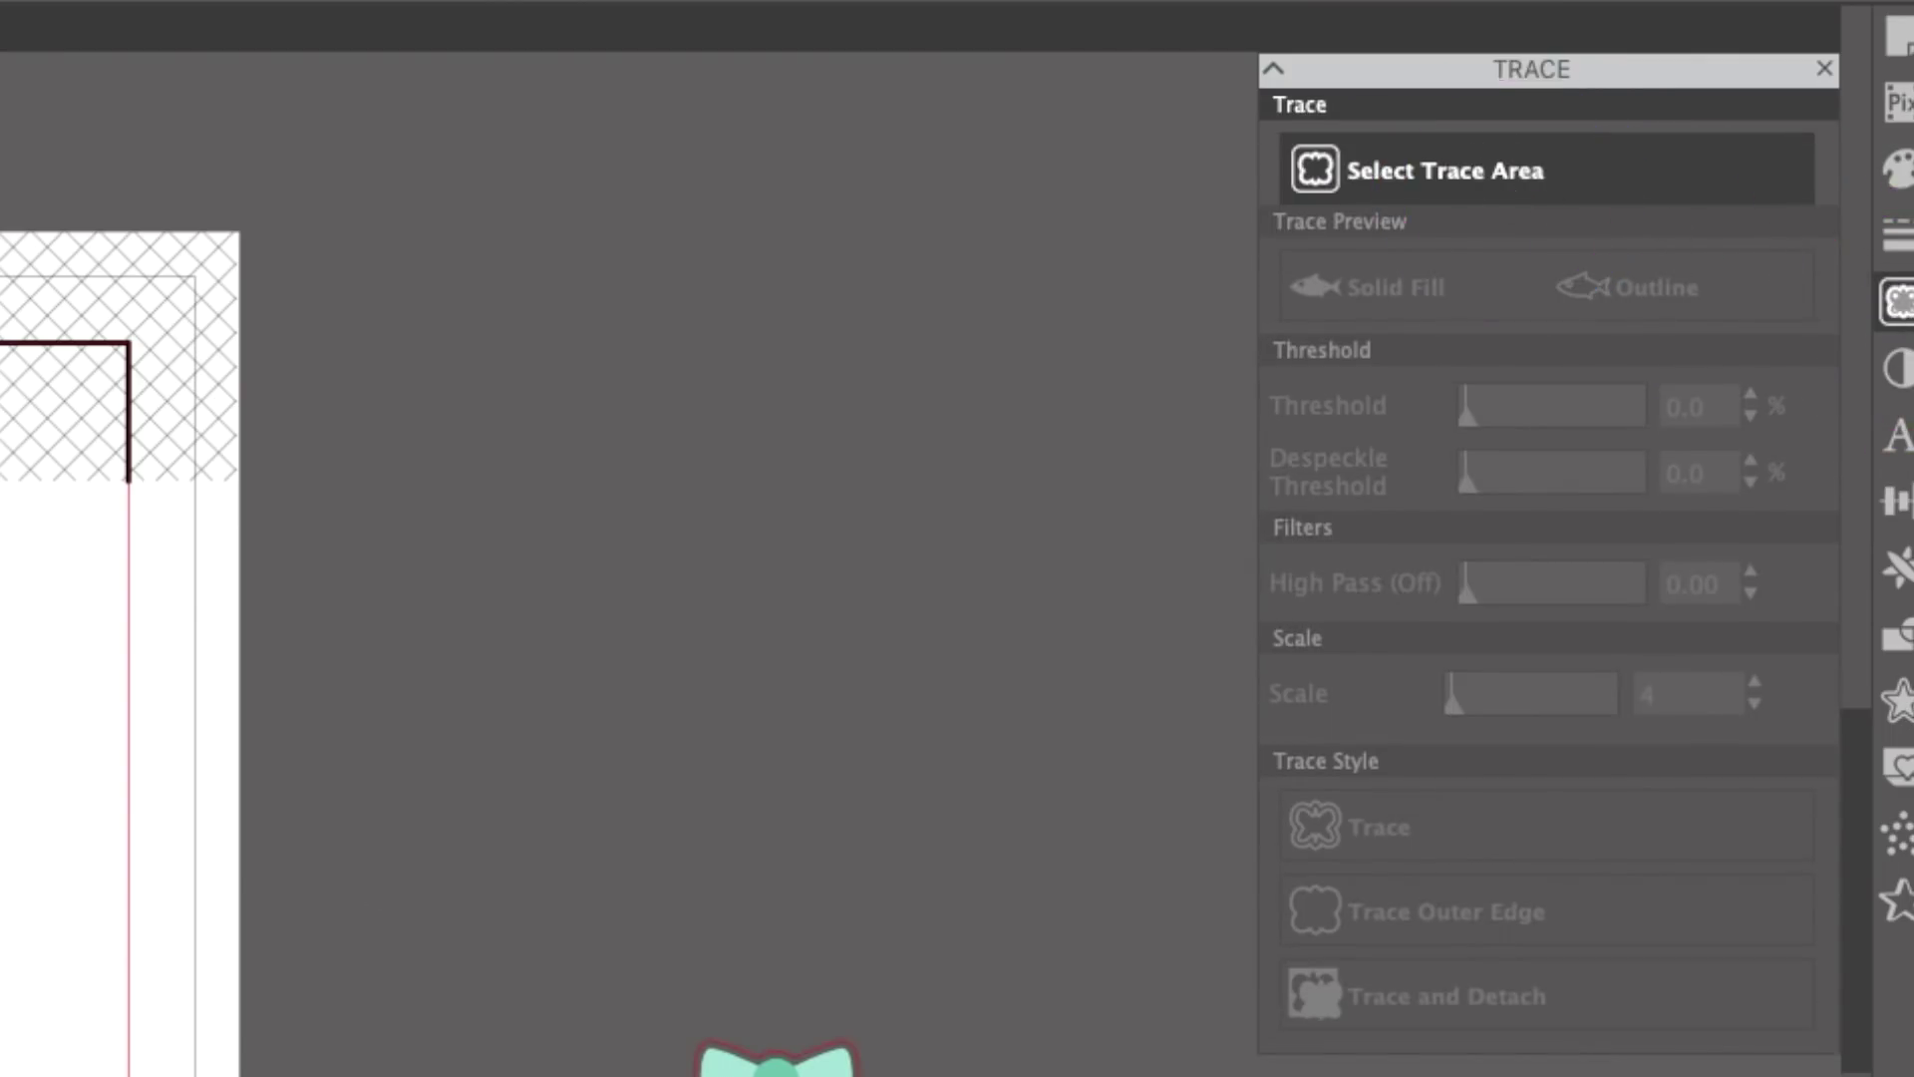
click(1445, 170)
drag(1538, 409, 1707, 426)
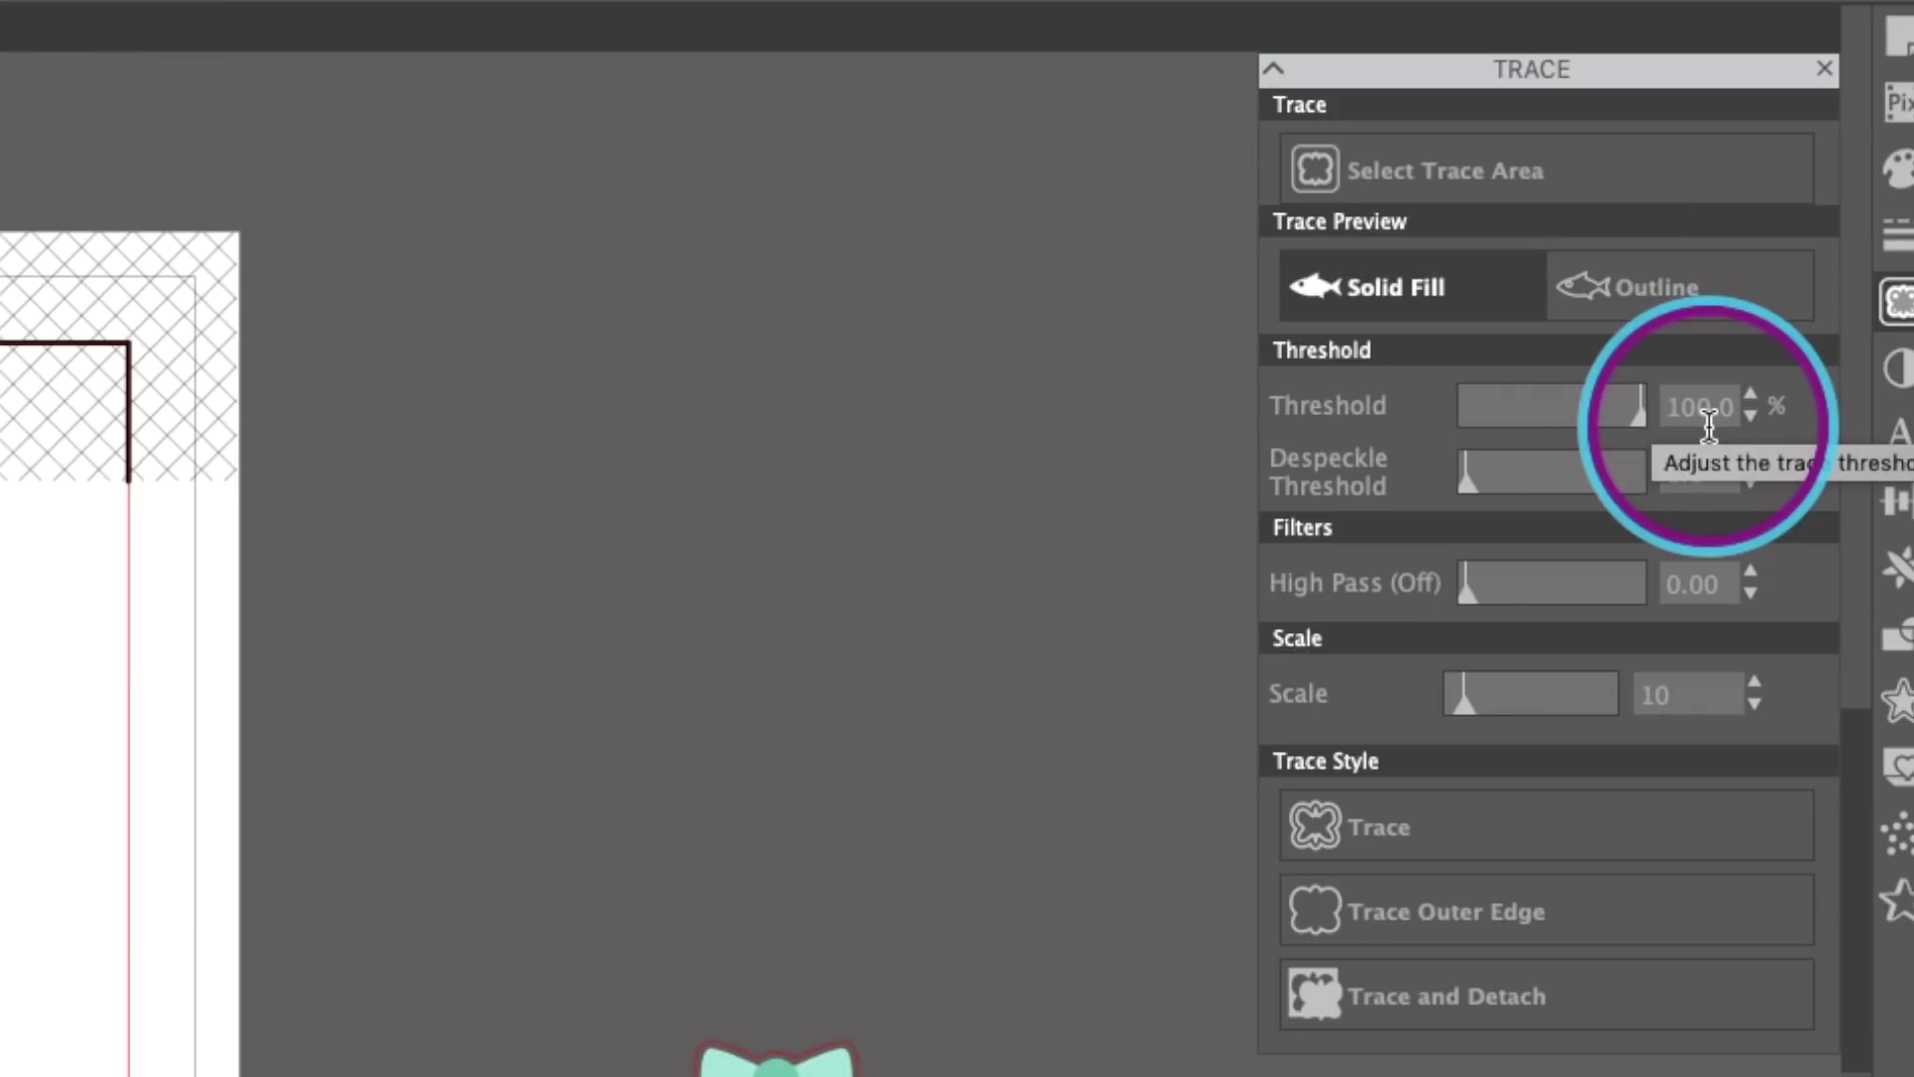
click(1486, 1003)
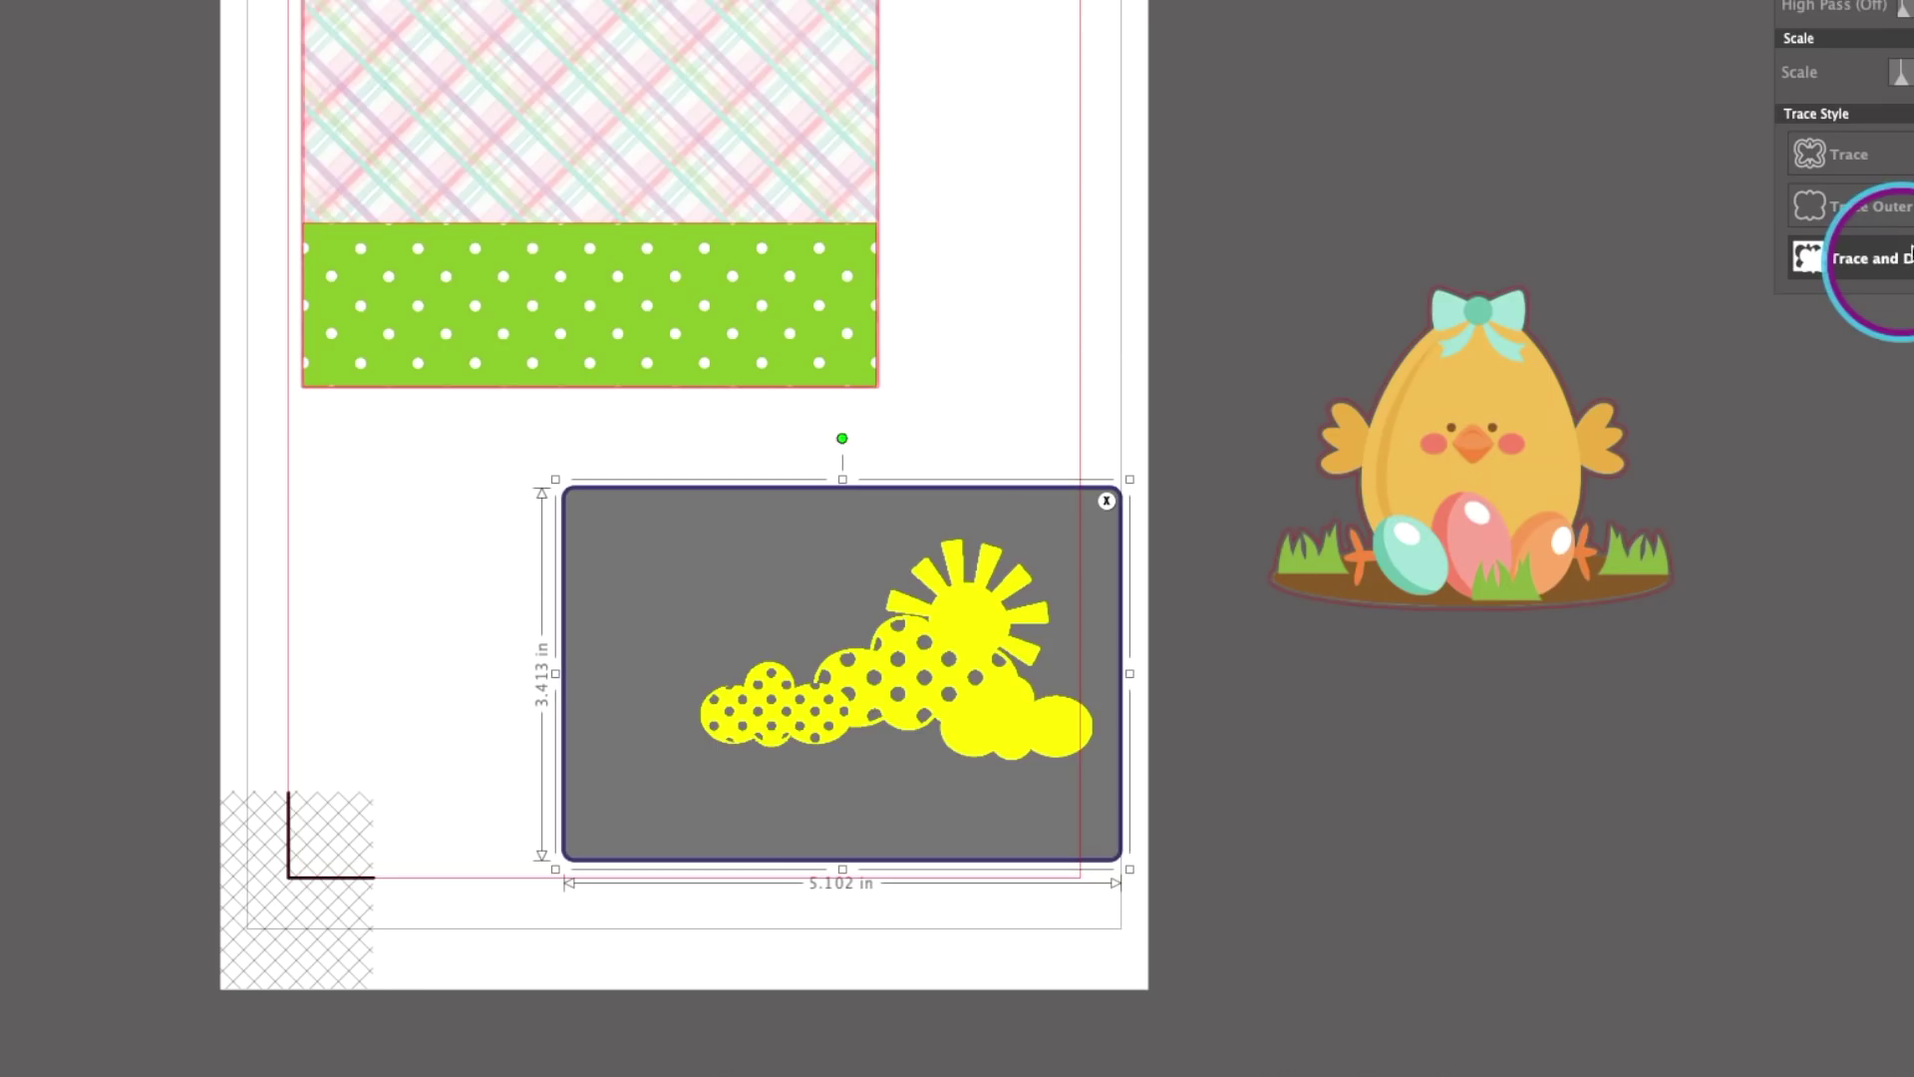
Separate the detached sun and clouds image from the trace leftovers and position it on the page below the card
click(885, 637)
drag(971, 618, 339, 693)
click(675, 717)
mouse_move(1292, 865)
mouse_down()
mouse_move(704, 619)
mouse_move(628, 539)
mouse_move(688, 619)
mouse_move(333, 671)
mouse_move(718, 628)
mouse_move(811, 571)
mouse_move(860, 583)
mouse_up()
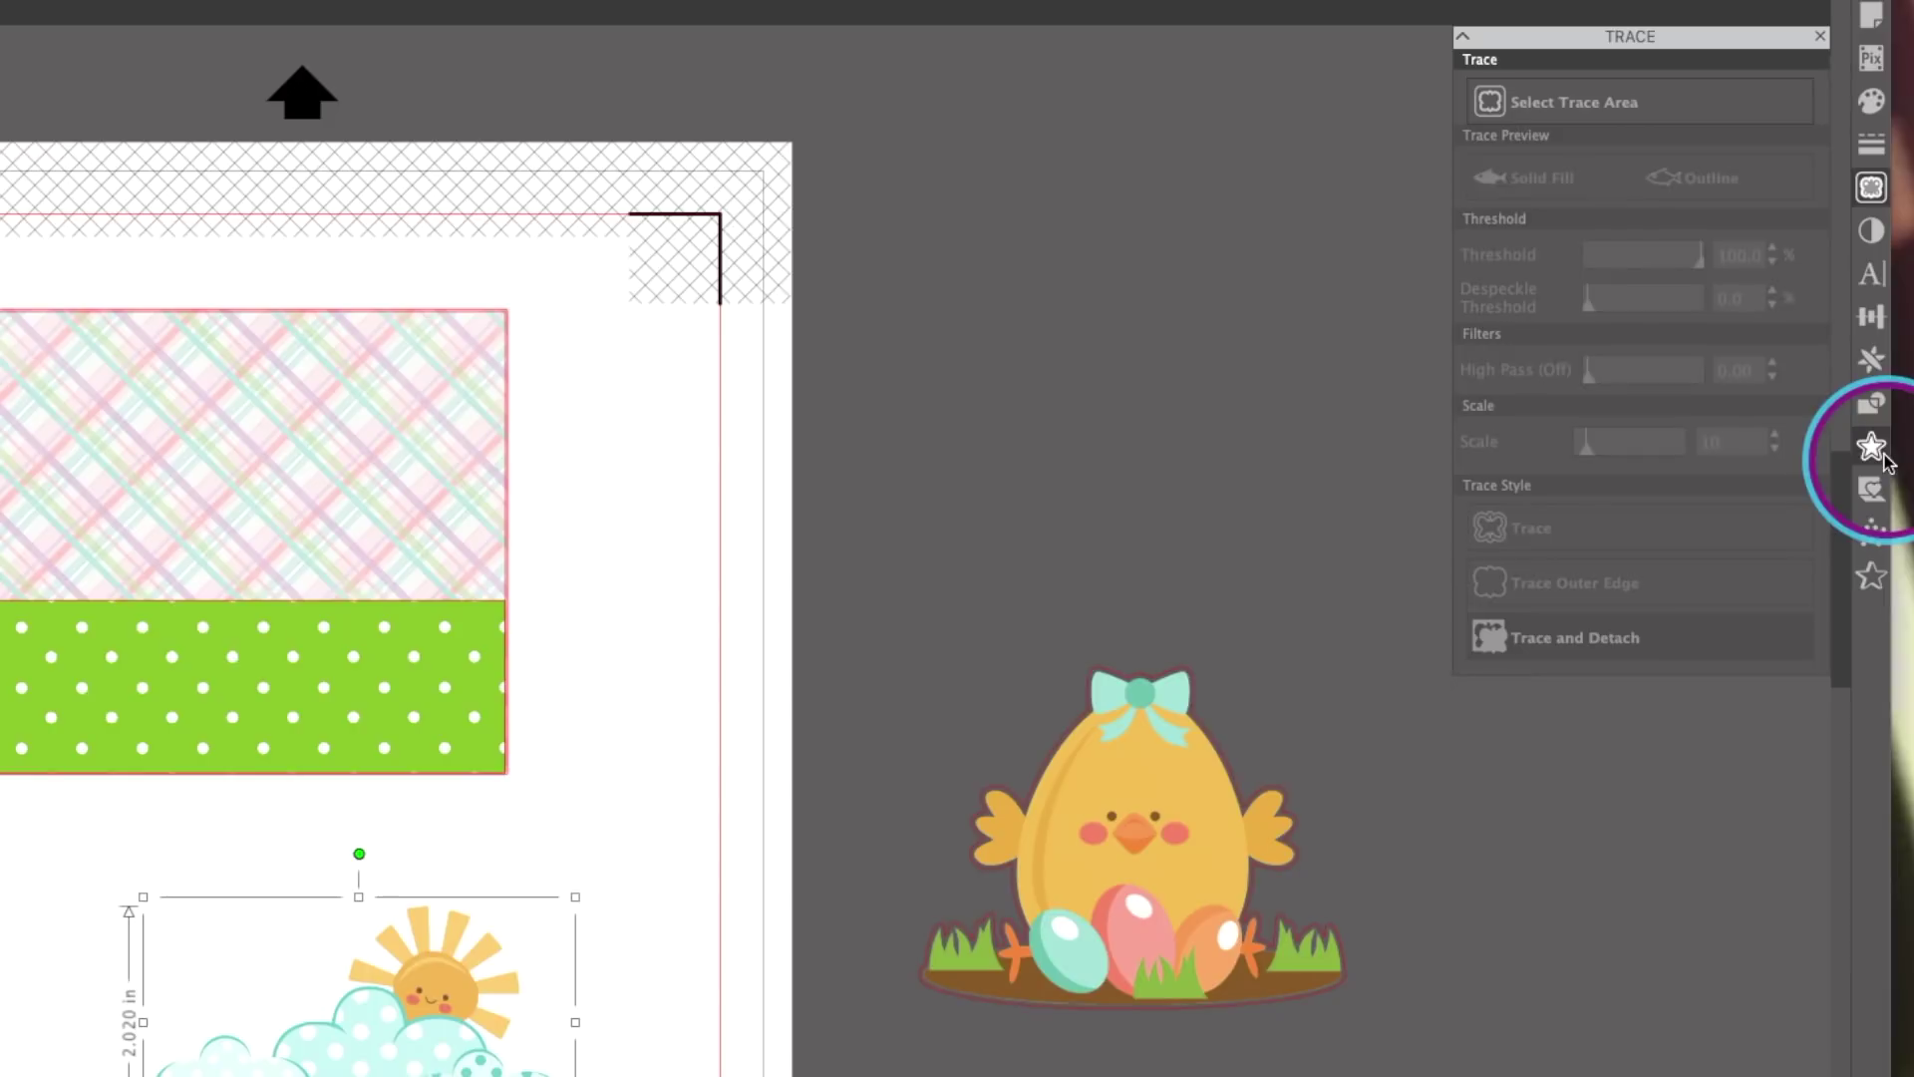
Offset the sun and clouds by 0.025 in and move the image off the new outline
click(1871, 446)
click(1548, 116)
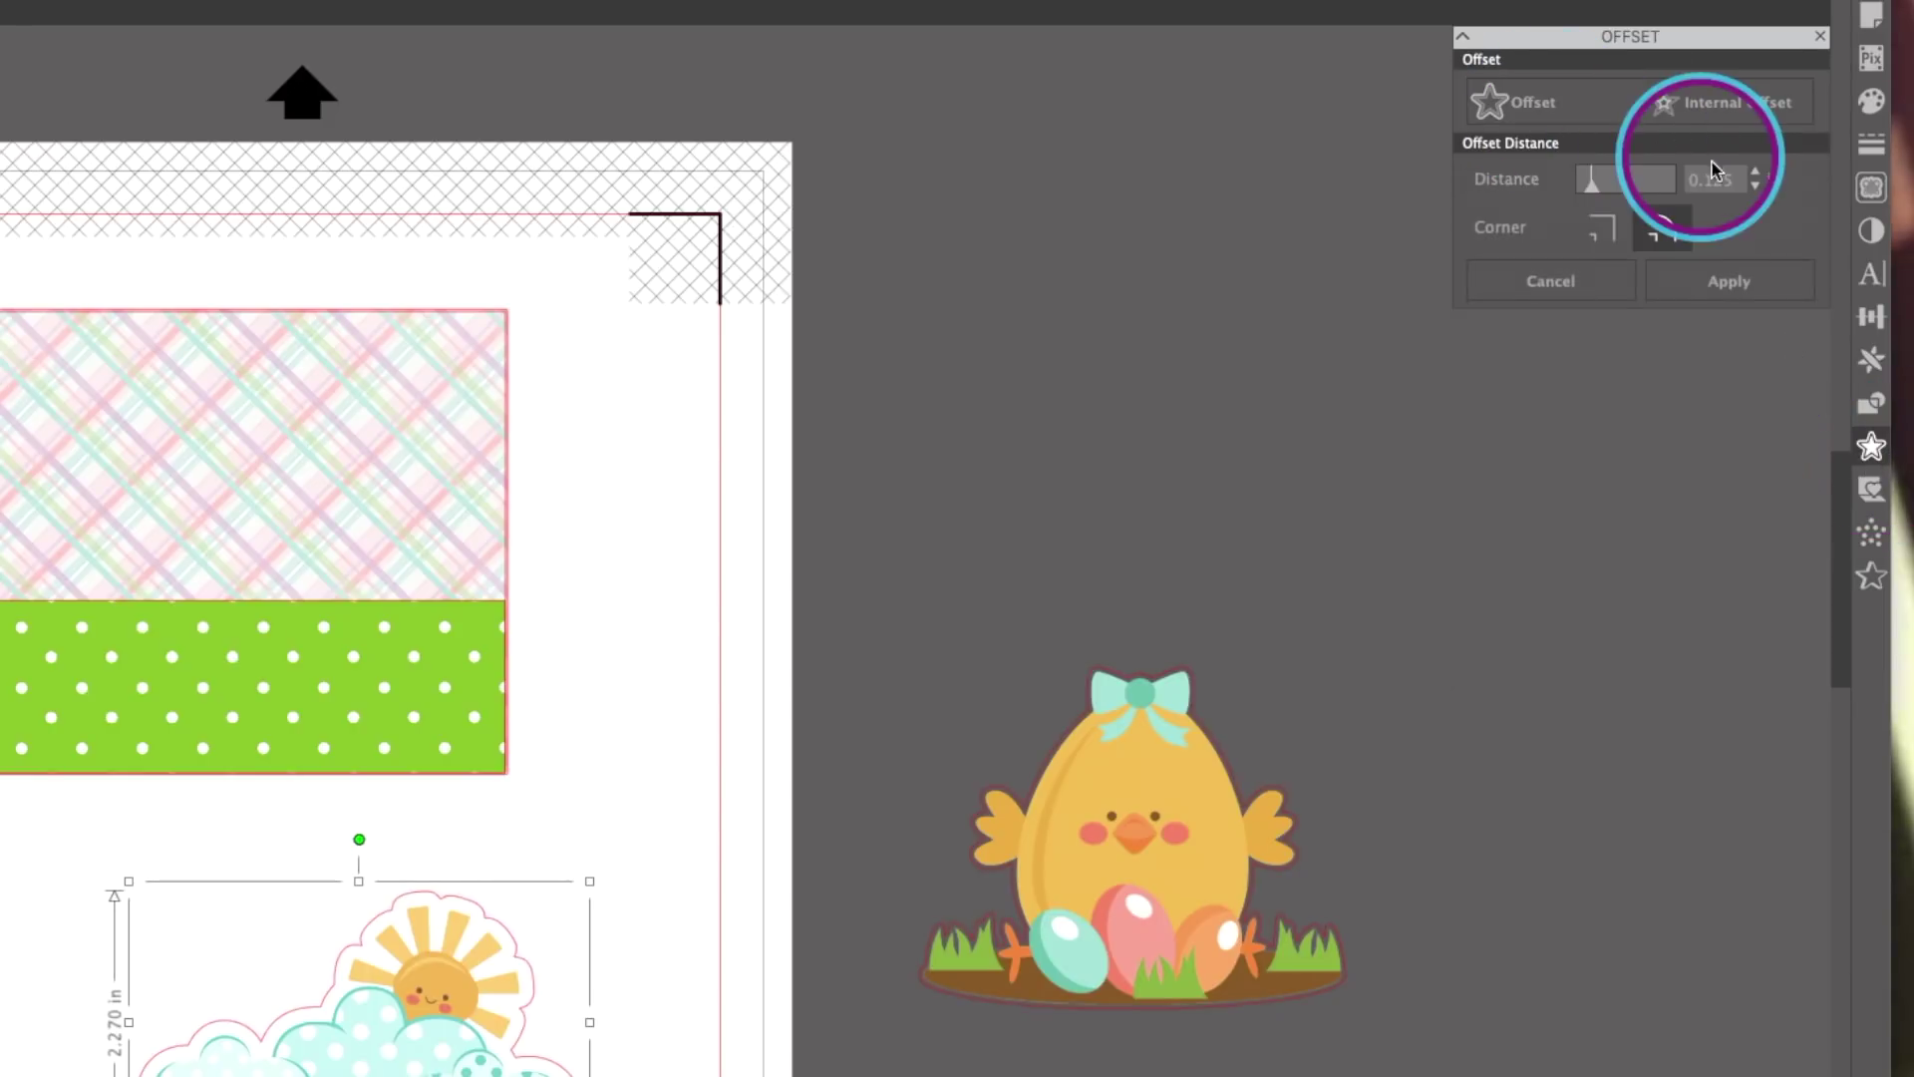
text(.025)
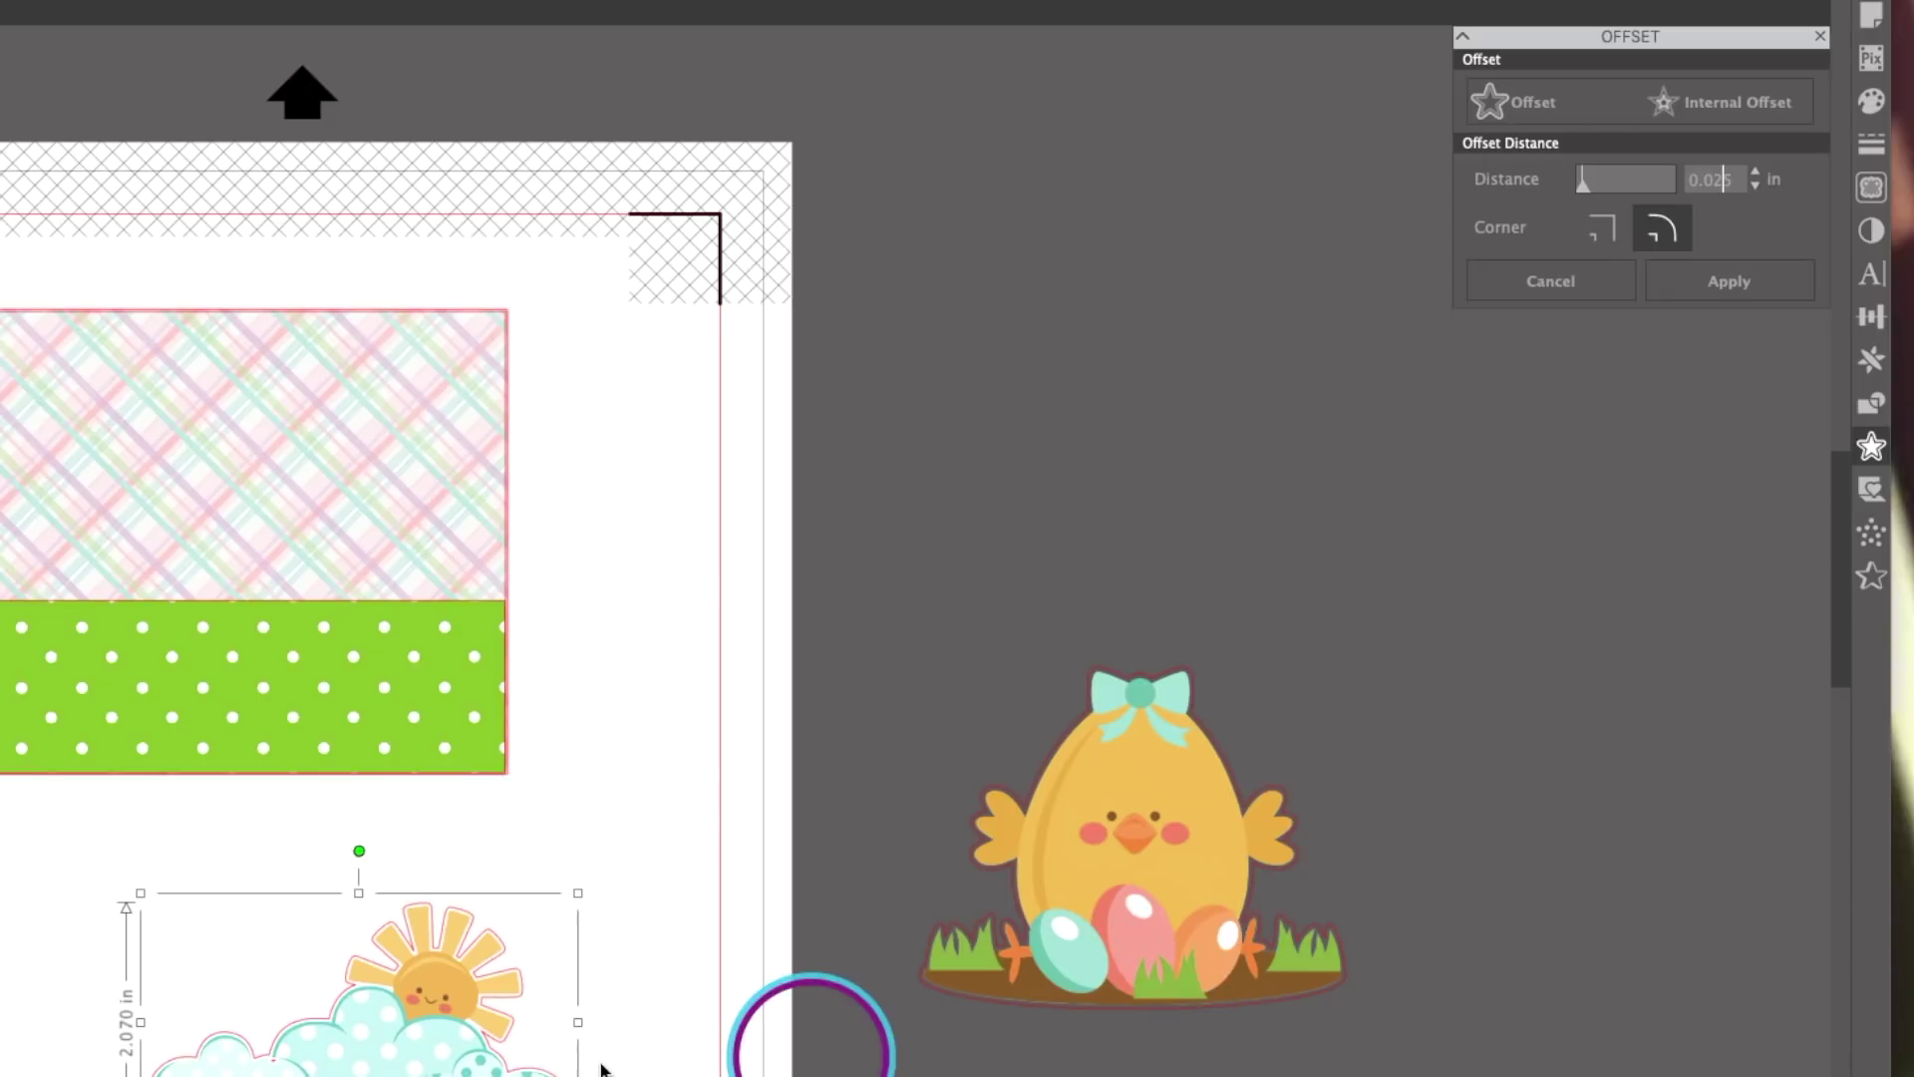
drag(513, 1047, 1067, 855)
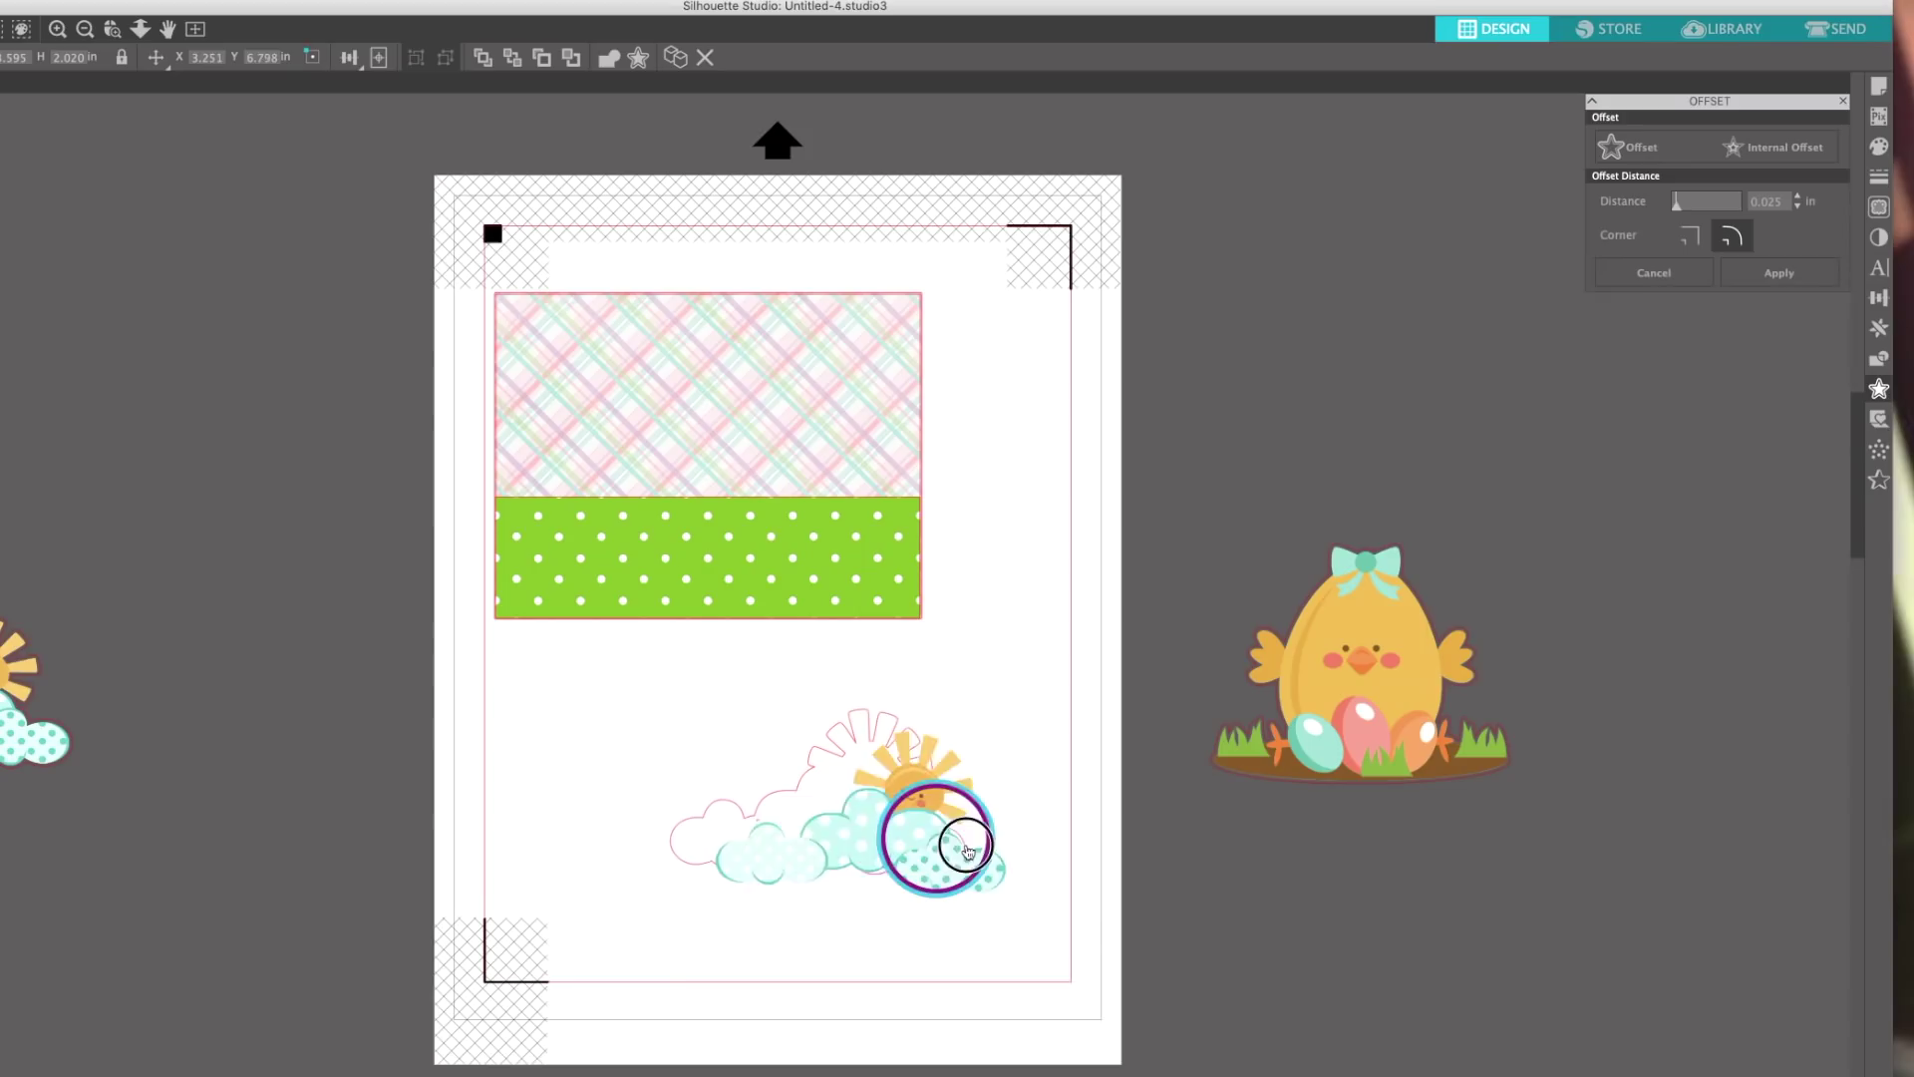
Select the sun's offset outline, check its cut line in the Send view, and return to the Design view
click(798, 843)
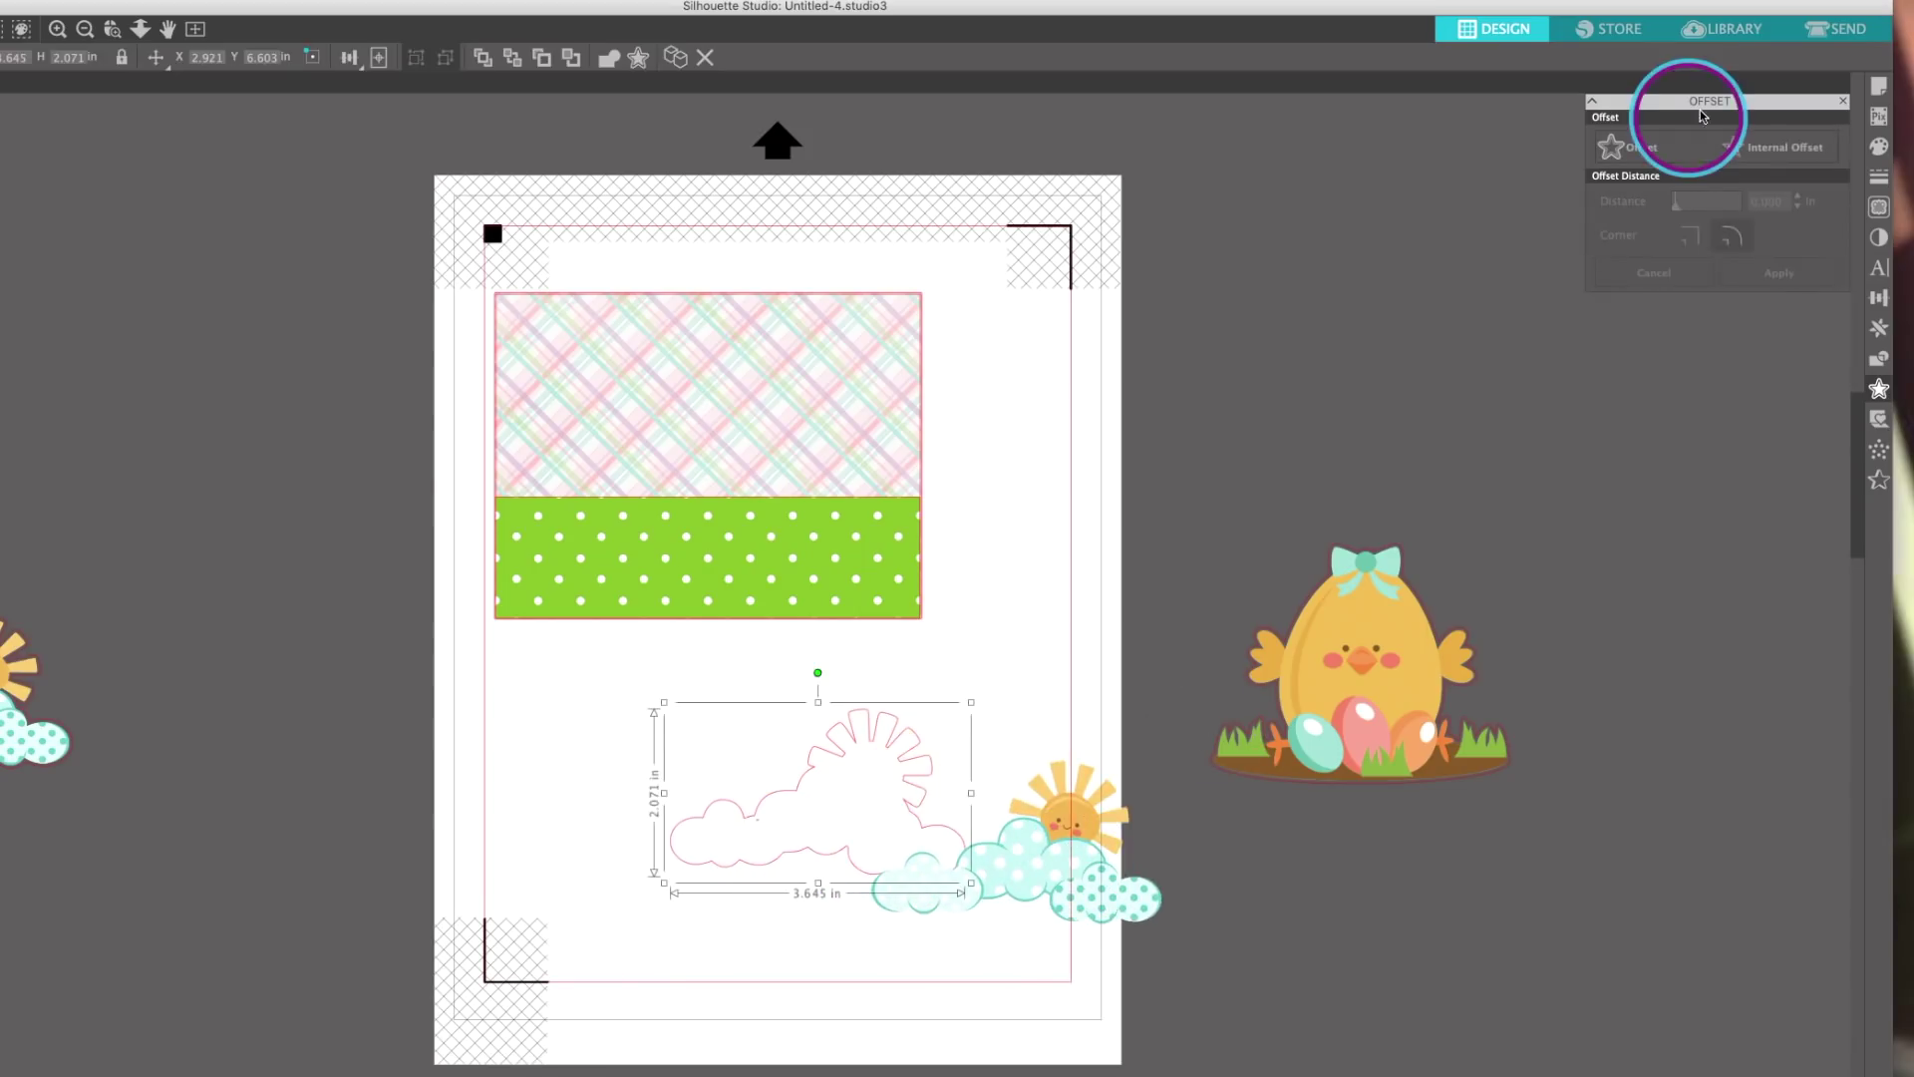
click(1856, 30)
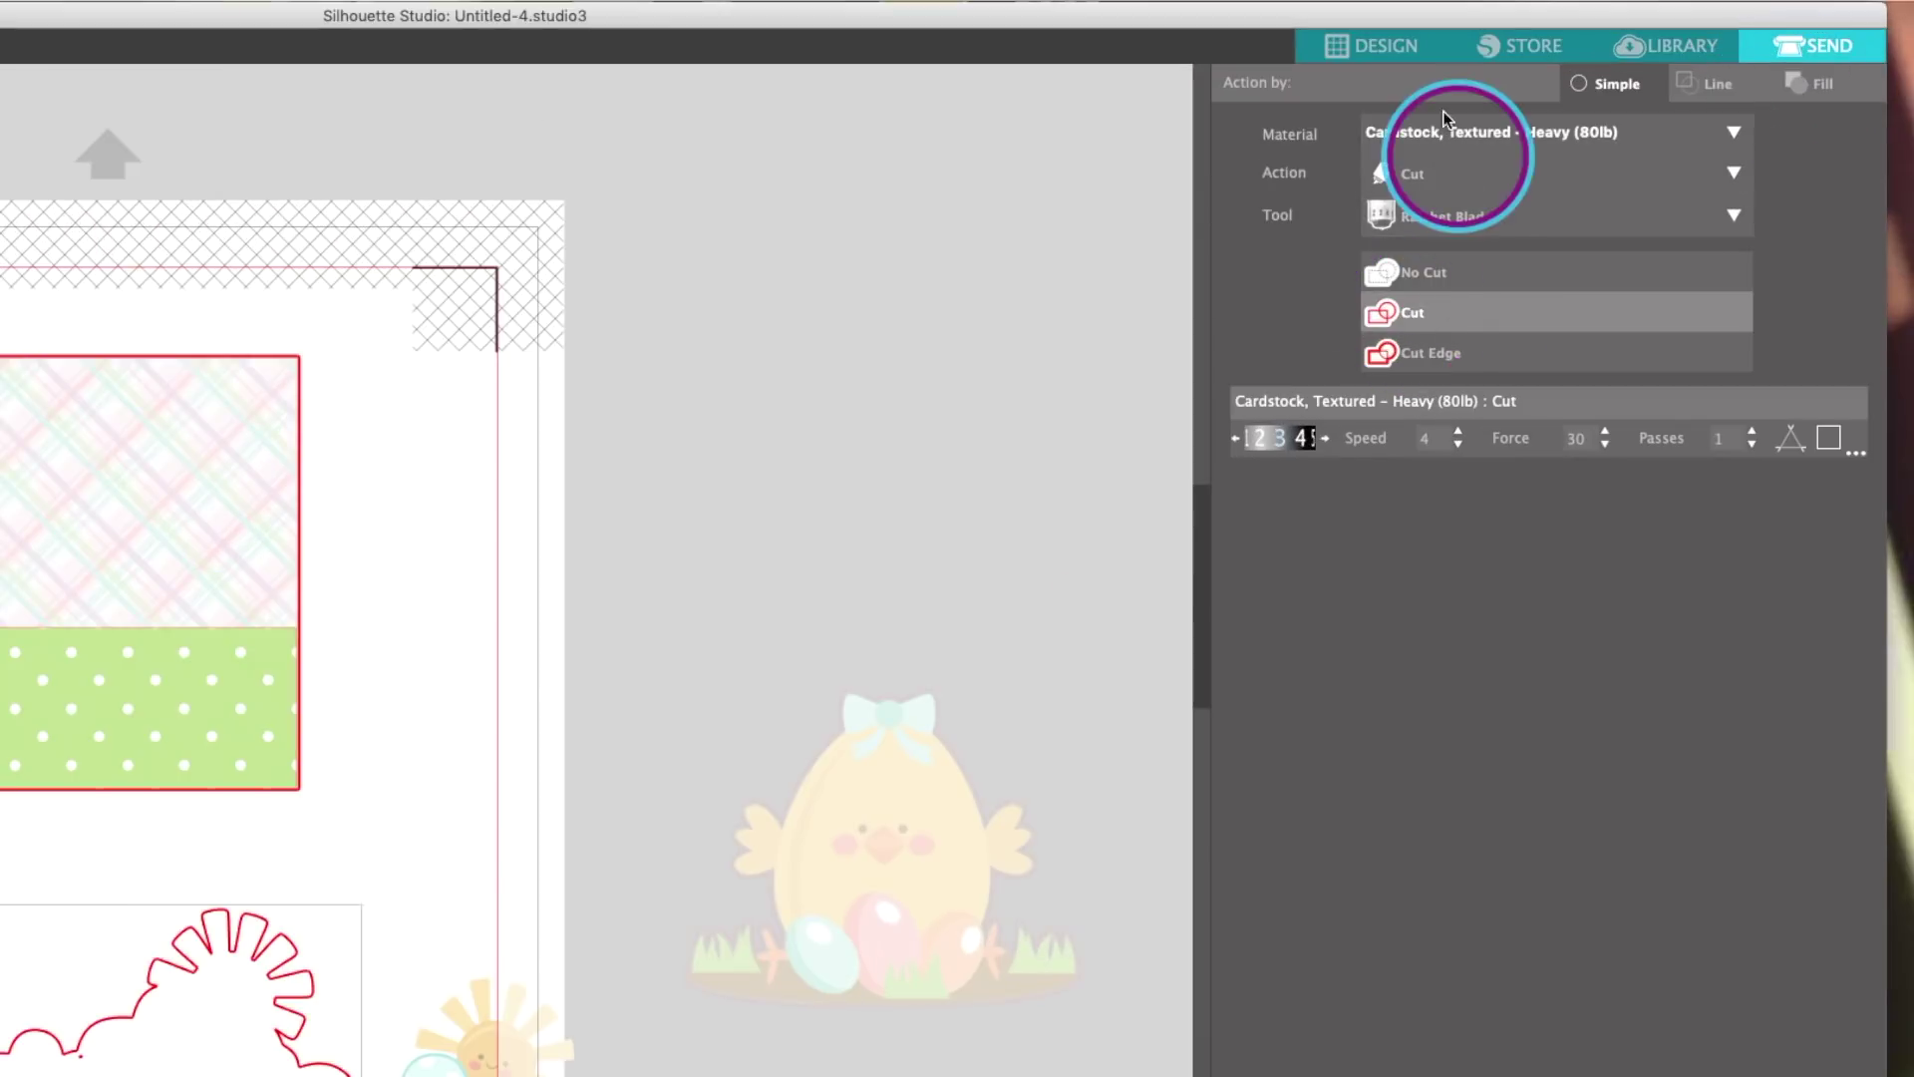
click(1390, 48)
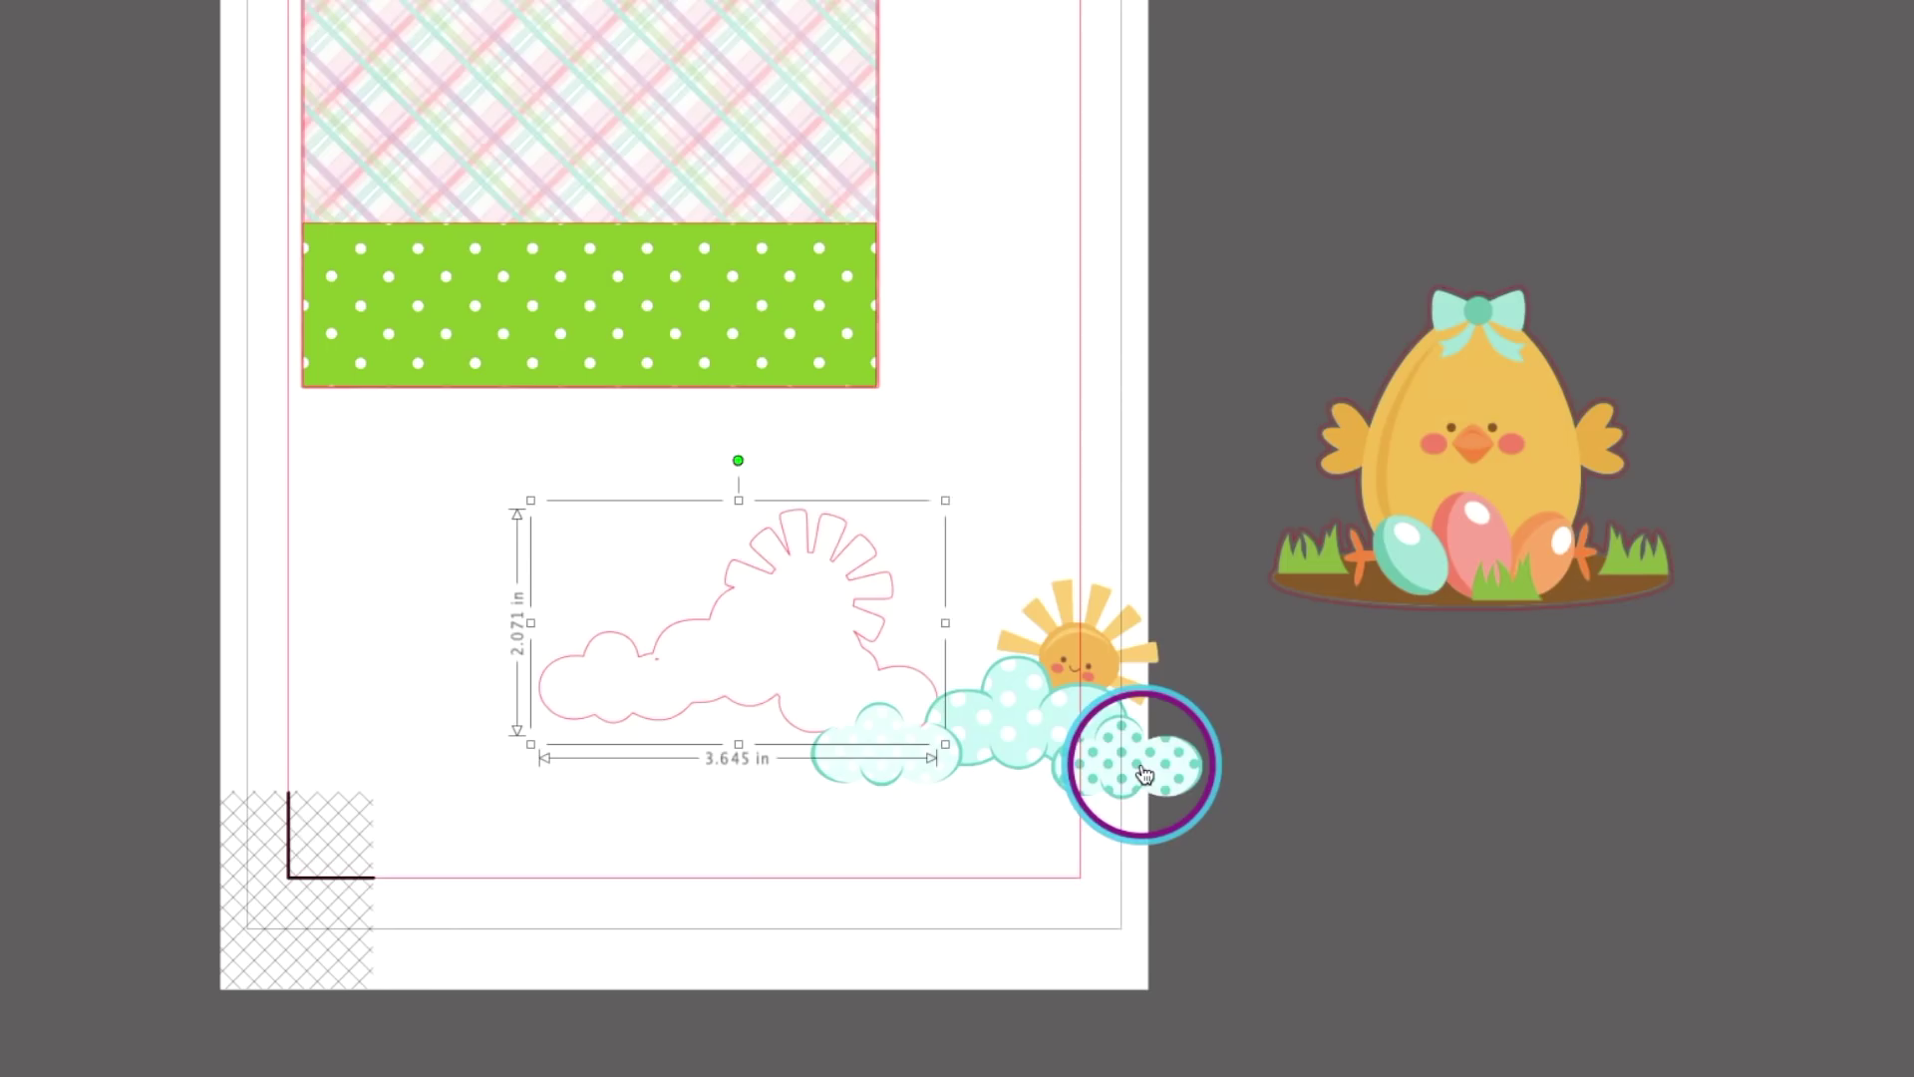
Duplicate the sun and clouds image to its left and move the copy away from the outline to the page's left edge
click(1138, 762)
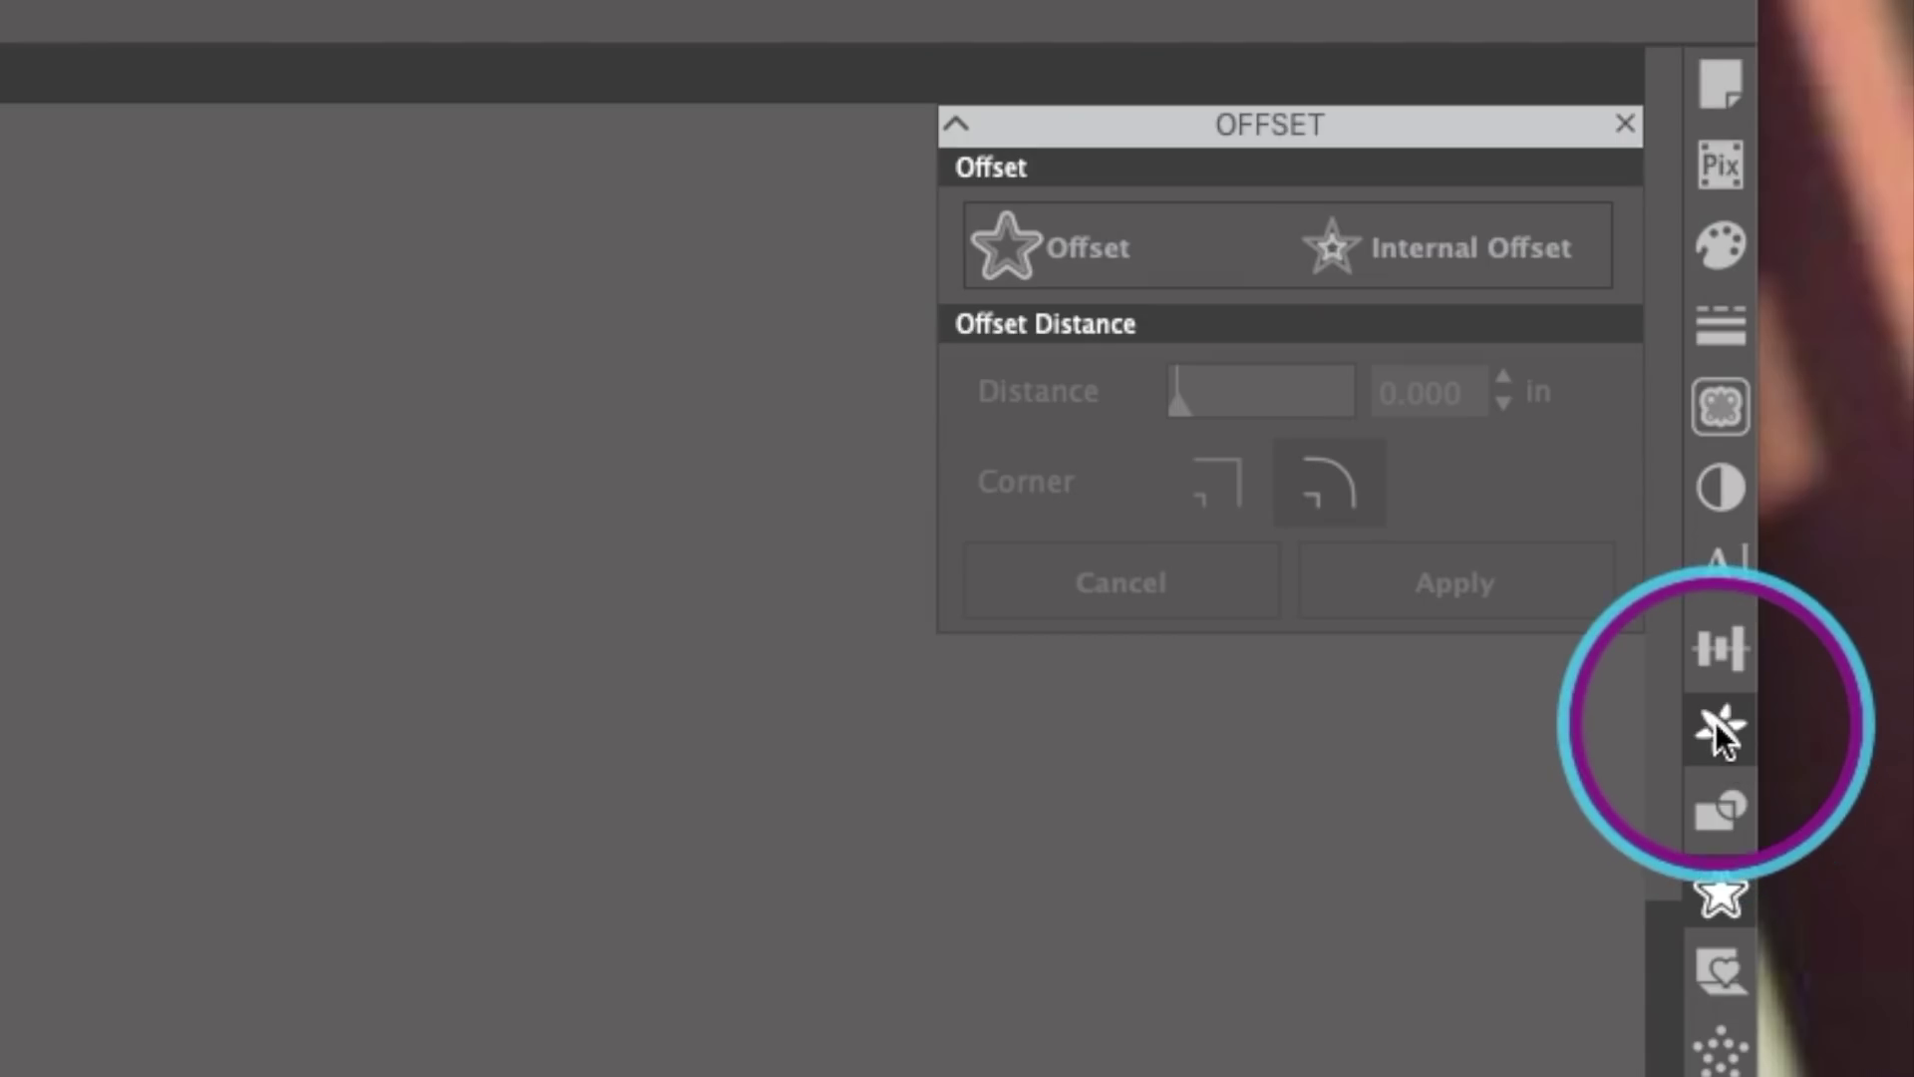
click(1714, 735)
click(1281, 327)
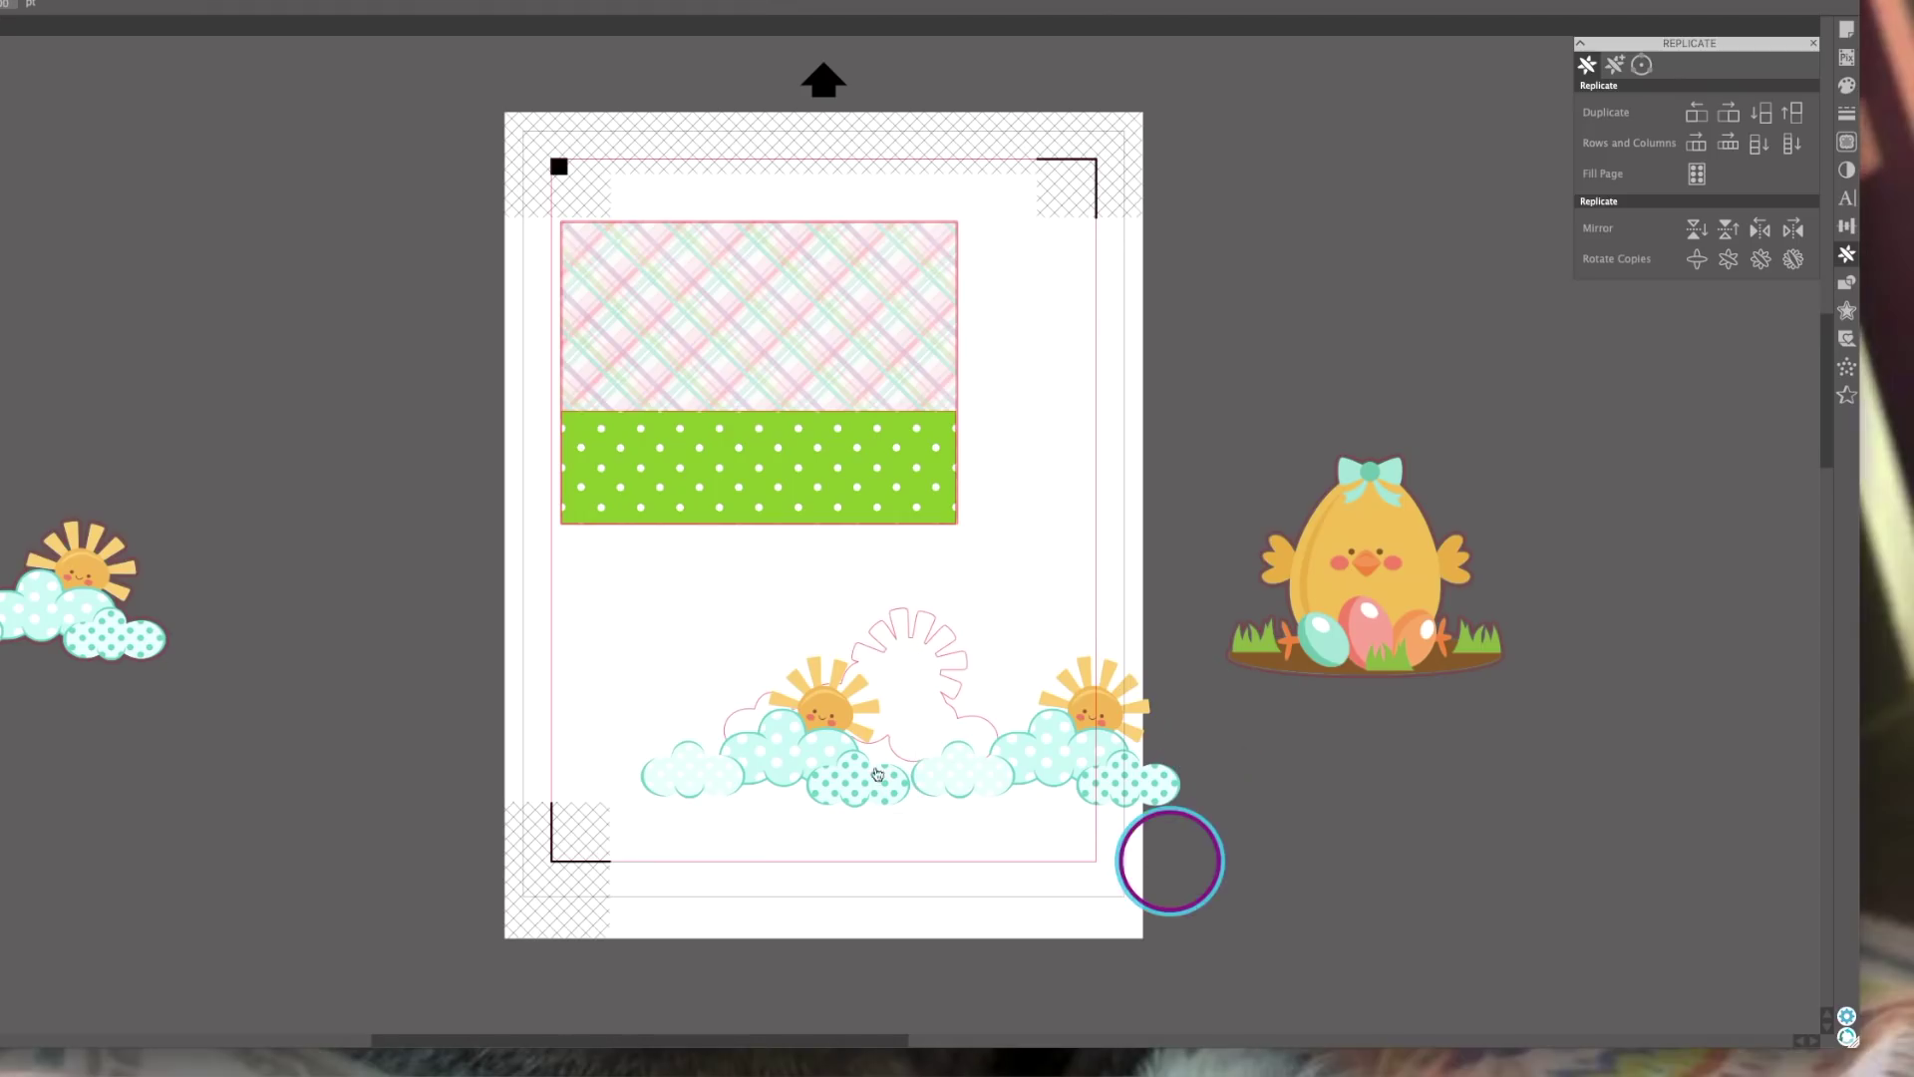
click(641, 740)
drag(641, 740, 505, 632)
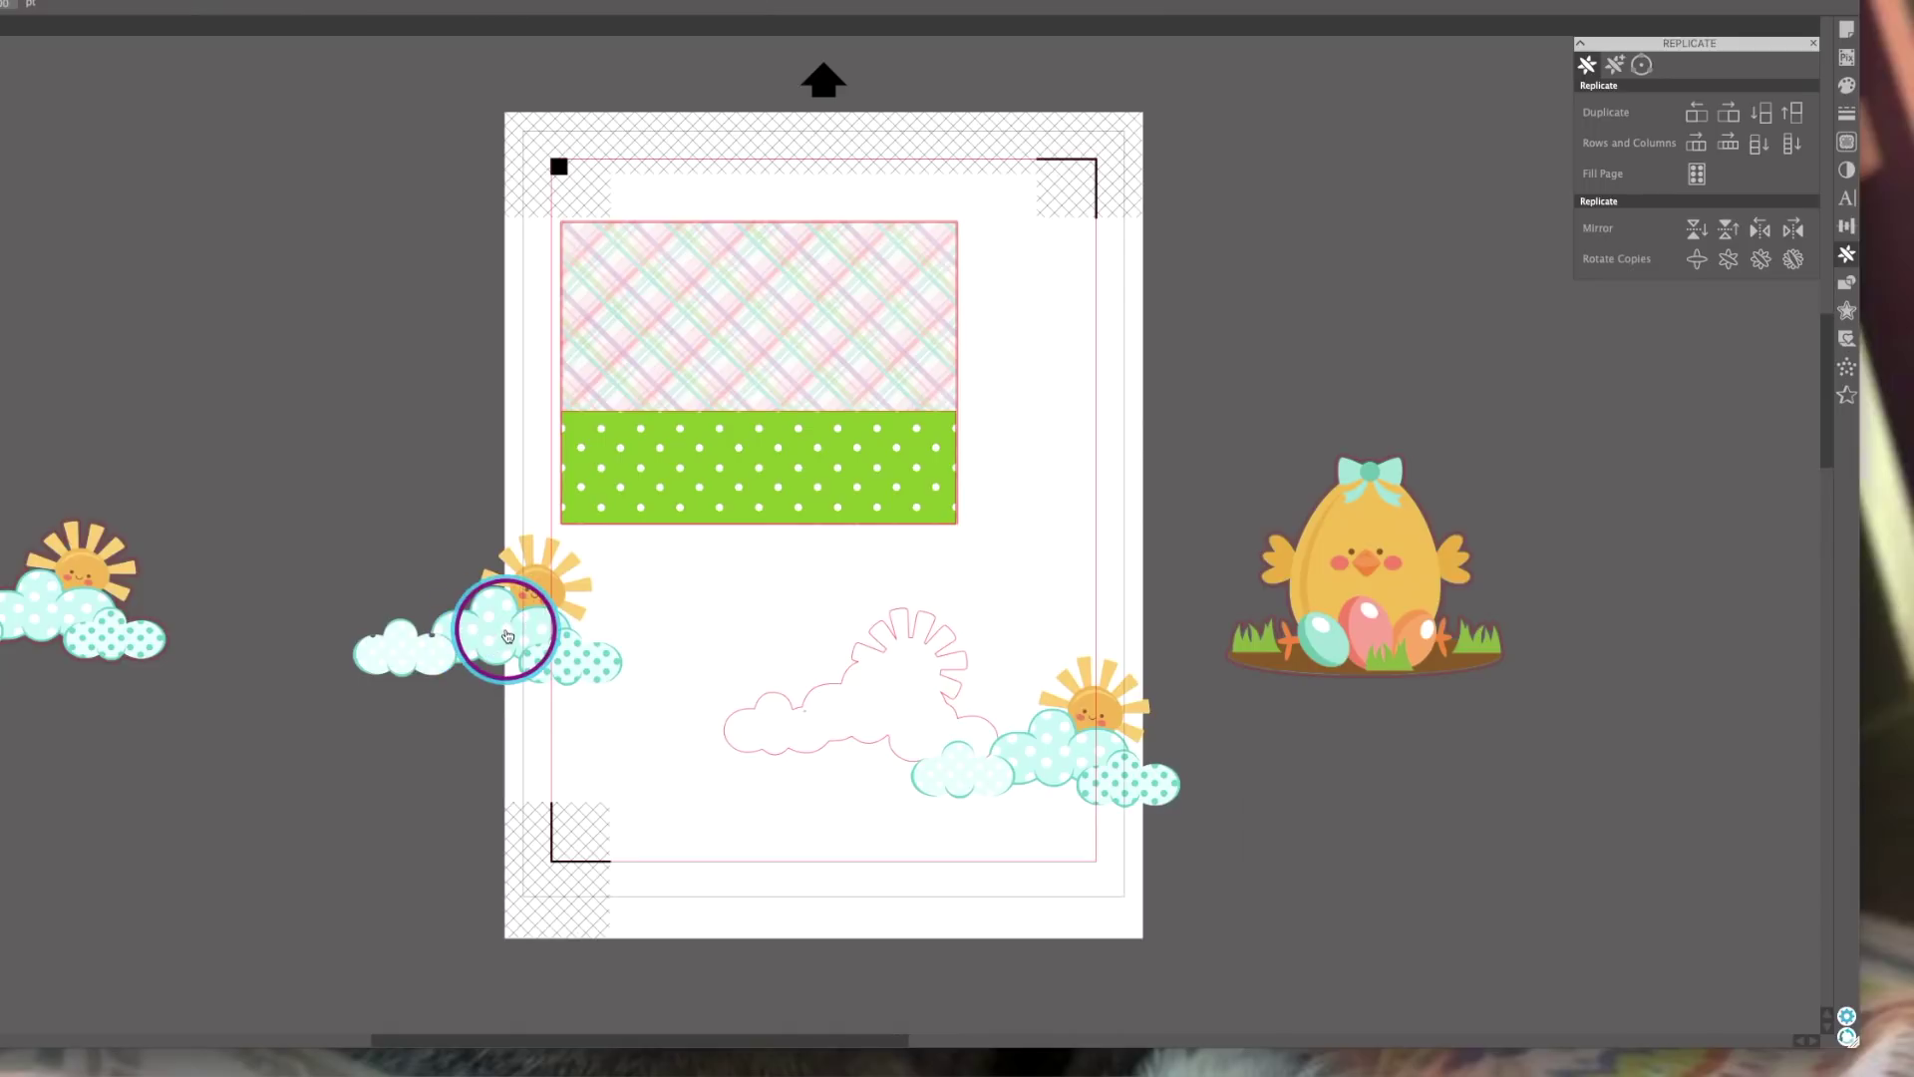
Center the original sun and clouds image within its offset outline and group the two together
click(1046, 758)
drag(1046, 758, 900, 718)
click(1033, 788)
click(933, 711)
click(1819, 111)
click(1850, 229)
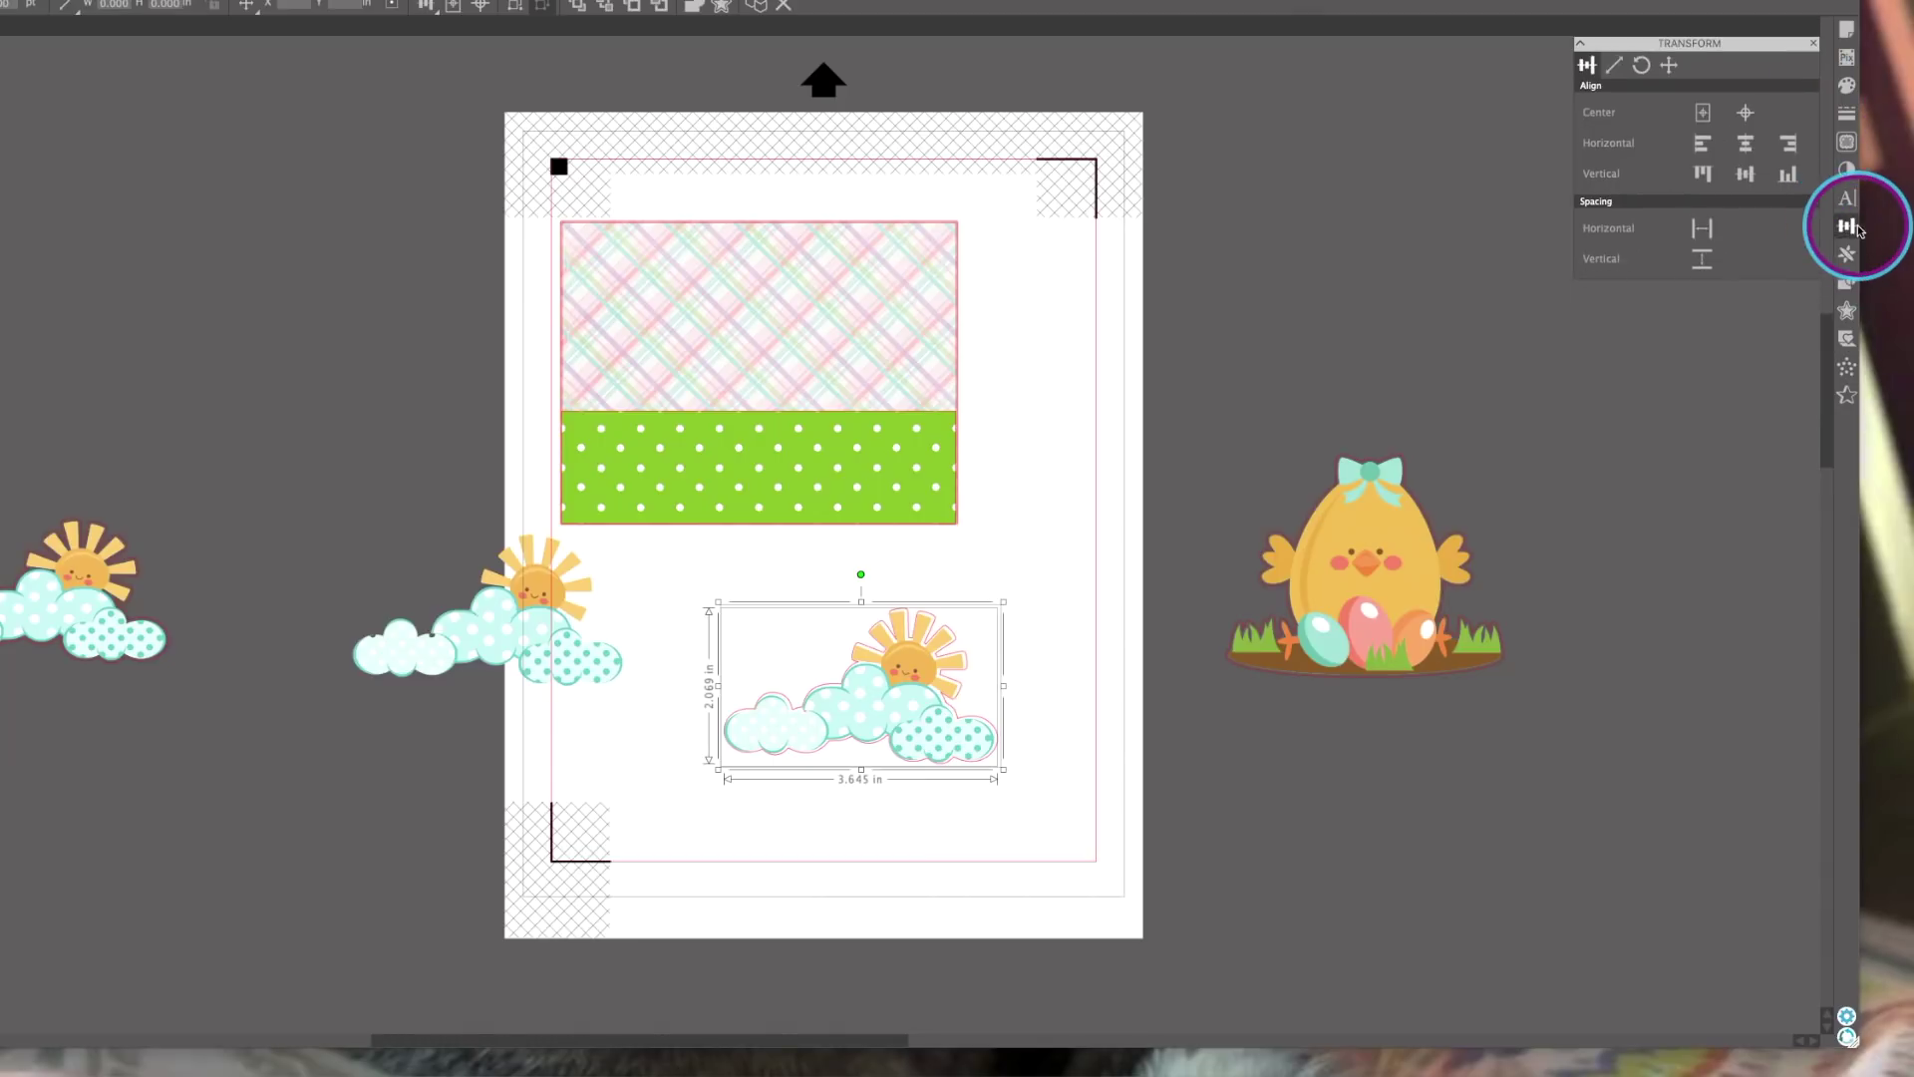
click(1746, 112)
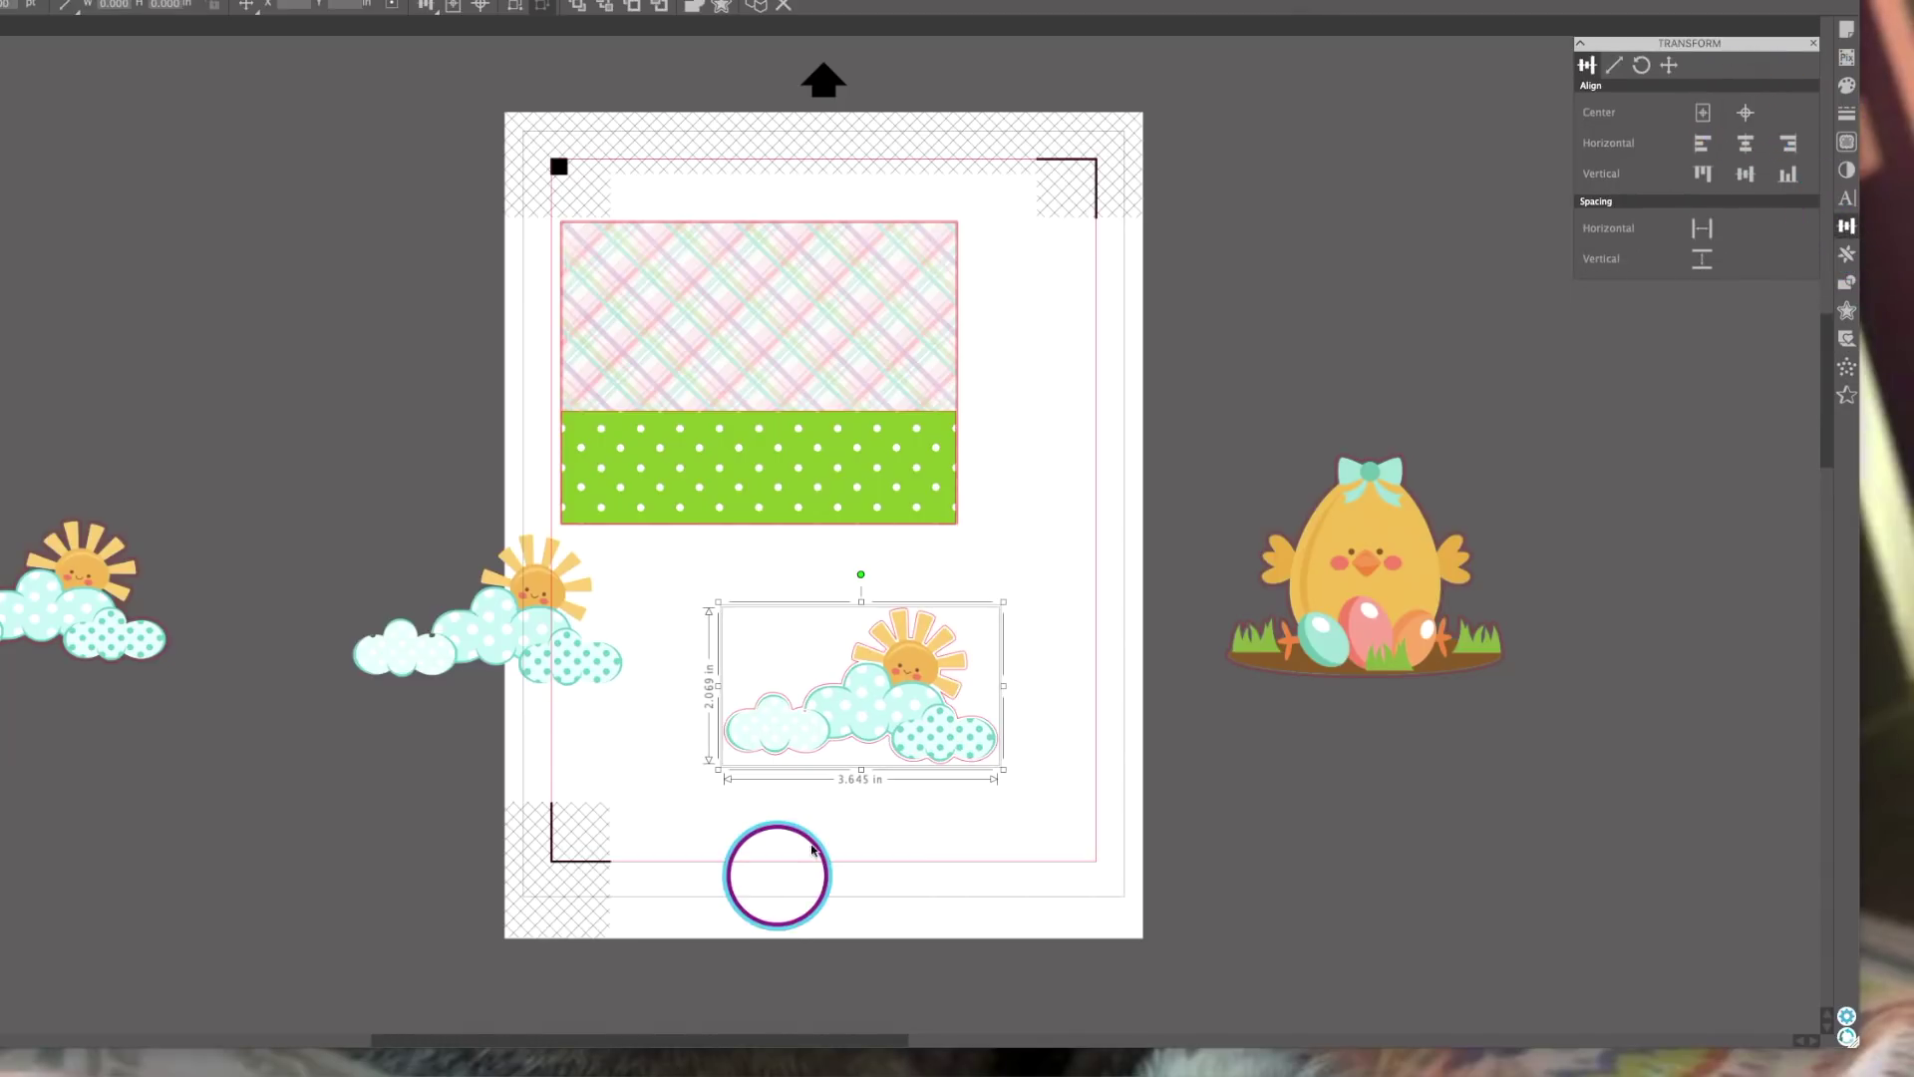
right_click(902, 710)
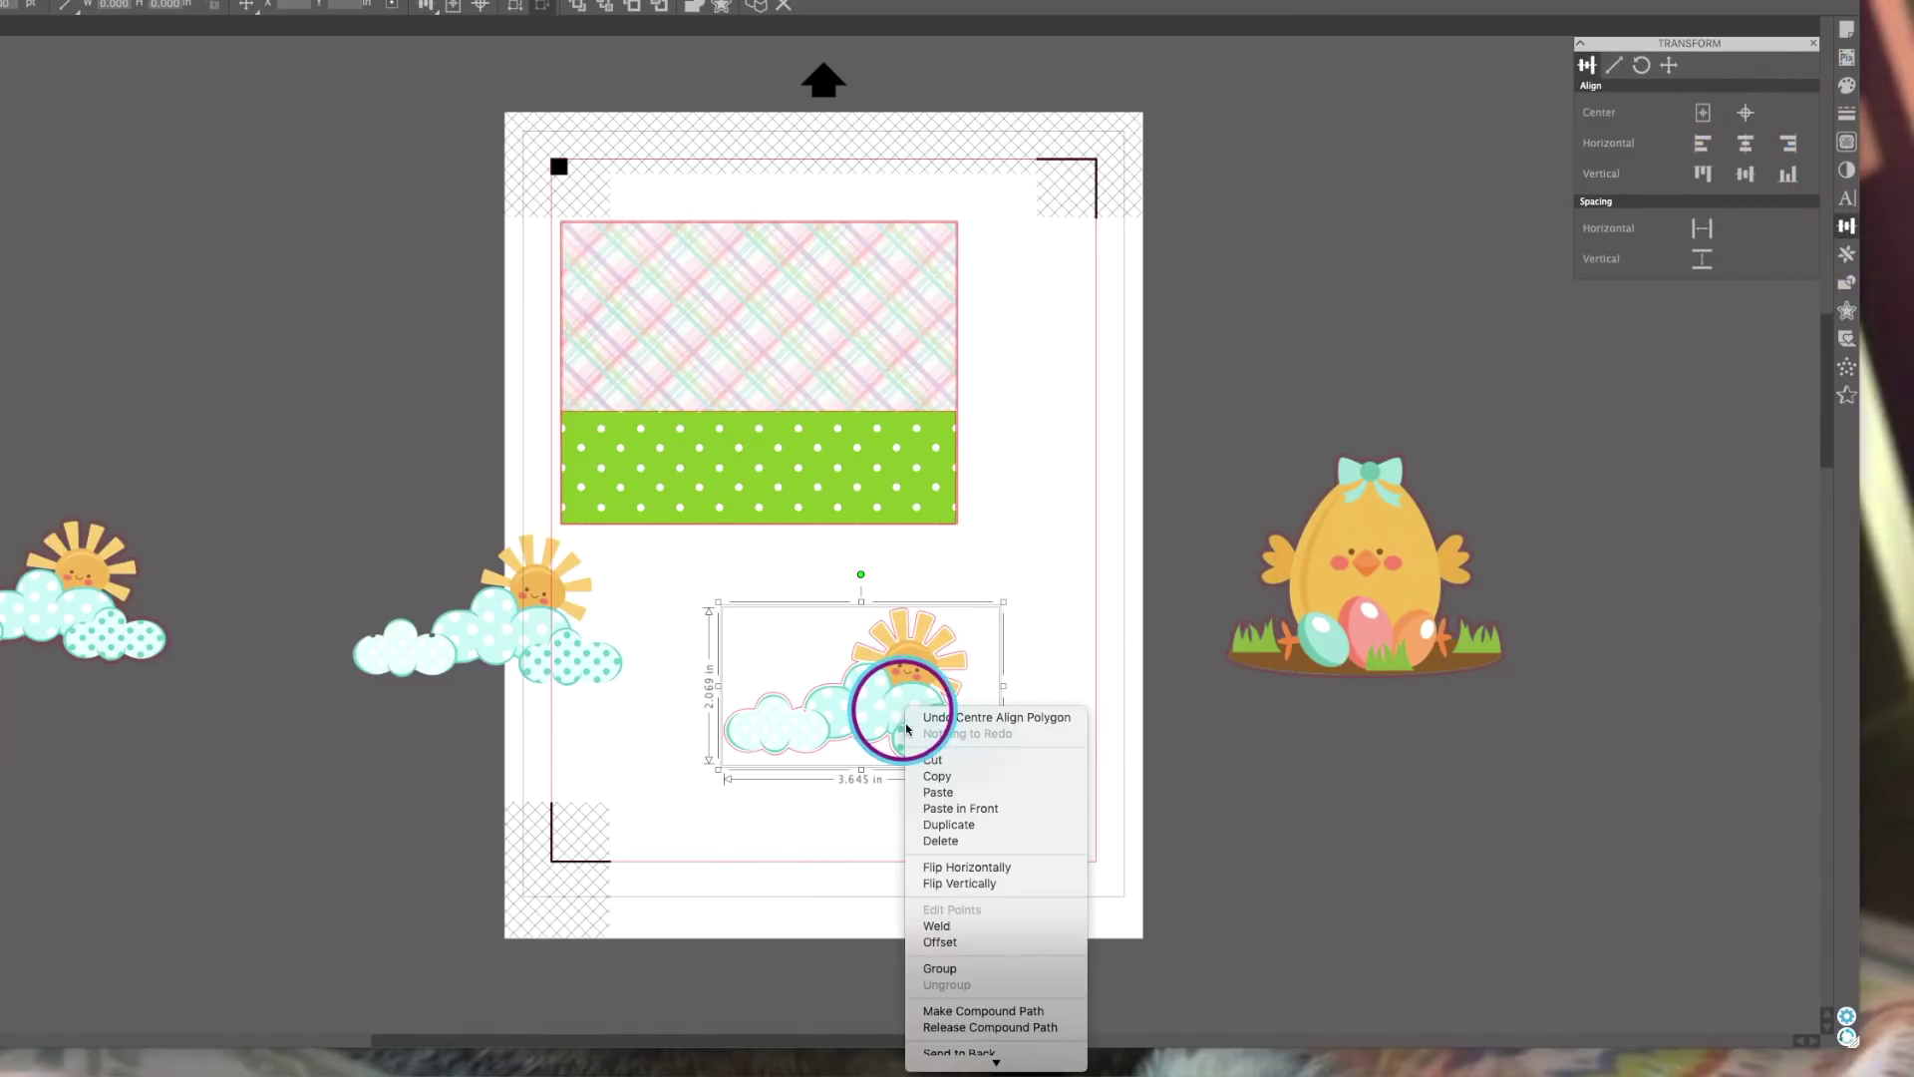
click(958, 969)
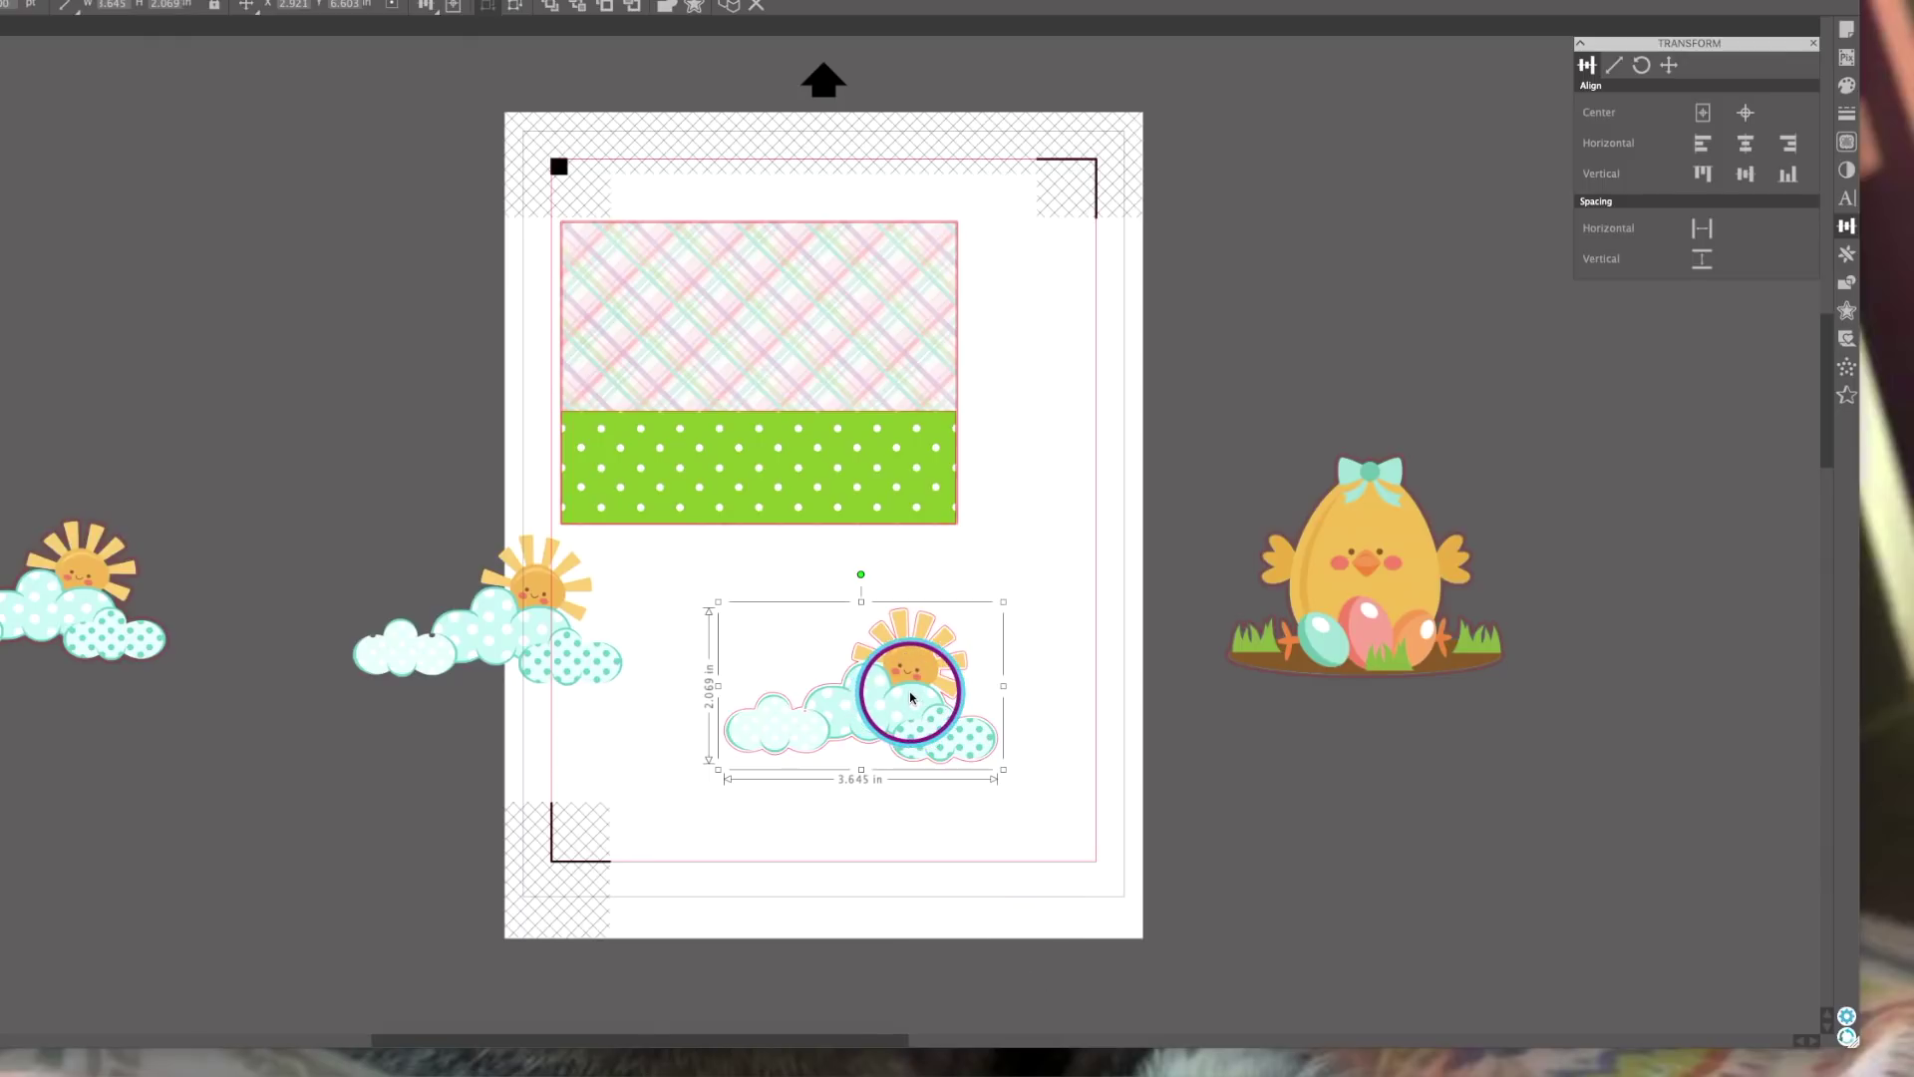
Move the grouped sun and clouds off the page above the chick and select the spare sun copy
drag(923, 715, 1312, 306)
click(428, 636)
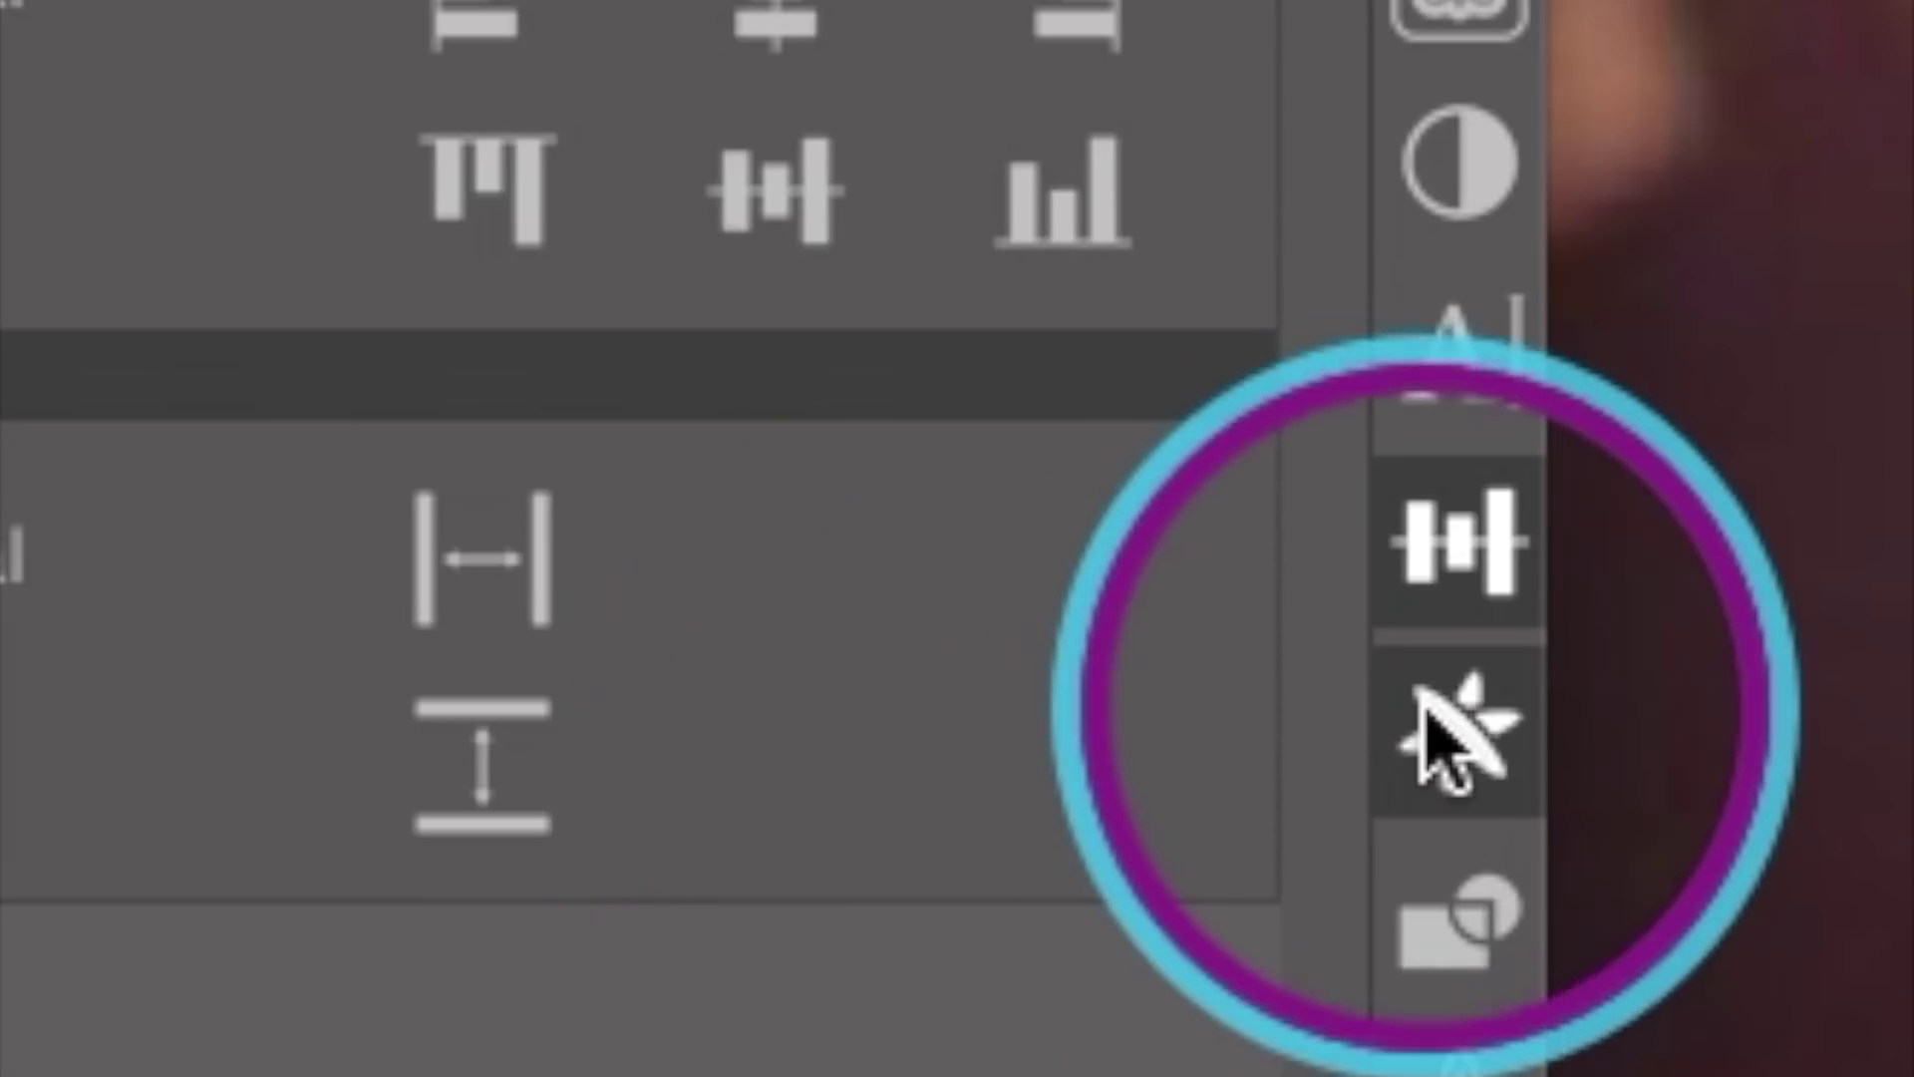
Mirror a copy of the sun and clouds to the right and position it overlapping the card background's left edge
click(1844, 250)
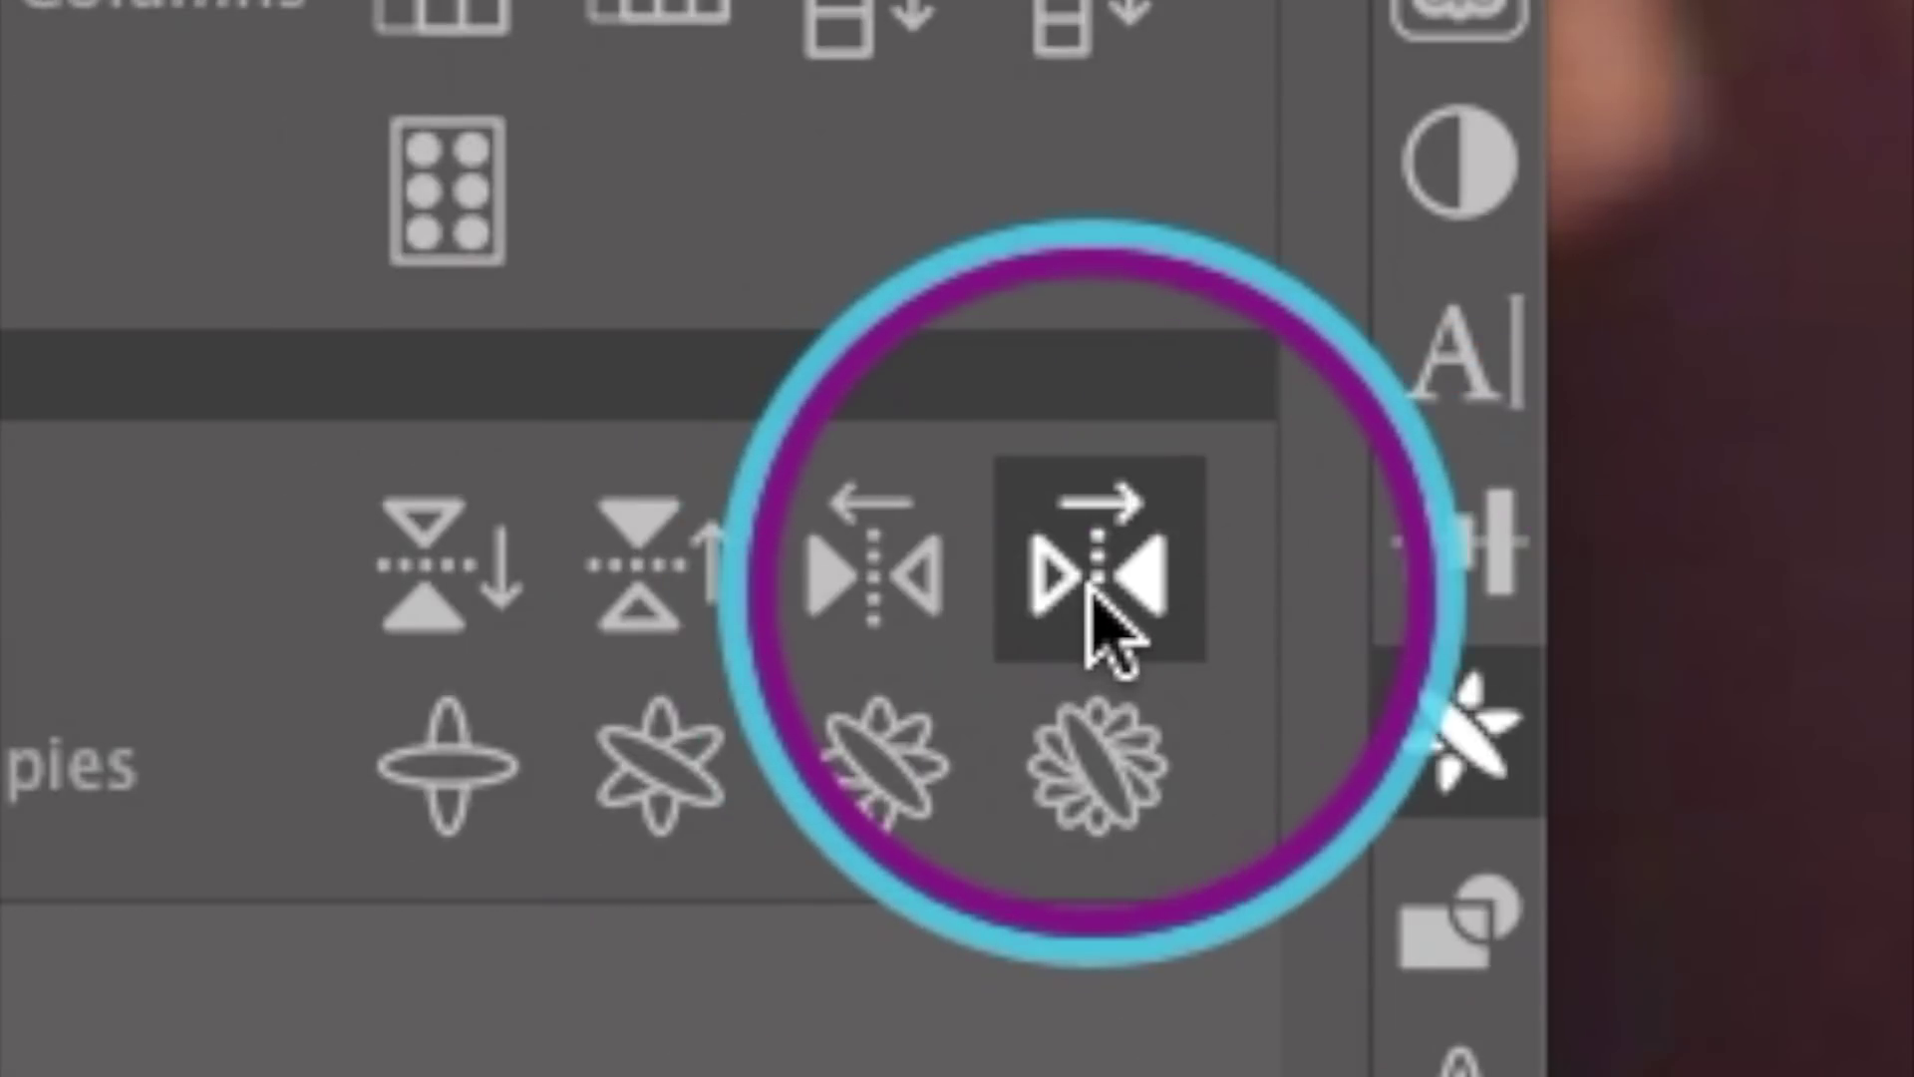
click(1090, 589)
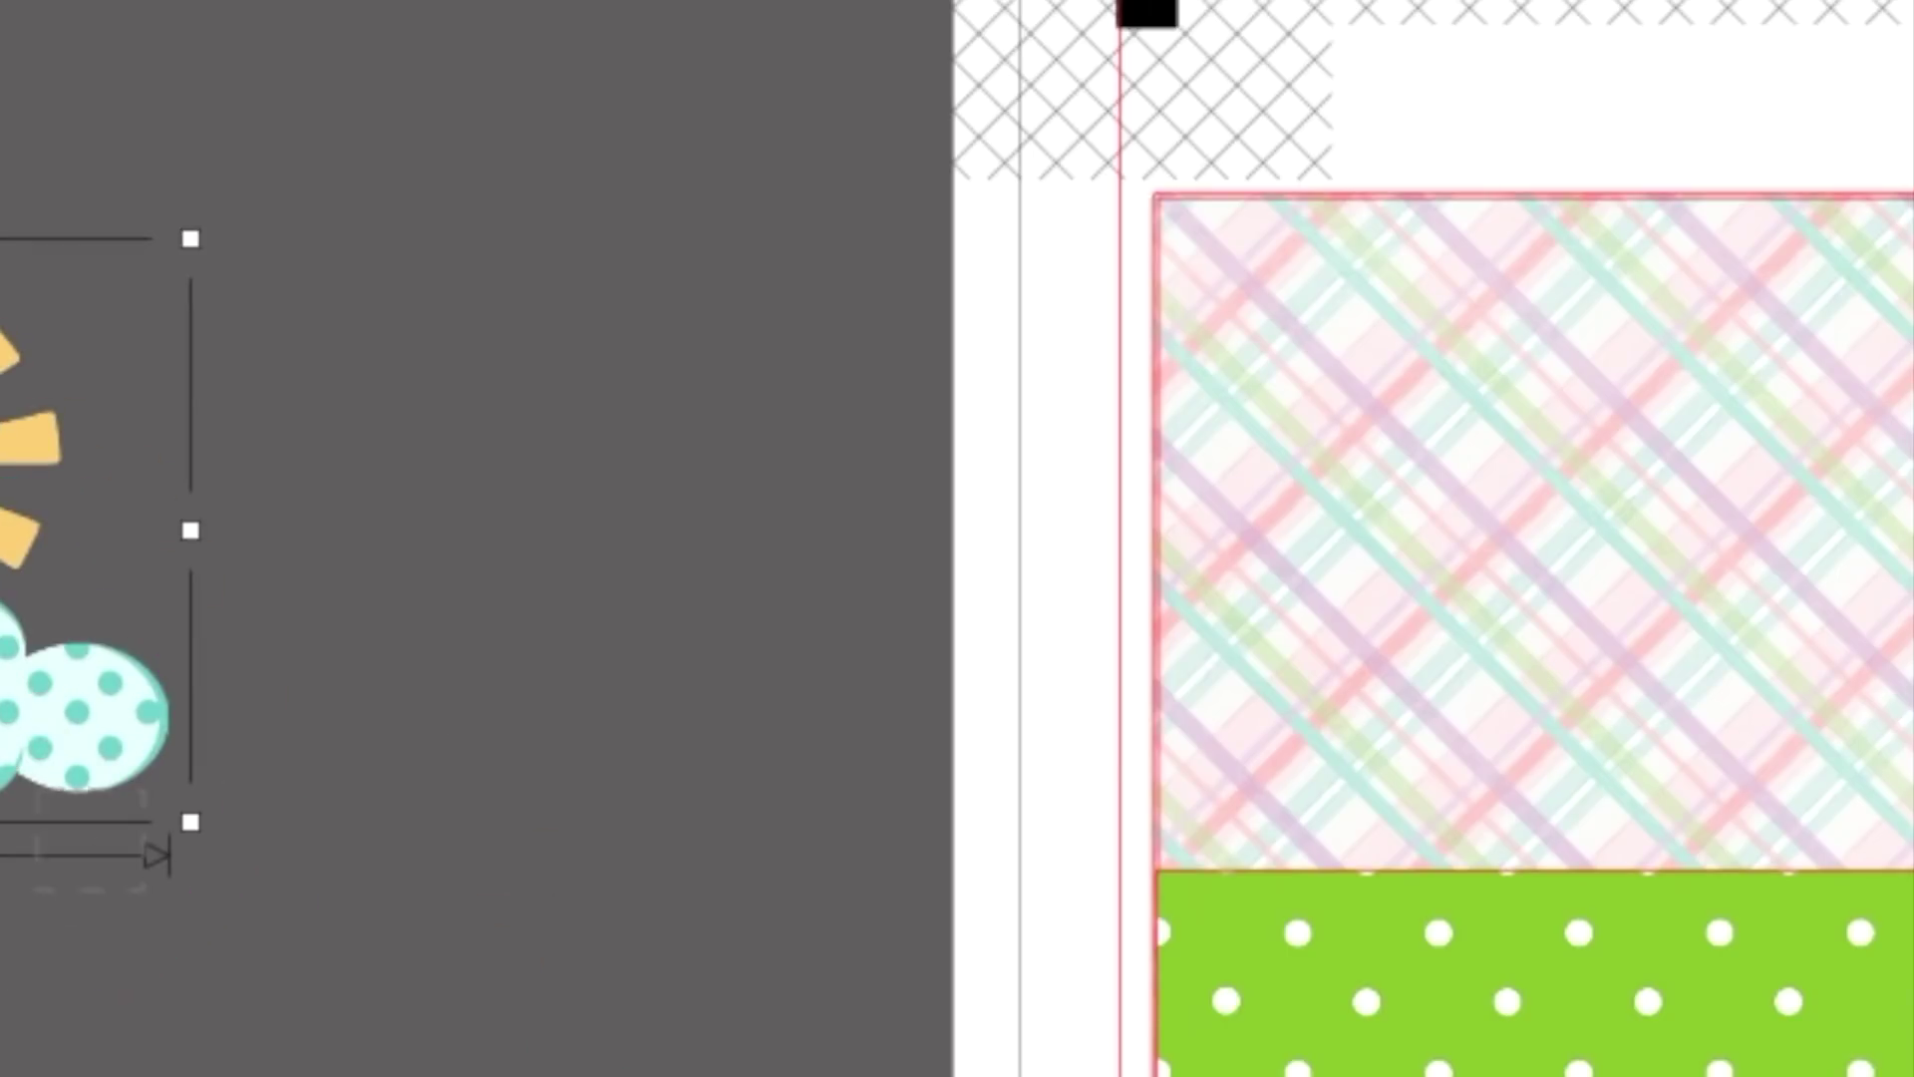
key(ctrl+z)
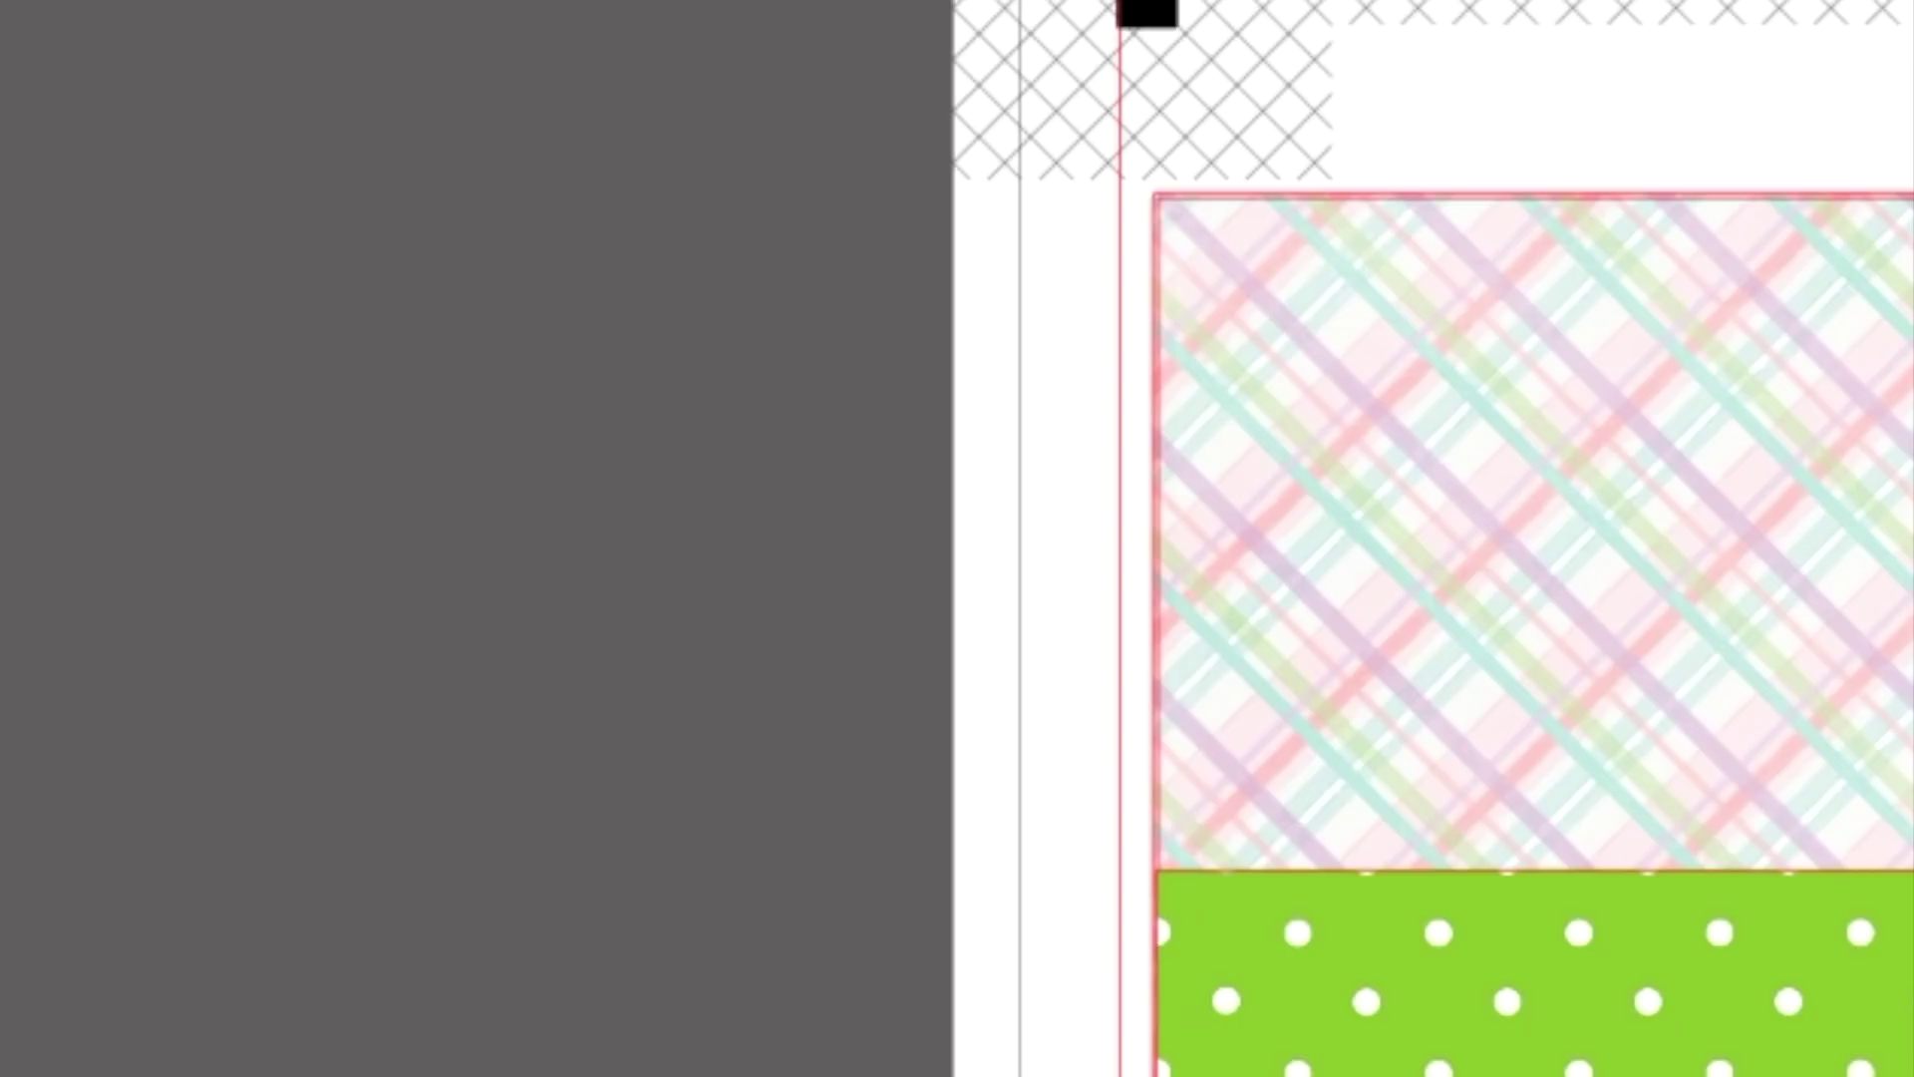
drag(1456, 1076, 1107, 432)
mouse_move(1388, 522)
mouse_down()
mouse_move(1406, 513)
mouse_move(1386, 524)
mouse_up()
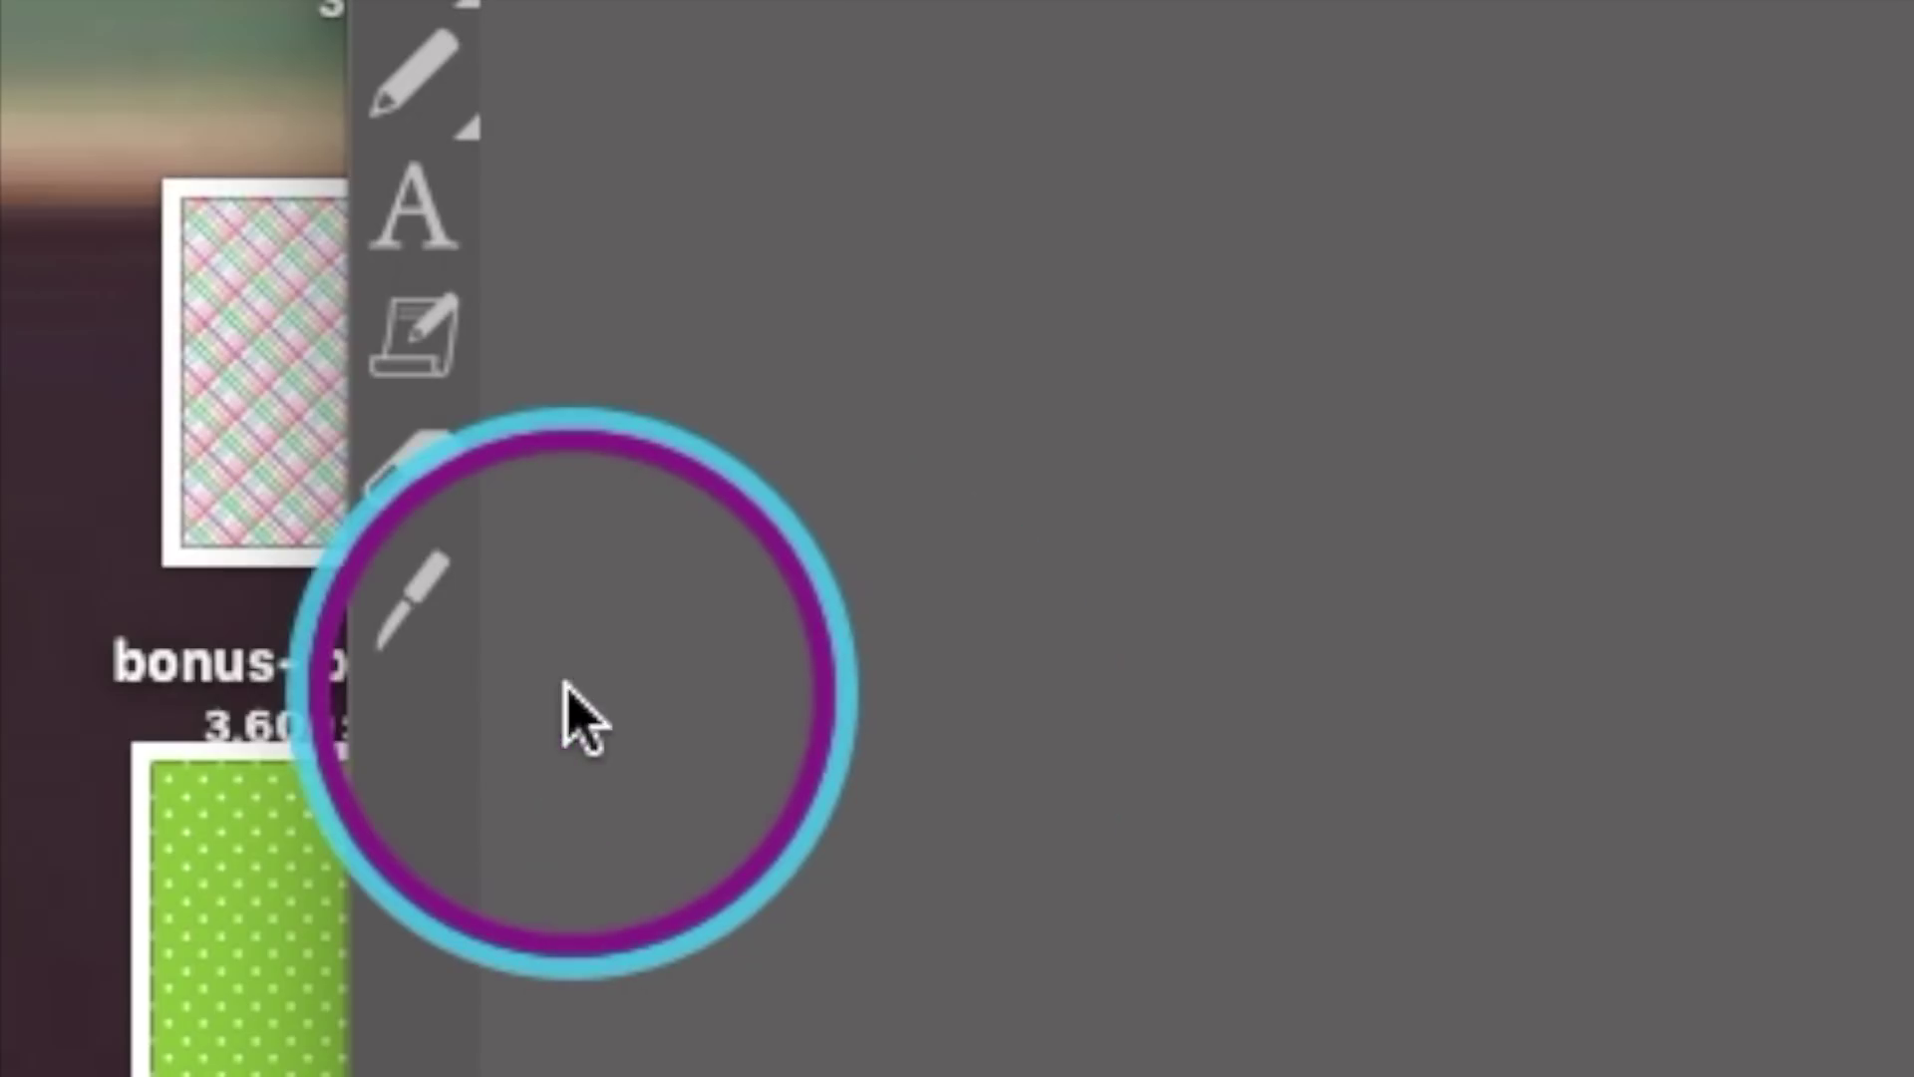
Slice the mirrored sun and clouds vertically along the card's left edge with the Knife and place the cut-off clouds on the plaid
click(454, 630)
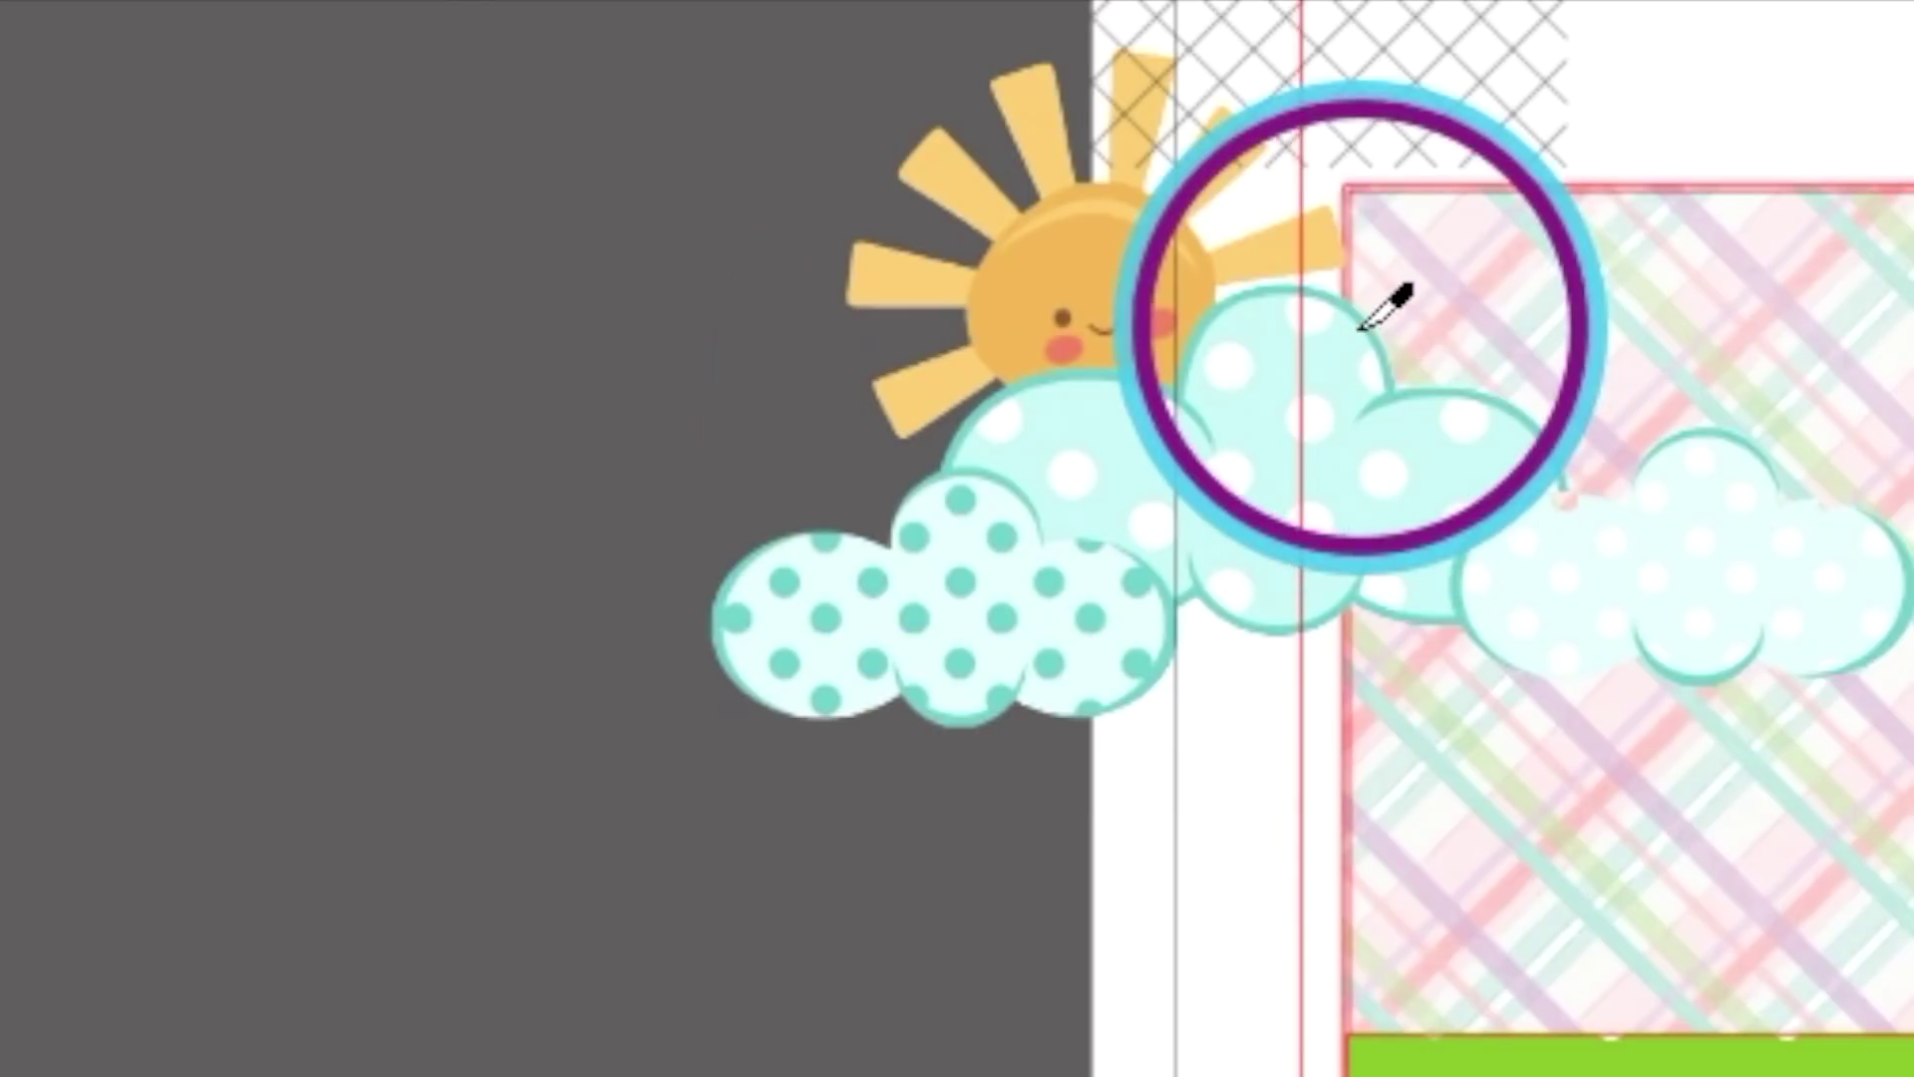
mouse_move(1347, 311)
mouse_down()
mouse_move(1348, 638)
mouse_move(1390, 598)
mouse_move(1423, 684)
mouse_up()
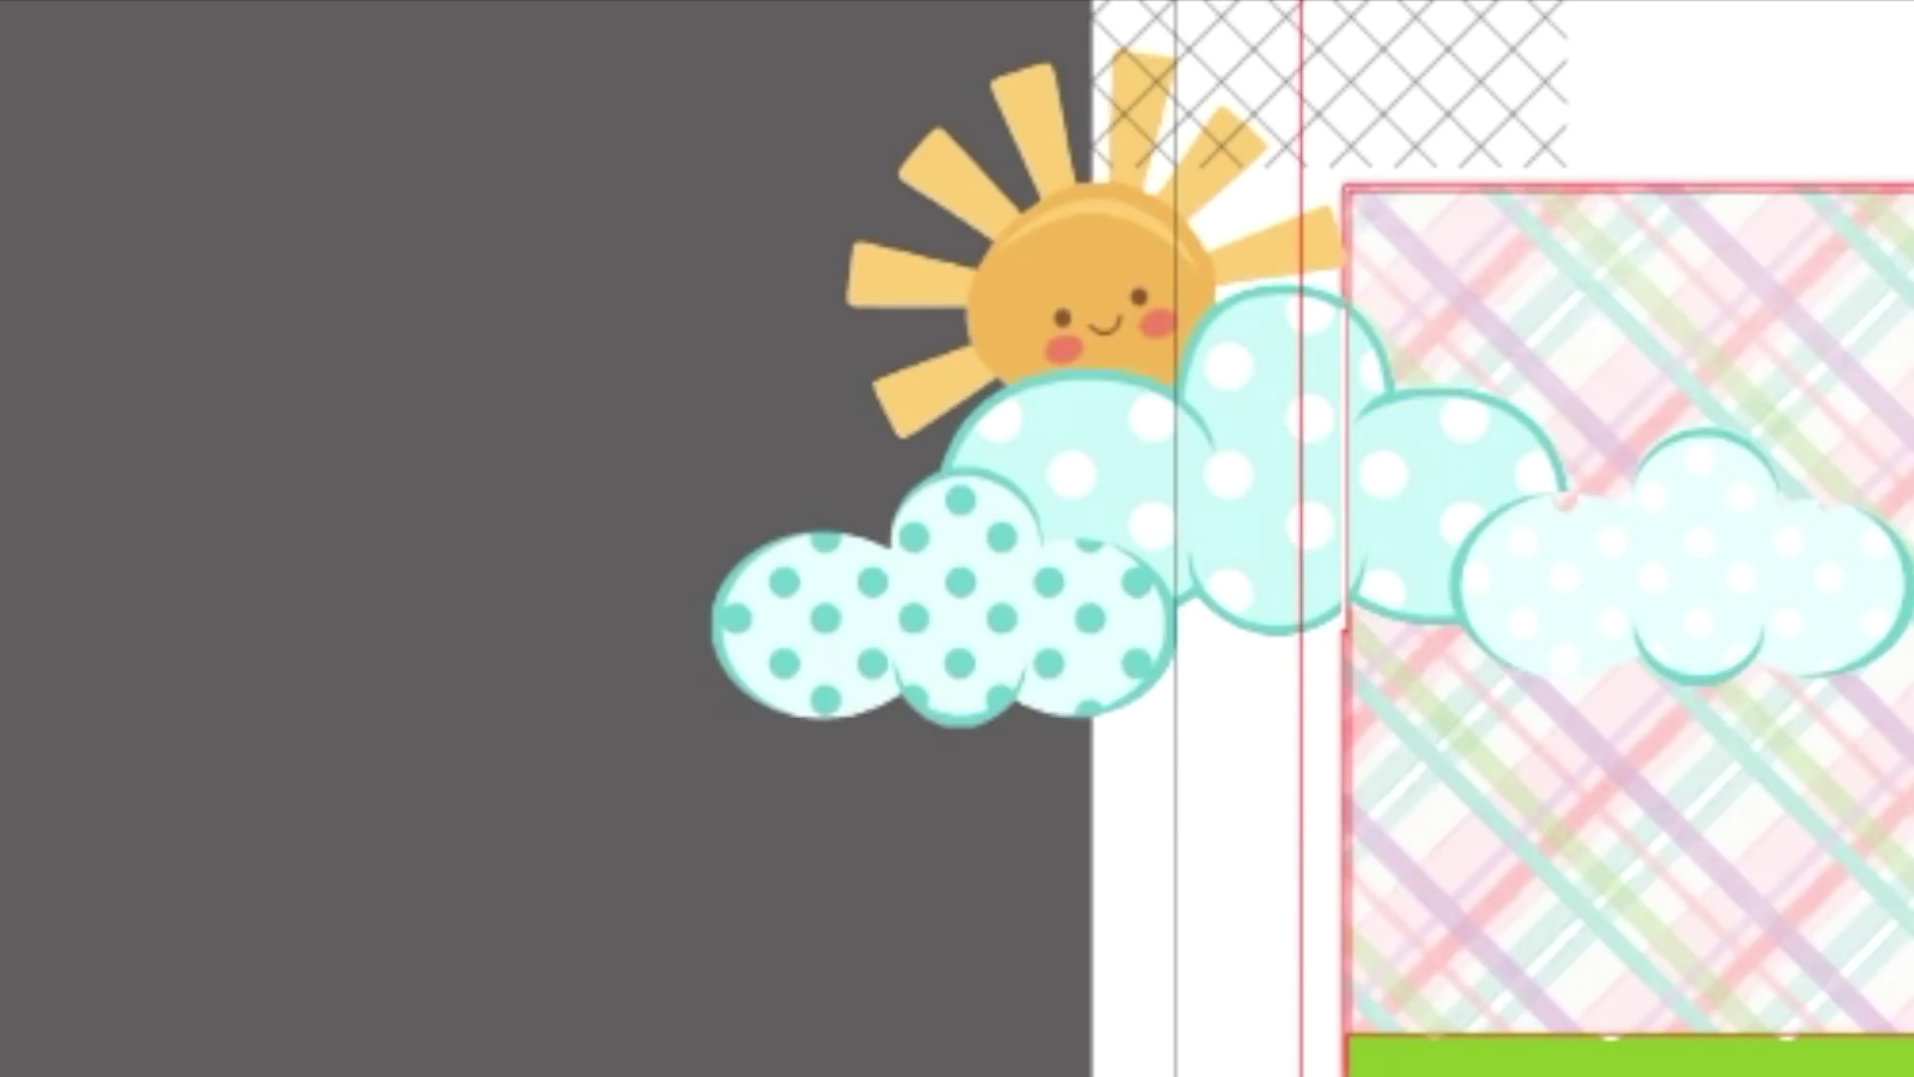
drag(671, 641, 0, 548)
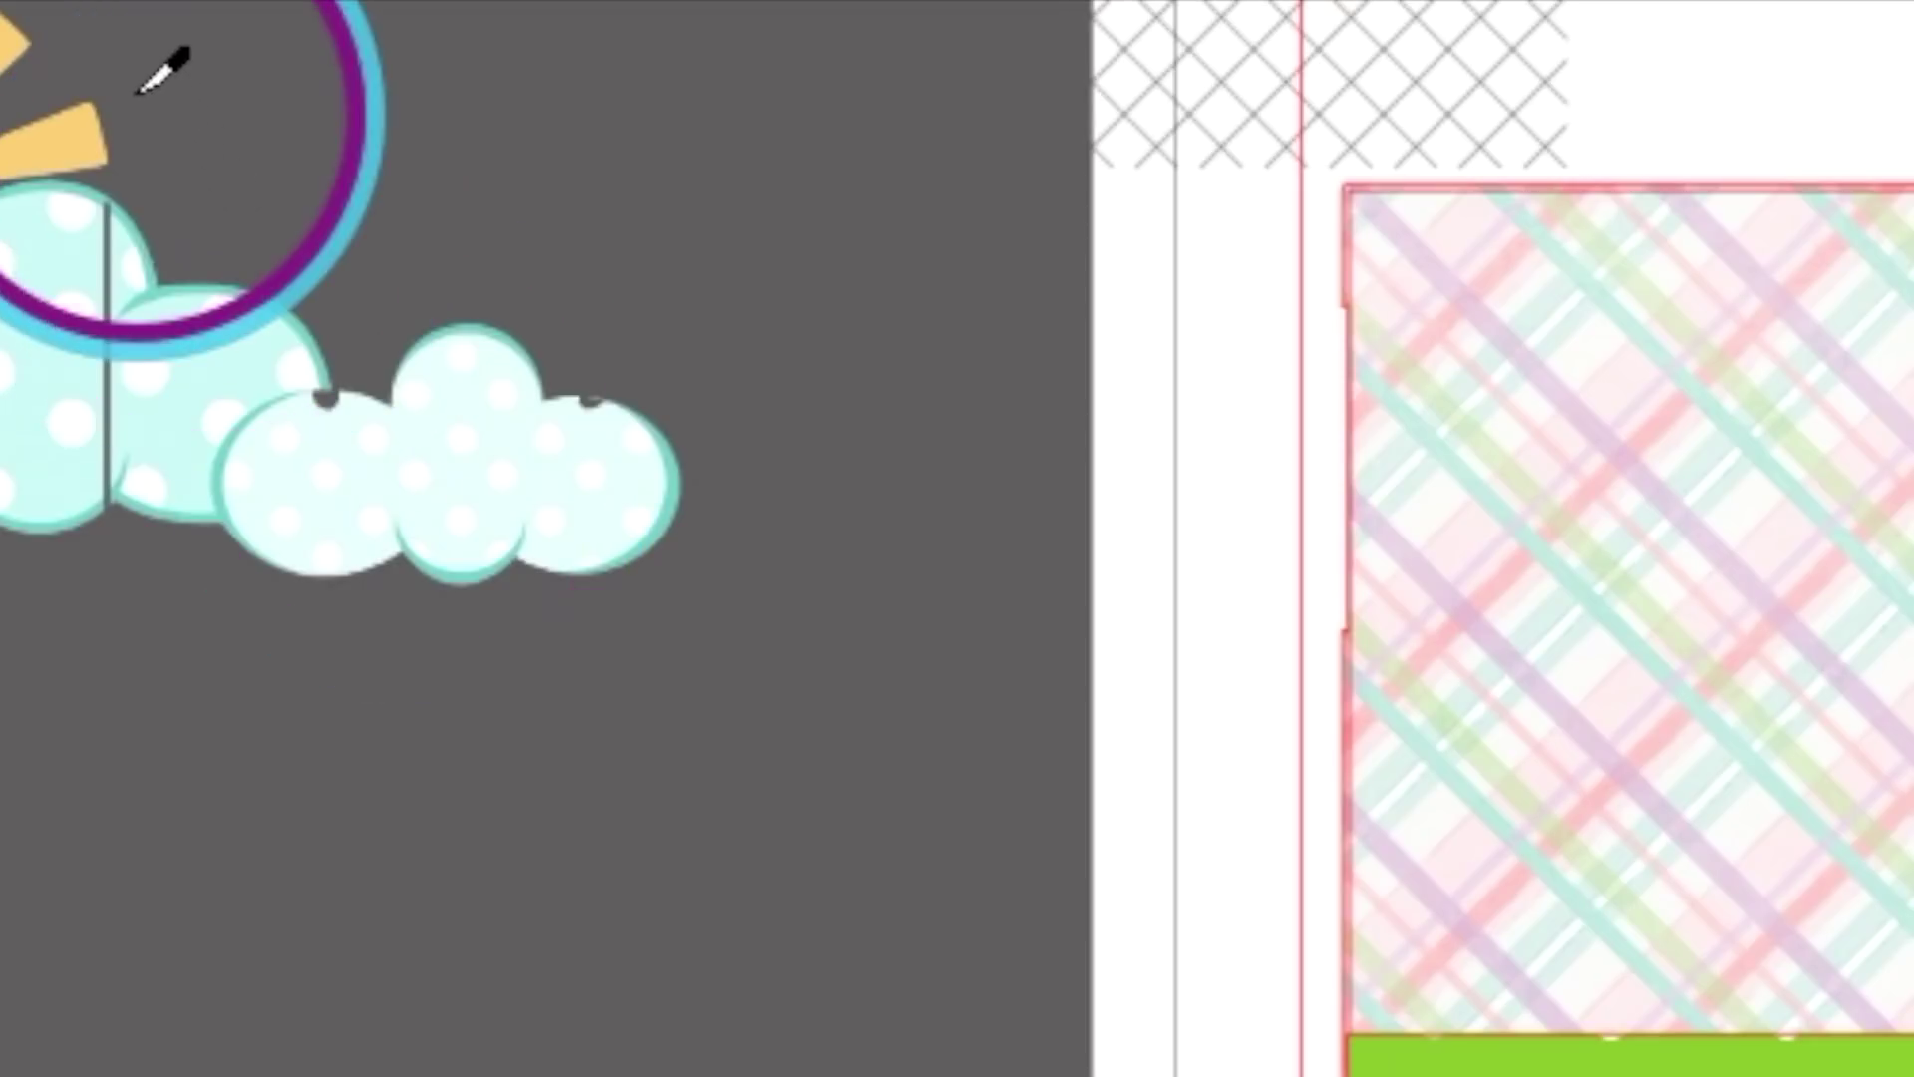
drag(122, 43, 111, 595)
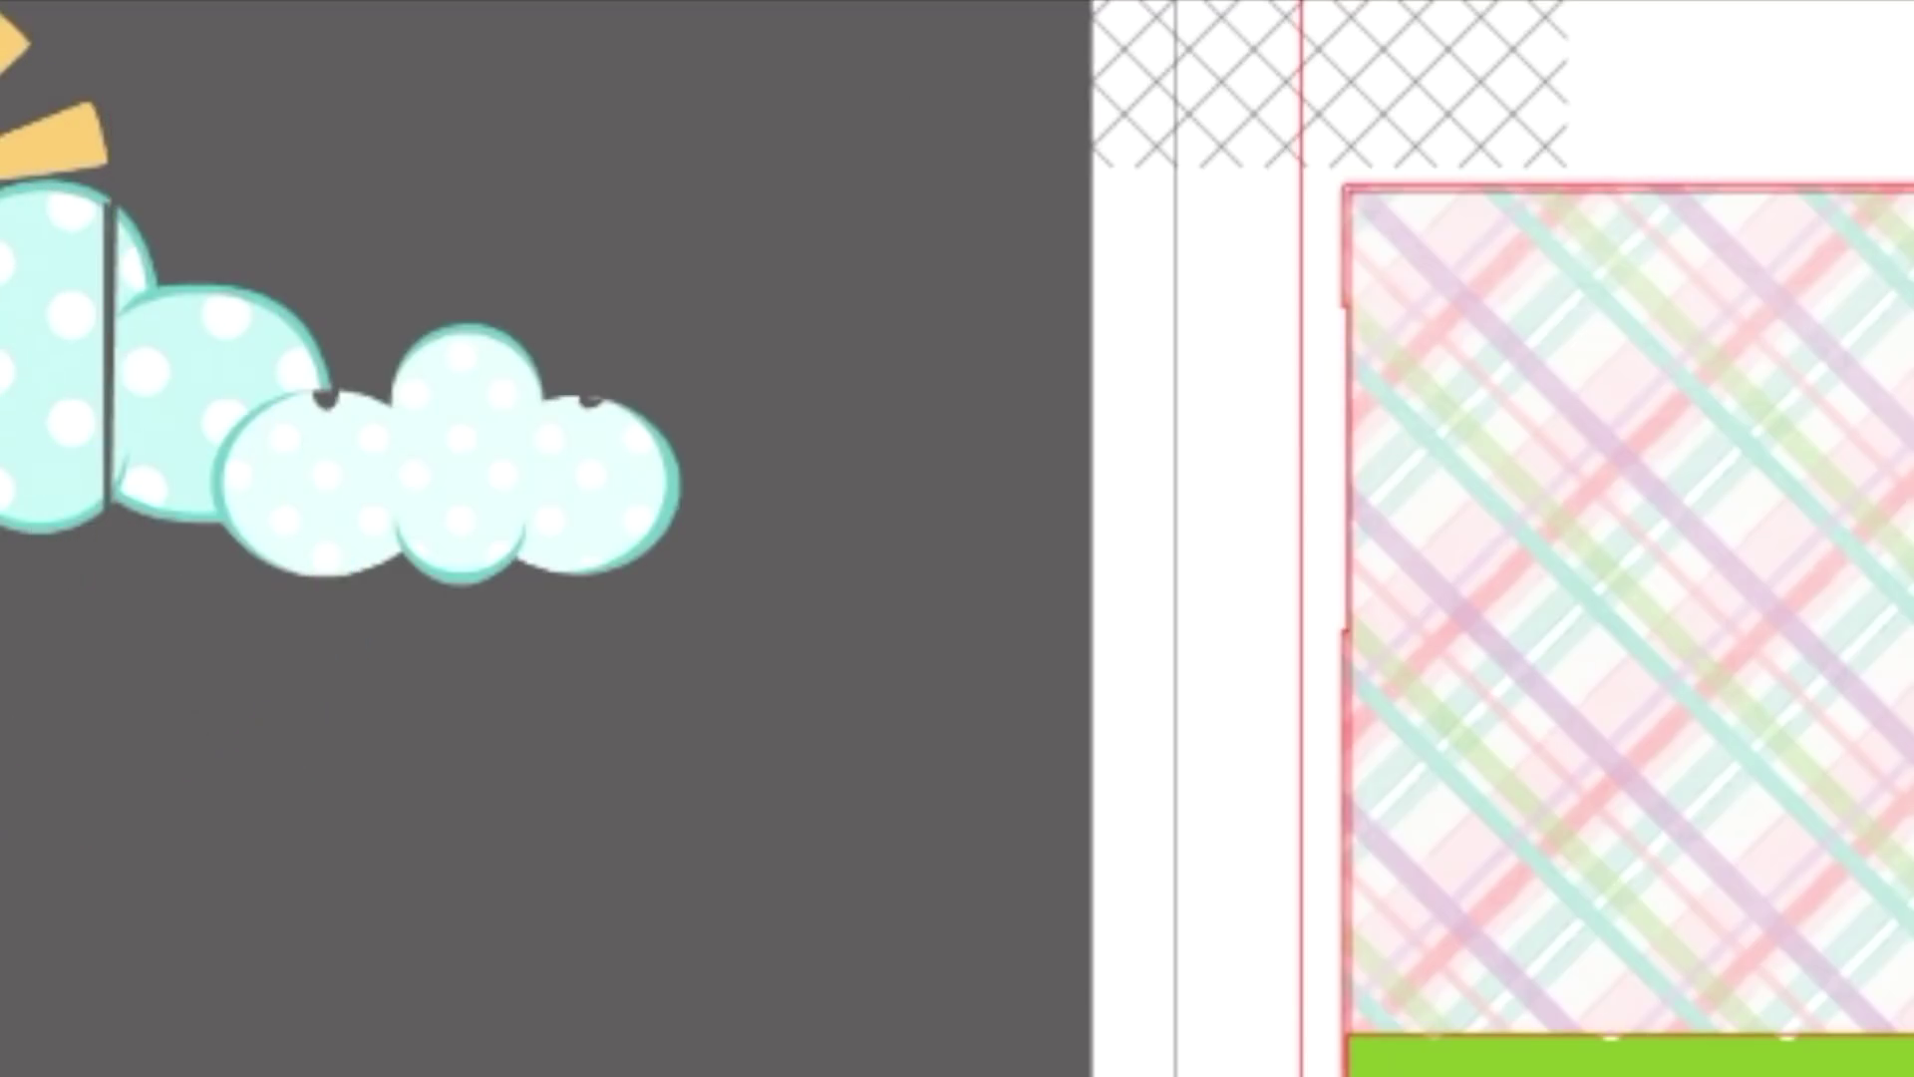
drag(342, 504, 618, 264)
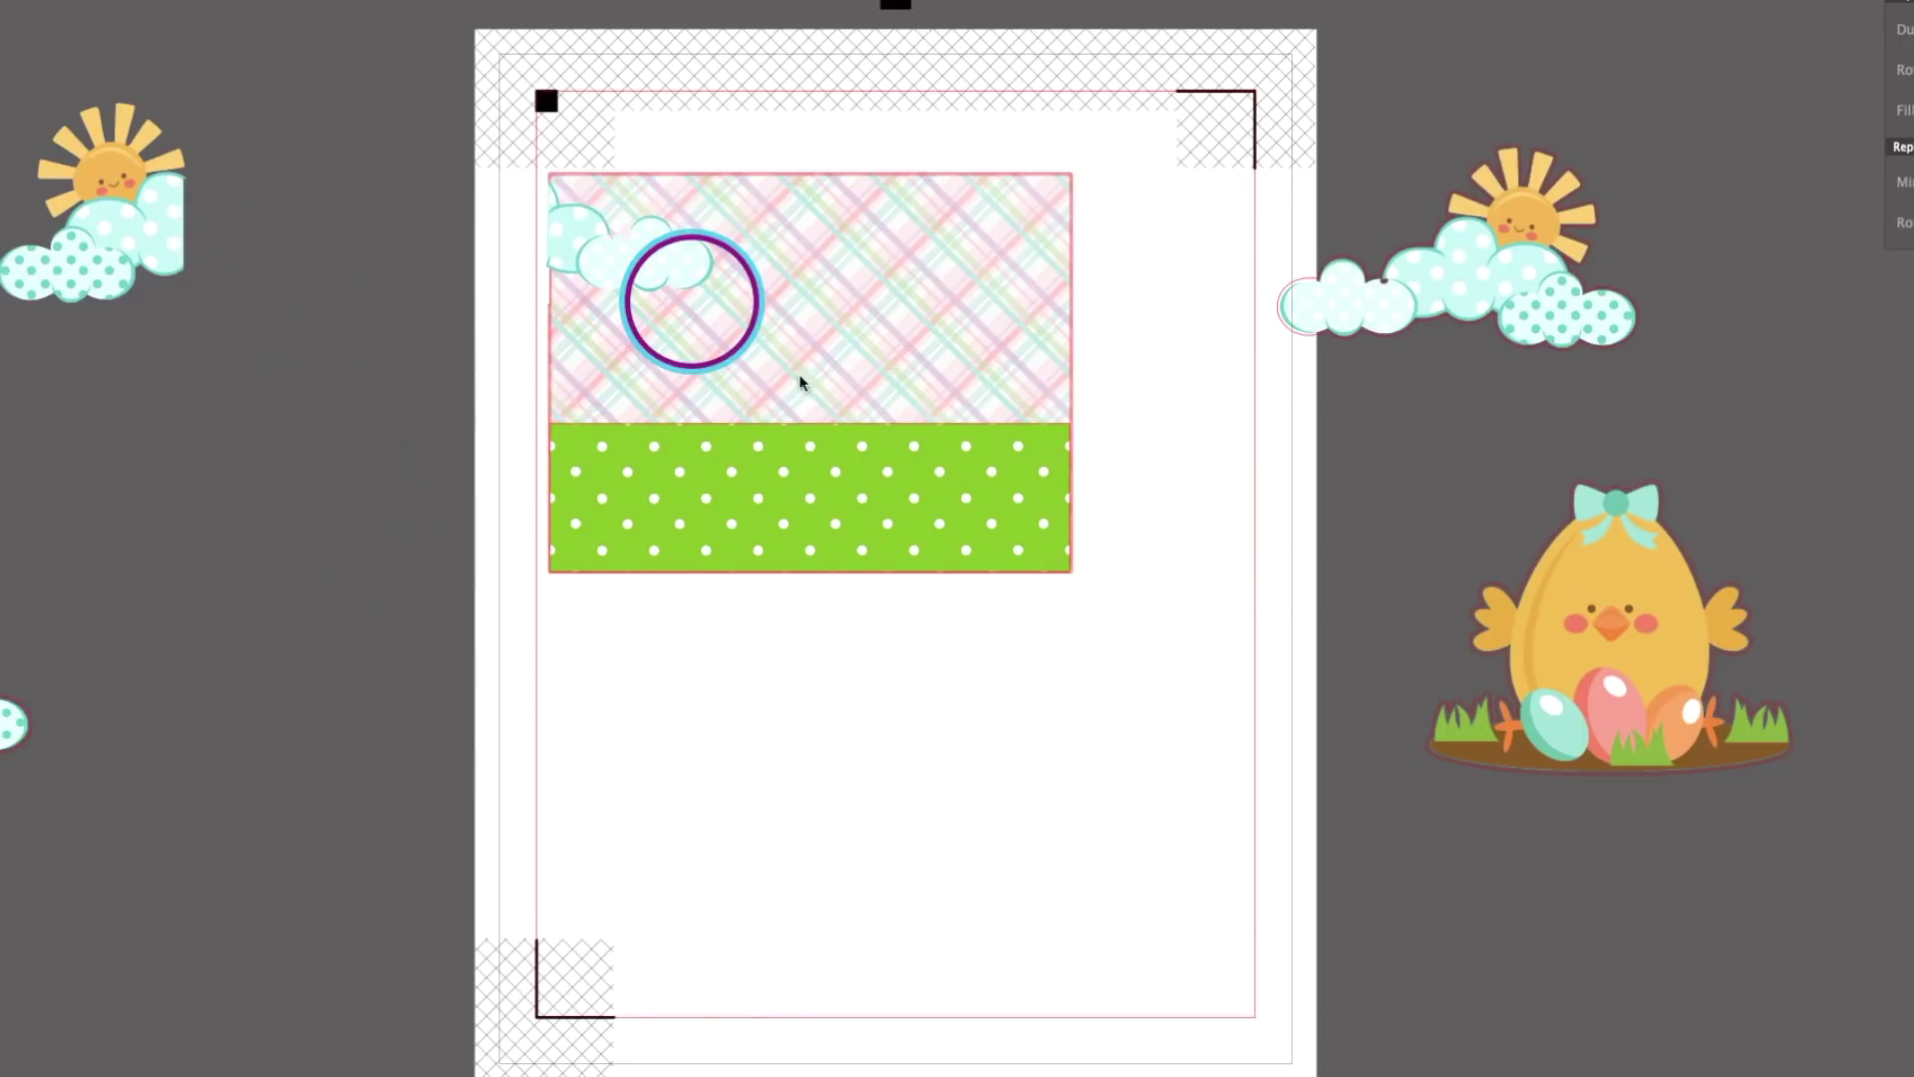
Try the sun and clouds and the chick in front on the card, and move the sun below the card and the chick off the page
click(961, 534)
drag(1462, 286, 899, 319)
drag(1642, 632, 885, 650)
right_click(892, 652)
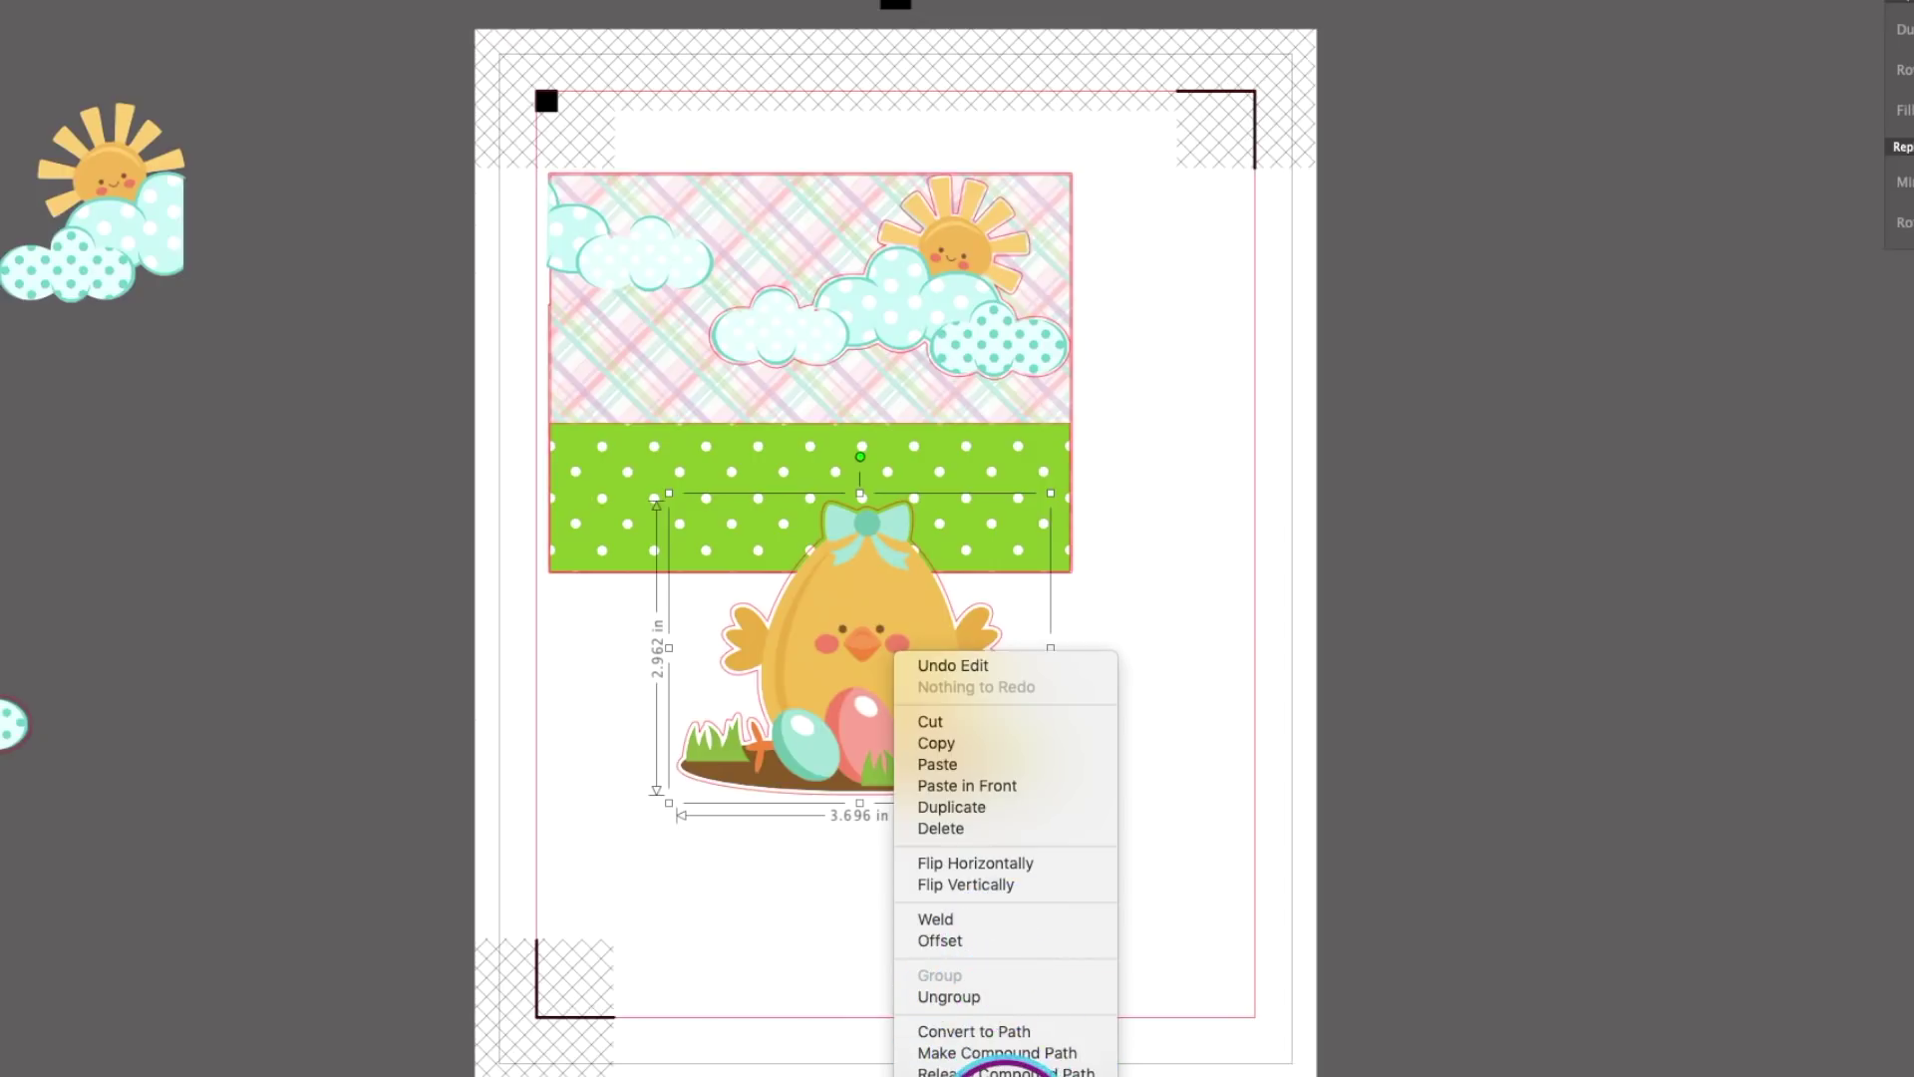
click(1505, 823)
drag(866, 614, 827, 467)
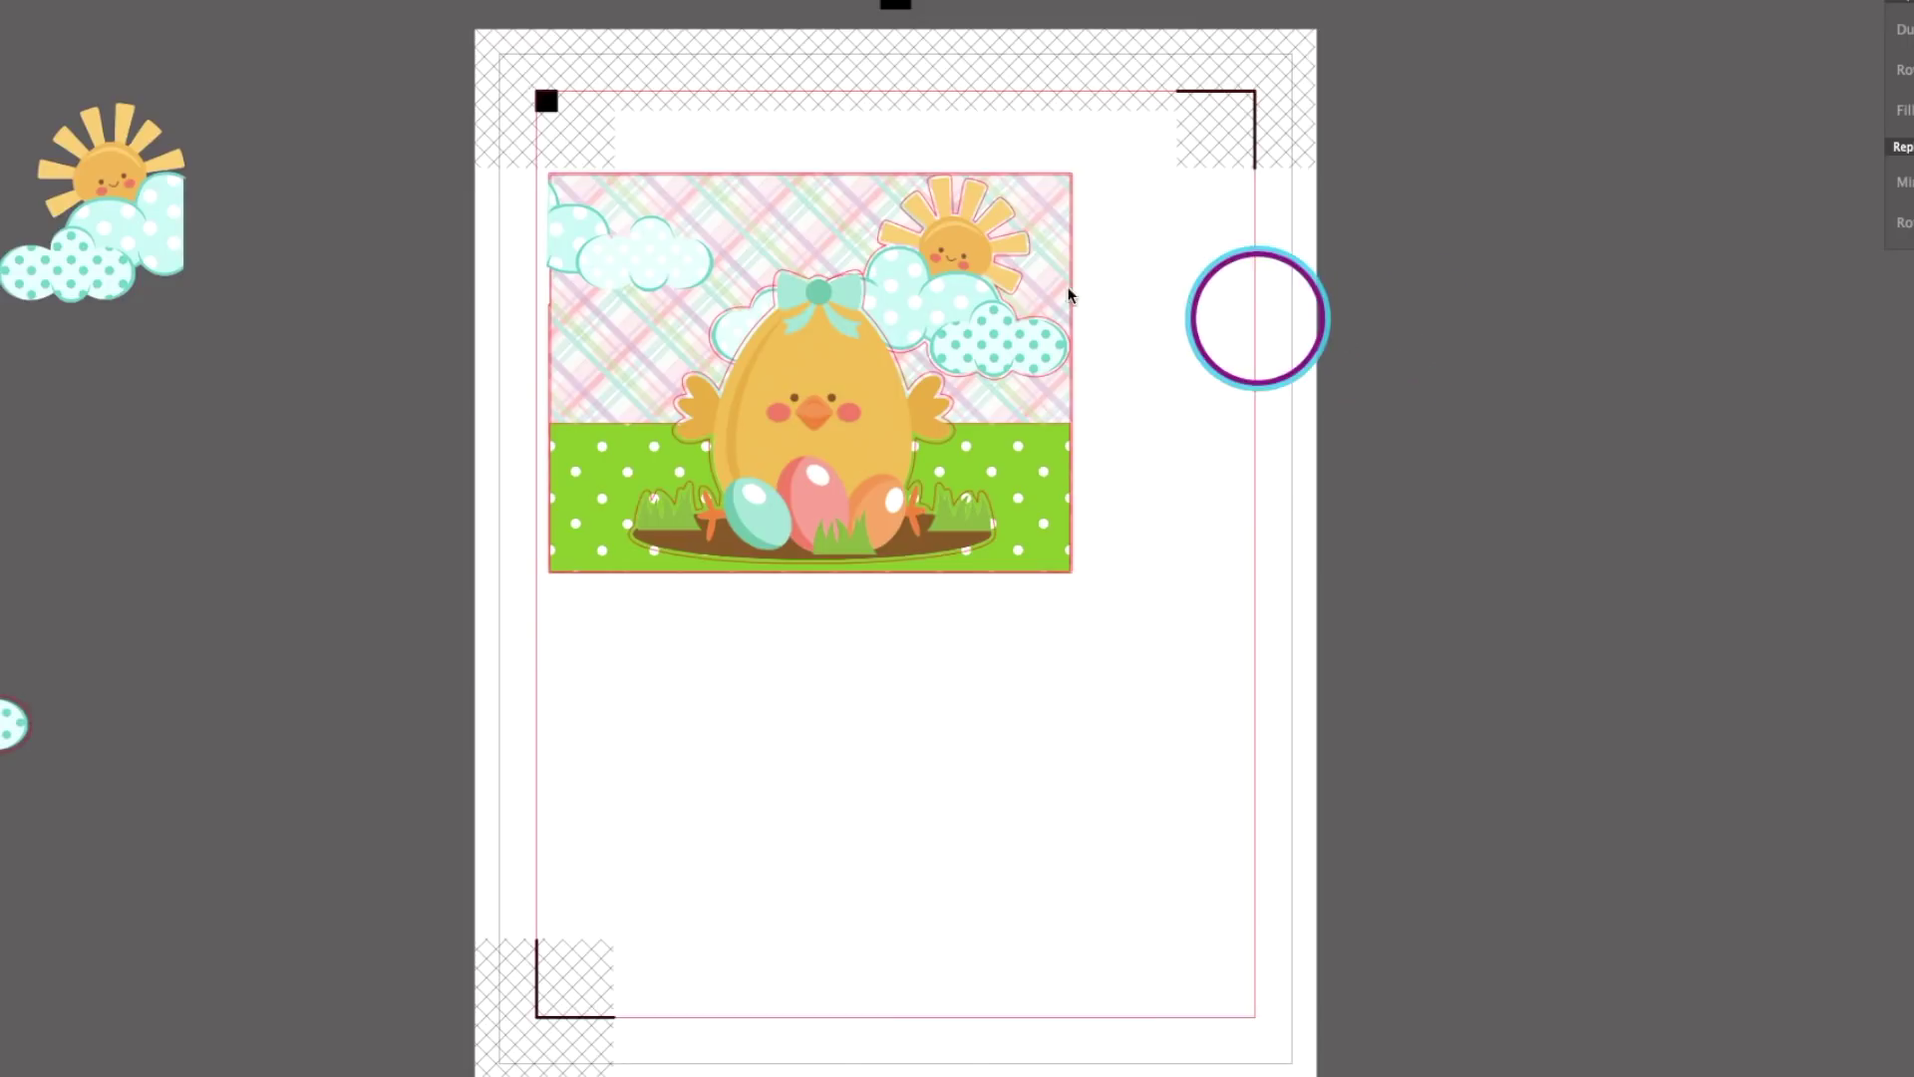
drag(981, 262, 873, 777)
drag(875, 408, 1636, 544)
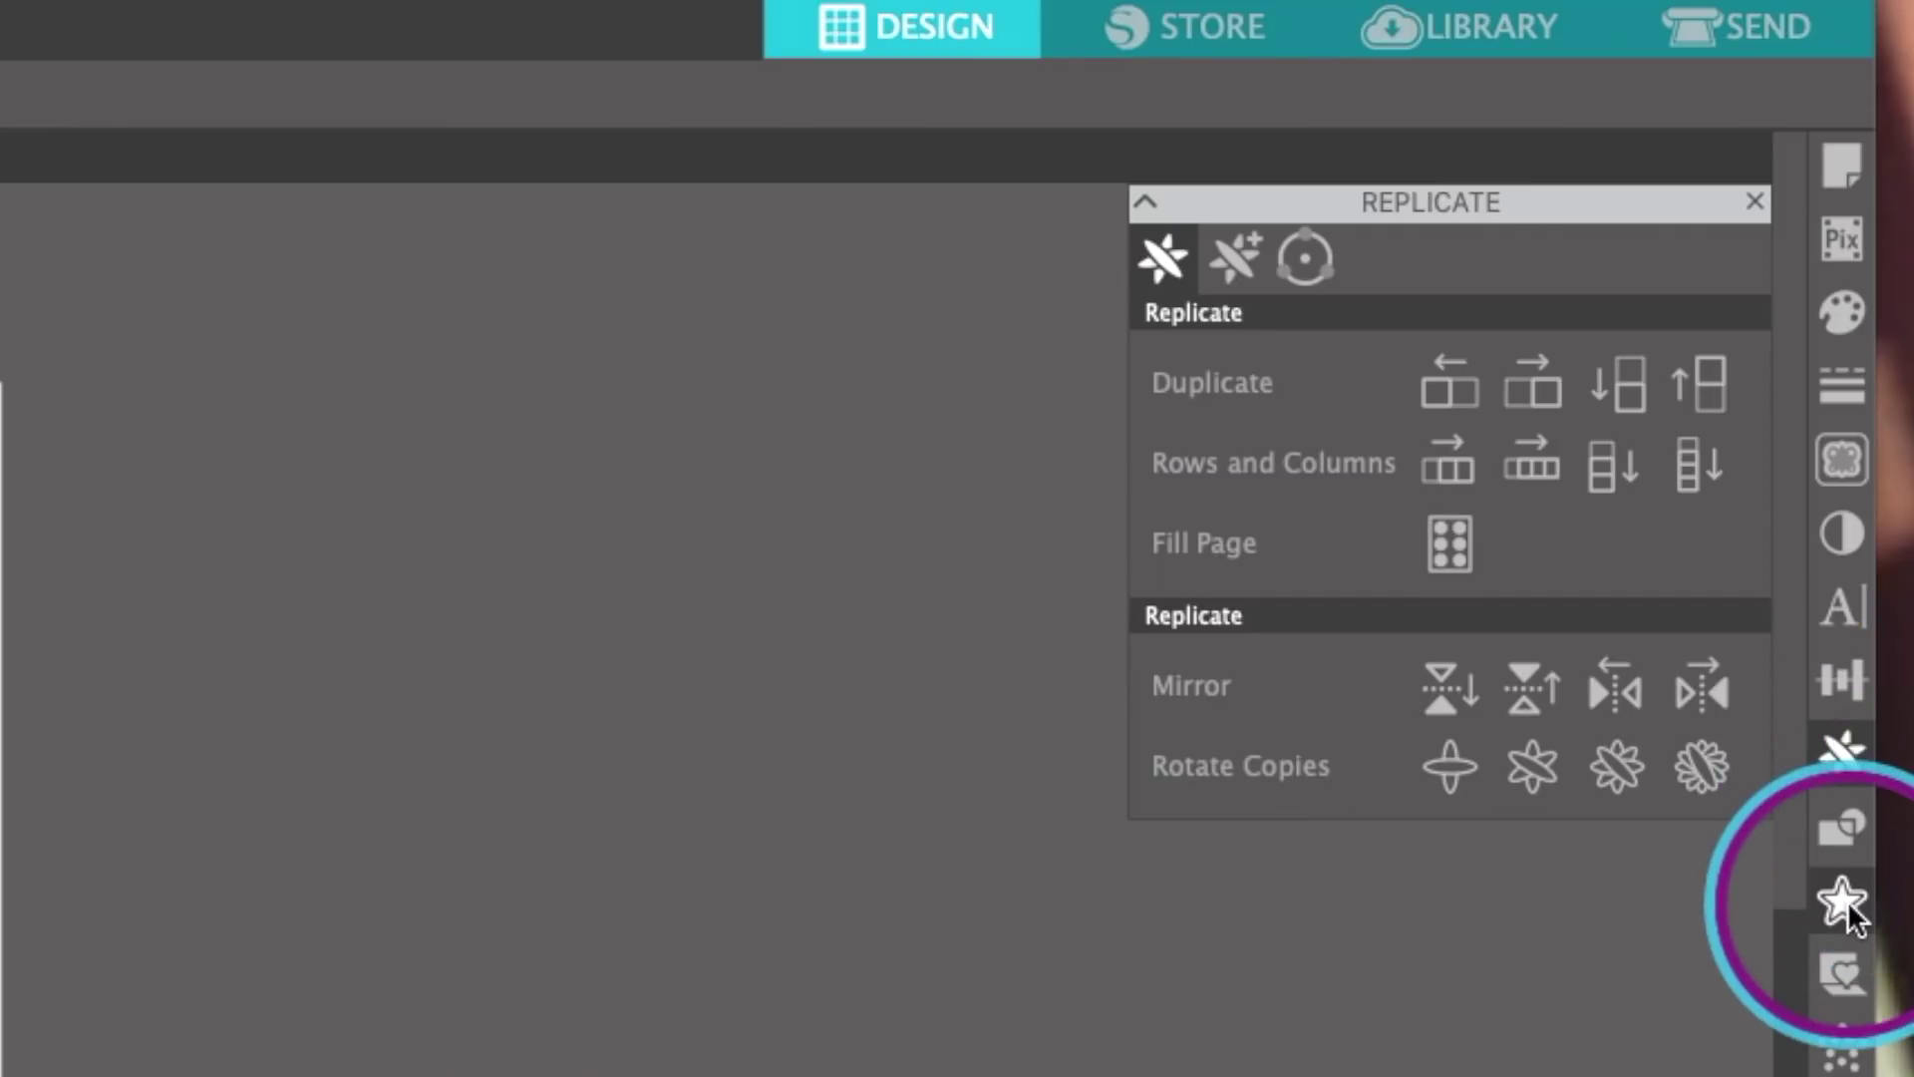
Offset the cut-off clouds piece outward by .025 in with rounded corners
click(1841, 900)
click(1296, 335)
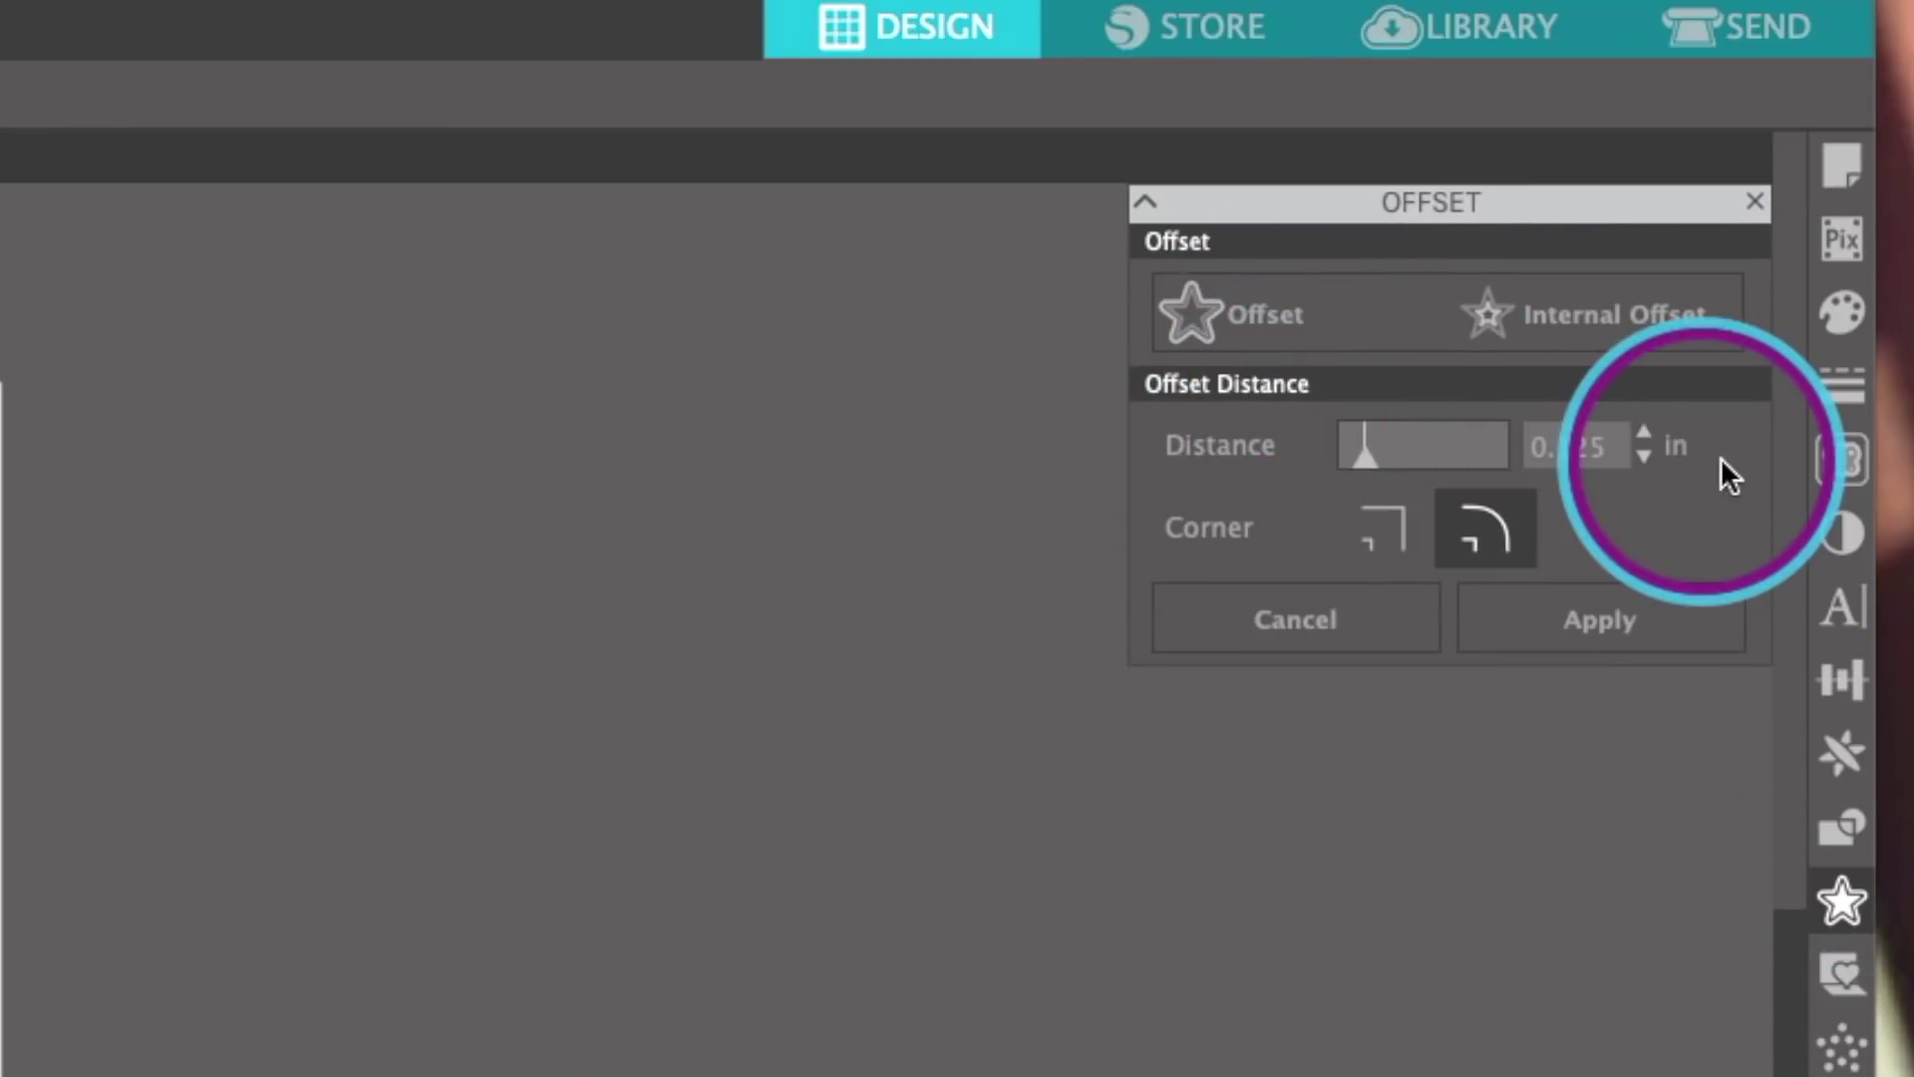
drag(1629, 448, 1364, 426)
key(BackSpace)
text(.025)
key(Return)
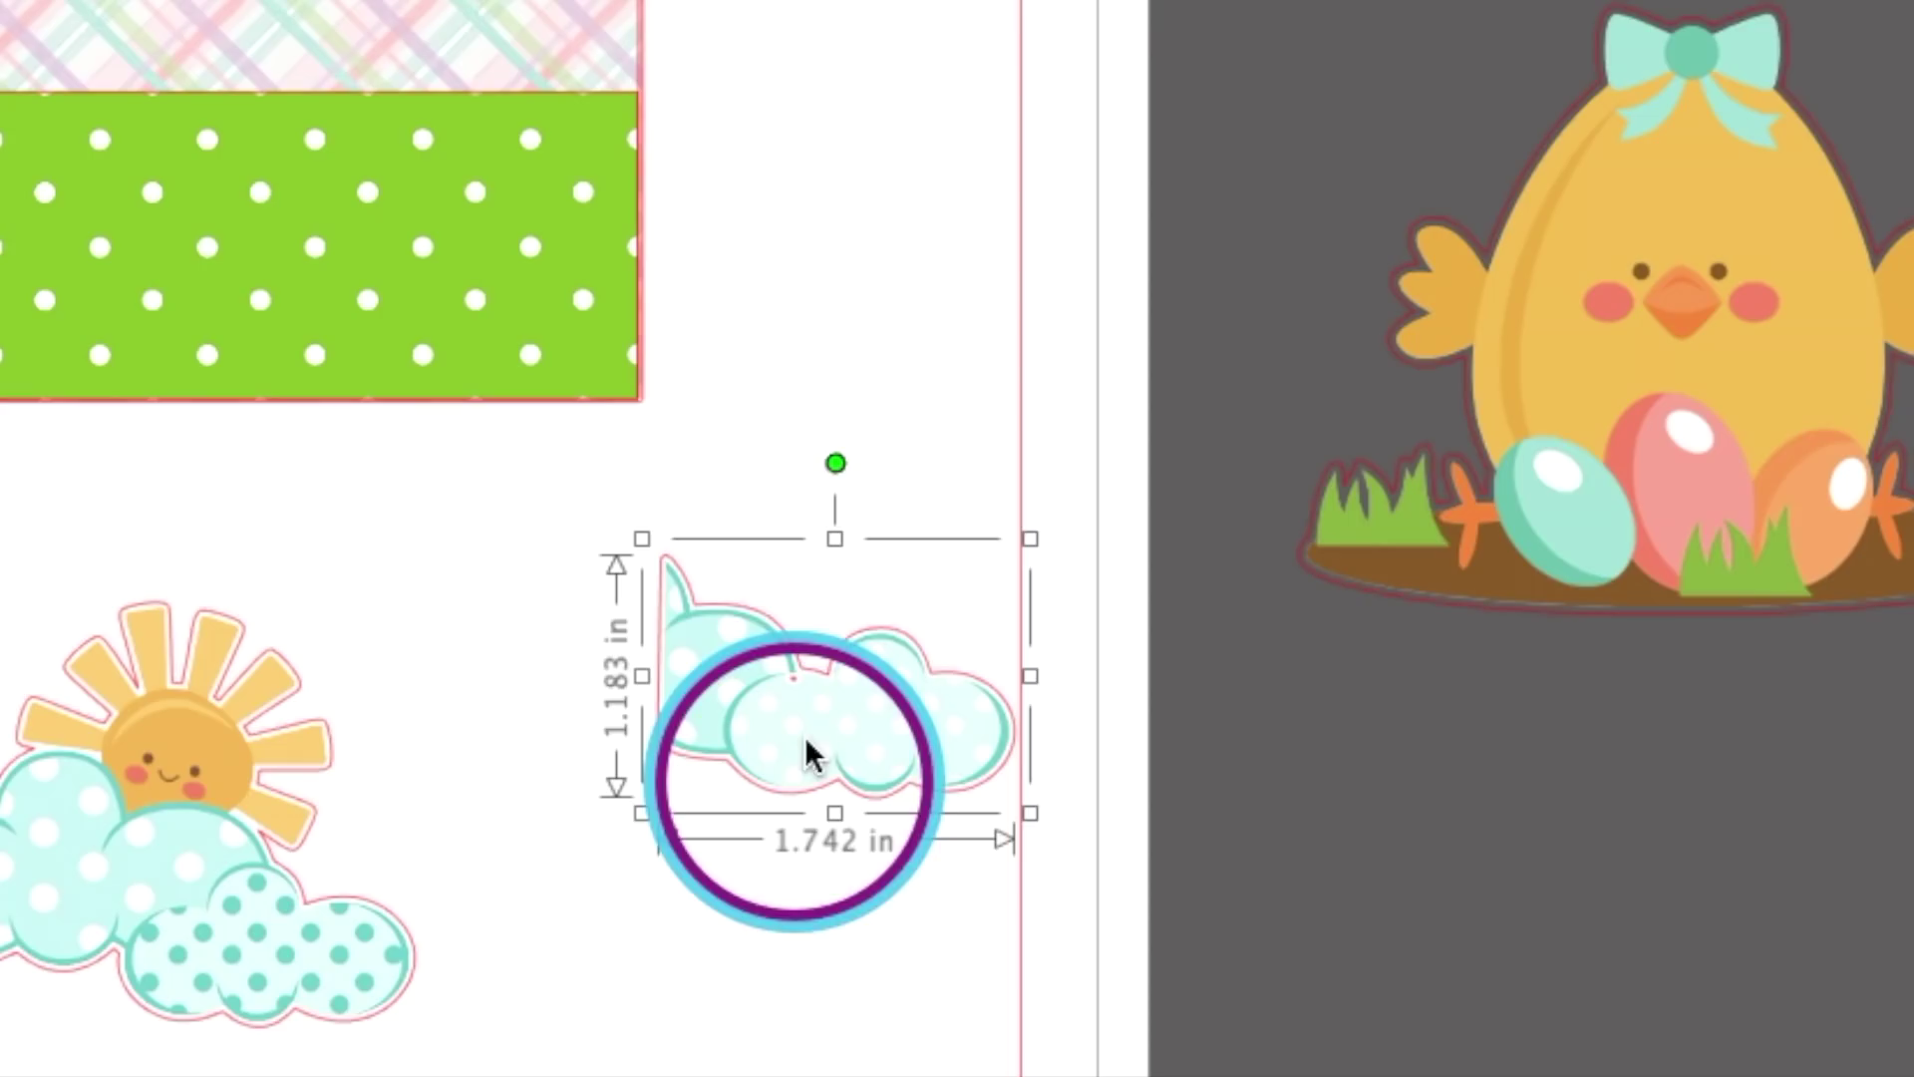
Move the clouds image off its offset outline and delete the unwanted point from the outline
drag(804, 746, 733, 1072)
drag(834, 780, 867, 922)
drag(842, 773, 1487, 766)
double_click(788, 638)
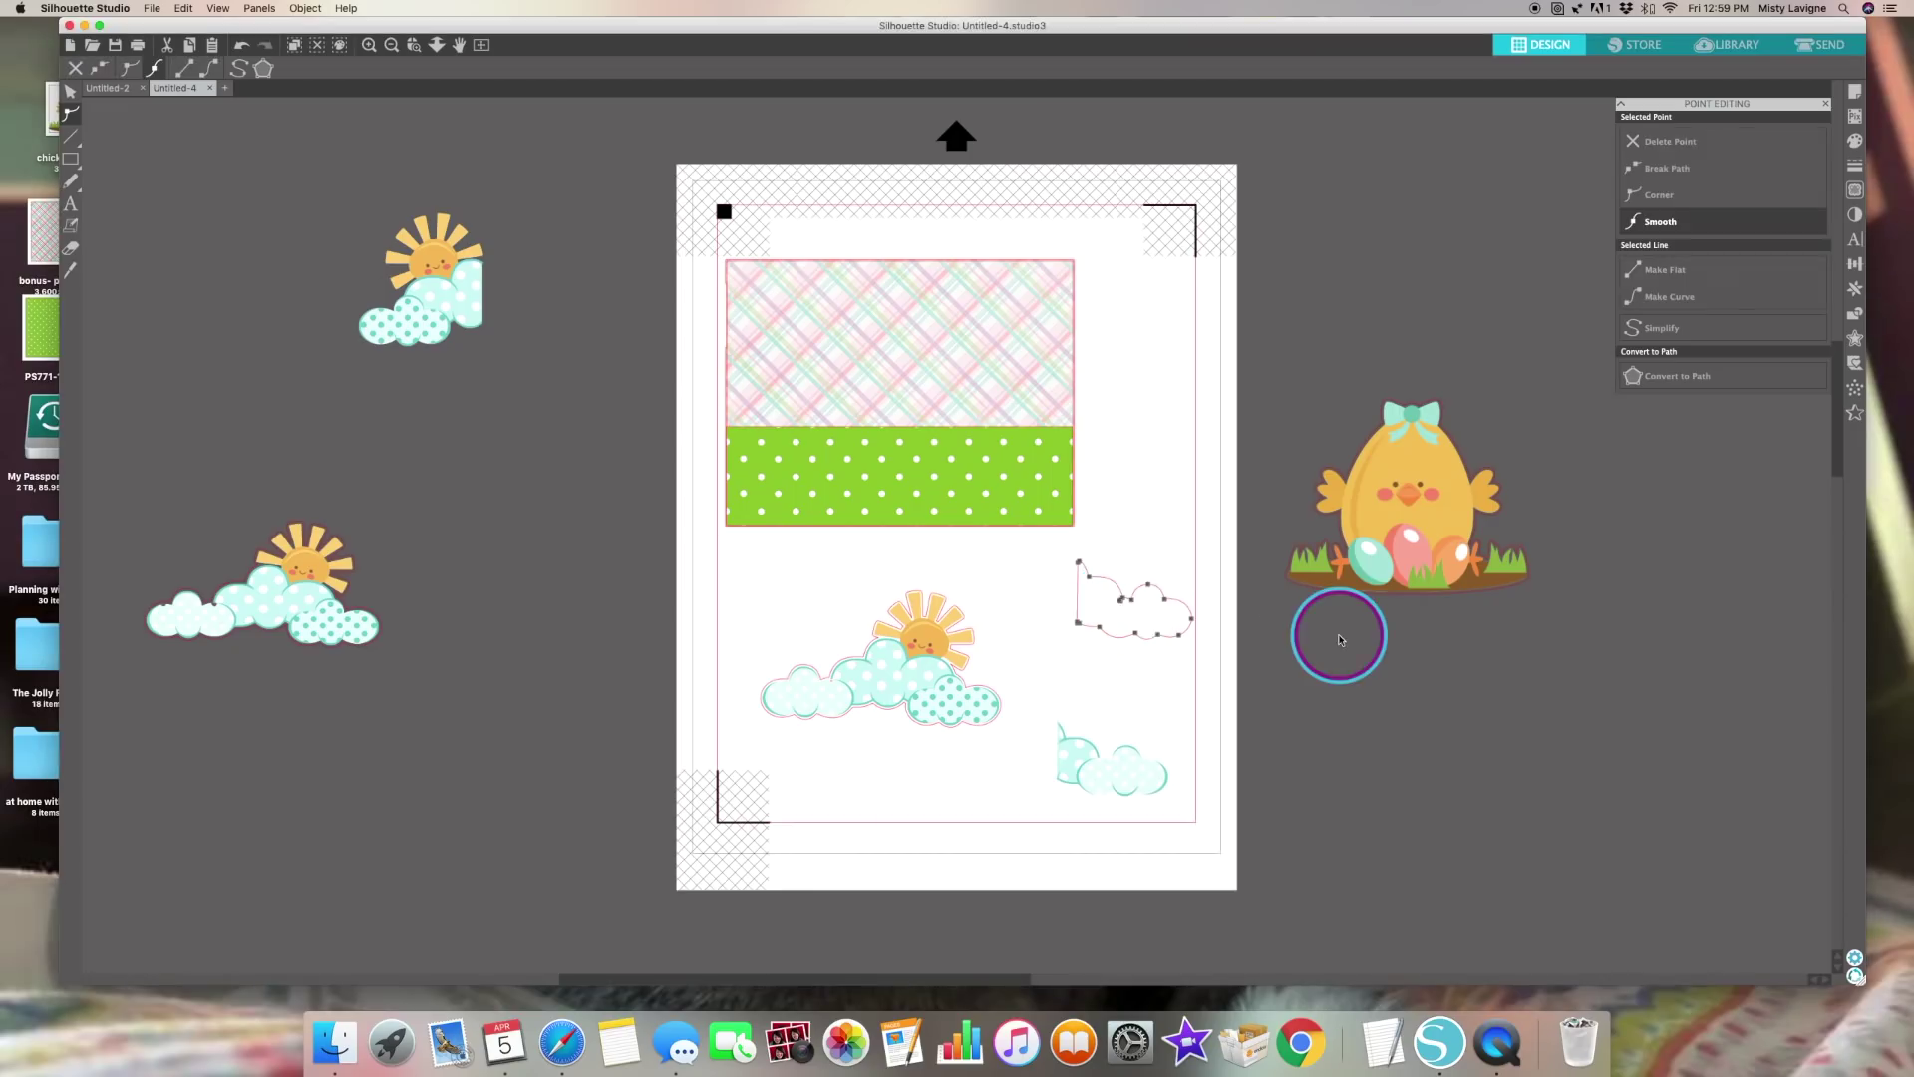
click(1673, 147)
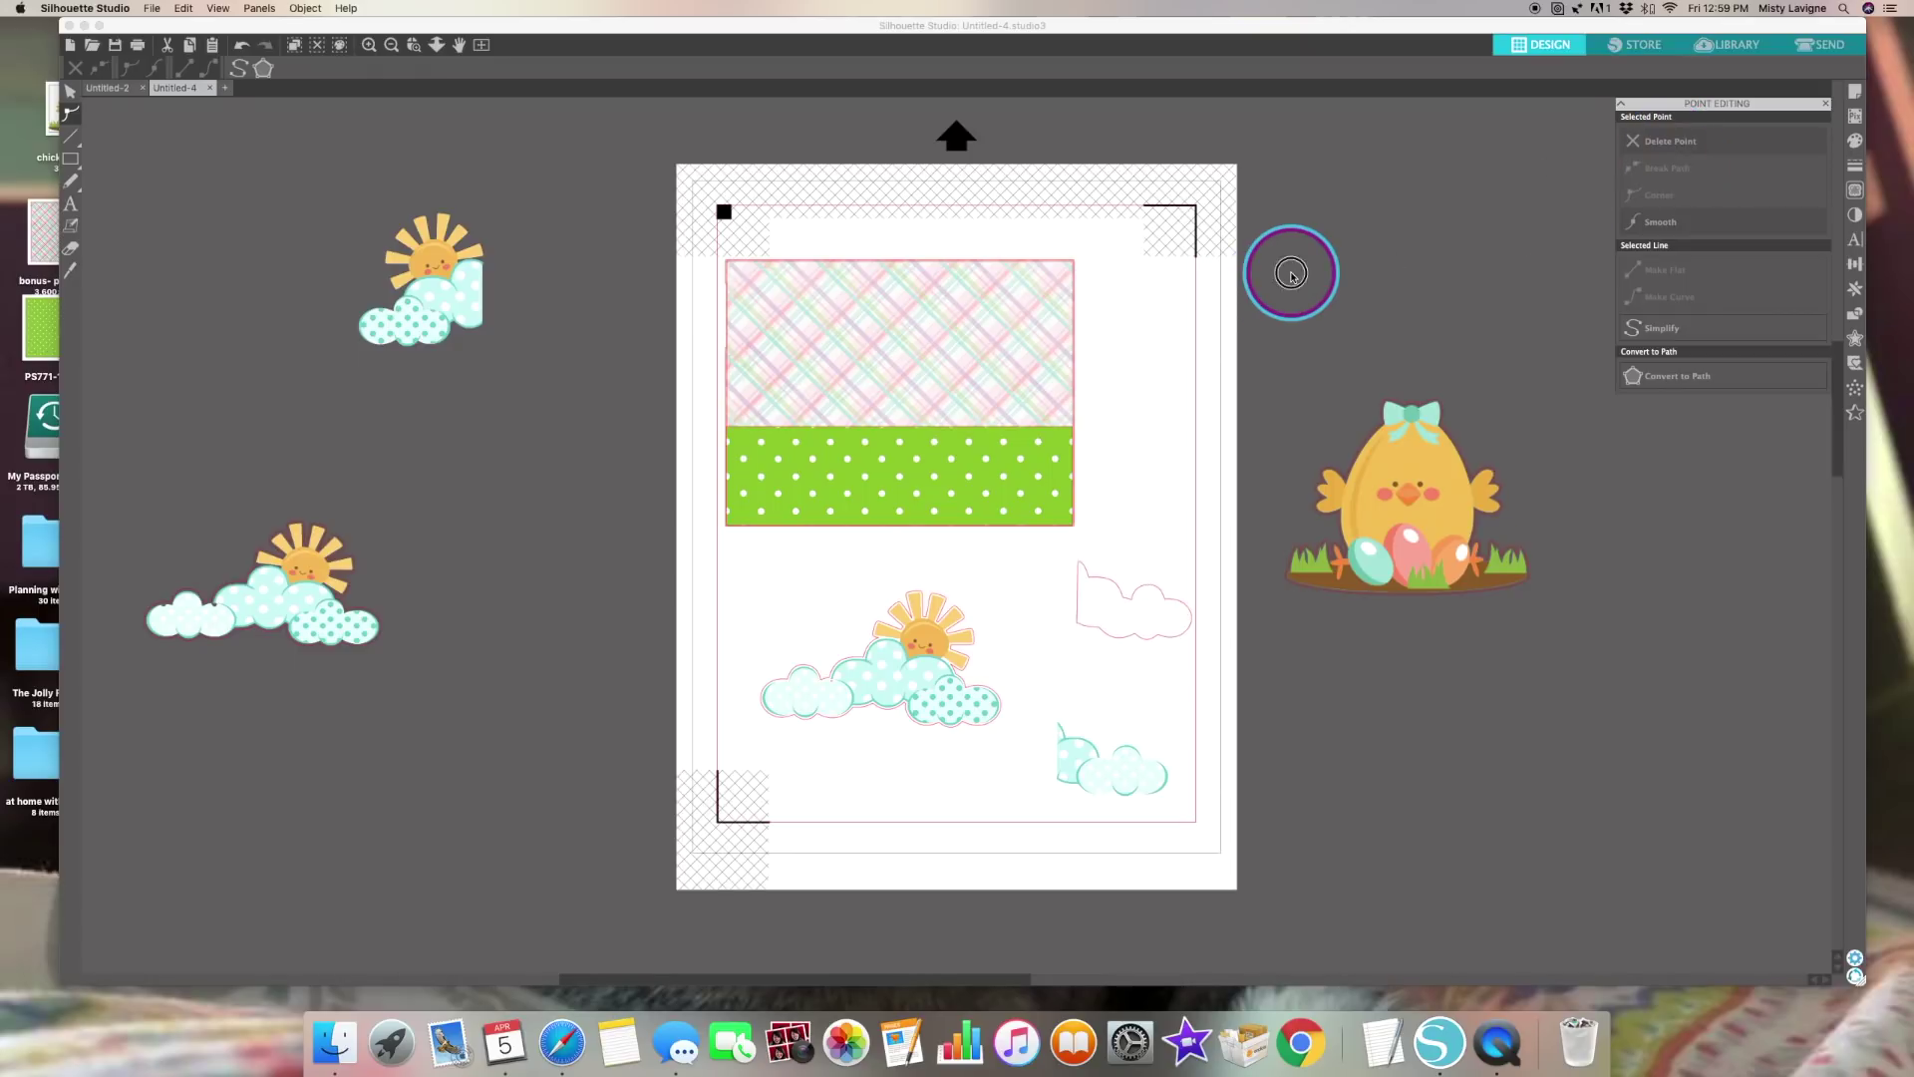
Try centering the clouds image within its offset outline, and move it back below the outline
click(1117, 596)
drag(1125, 766, 1165, 603)
click(1855, 265)
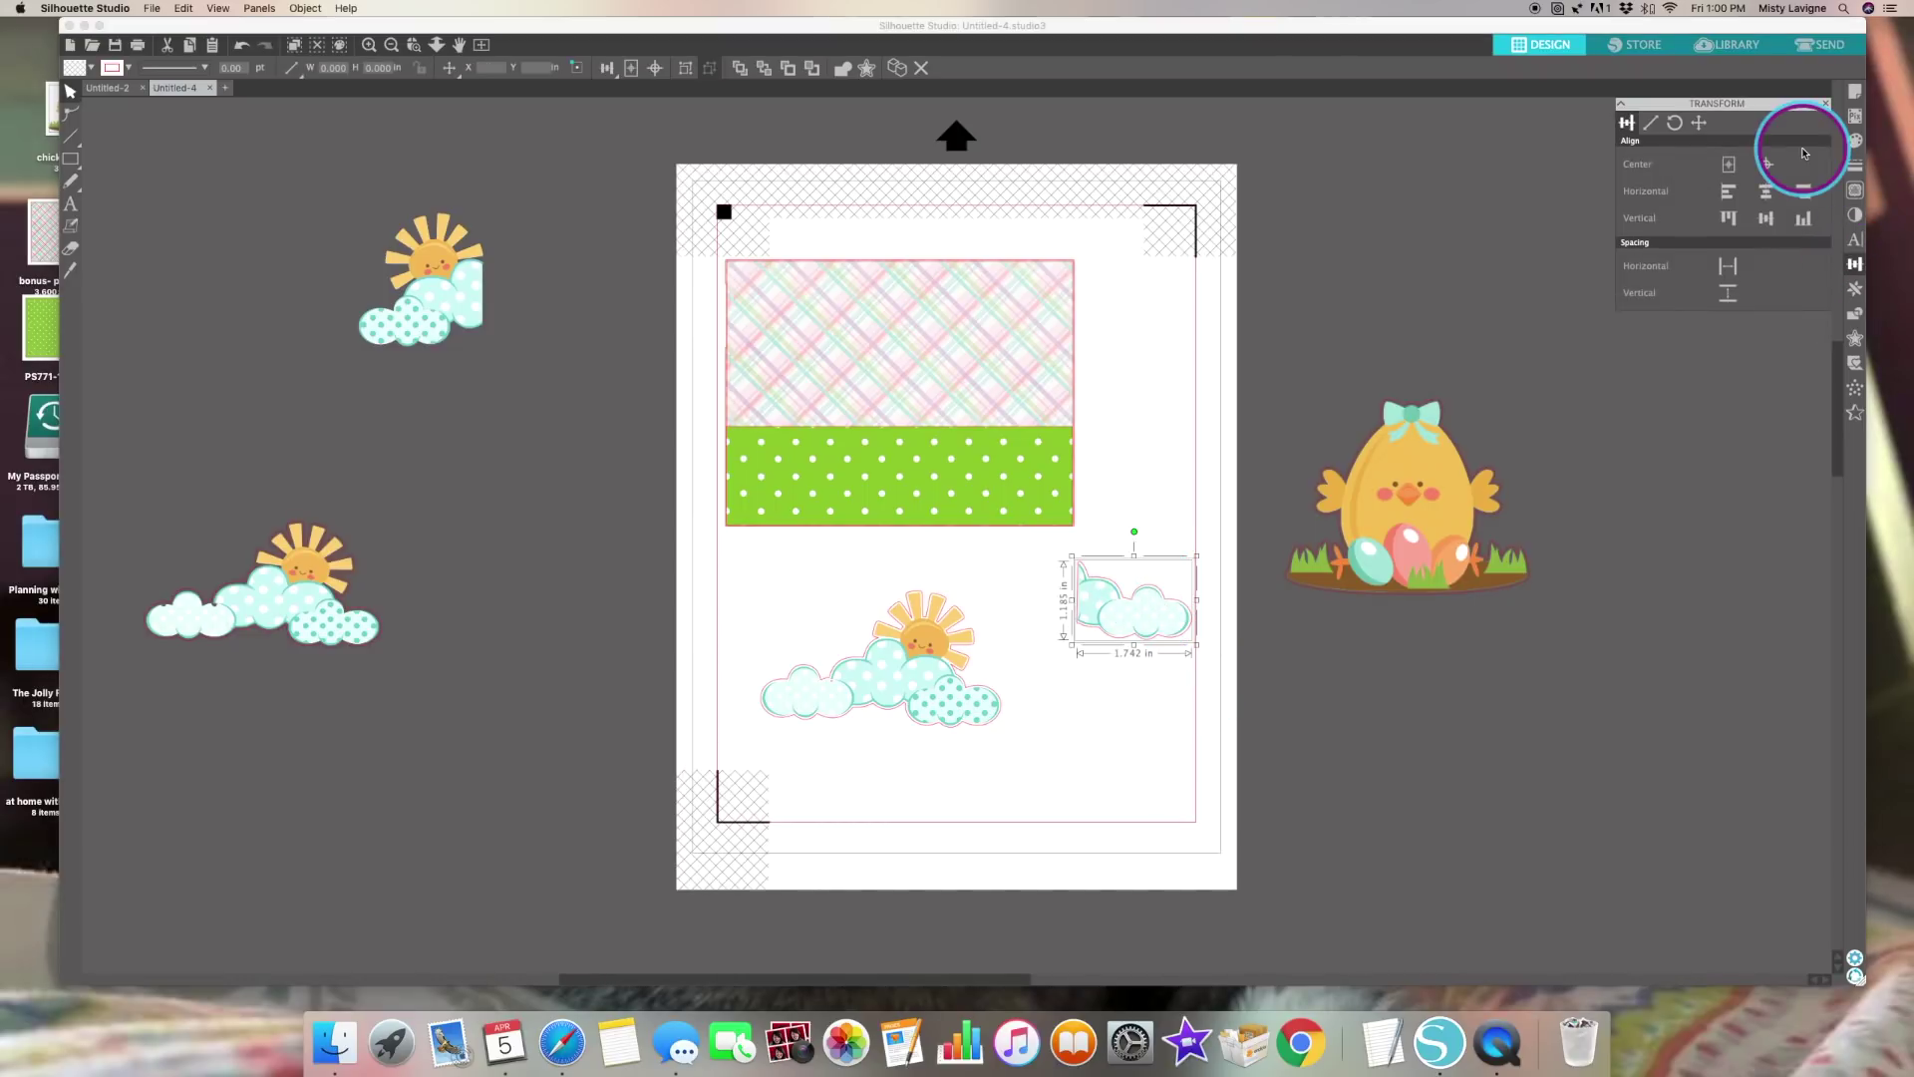
drag(1171, 619, 1154, 733)
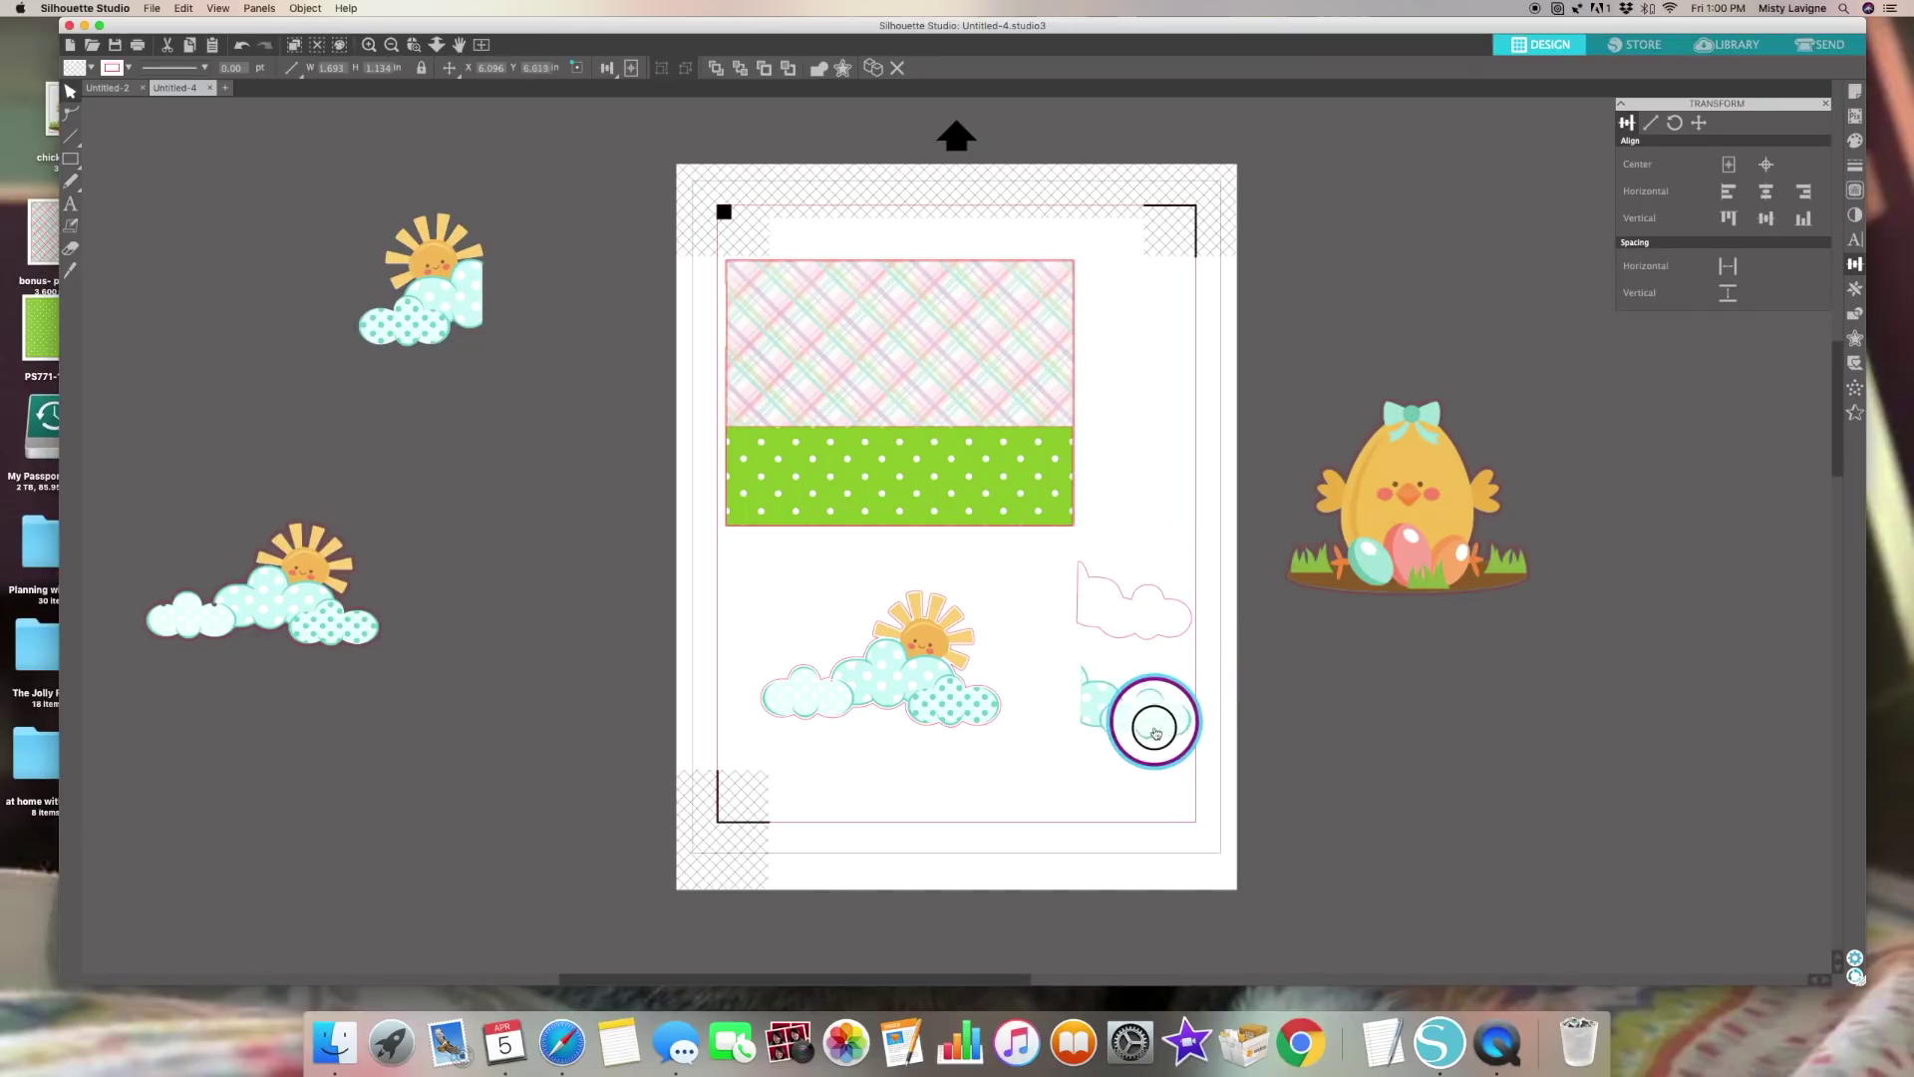
Set the clouds' offset outline to Cut in the Send view and return to the Design view
click(1161, 651)
click(1822, 43)
click(1655, 125)
click(1586, 213)
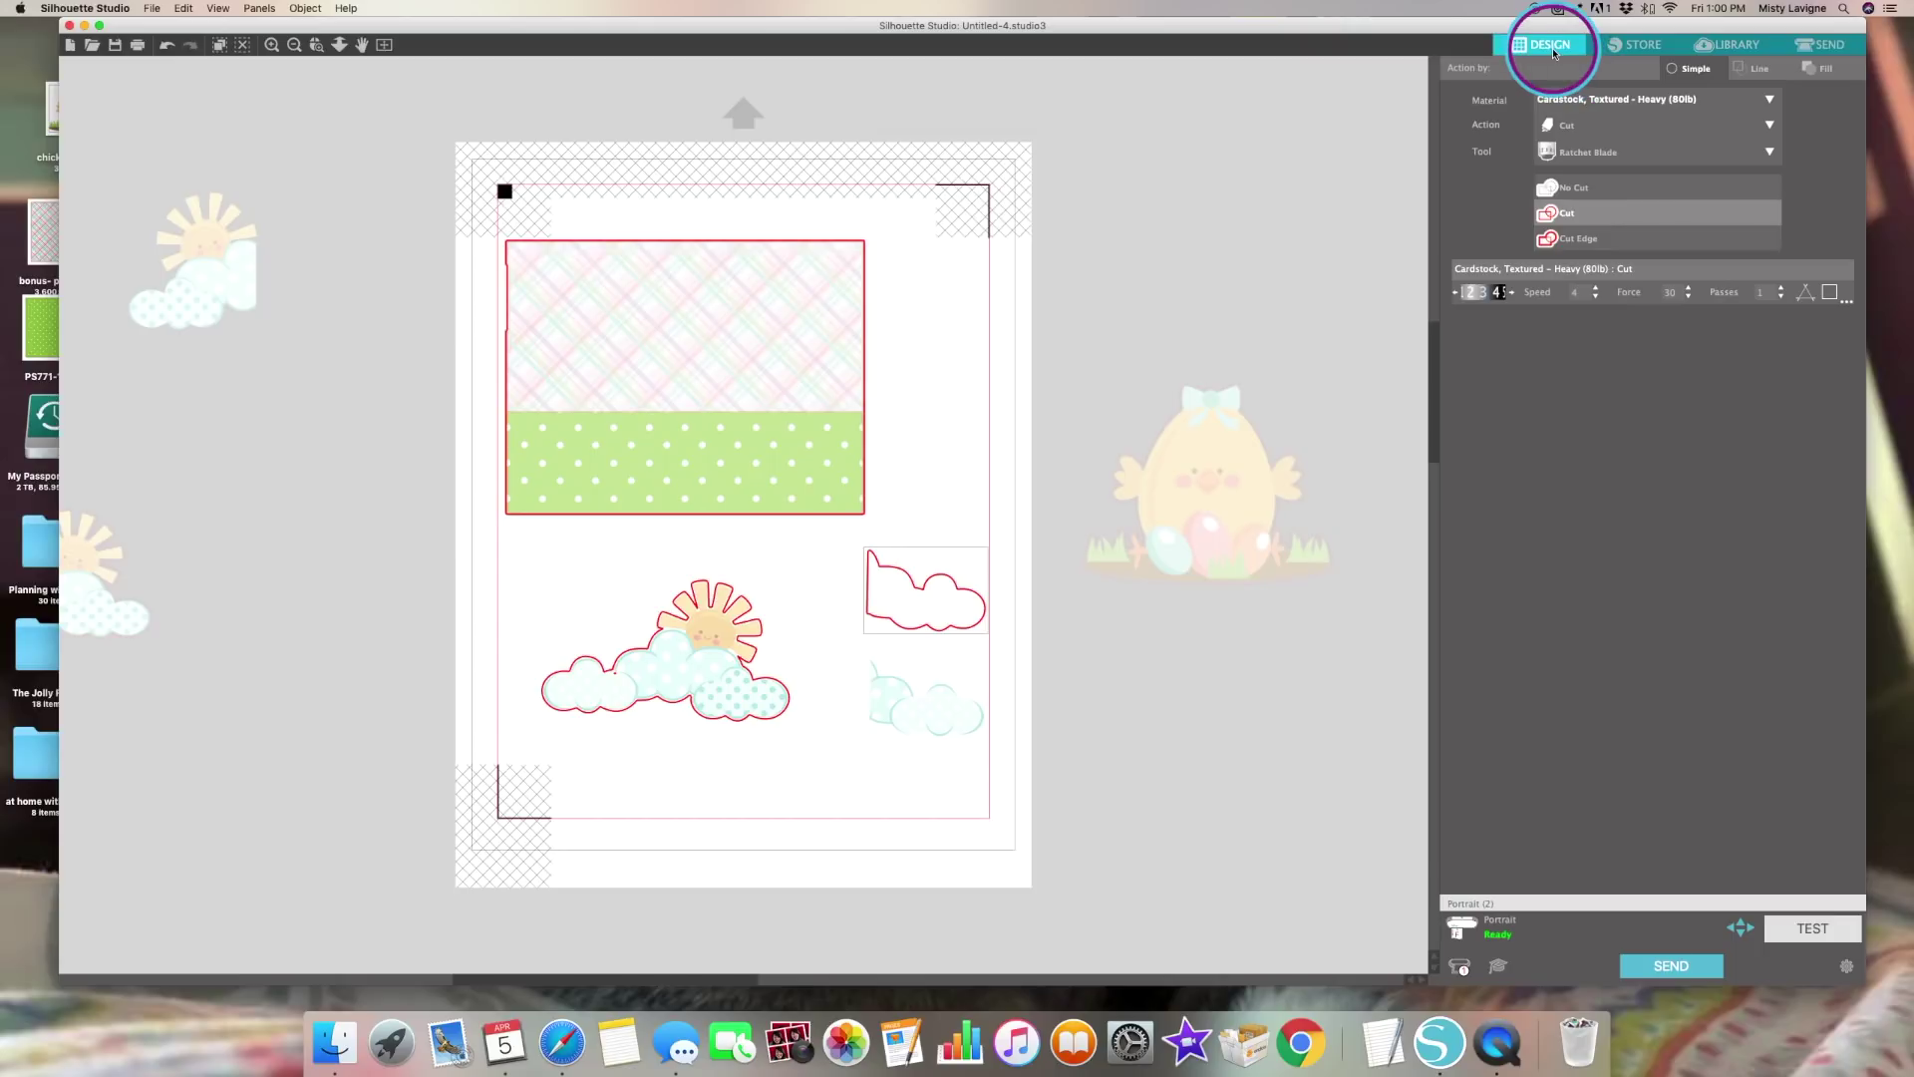
click(1546, 45)
Center the clouds image within its offset outline and group the two together
drag(1146, 714, 1151, 605)
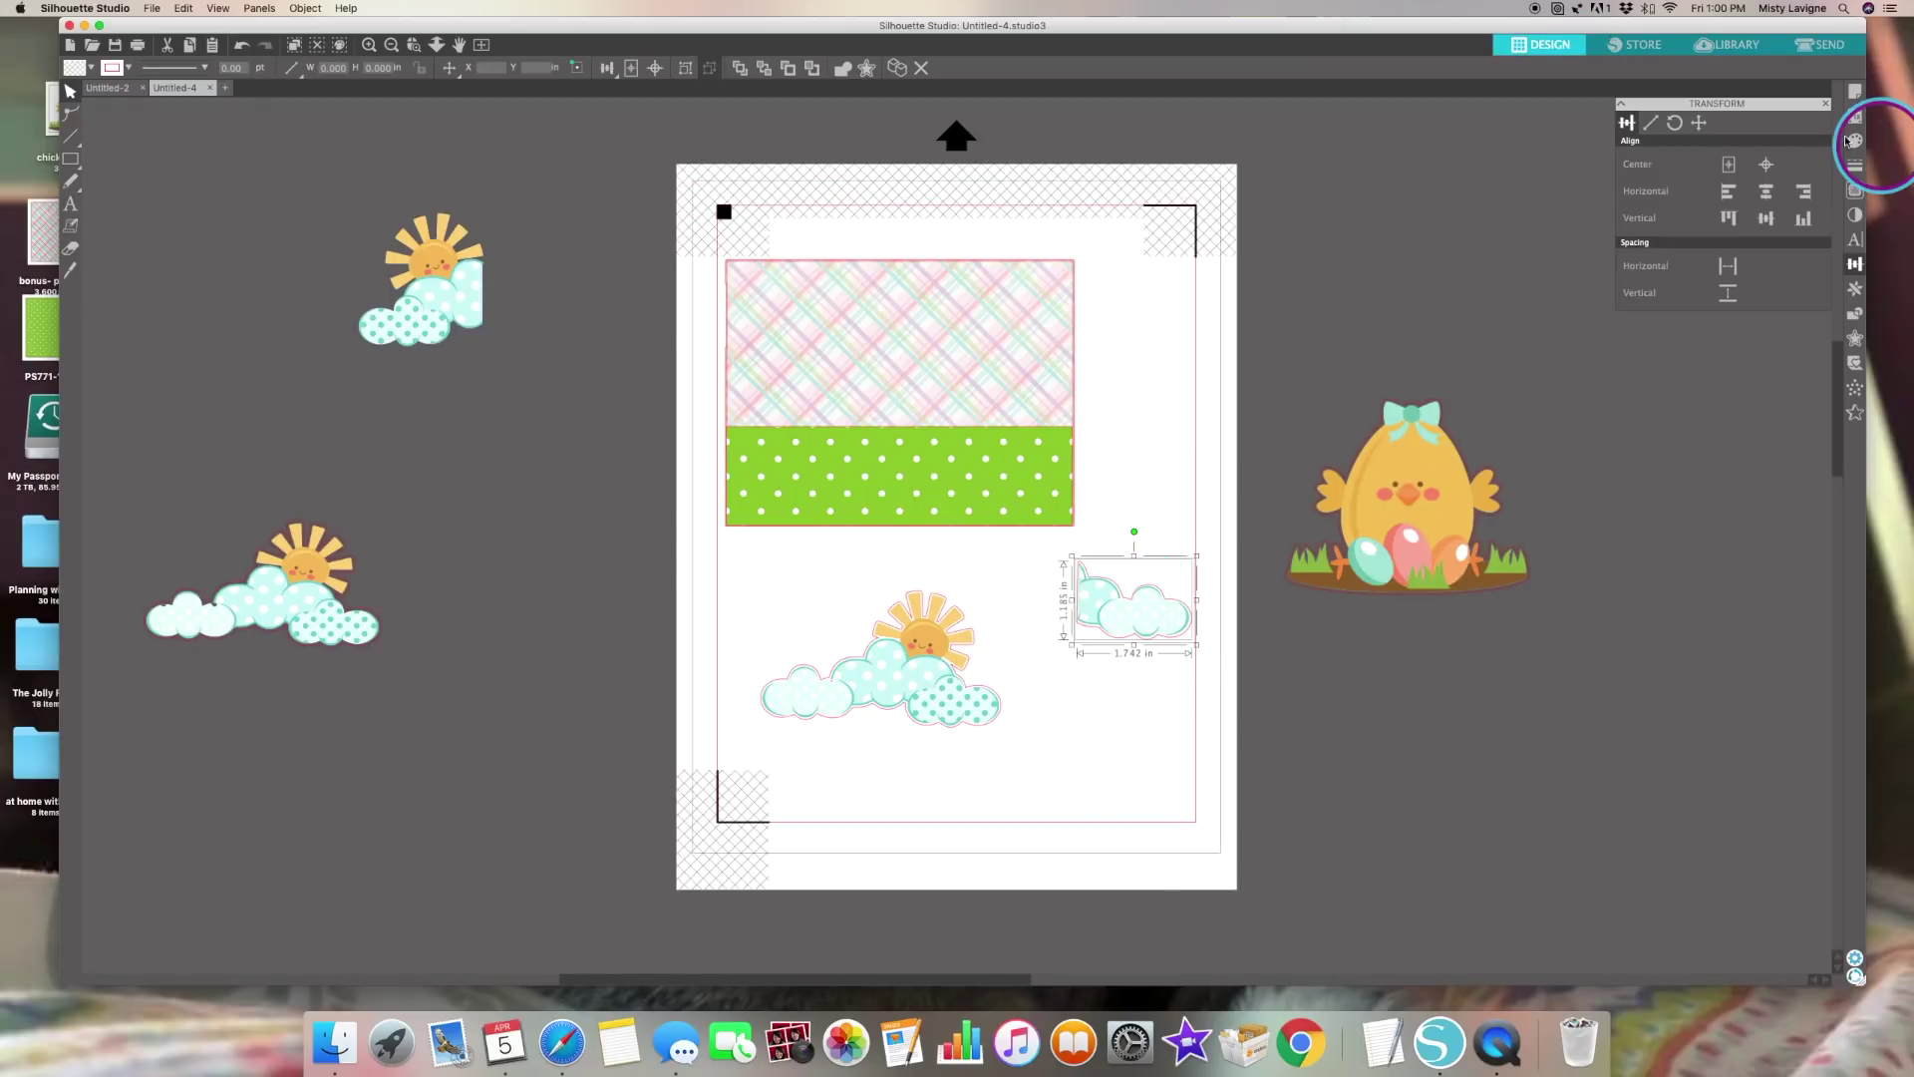
right_click(1152, 605)
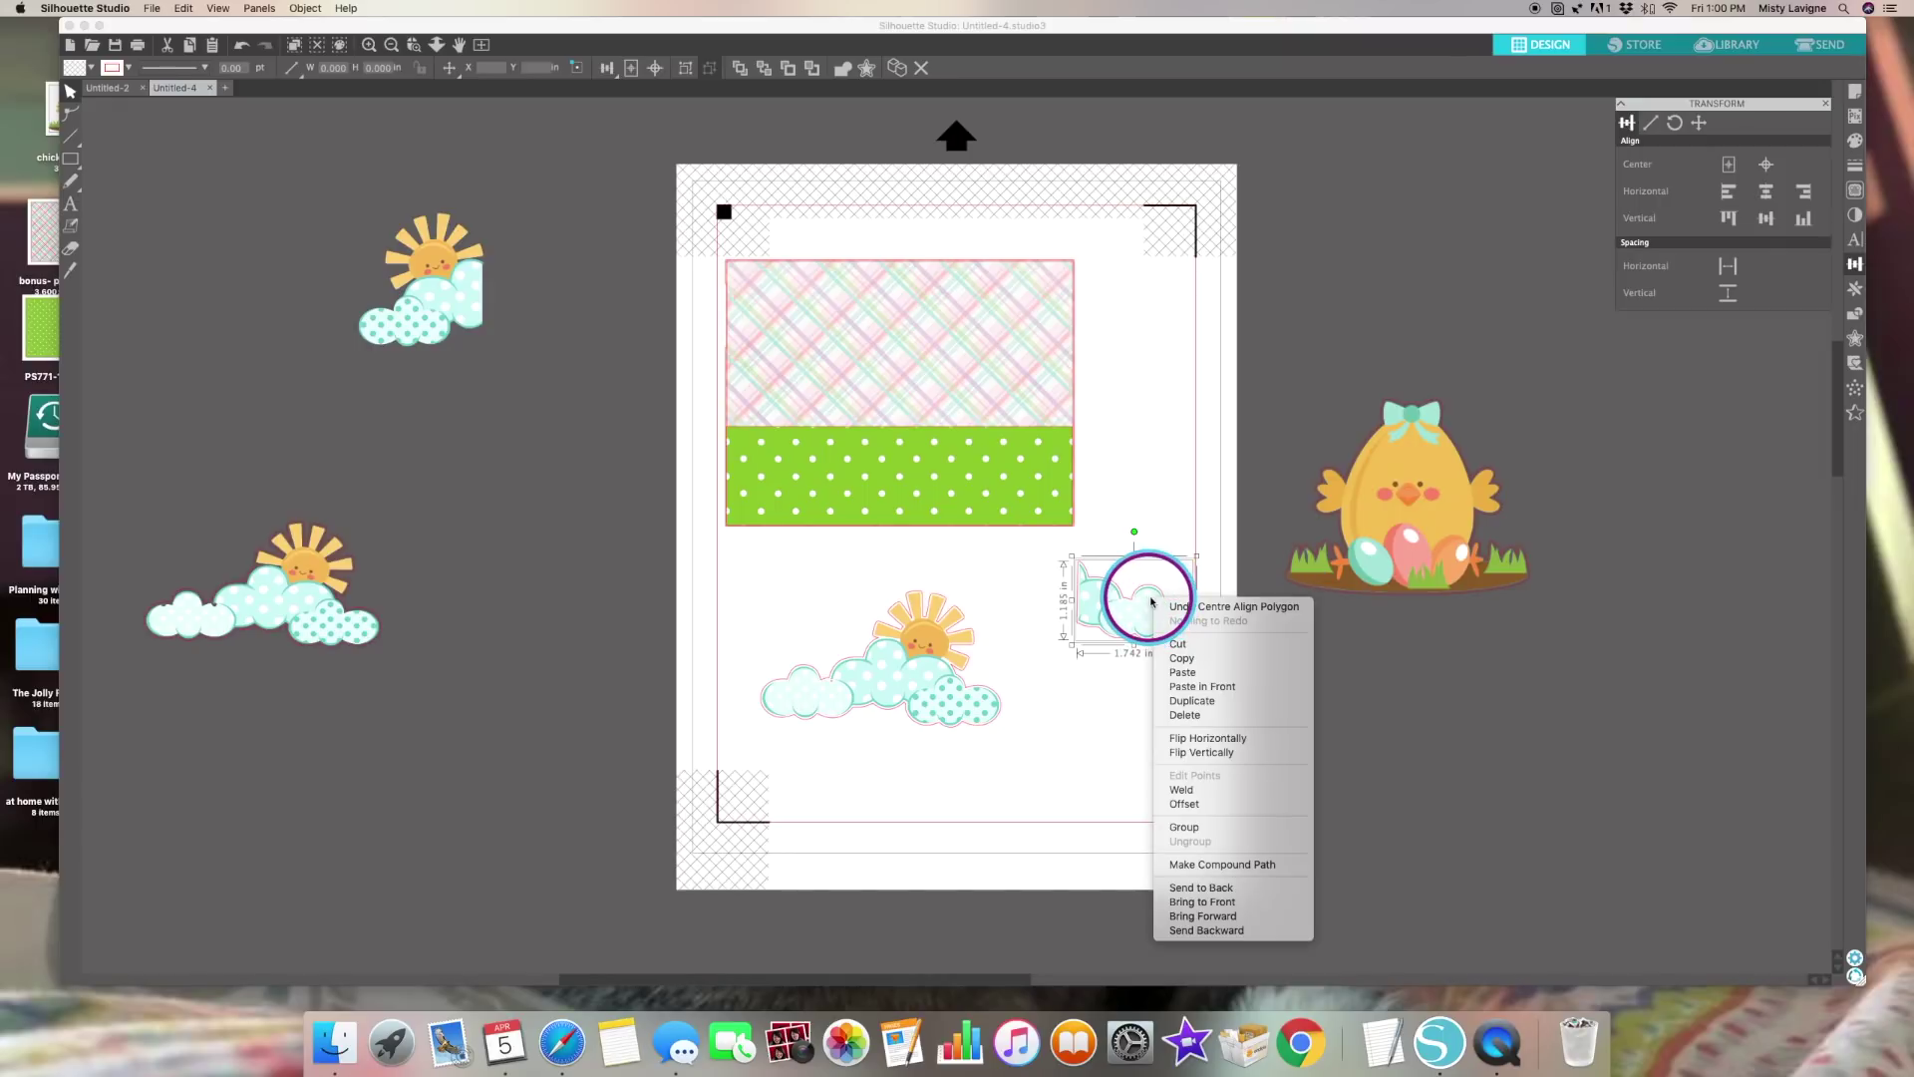
click(1185, 823)
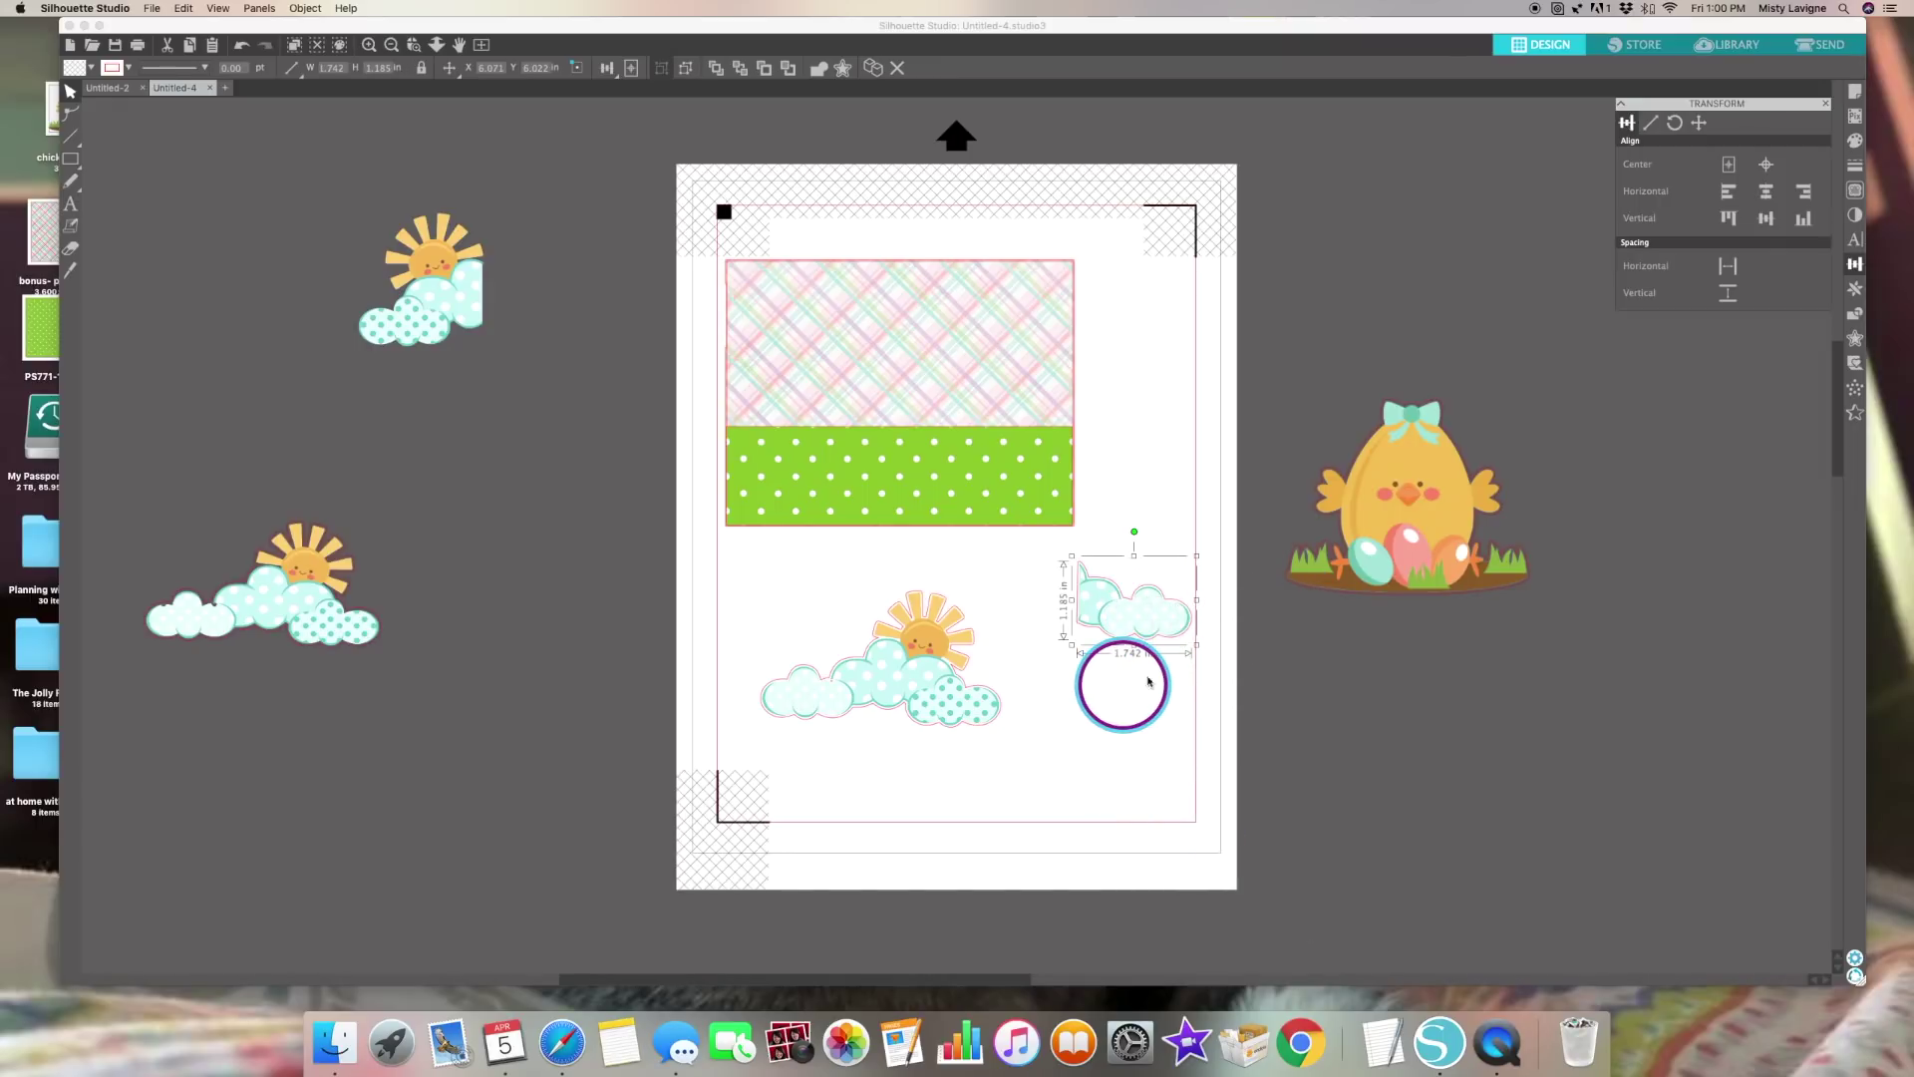
Examine the finished sheet layout in the Untitled-2 document and return to Untitled-4
click(107, 87)
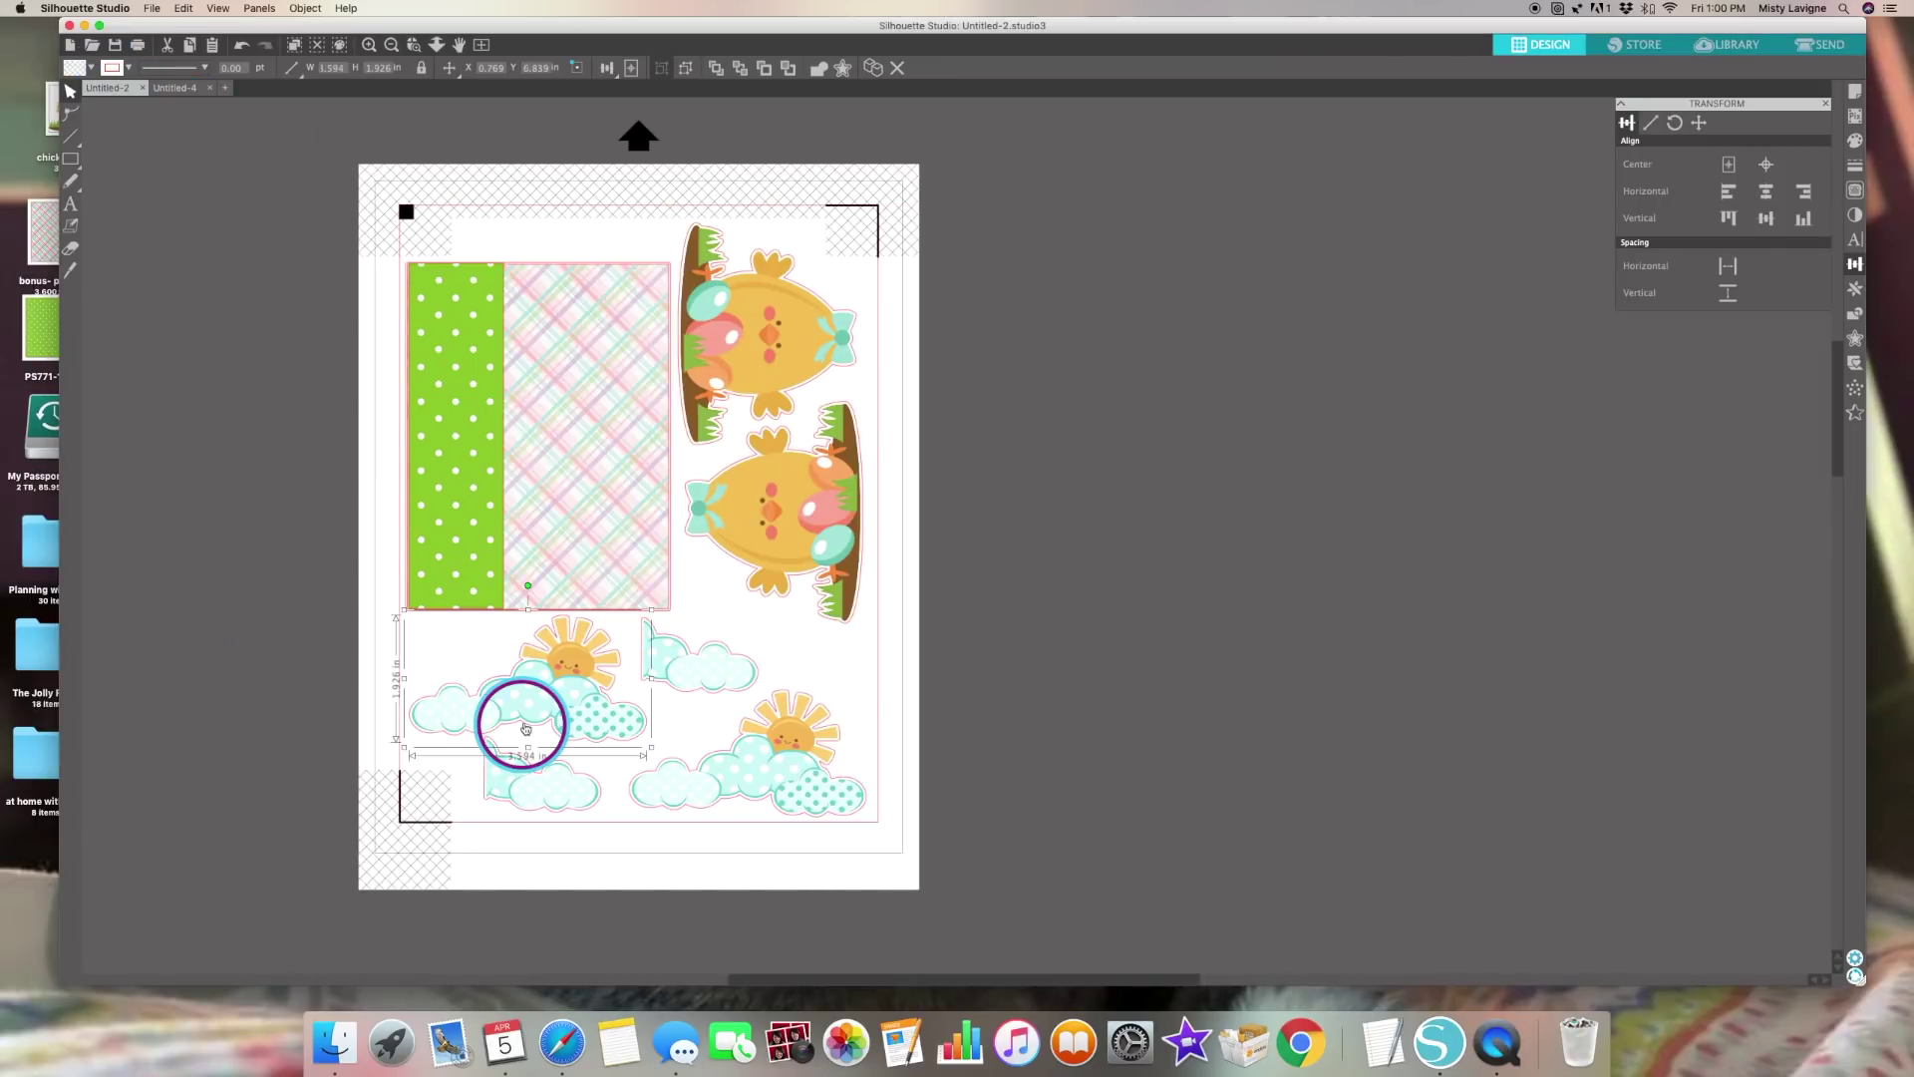
click(682, 673)
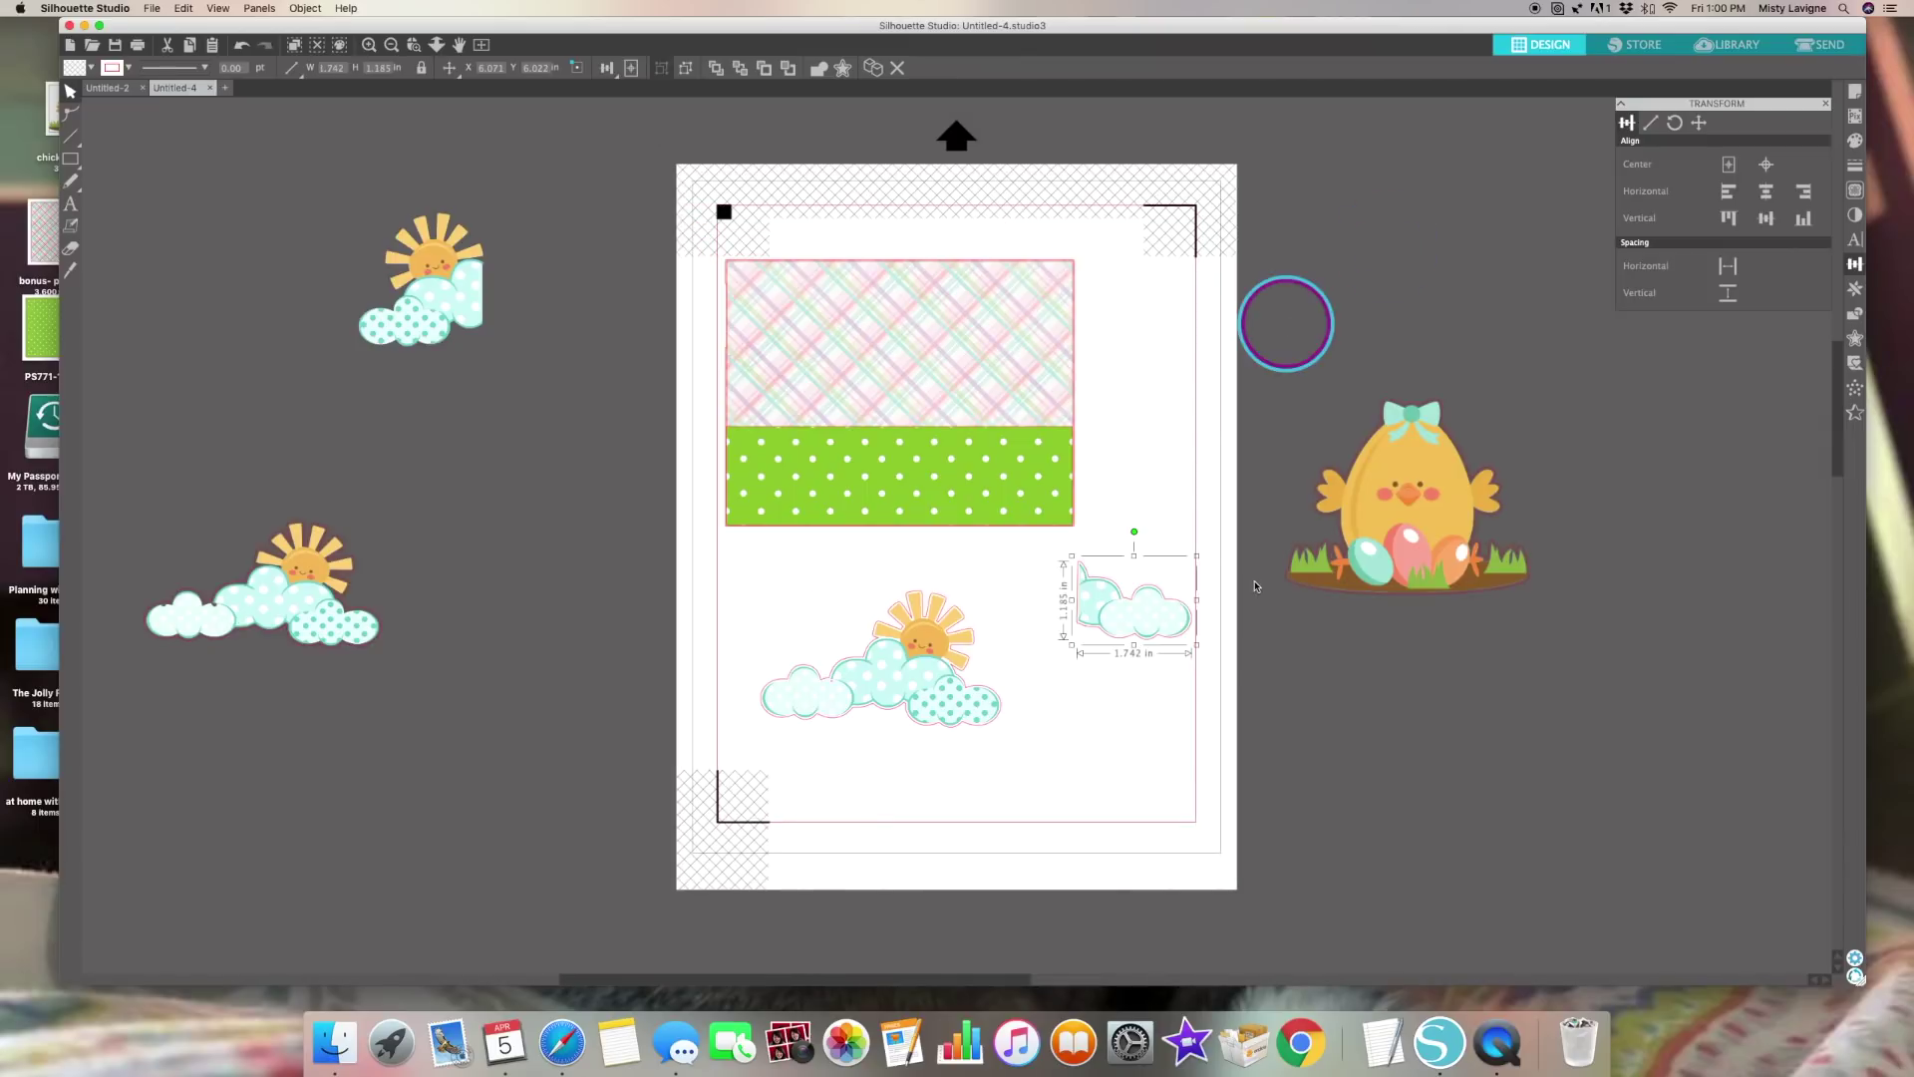
drag(1174, 634, 1161, 628)
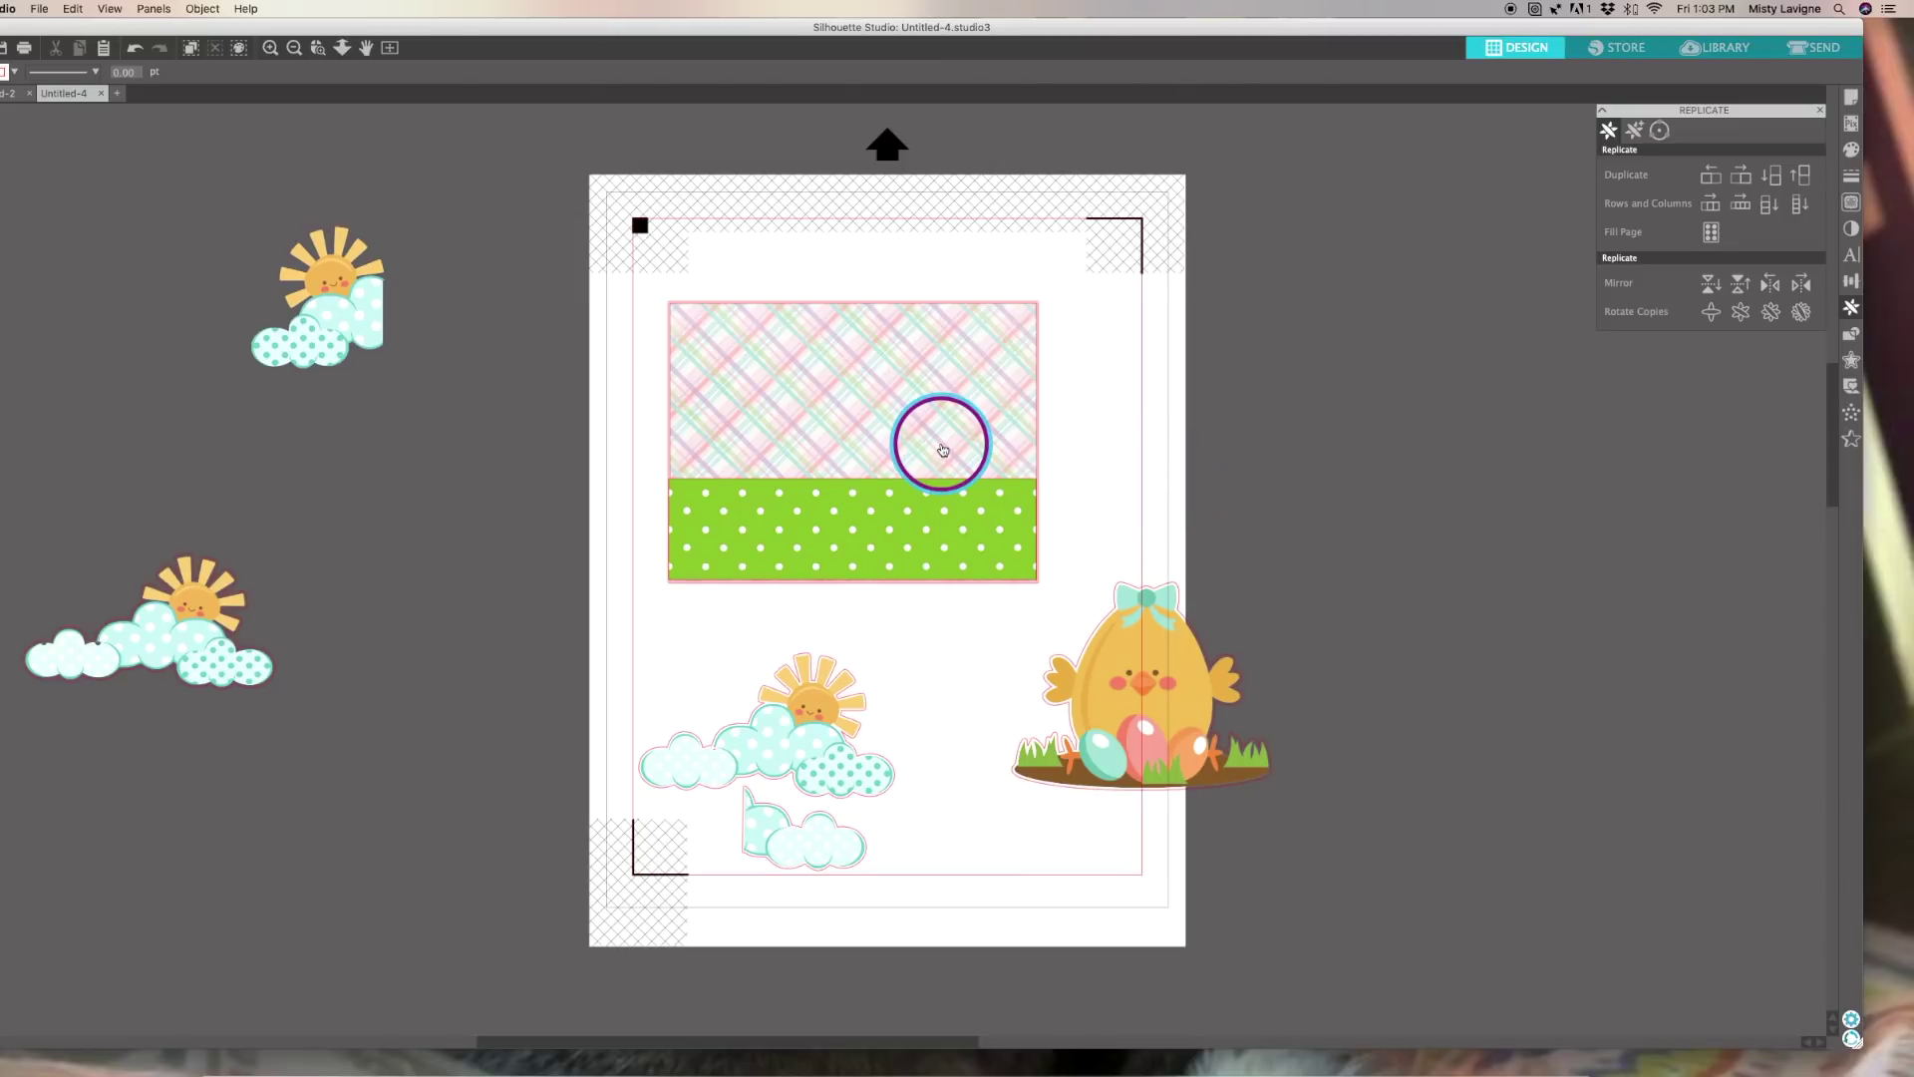
Replace the card background with a copy rotated a quarter turn and move it against the left side of the cut area
click(942, 448)
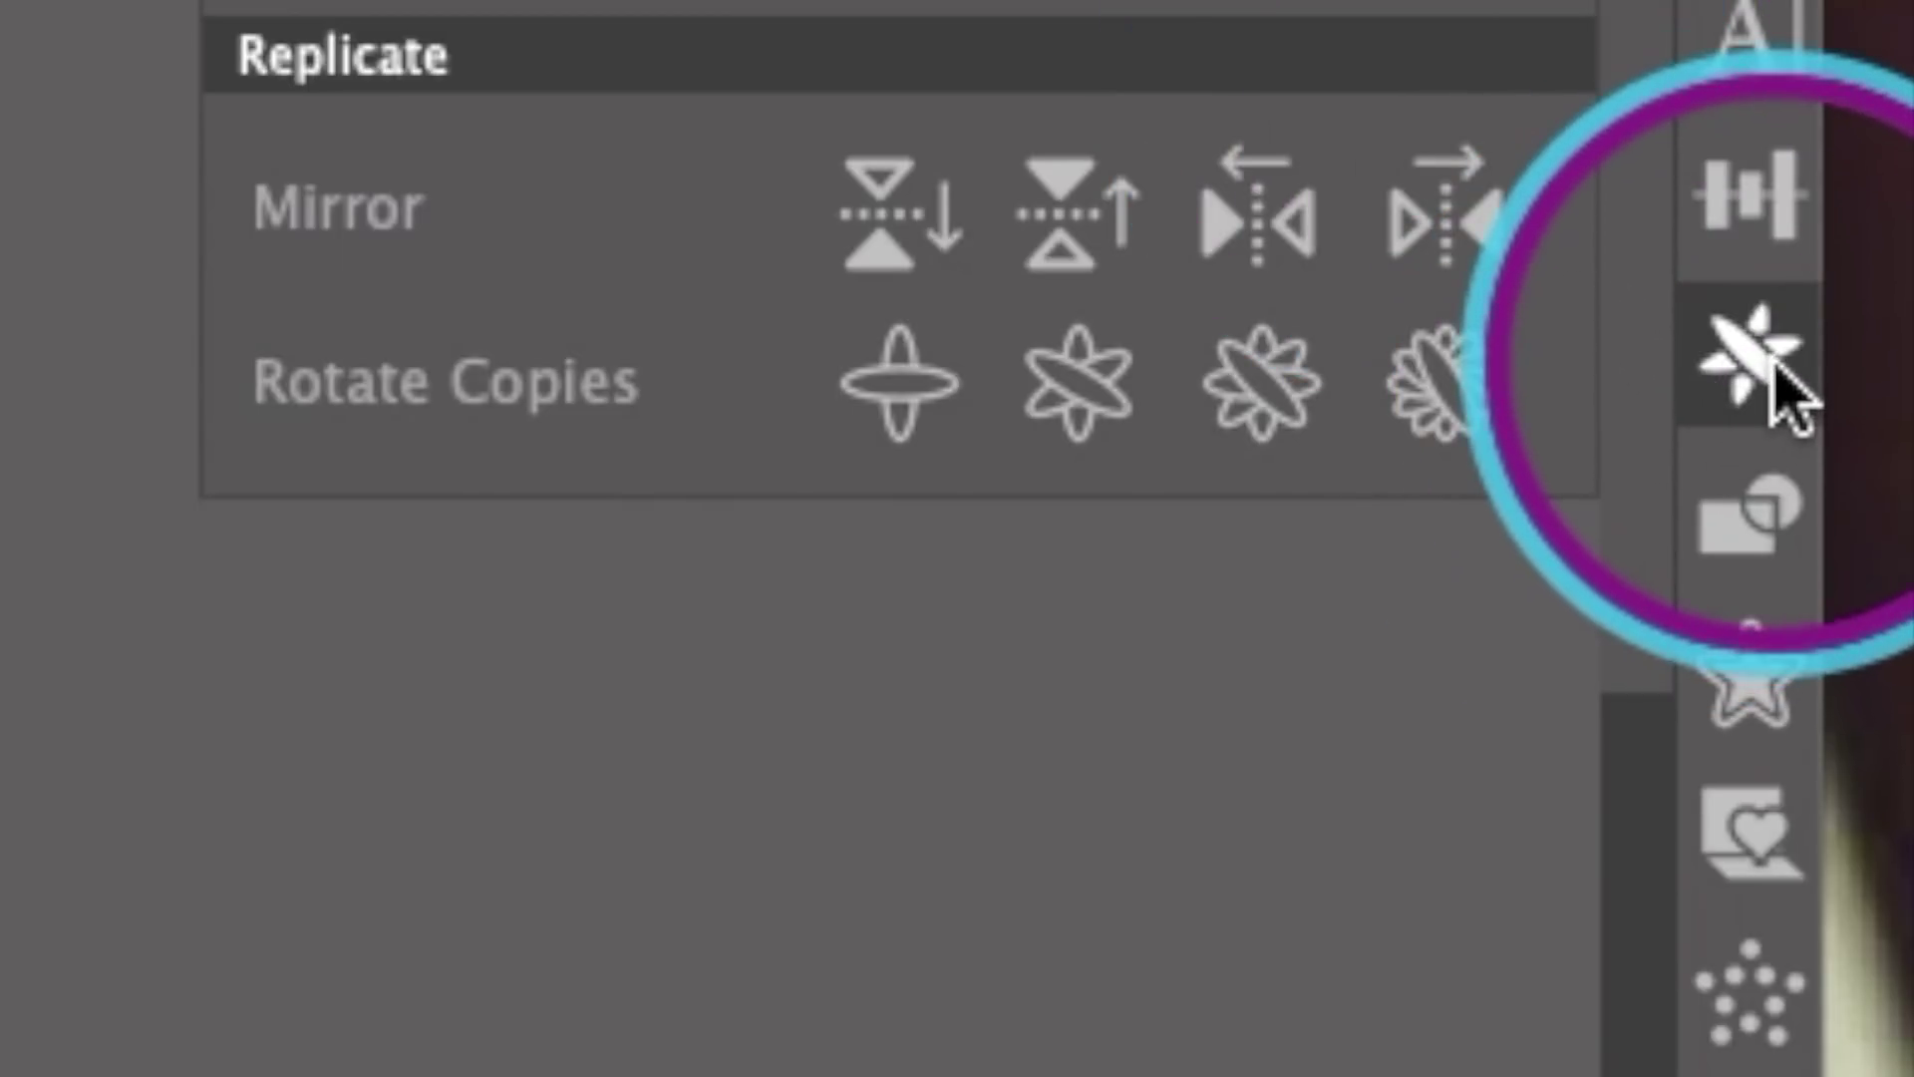
click(900, 383)
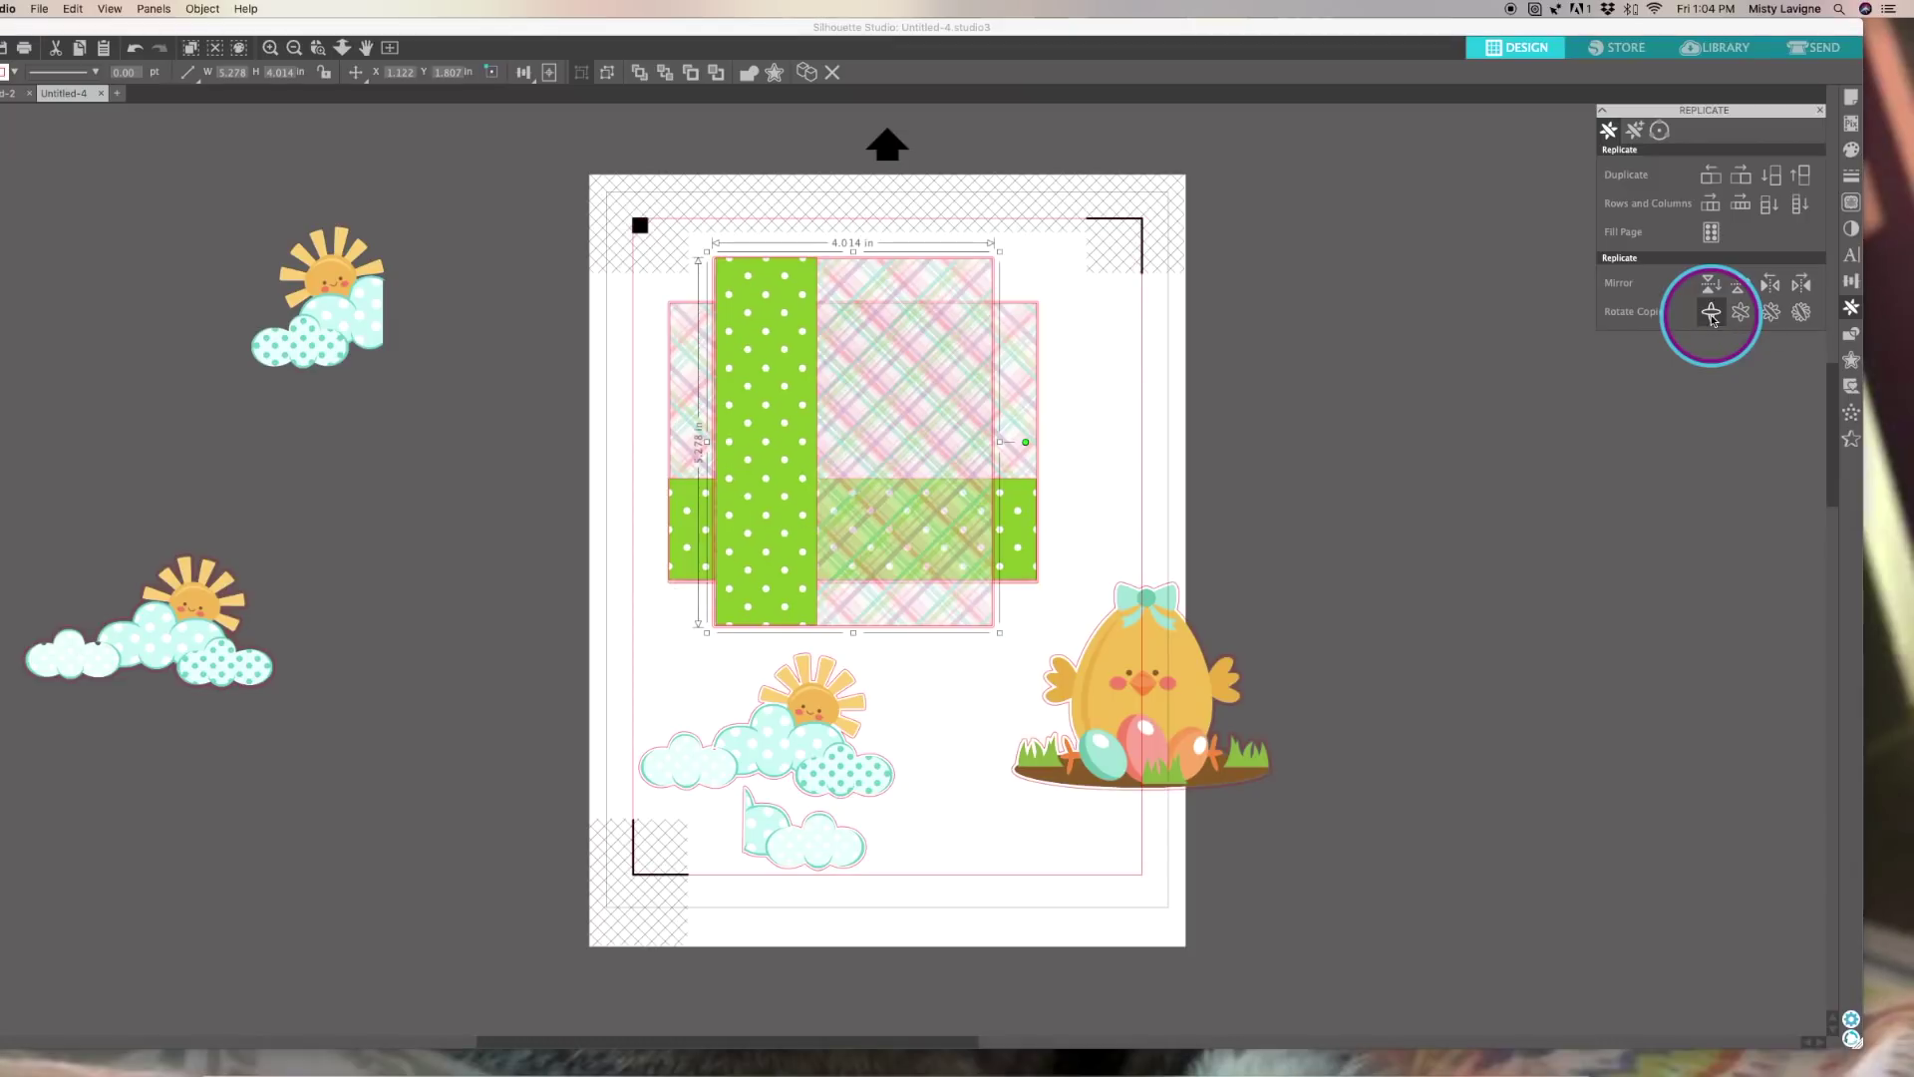
drag(1030, 350, 1578, 442)
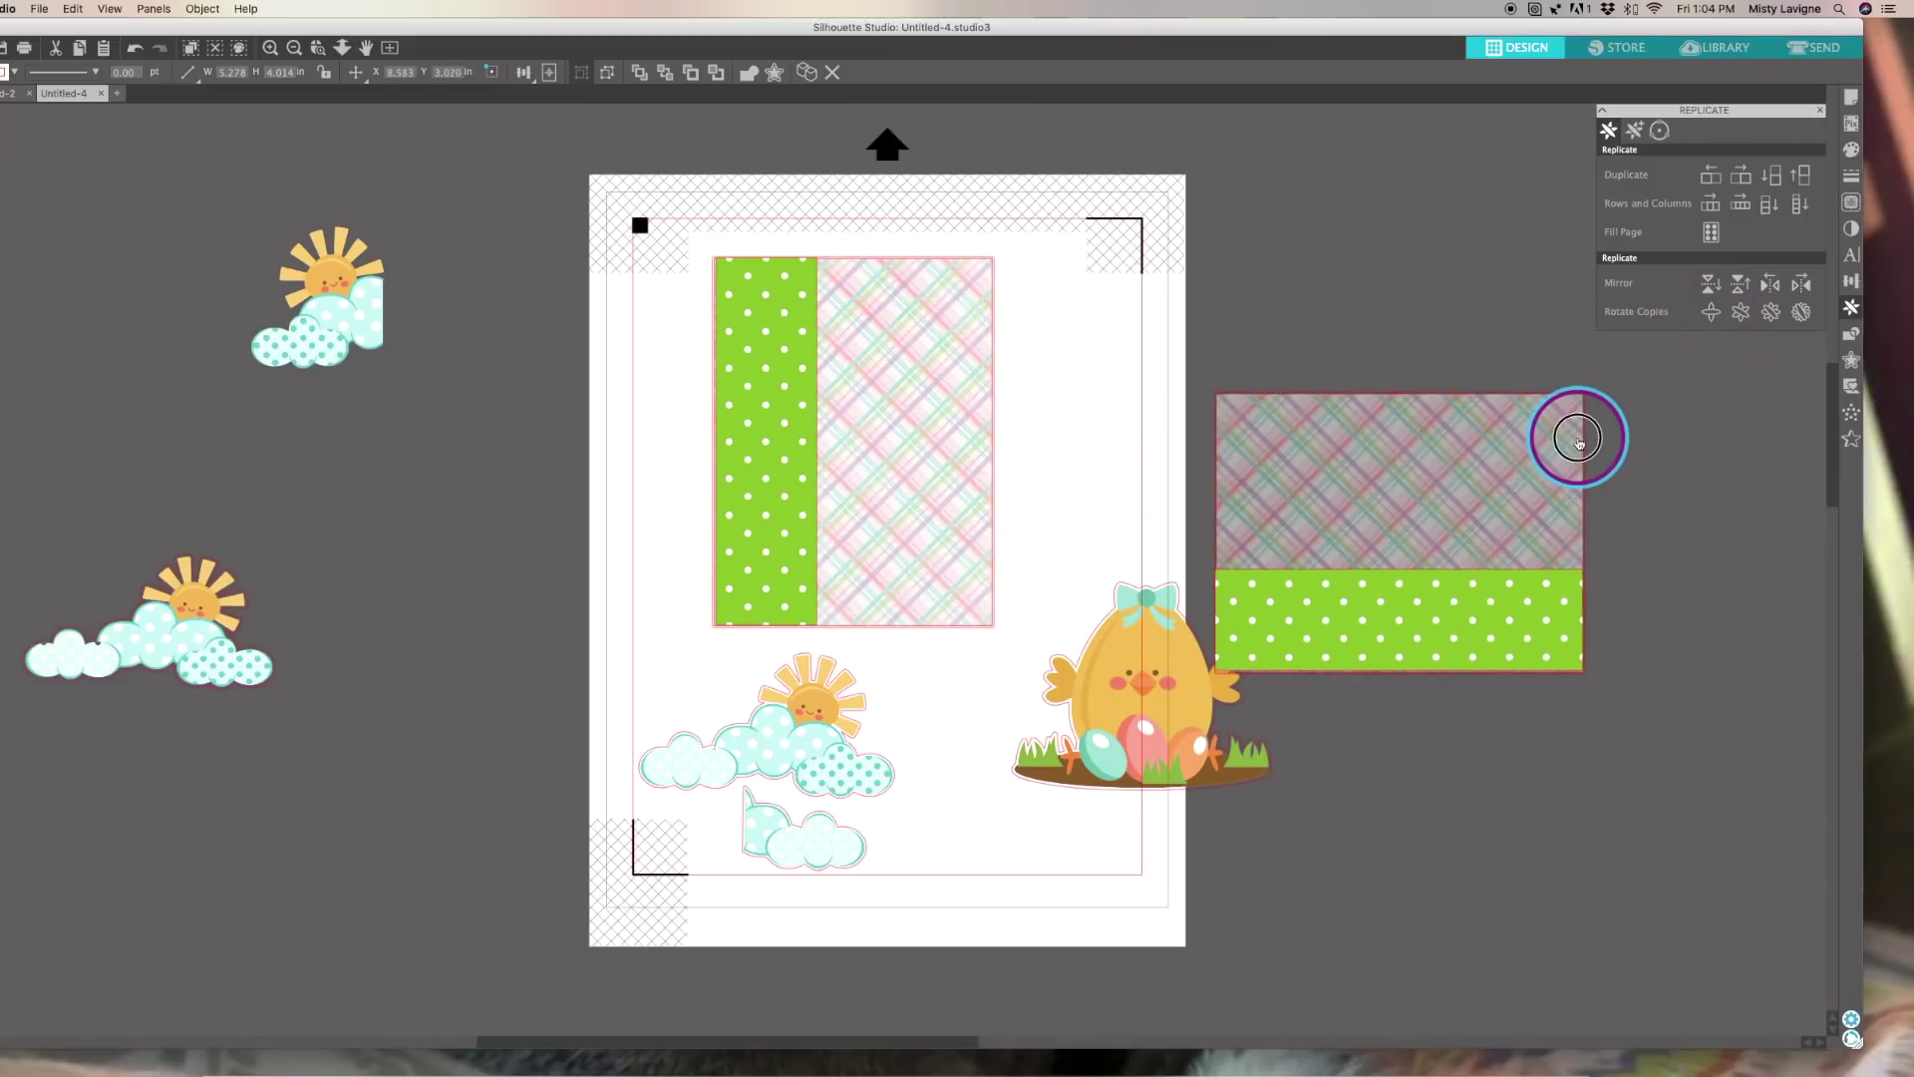
key(Delete)
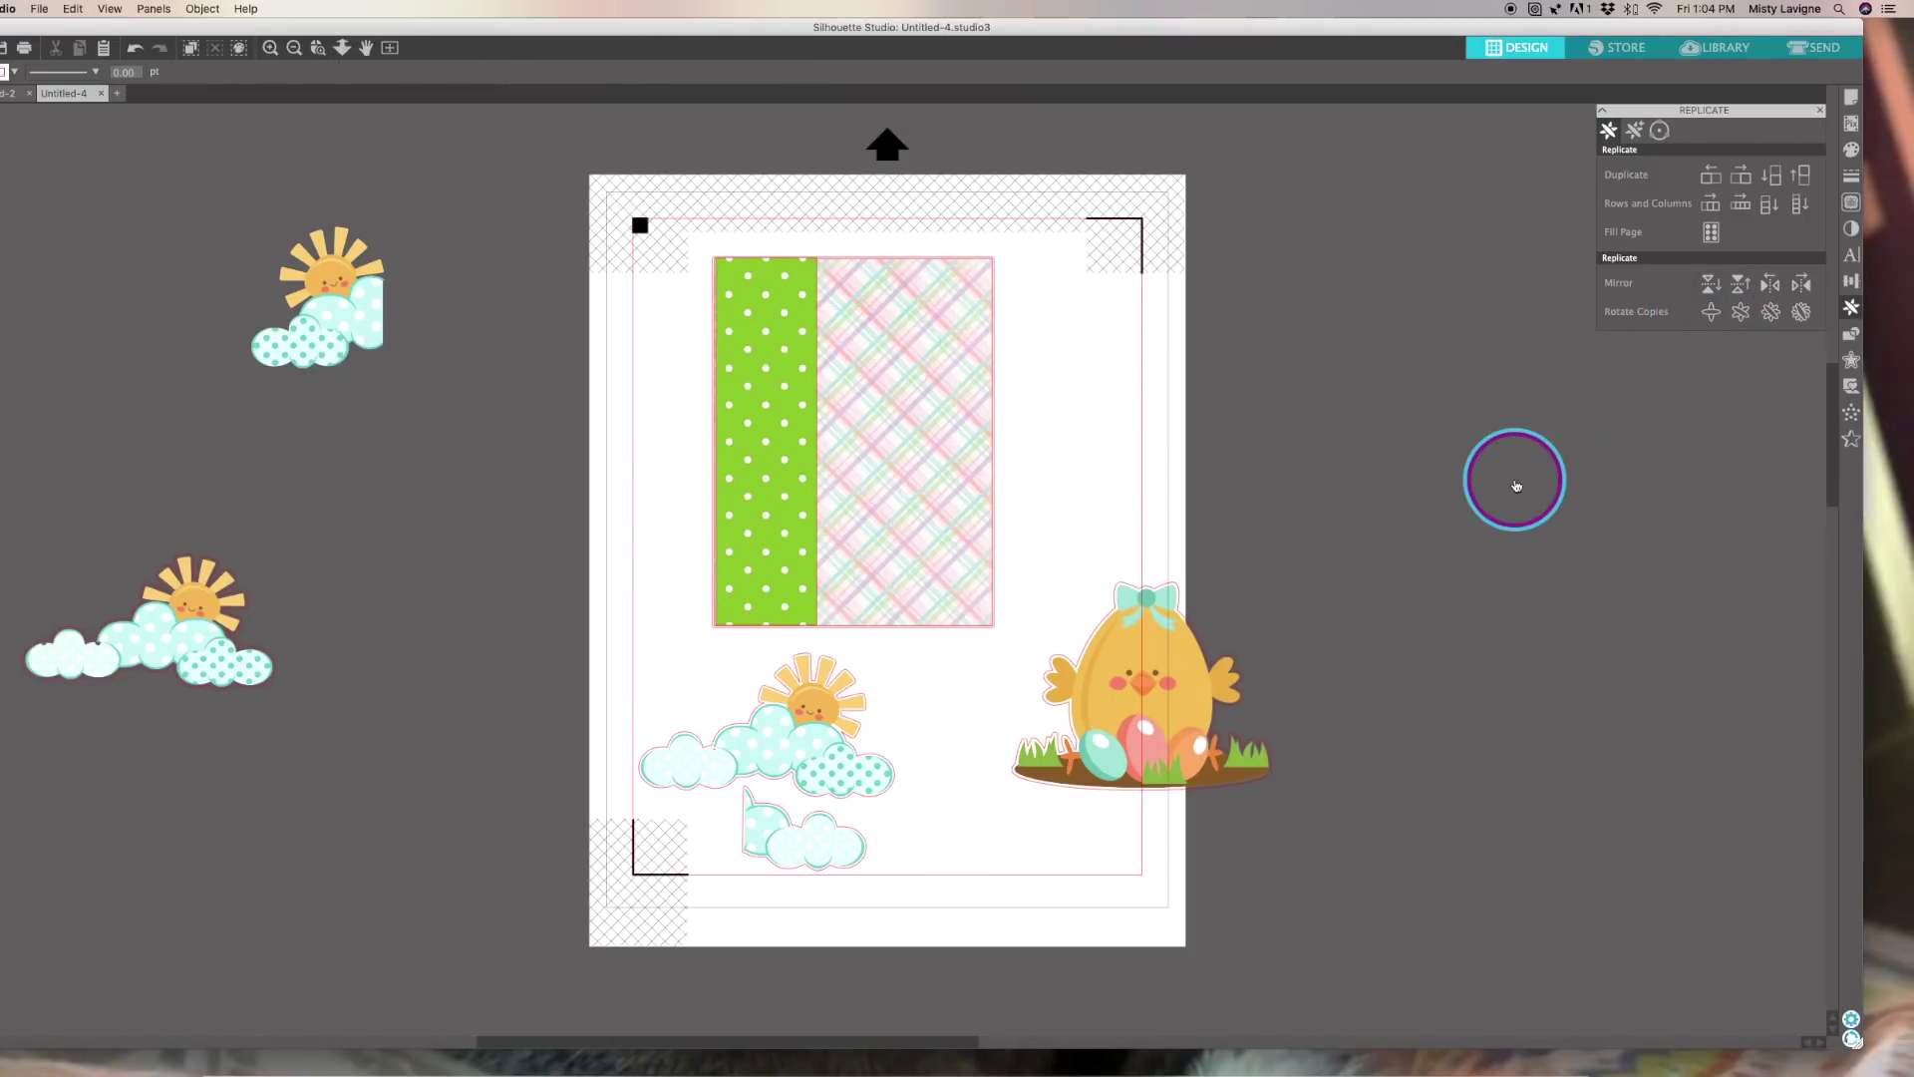
drag(913, 419, 1147, 697)
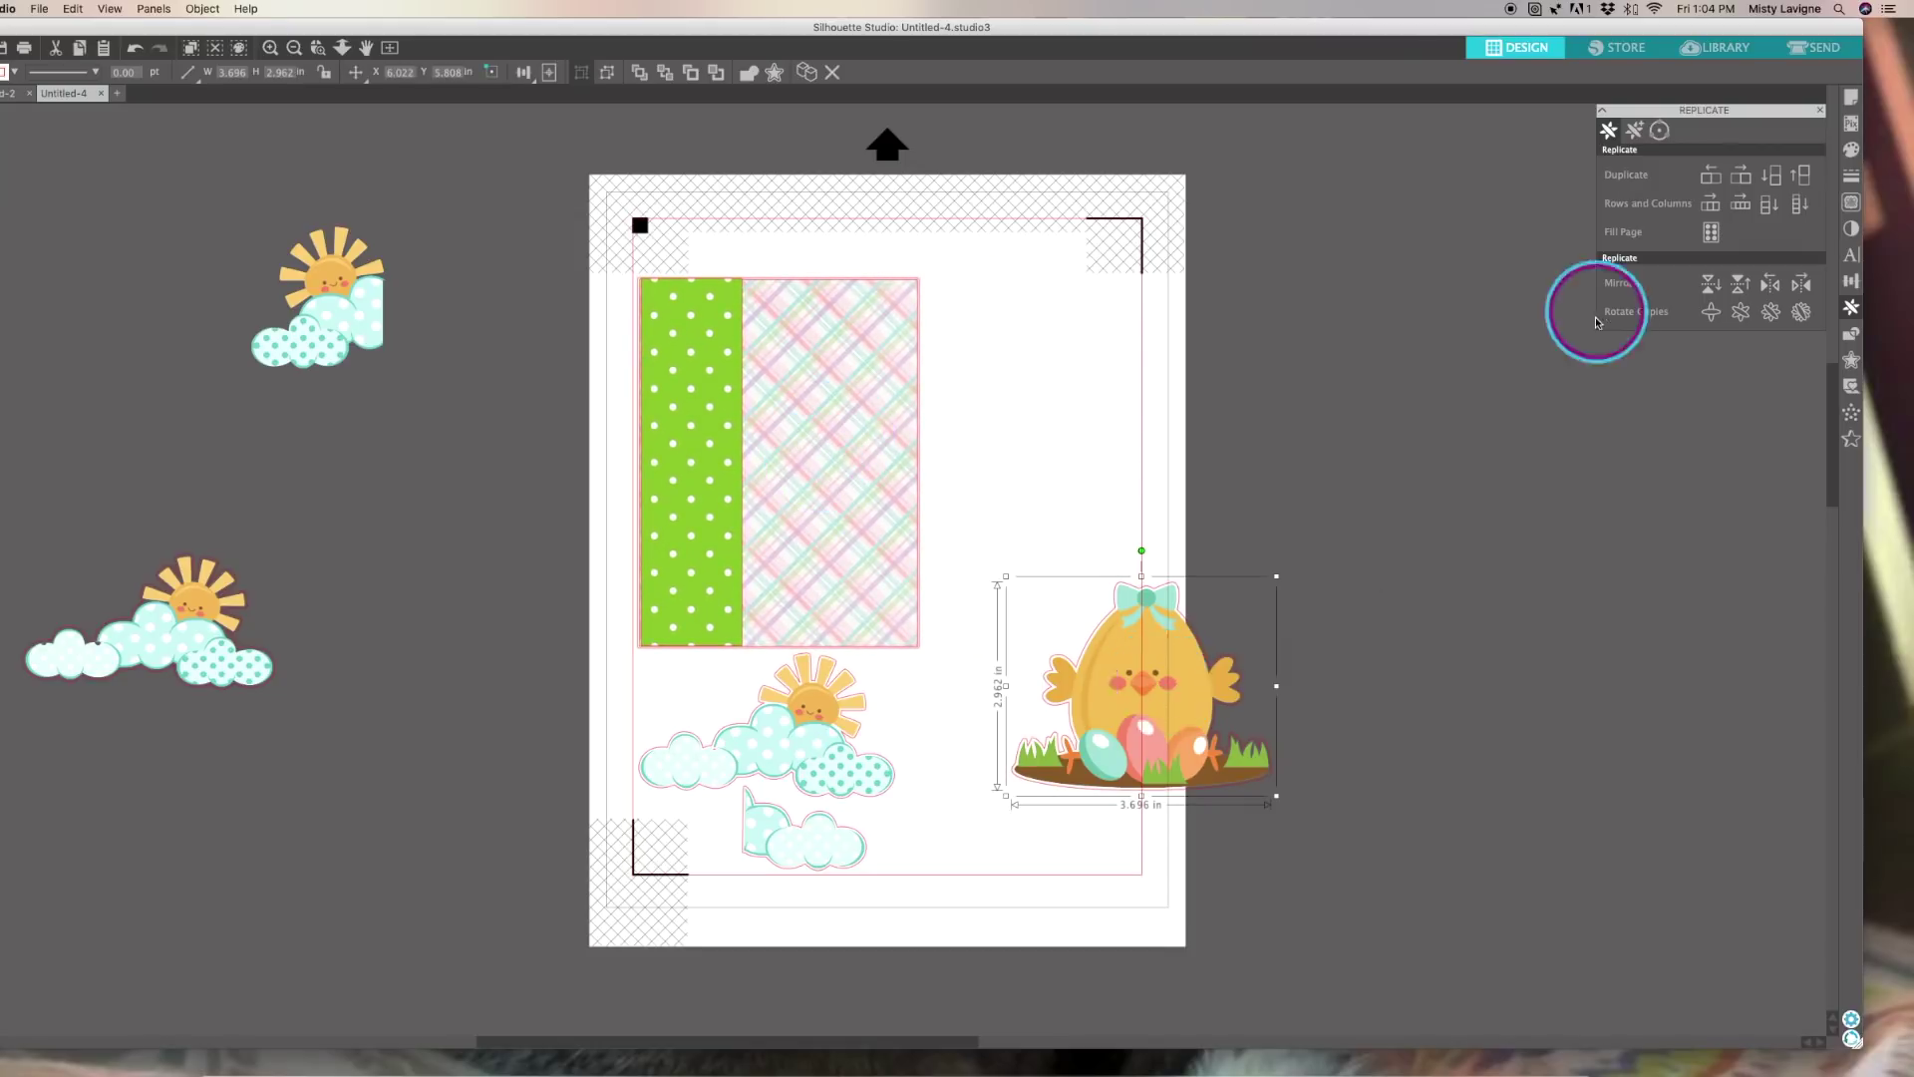
Create a rotated copy of the chick, place it beside the card background's upper part, and move the original chick off the page
click(1710, 310)
drag(1094, 514, 972, 224)
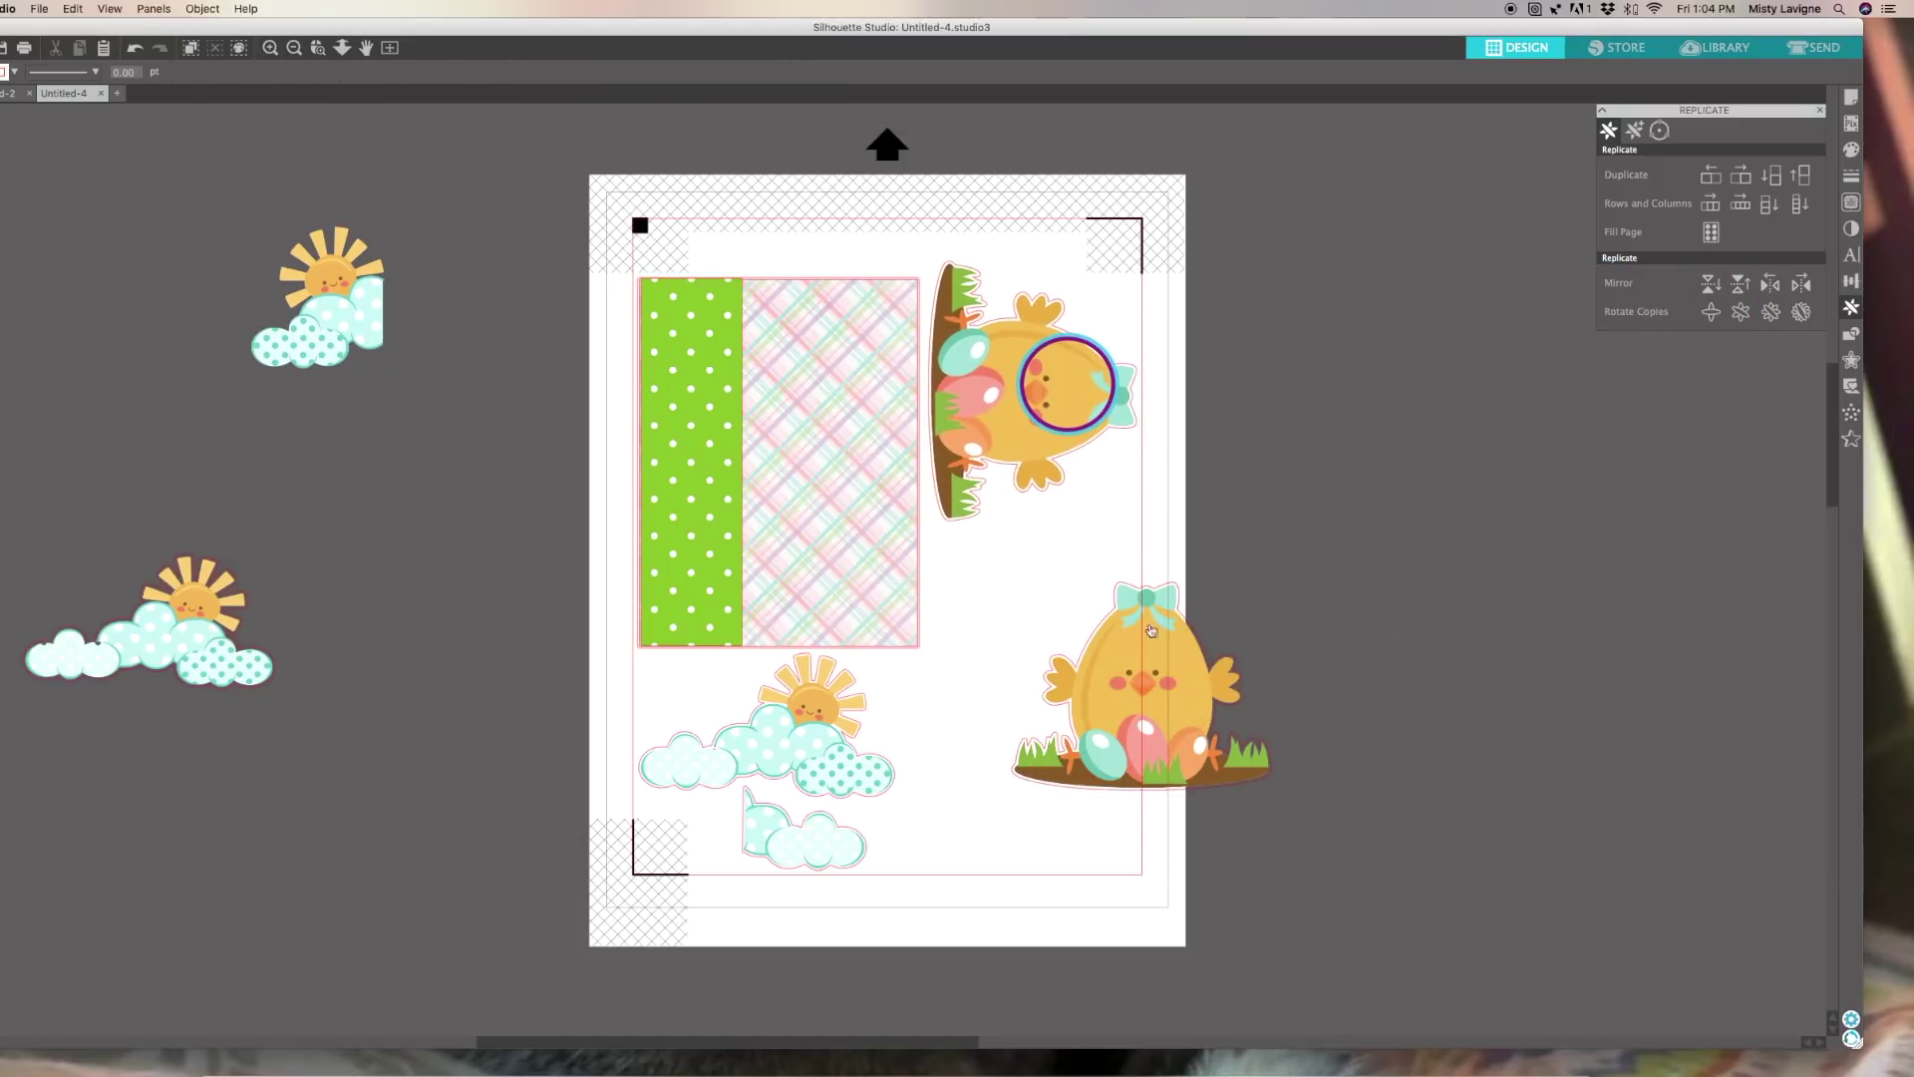
drag(1151, 630, 1484, 562)
Create further rotated copies of the chick and place an opposite-facing sideways one directly below the first
click(1711, 313)
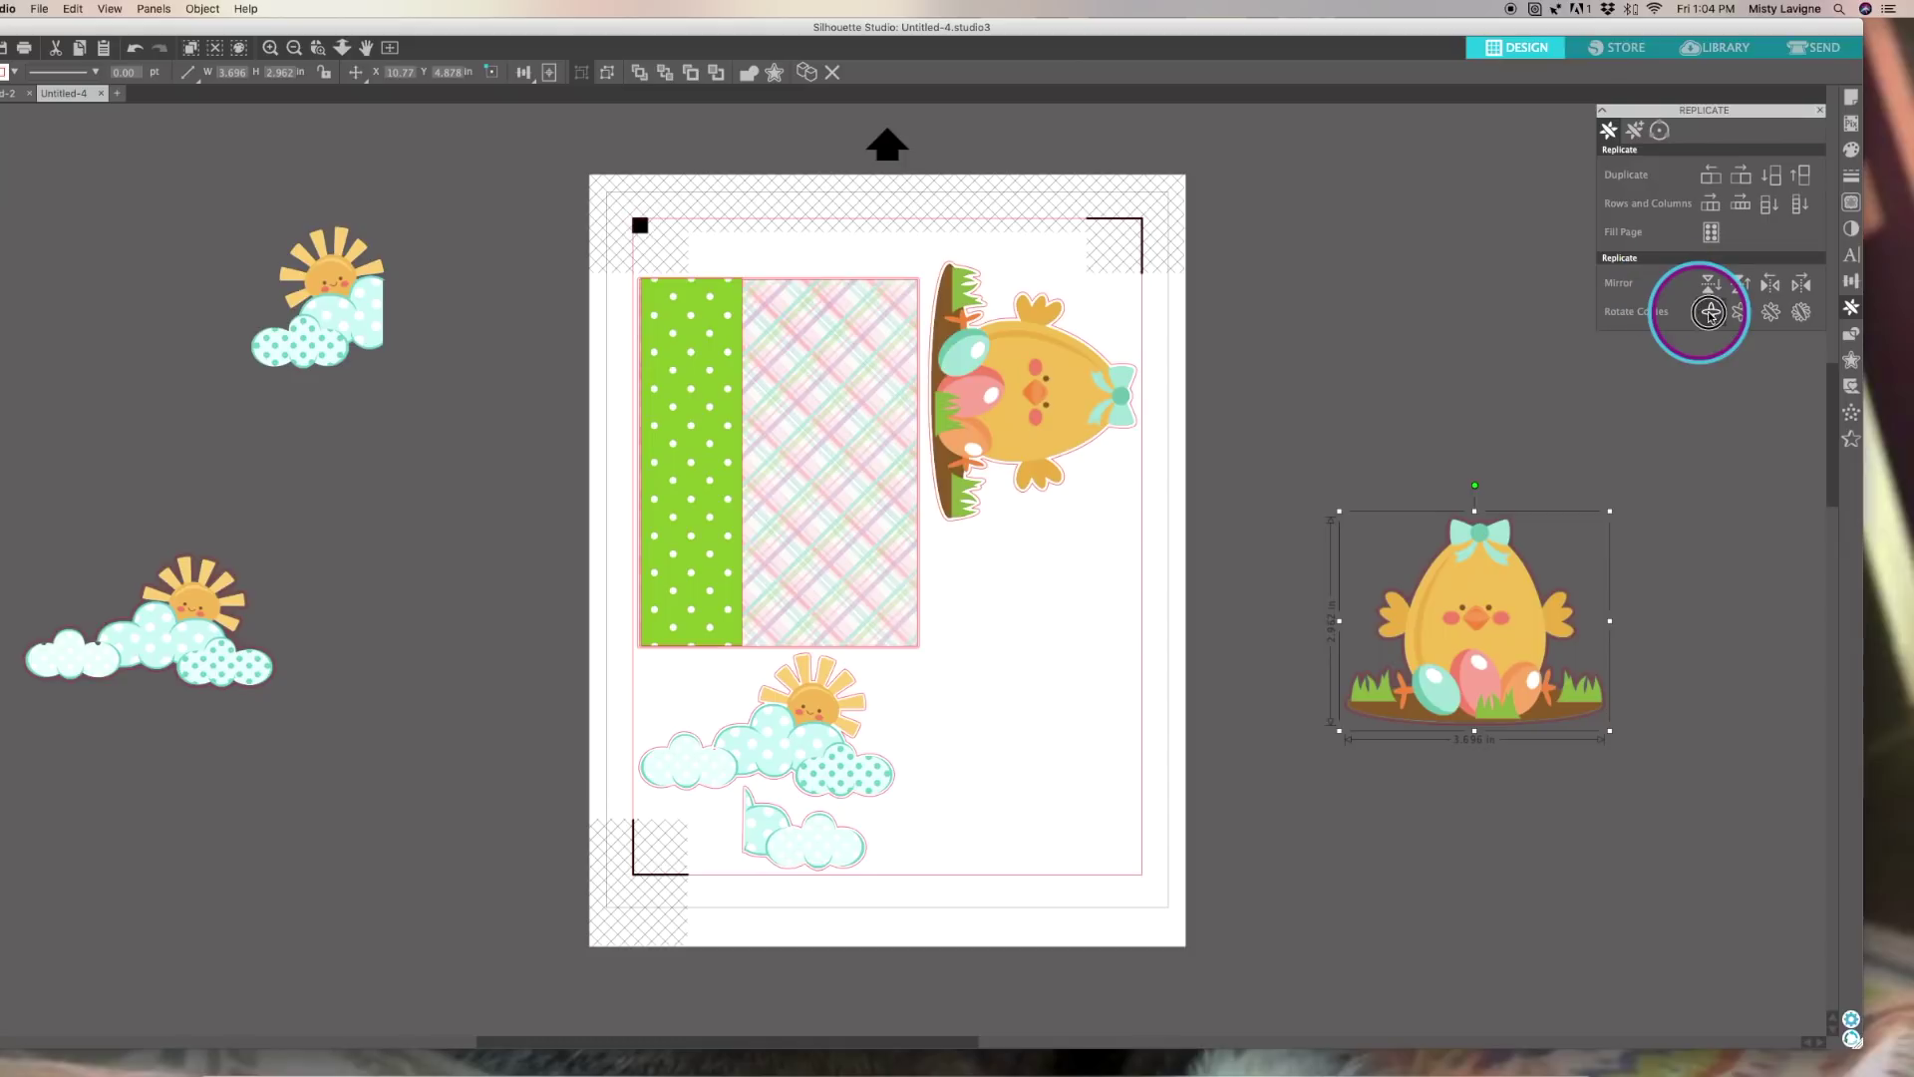
drag(1507, 625, 1065, 598)
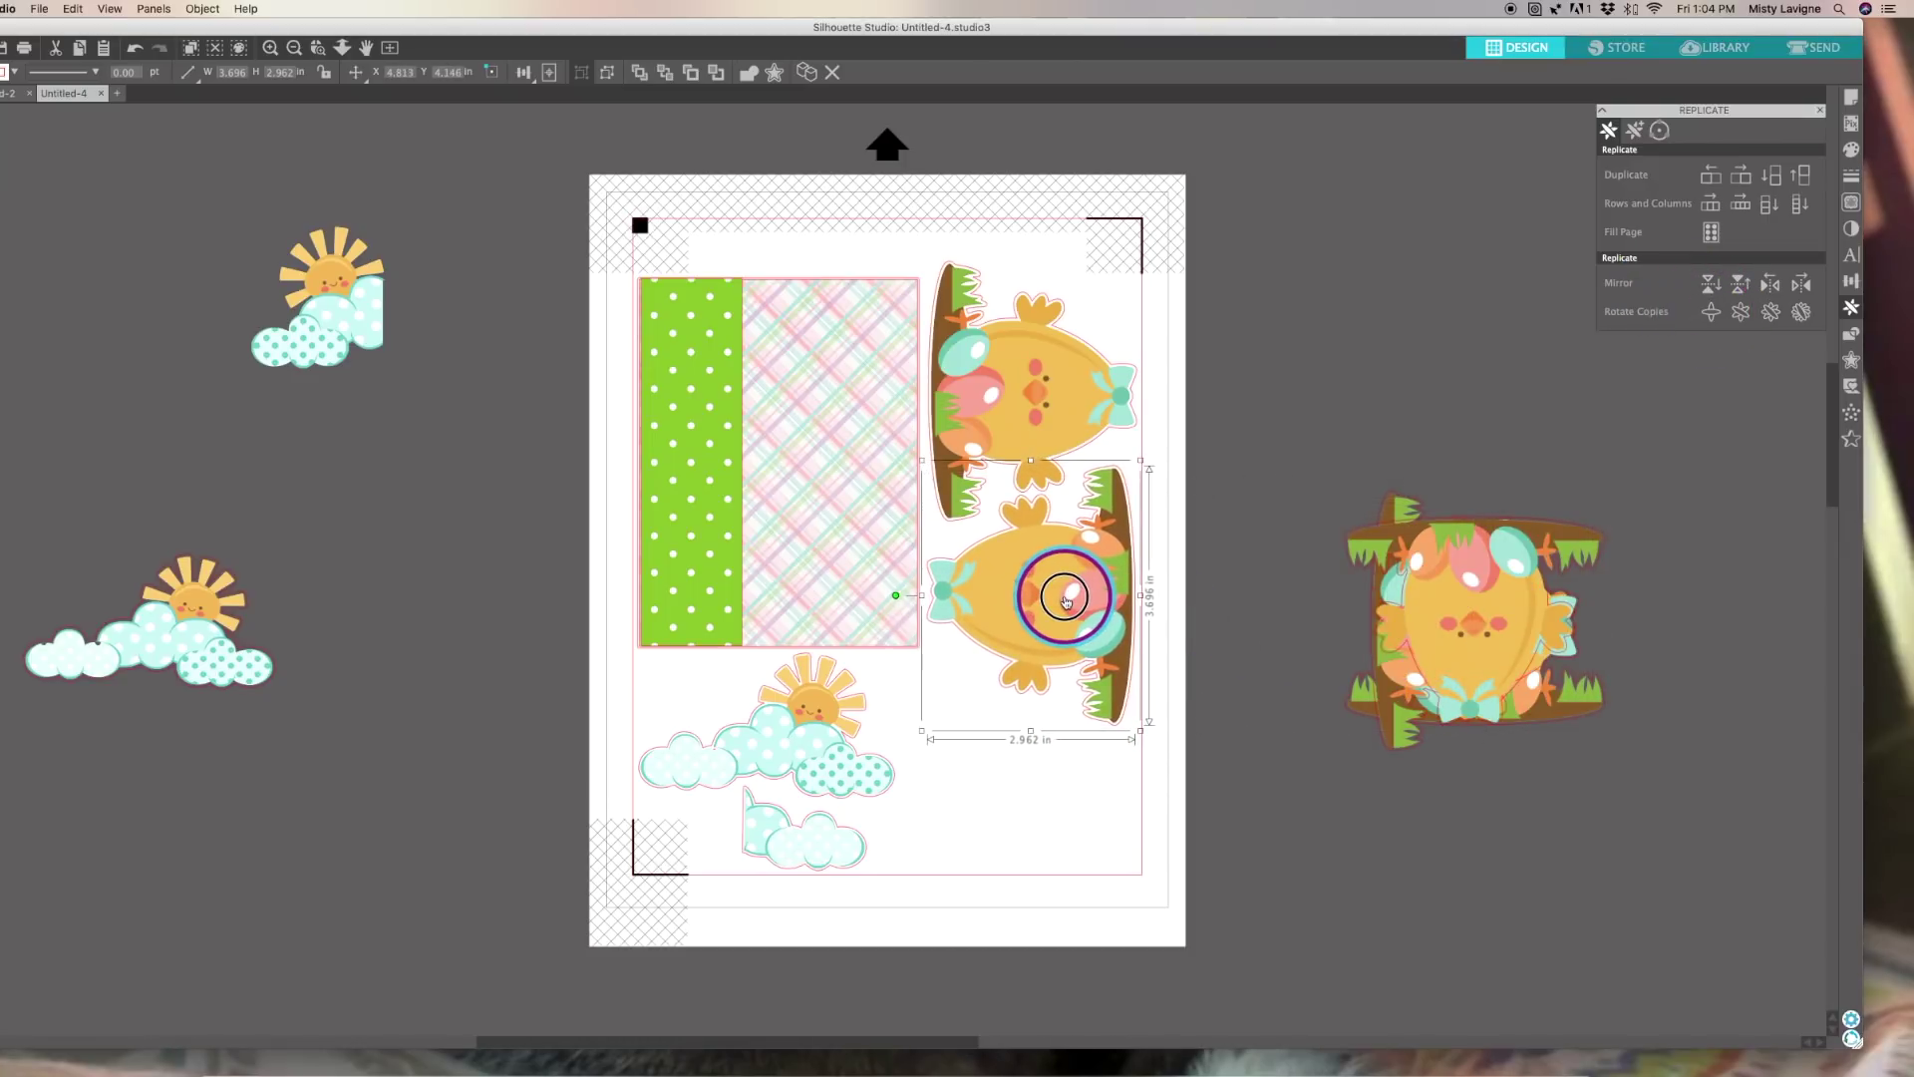
click(1246, 586)
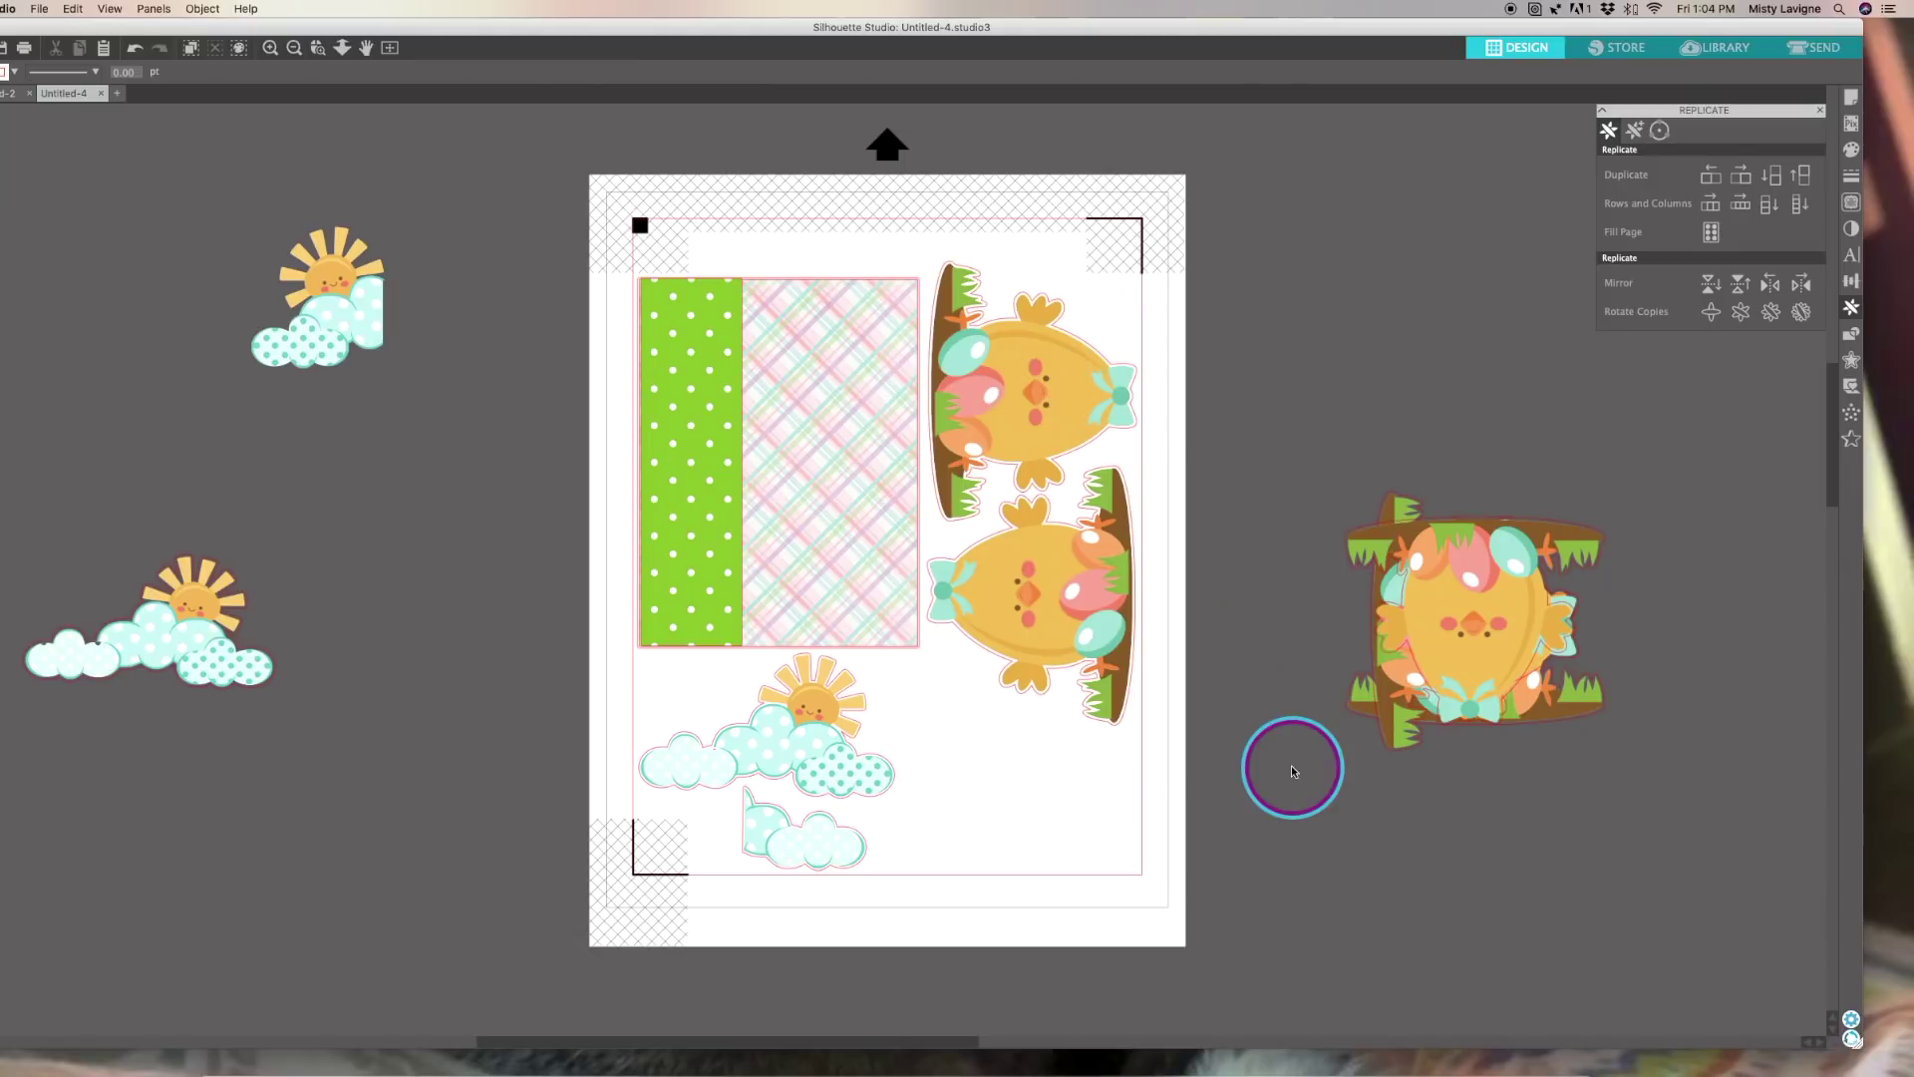
Duplicate the grouped sun and clouds to the right and place the copy in the cut area's lower right corner
click(826, 762)
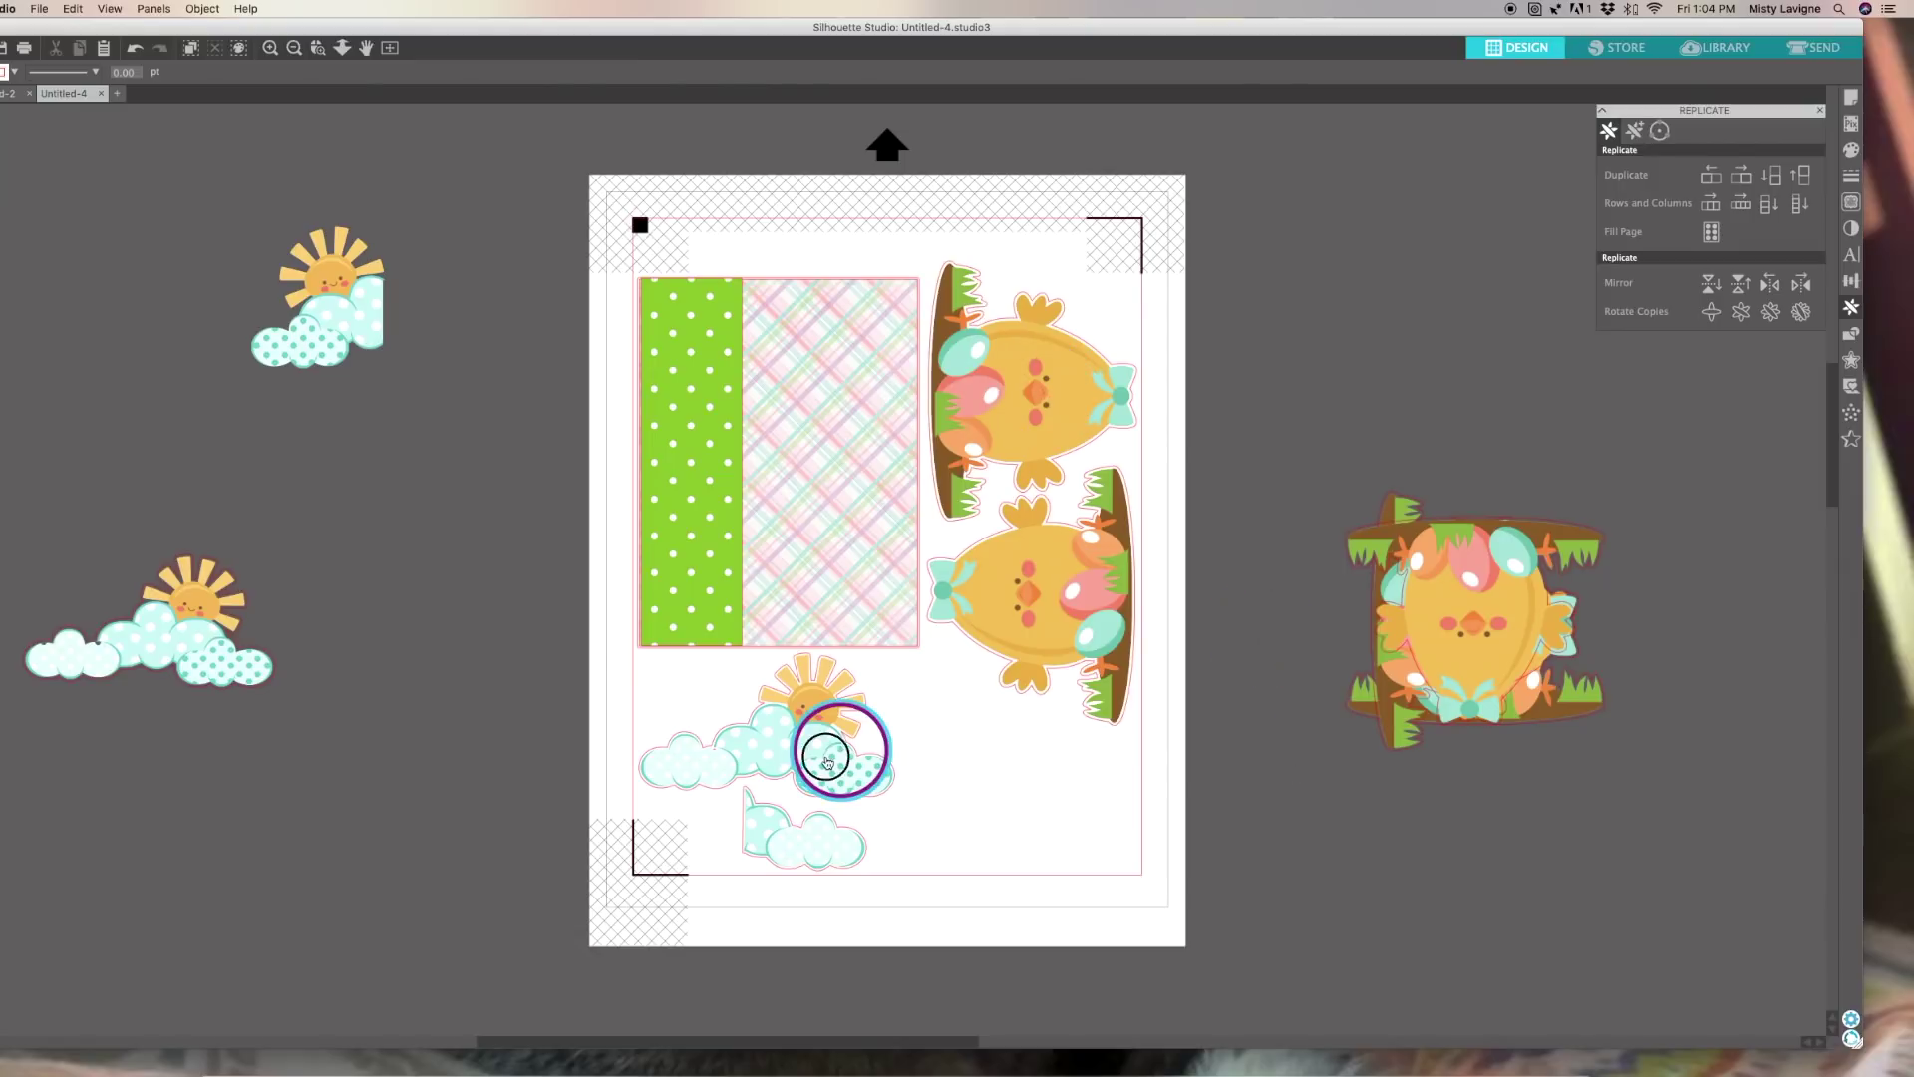
click(1741, 174)
drag(1032, 755, 1027, 826)
click(1269, 815)
Duplicate the small clouds piece above itself and move the copy into the gap between the two suns below the card background
click(835, 846)
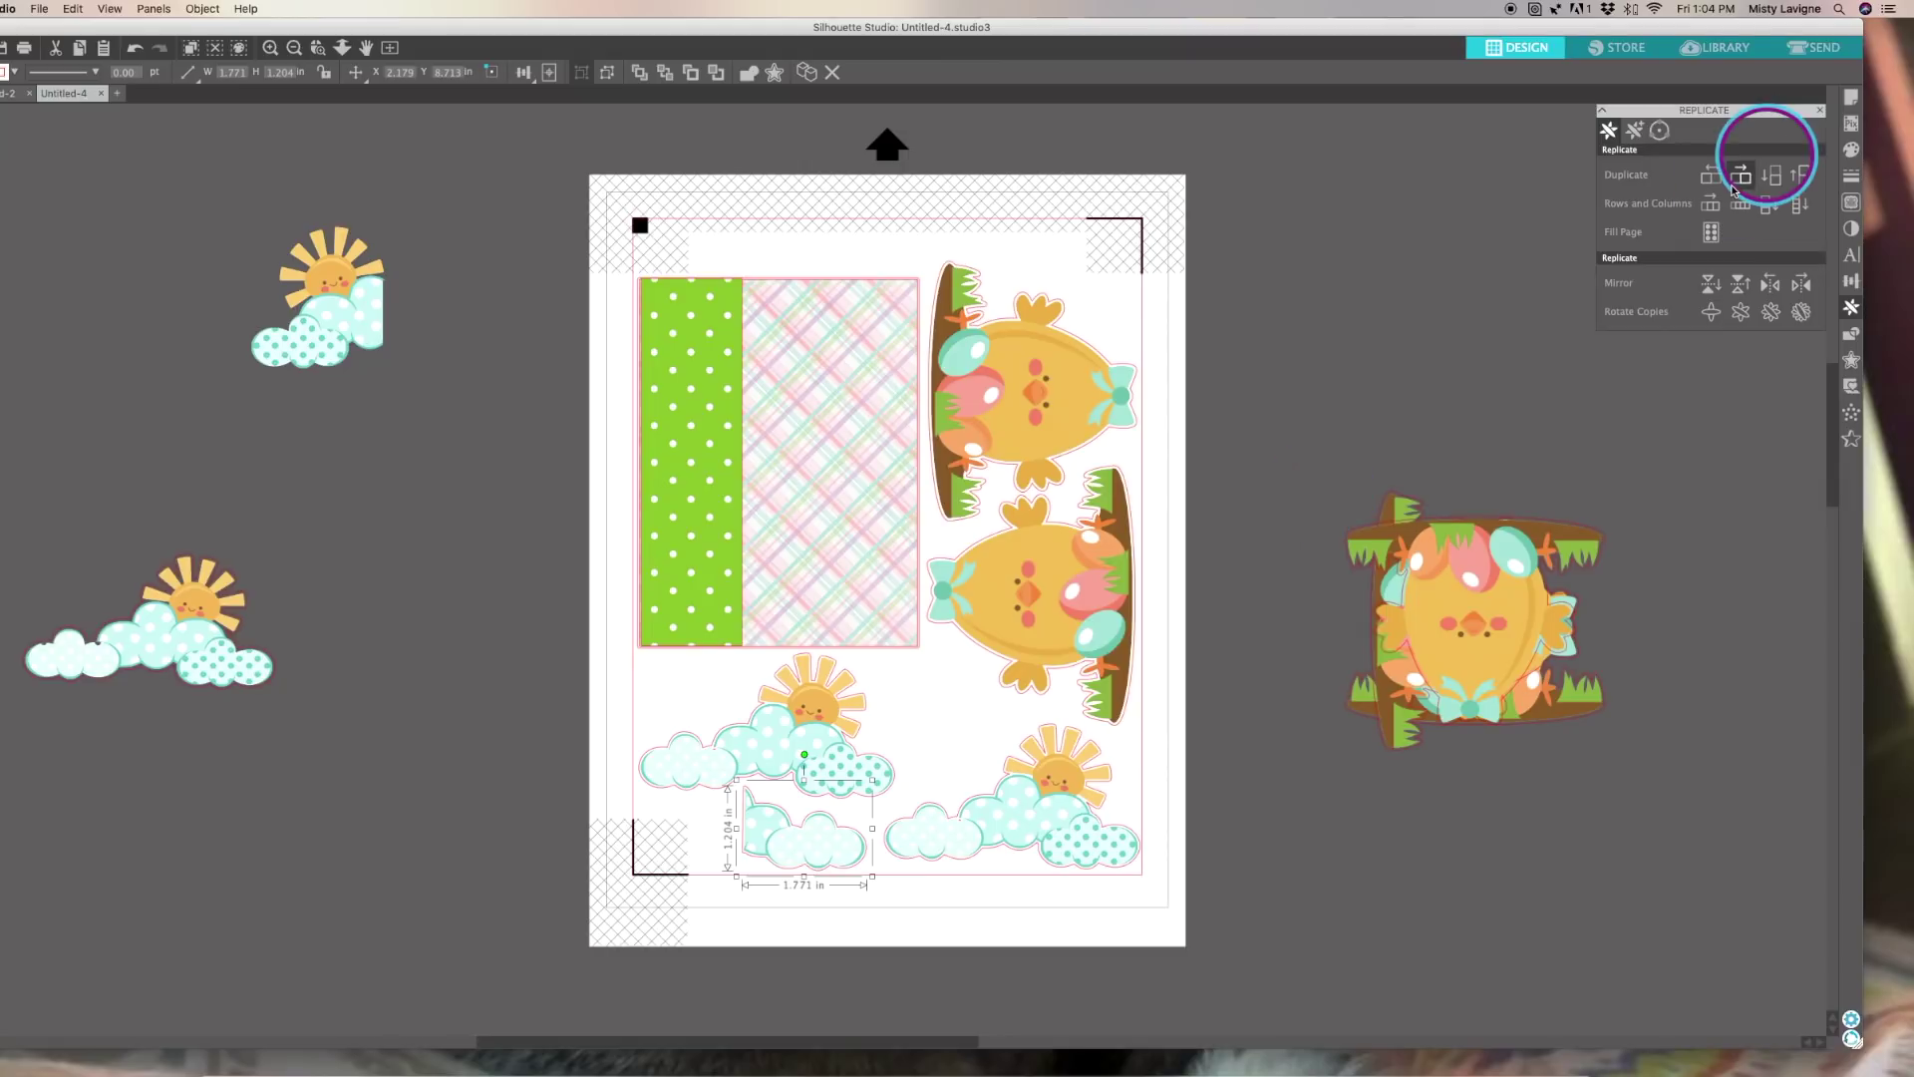
click(1770, 177)
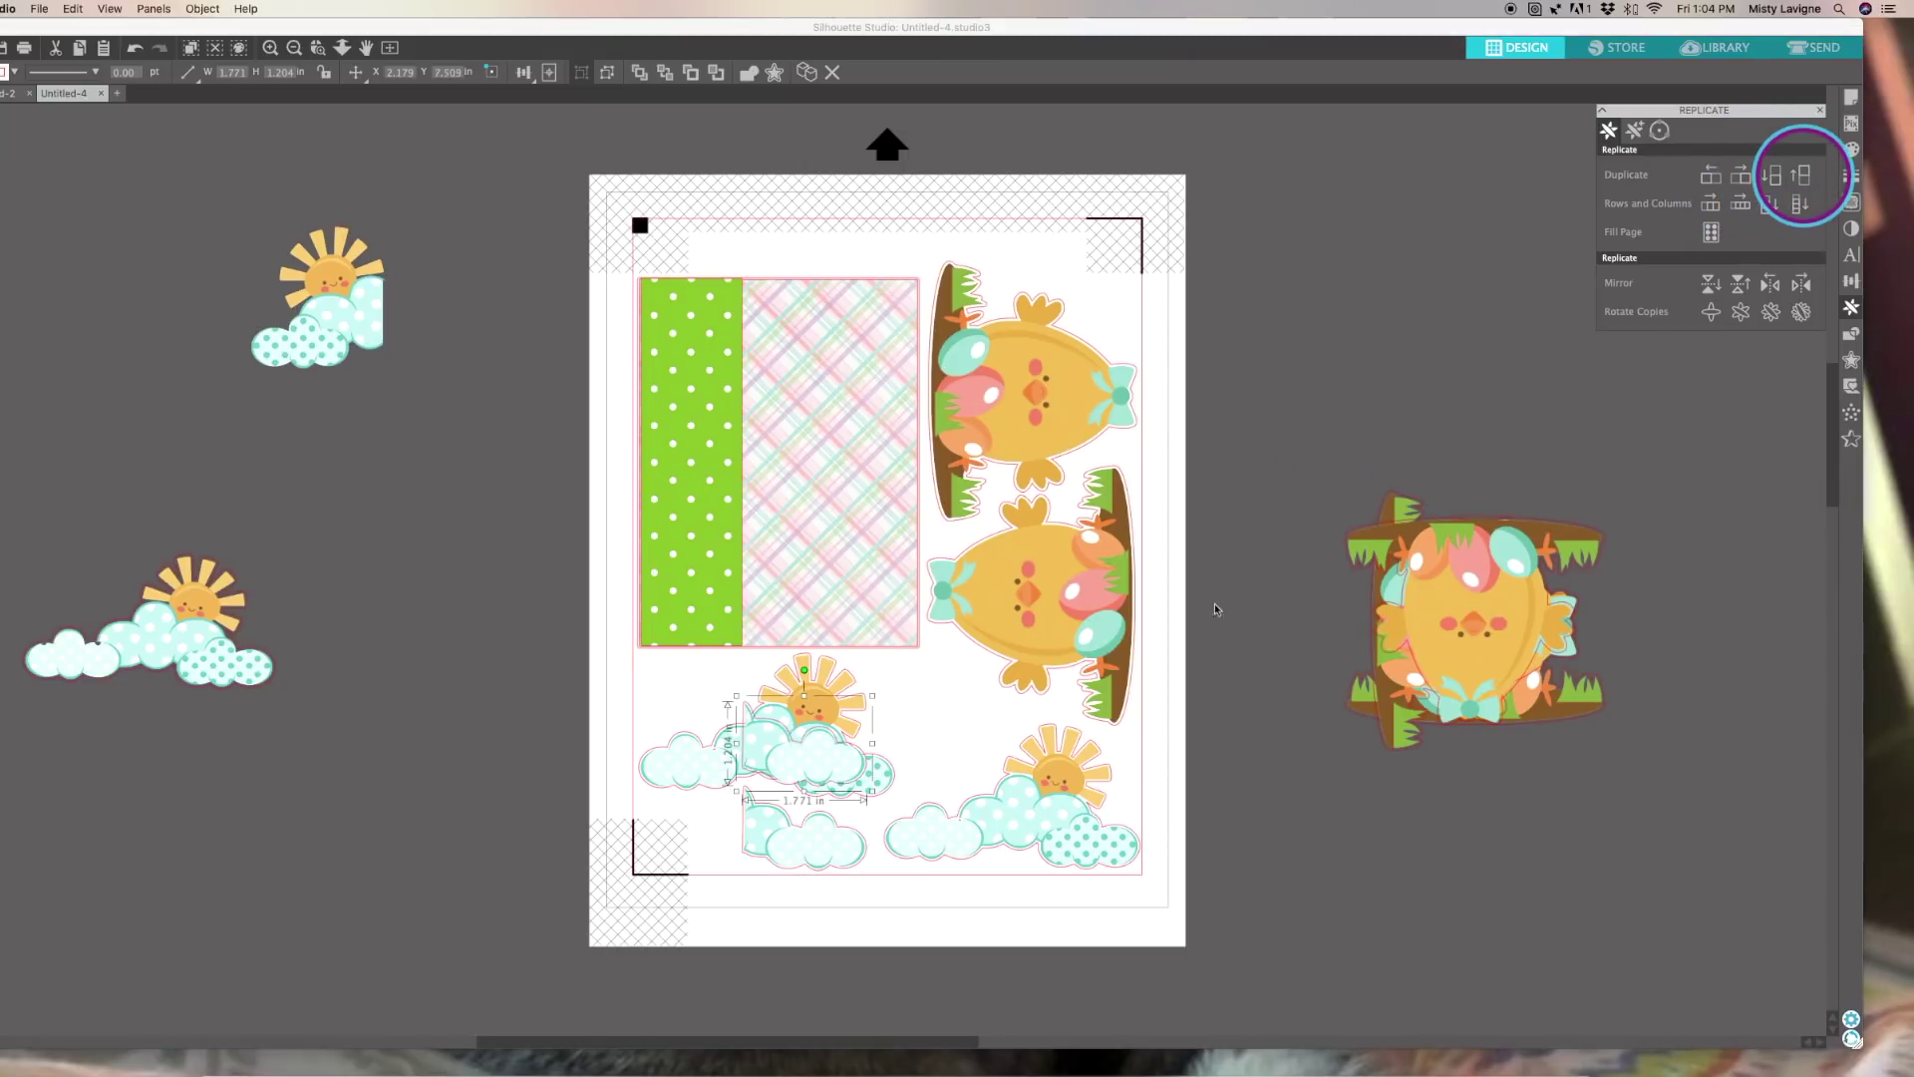
right_click(834, 771)
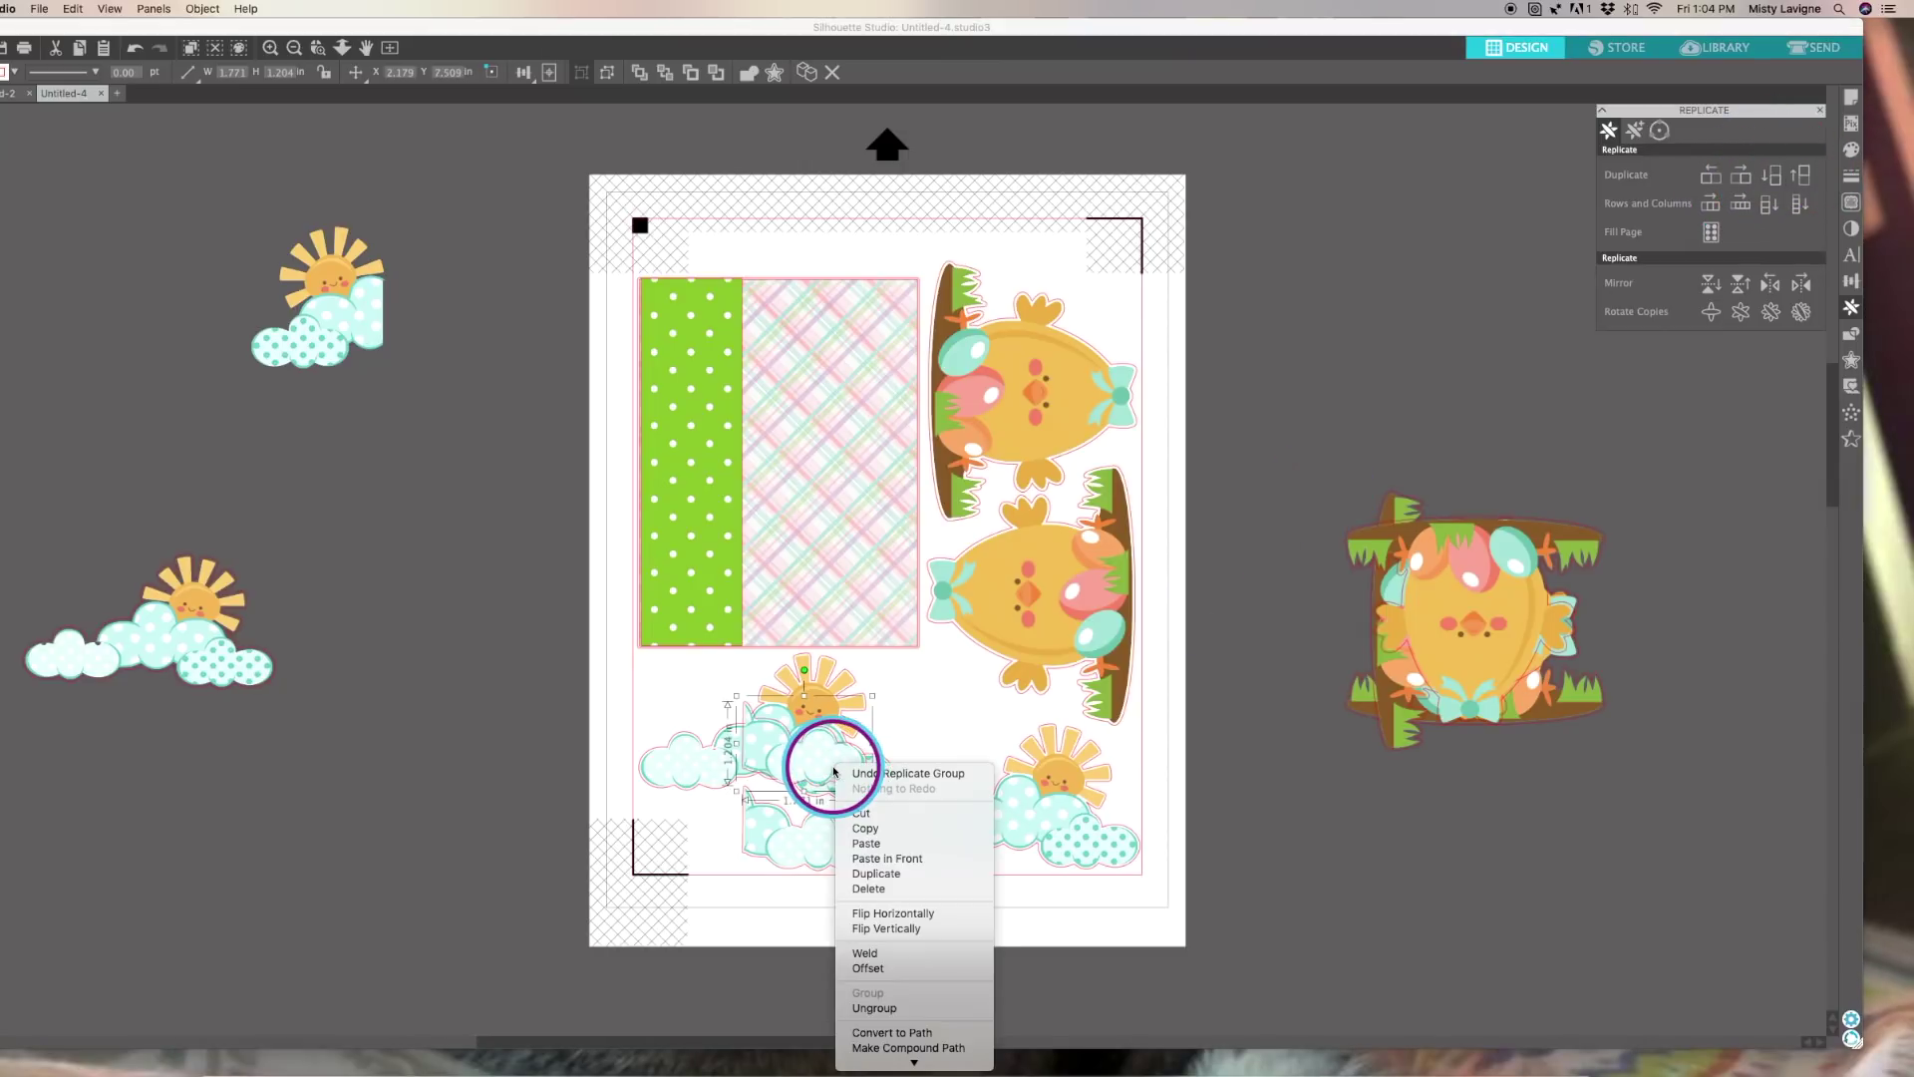
click(1374, 815)
drag(824, 765, 968, 734)
click(1367, 818)
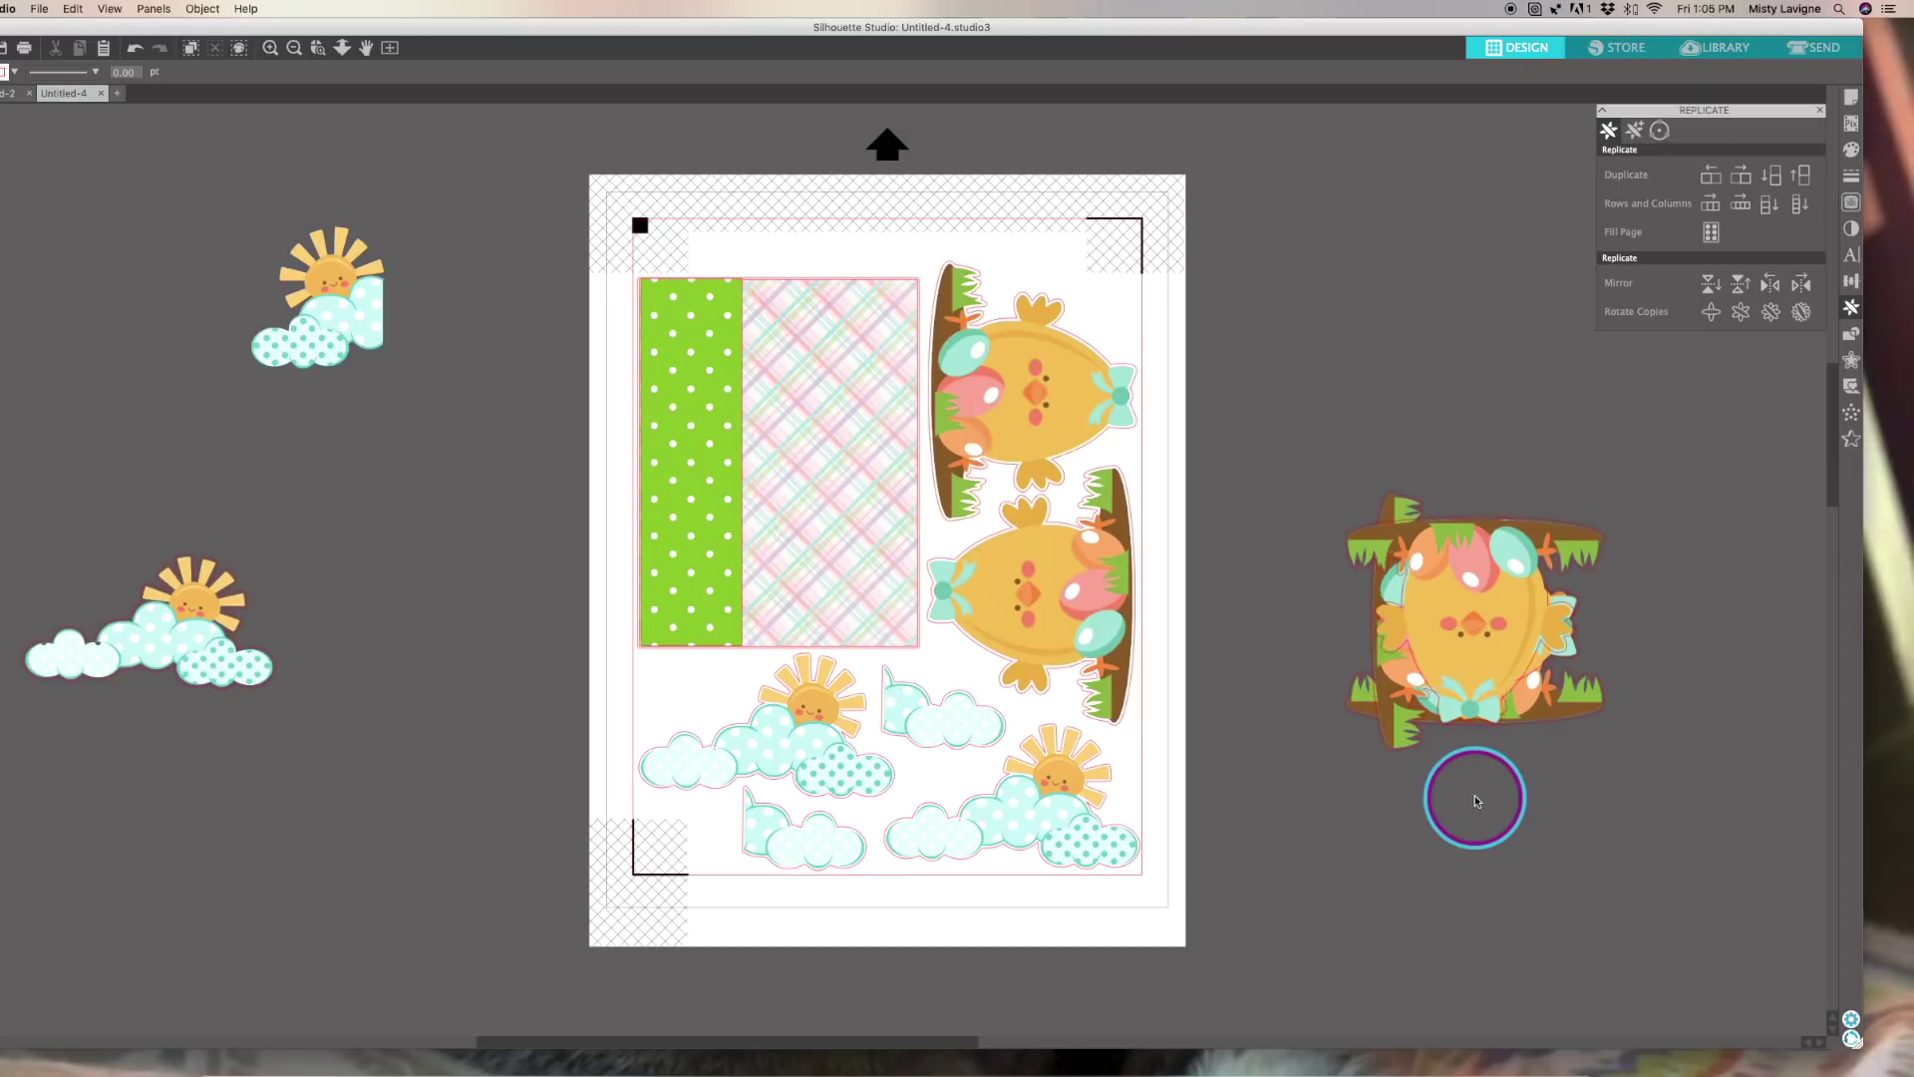
Open the Send view for the completed sheet layout
click(1841, 48)
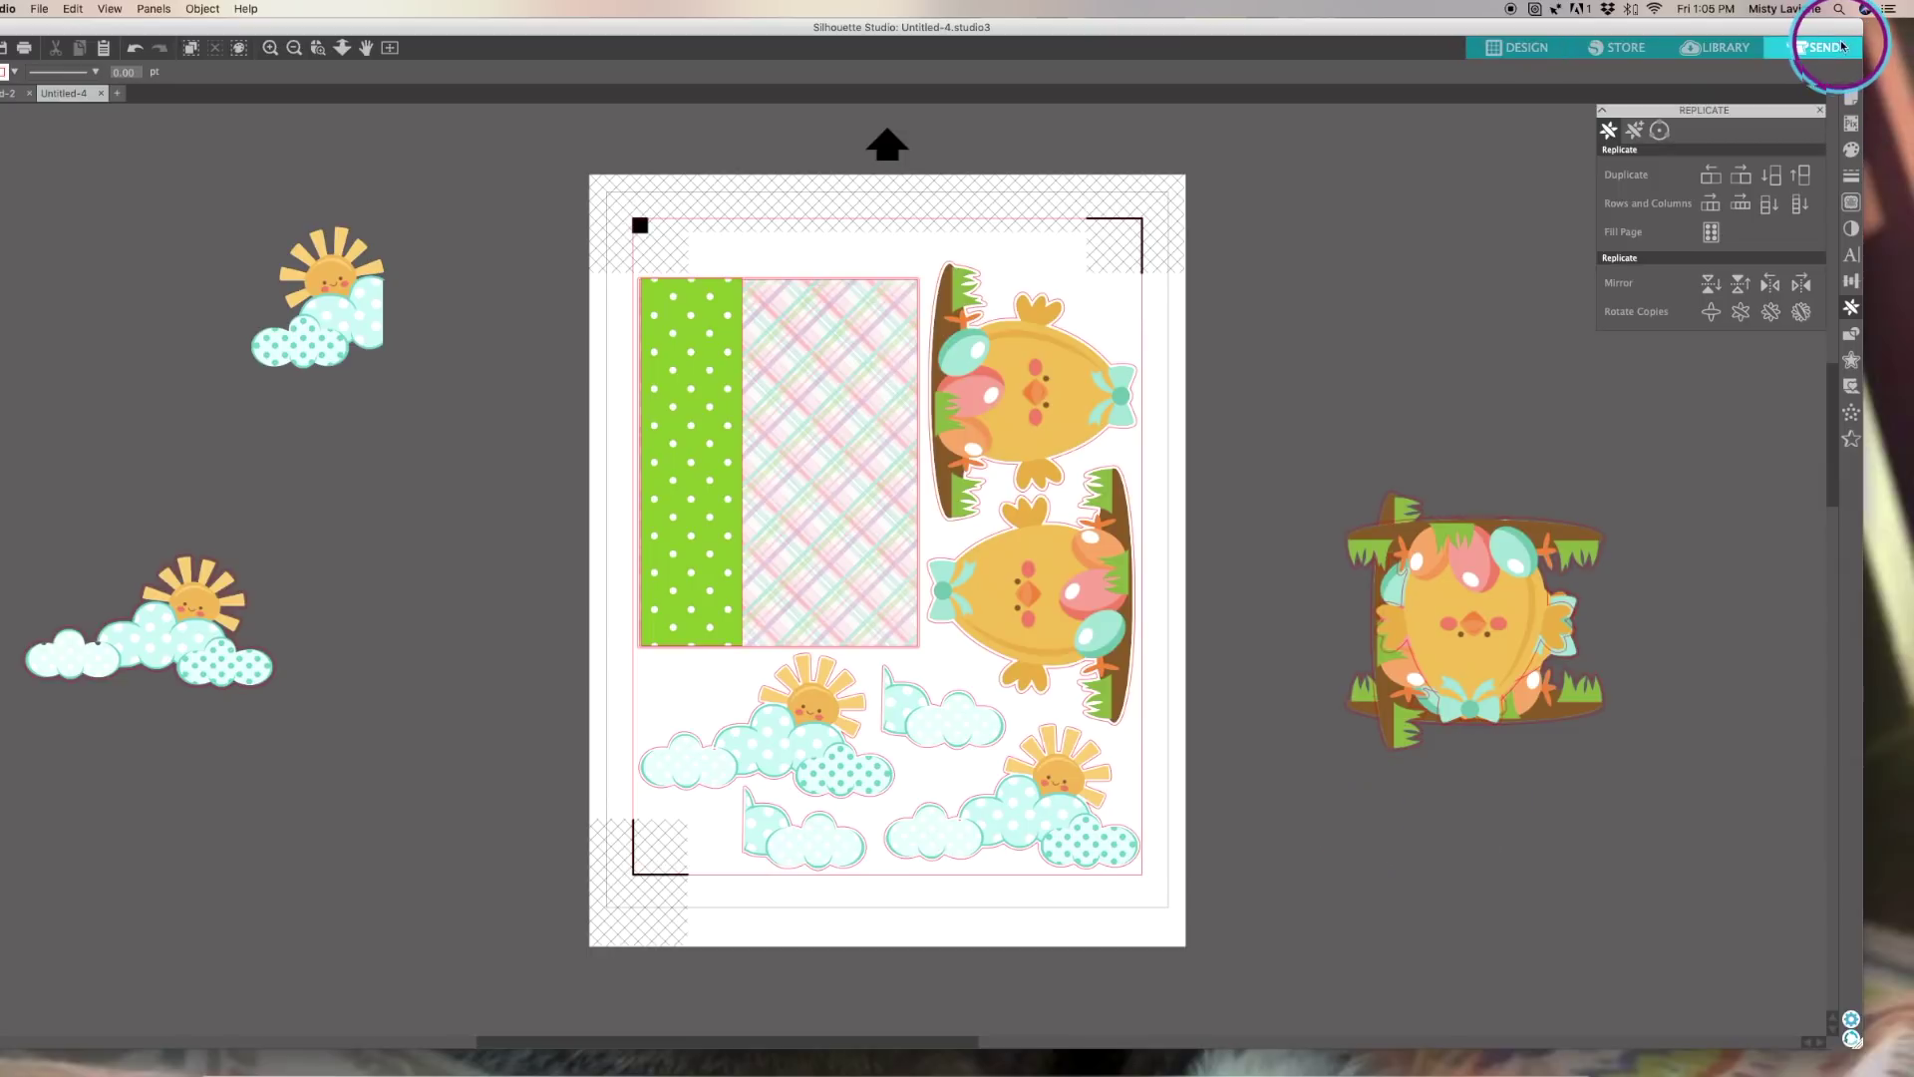